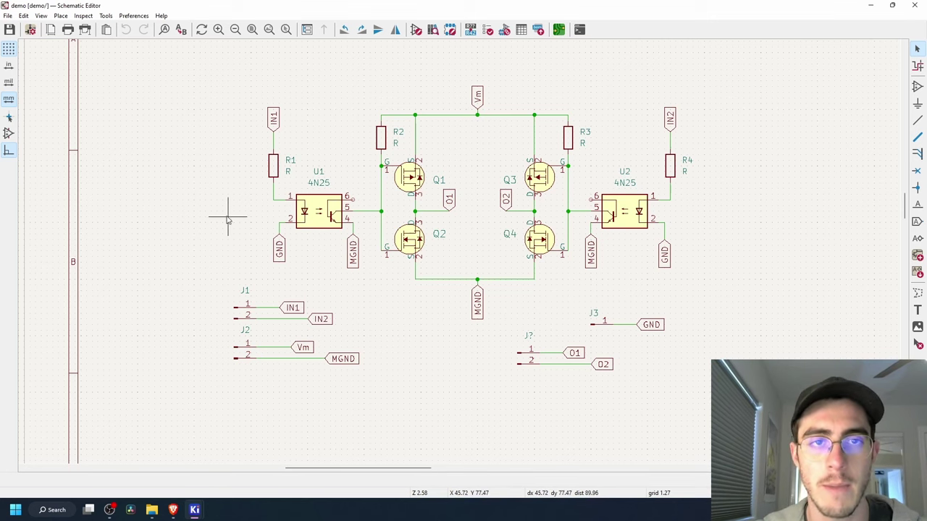
middle_click_drag(189, 166, 200, 167)
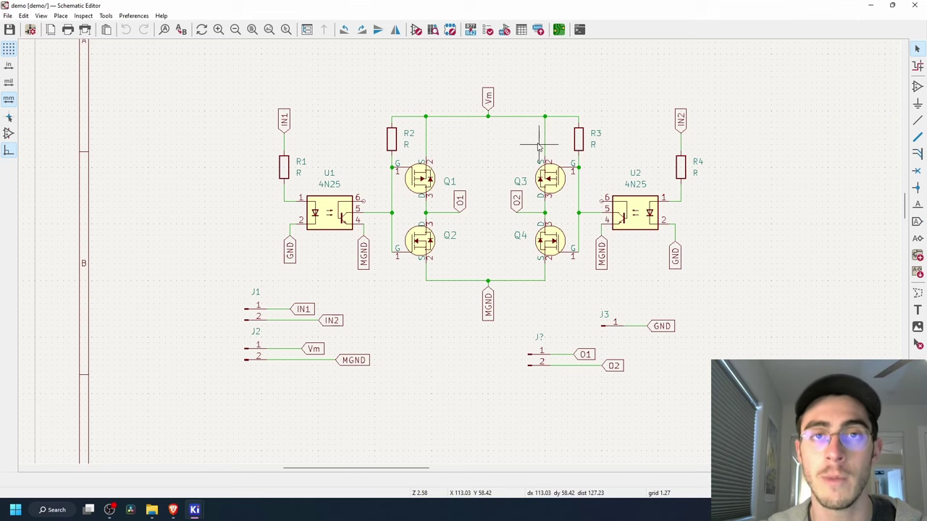
middle_click_drag(495, 143, 496, 144)
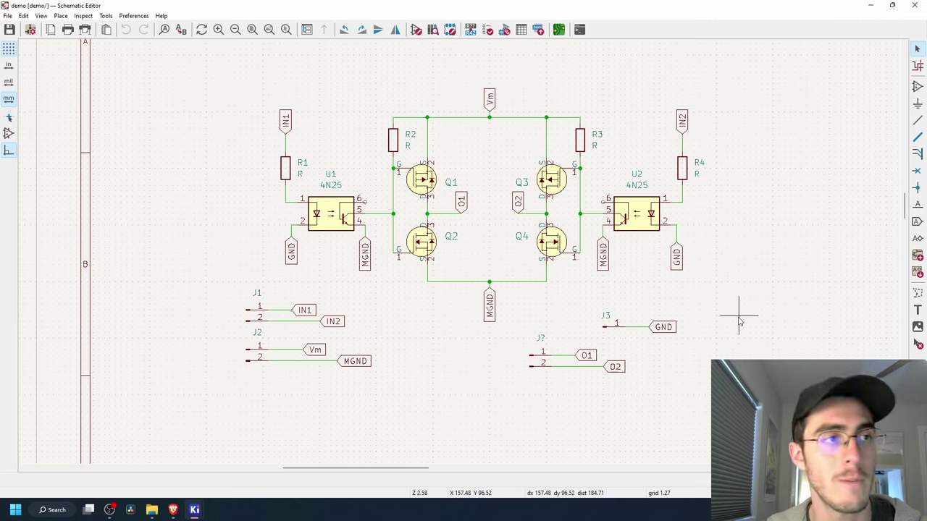
Step: Export the schematic's KiCad netlist as demo in the project folder, annotating the unnumbered symbols while keeping existing annotations
left_click(7, 15)
mouse_move(87, 94)
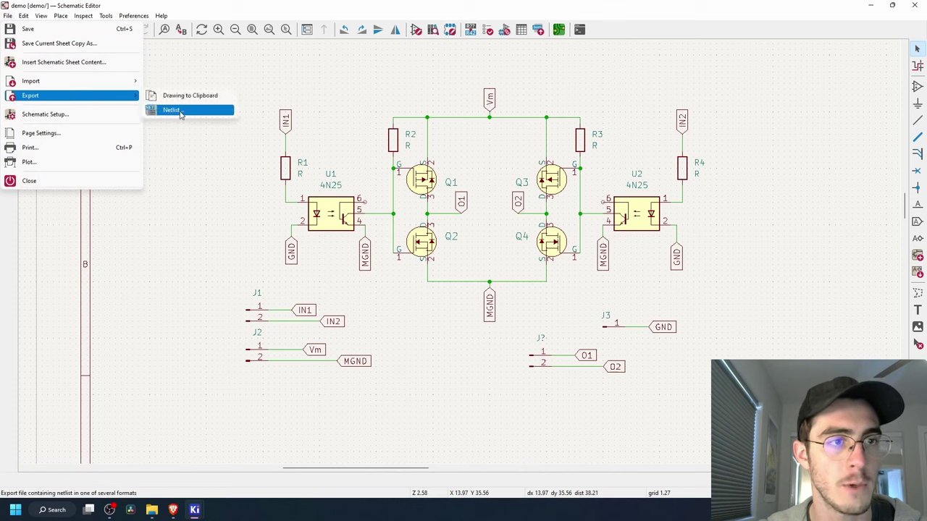
left_click(188, 111)
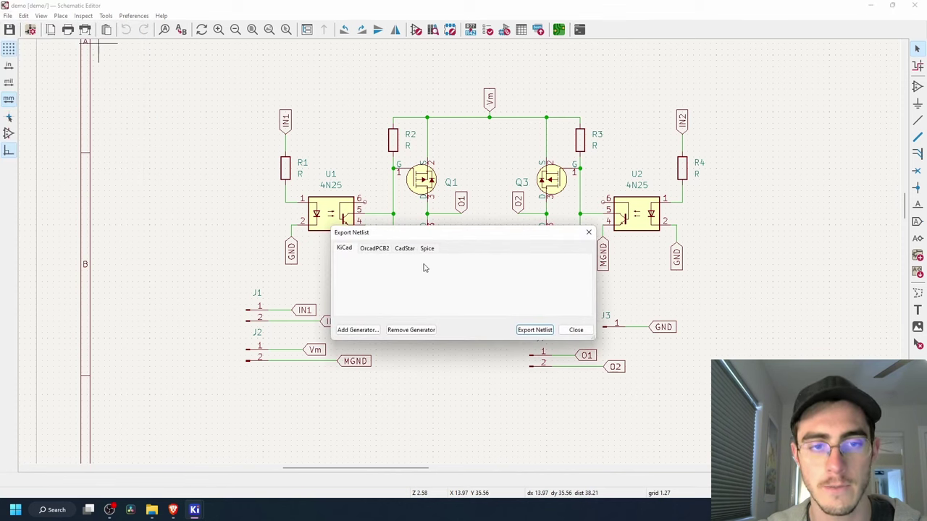
left_click_drag(440, 239, 391, 114)
left_click(486, 203)
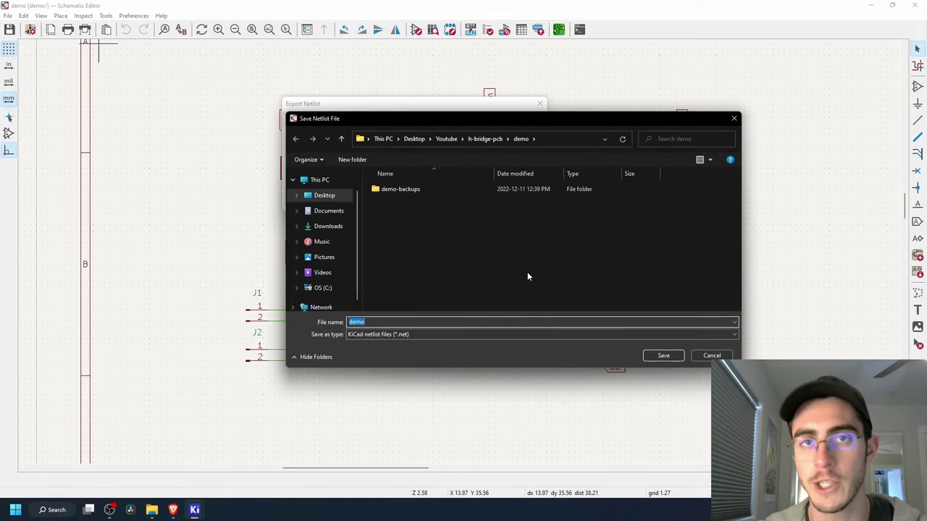
left_click(661, 358)
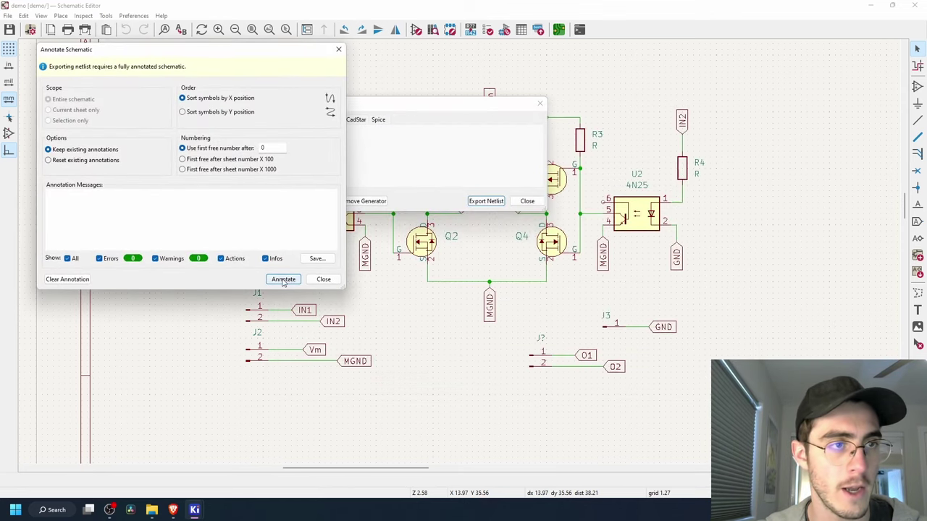
left_click_drag(176, 54, 230, 72)
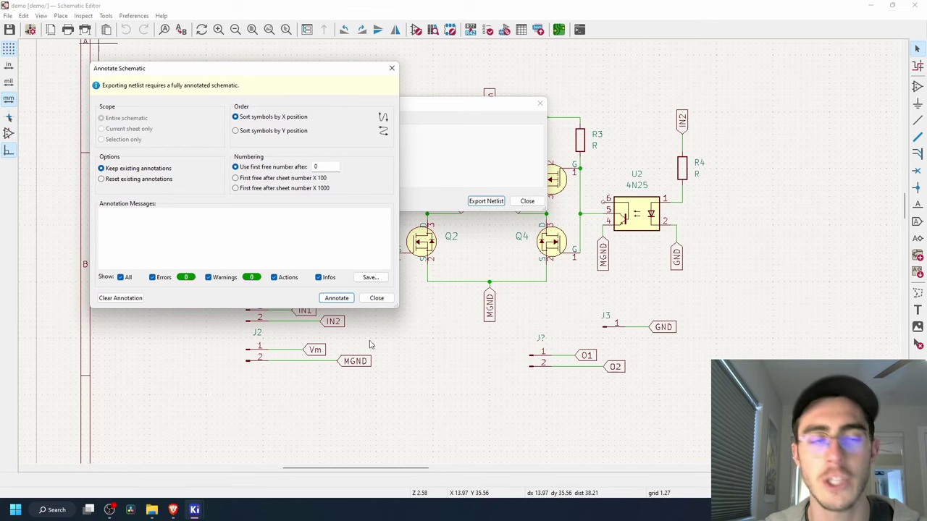
left_click(349, 302)
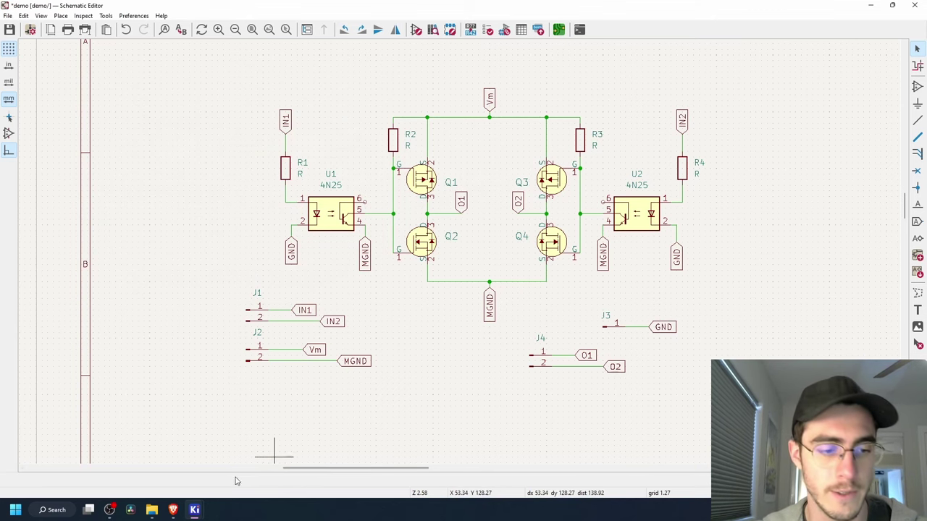
Step: Close the empty KiCad window with no project loaded and open the demo project's board in the PCB Editor
mouse_move(183, 510)
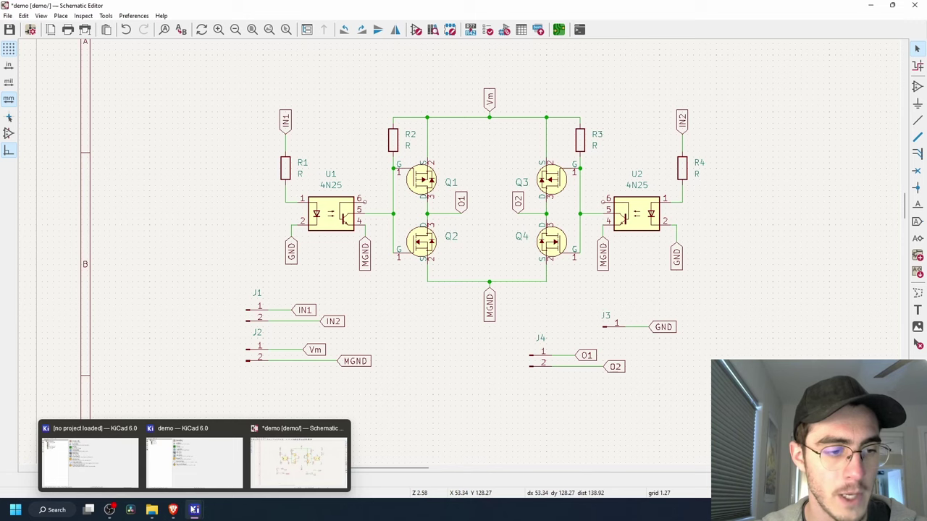
left_click(128, 428)
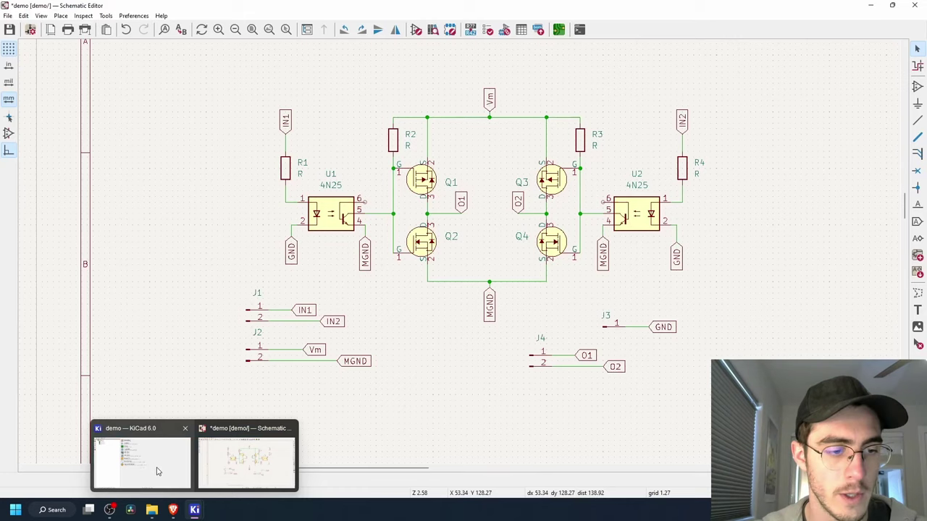
left_click(183, 462)
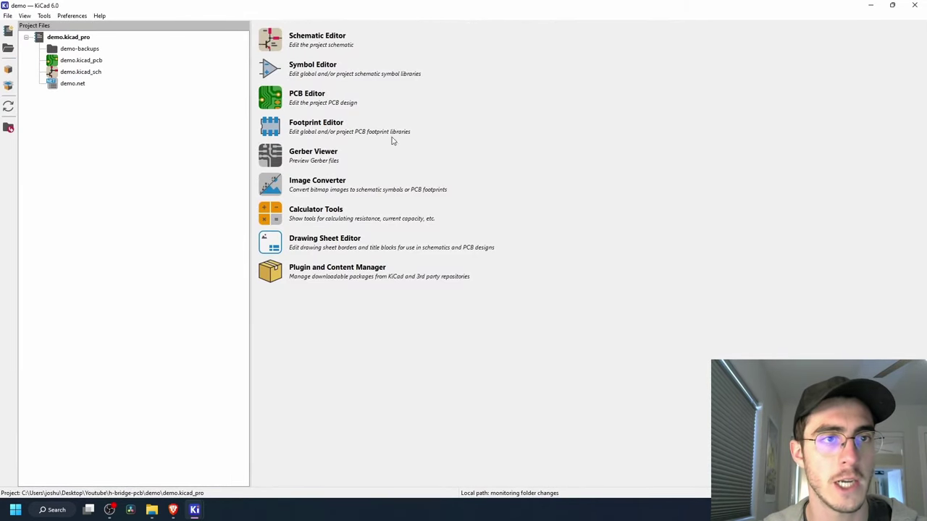
left_click_drag(457, 5, 552, 2)
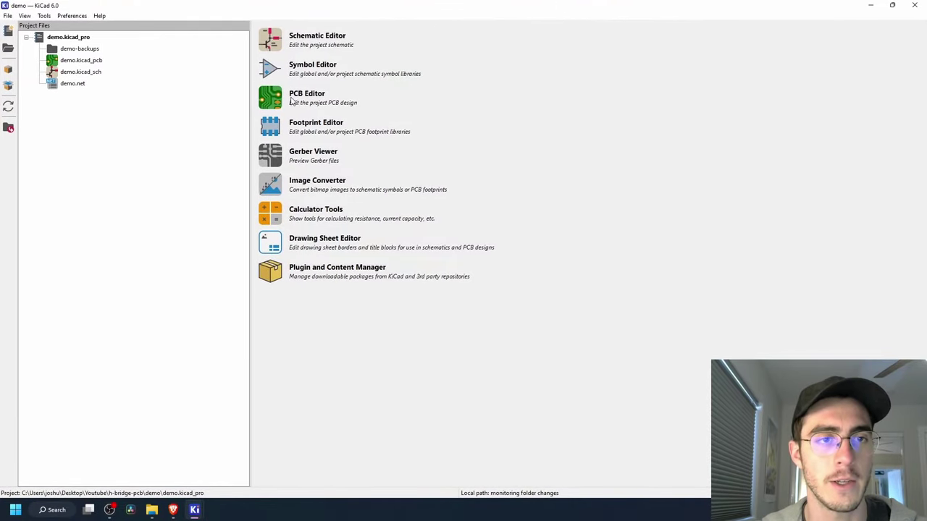
left_click(290, 101)
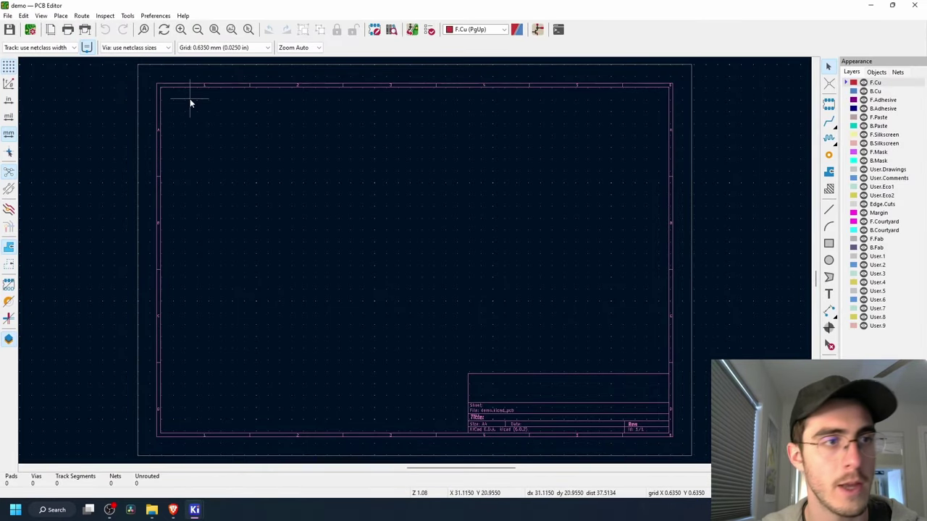
Step: Import the demo.net netlist into the board, linking footprints by reference designators, and update the PCB
left_click(7, 15)
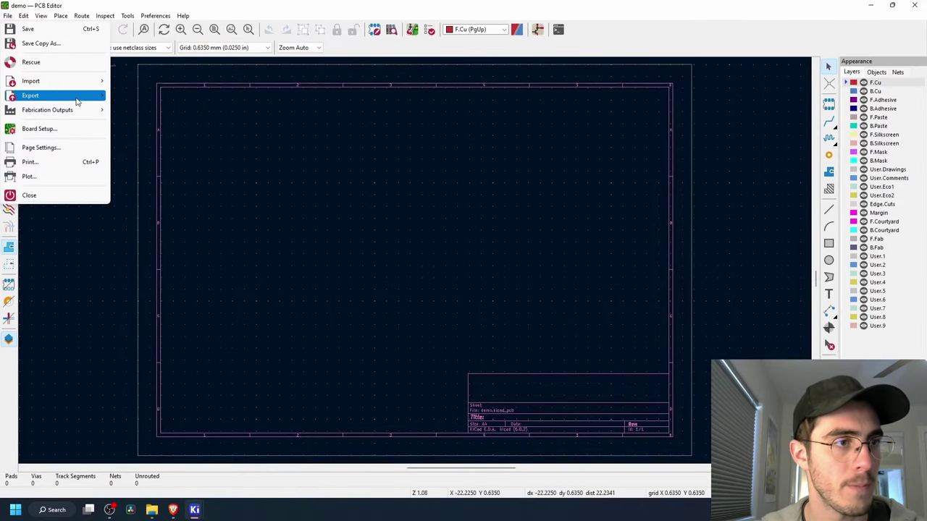
mouse_move(79, 81)
left_click(142, 83)
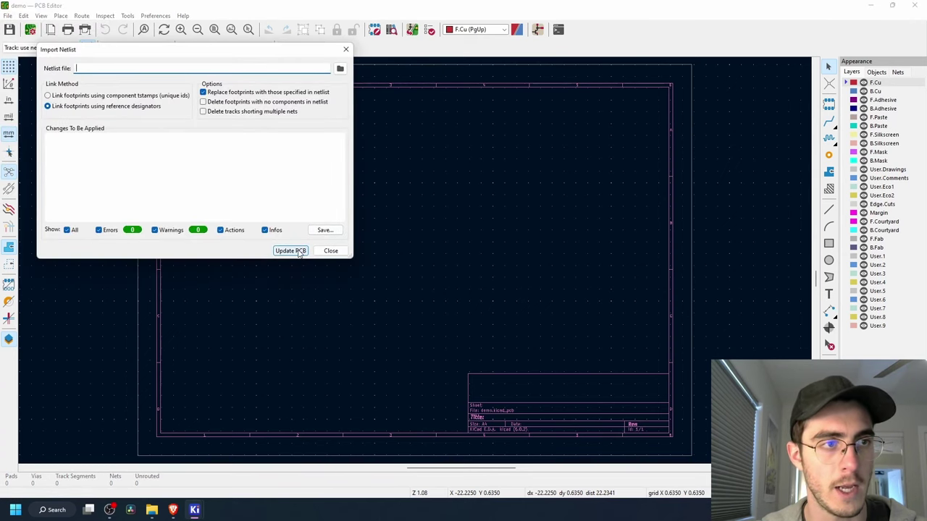
left_click(340, 68)
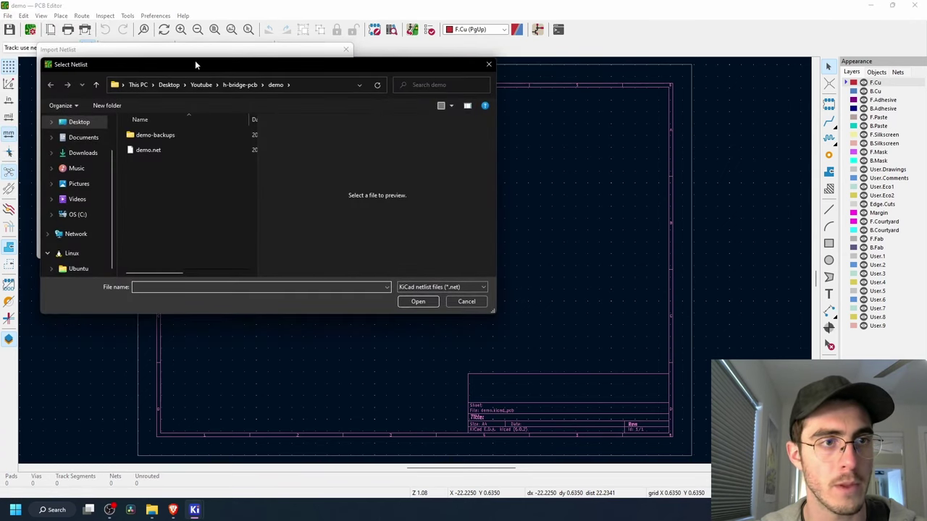
left_click_drag(195, 64, 401, 73)
left_click(389, 156)
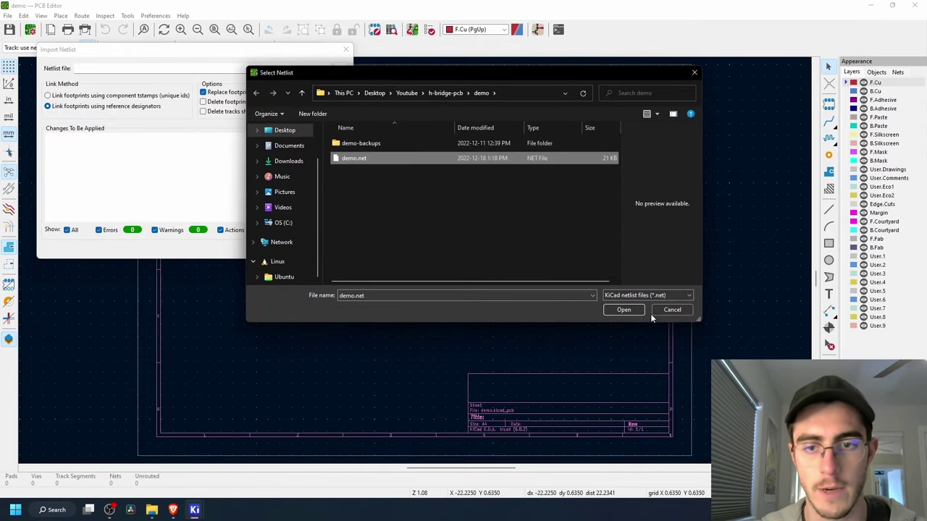
left_click(619, 310)
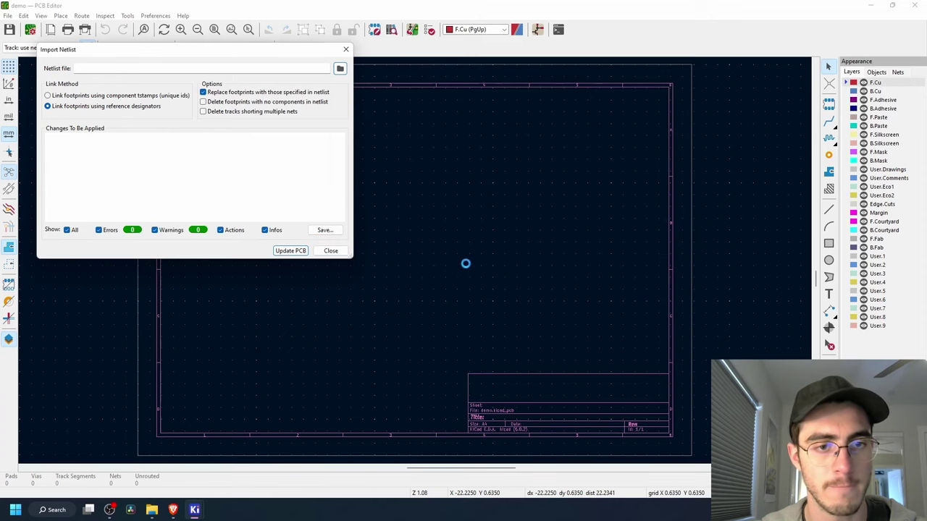
left_click(292, 252)
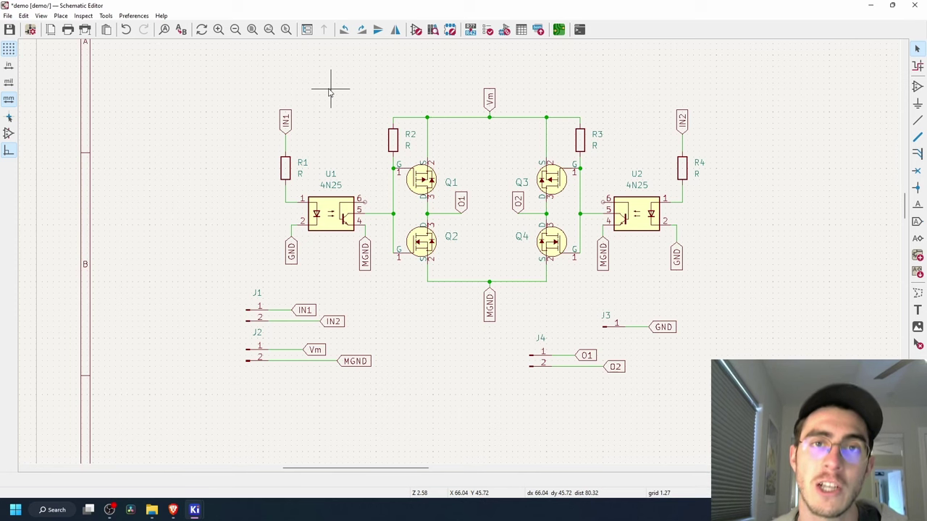
Step: Open the footprint library browser for resistor R1 in the schematic and filter the libraries by "resistor"
double_click(287, 167)
left_click_drag(173, 50, 443, 75)
left_click(417, 144)
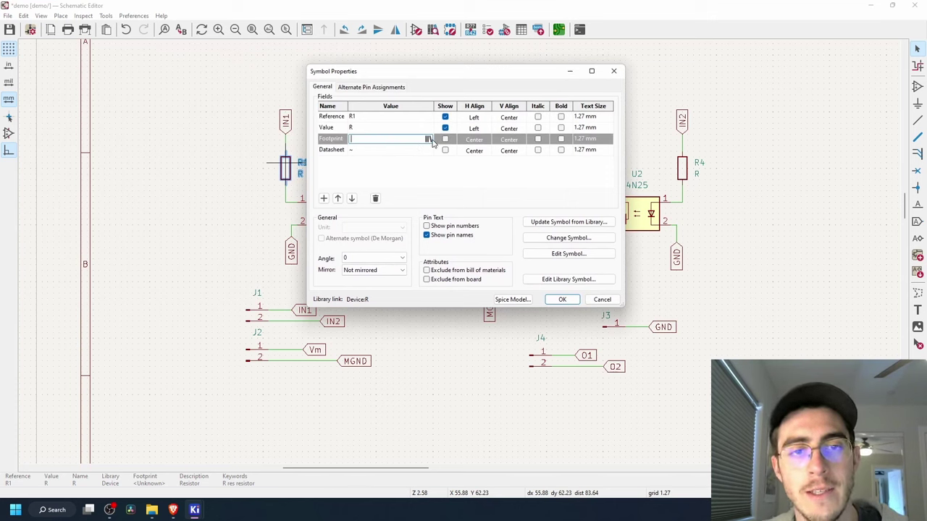
left_click(428, 140)
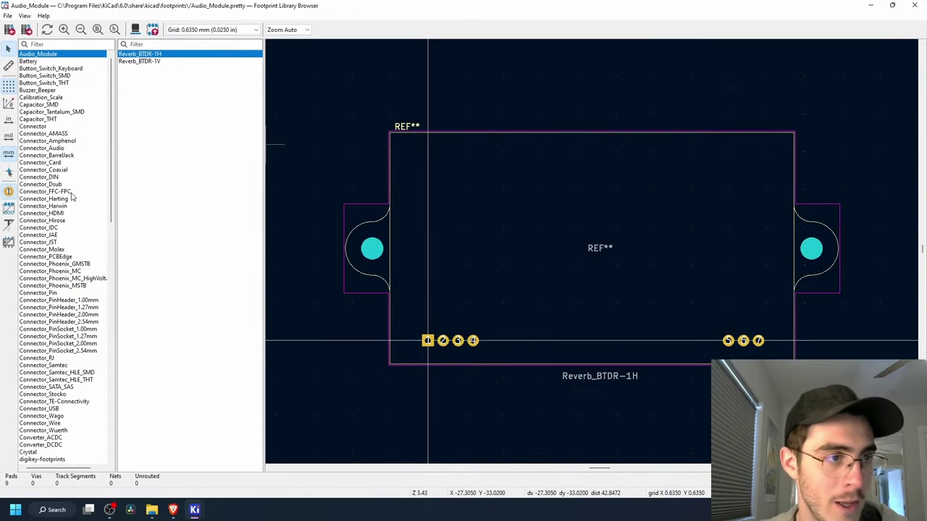
left_click_drag(116, 85, 64, 43)
type("resistor")
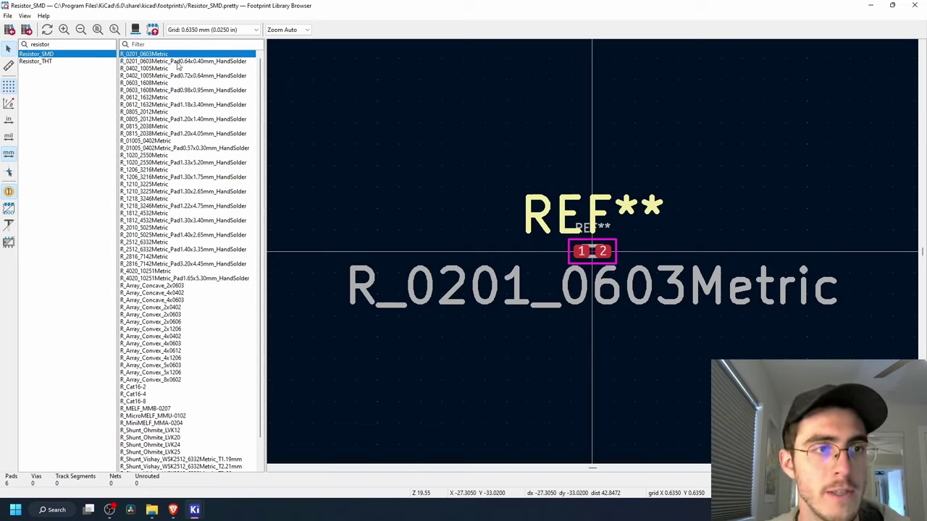
Step: Compare the previews of the smallest SMD resistor footprints, including R_0201_0603Metric, its HandSolder variant and R_0402_1005Metric
left_click(177, 63)
left_click(148, 55)
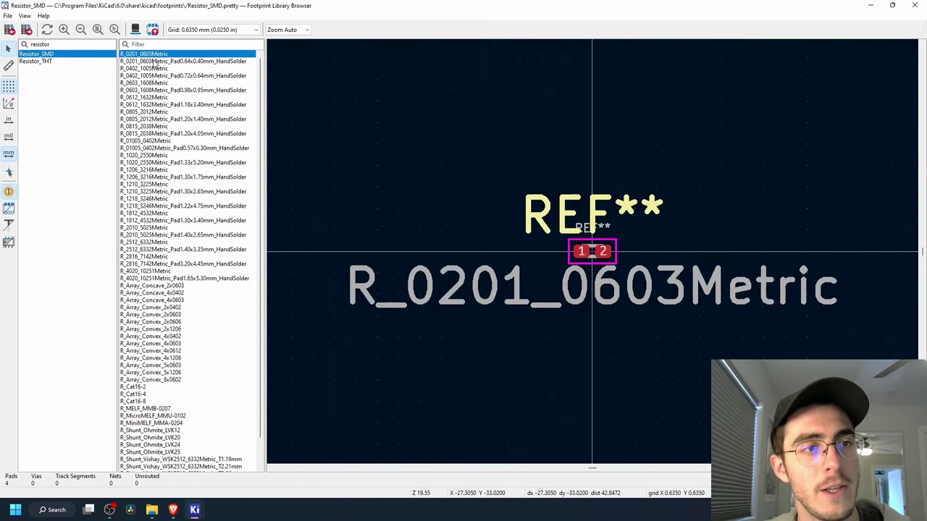
left_click(155, 62)
left_click(153, 56)
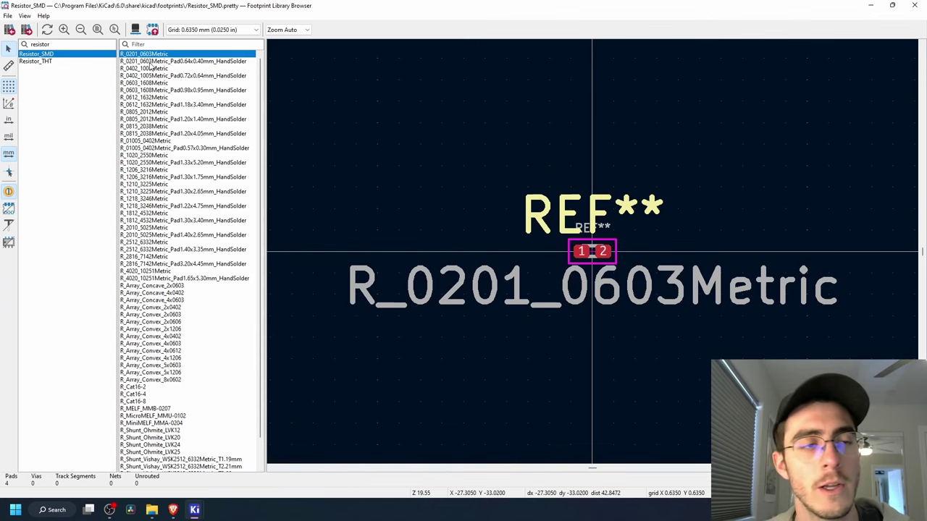
left_click(131, 67)
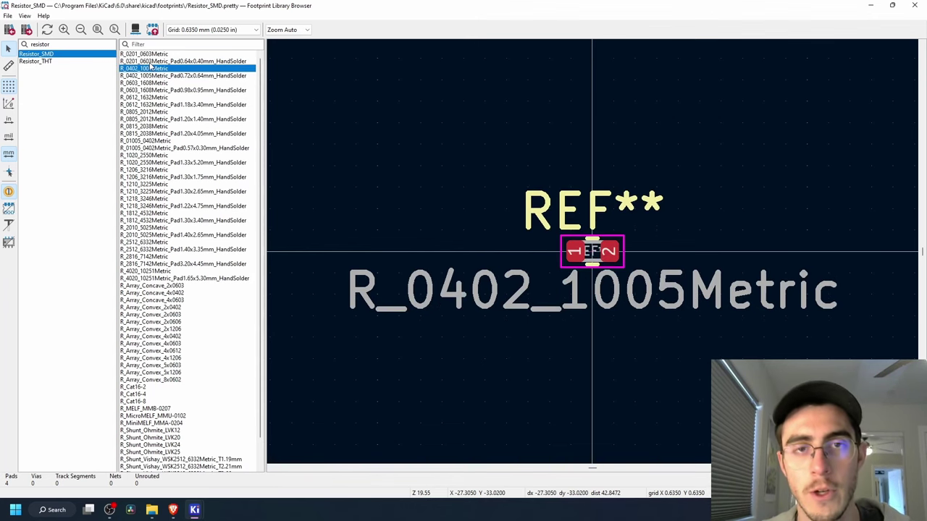
key("Down")
key("Up")
key("Up")
key("Up")
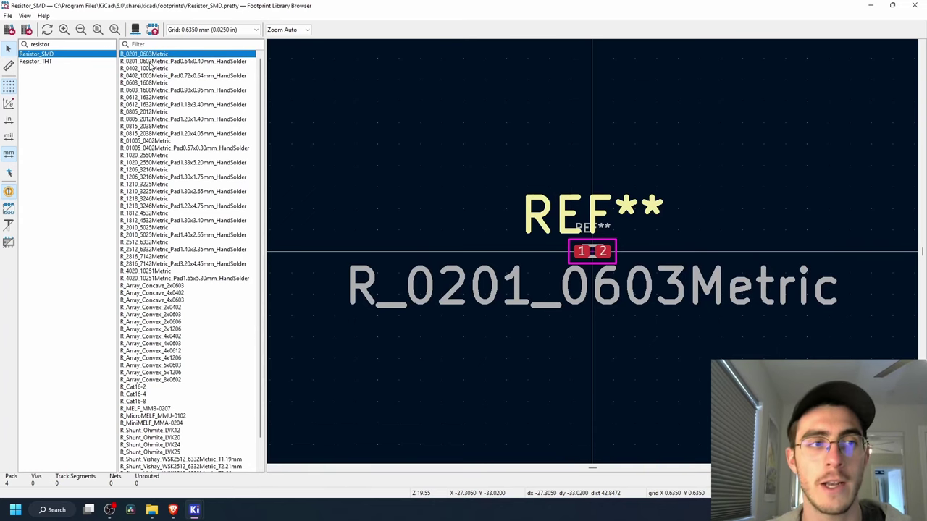
key("Down")
key("Up")
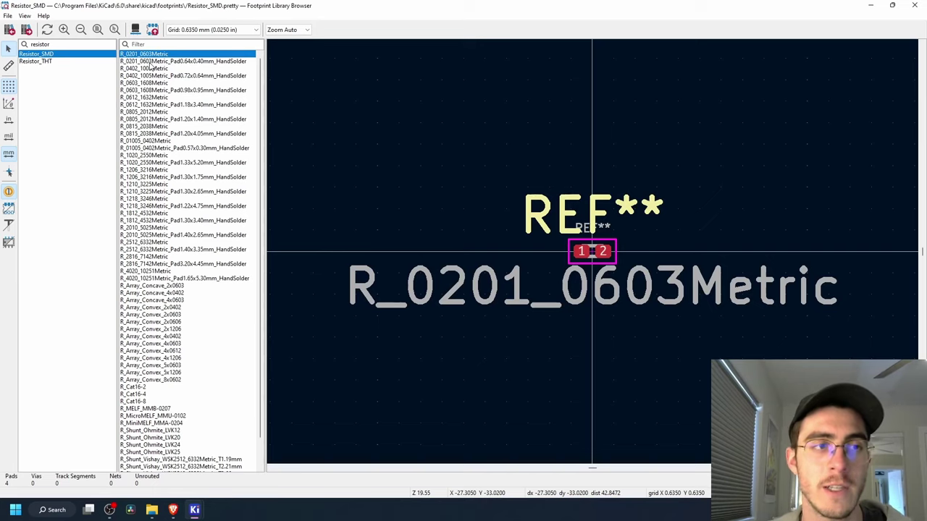
Step: Assign the Resistor_SMD footprint R_0805_2012Metric_Pad1.20x1.40mm_HandSolder to R1 and accept its symbol properties
key("Down")
key("Down")
key("Down")
key("Down")
key("Down")
key("Down")
key("Down")
key("Down")
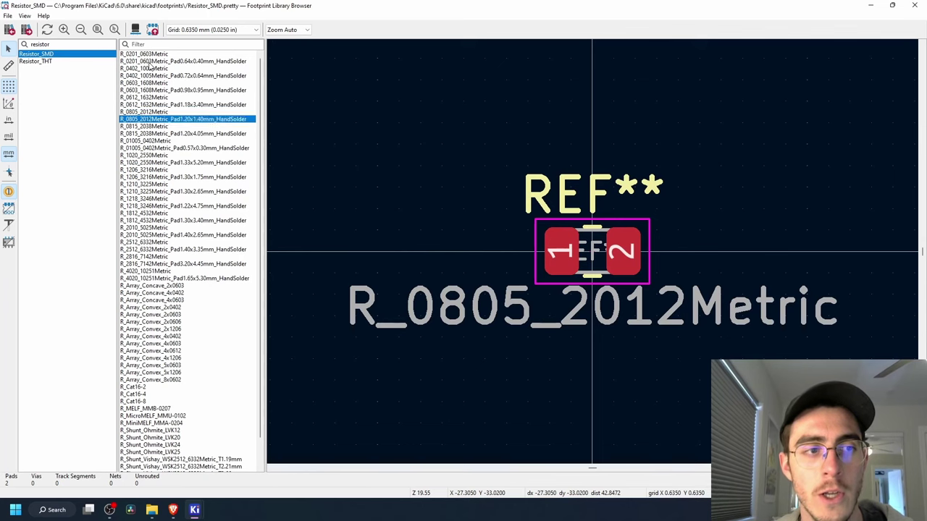
key("Down")
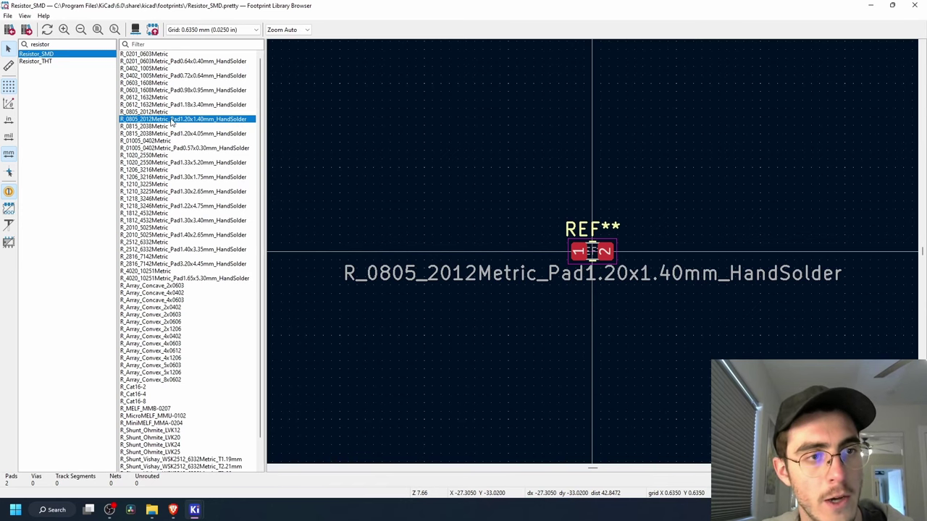
key("Return")
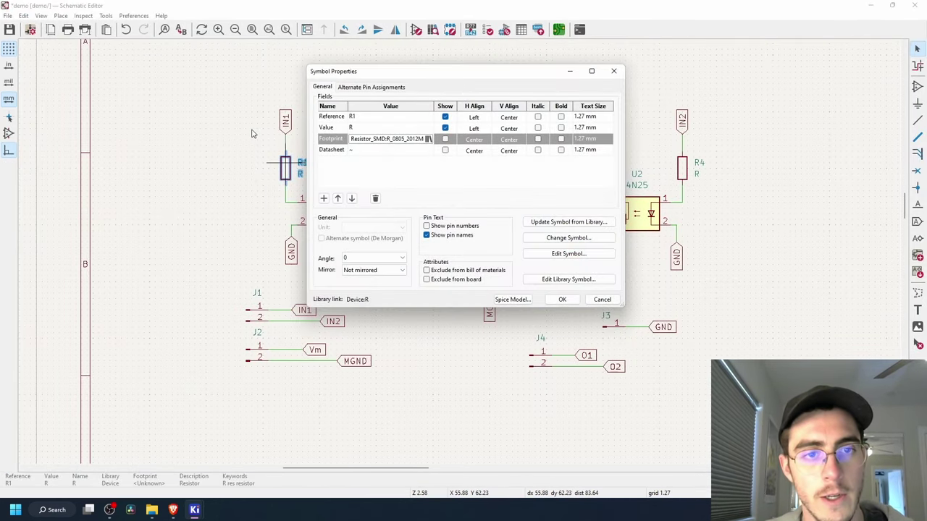
left_click(562, 300)
key("ctrl+d")
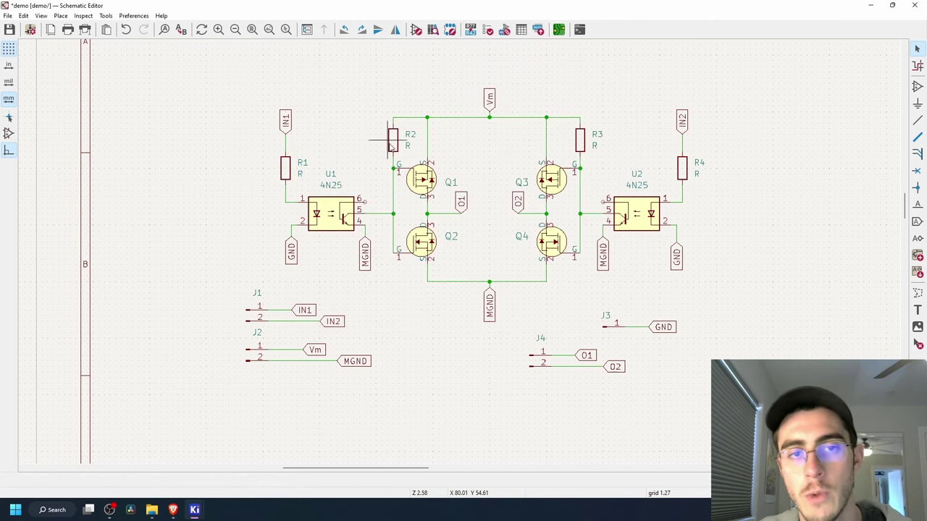
Step: Assign the R_0805_2012Metric_Pad1.20x1.40mm_HandSolder footprint to resistor R2
left_click(391, 145)
double_click(391, 140)
left_click(427, 141)
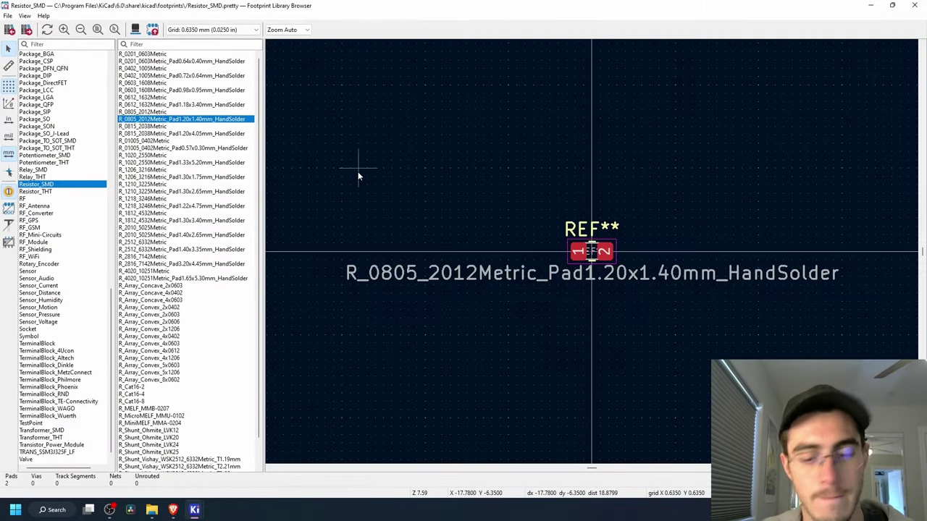
double_click(217, 119)
left_click(561, 300)
Step: Assign the R_0805_2012Metric_Pad1.20x1.40mm_HandSolder footprint to resistor R3
double_click(581, 136)
left_click(428, 139)
left_click(428, 139)
double_click(235, 119)
left_click(562, 299)
Step: Assign the R_0805_2012Metric_Pad1.20x1.40mm_HandSolder footprint to resistor R4 and clear the selection
double_click(682, 167)
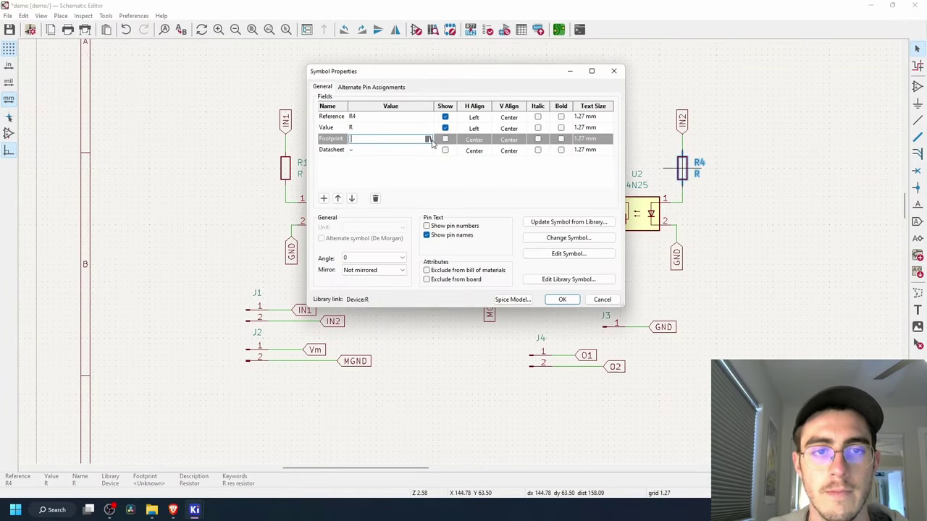
left_click(428, 139)
double_click(215, 120)
left_click(562, 299)
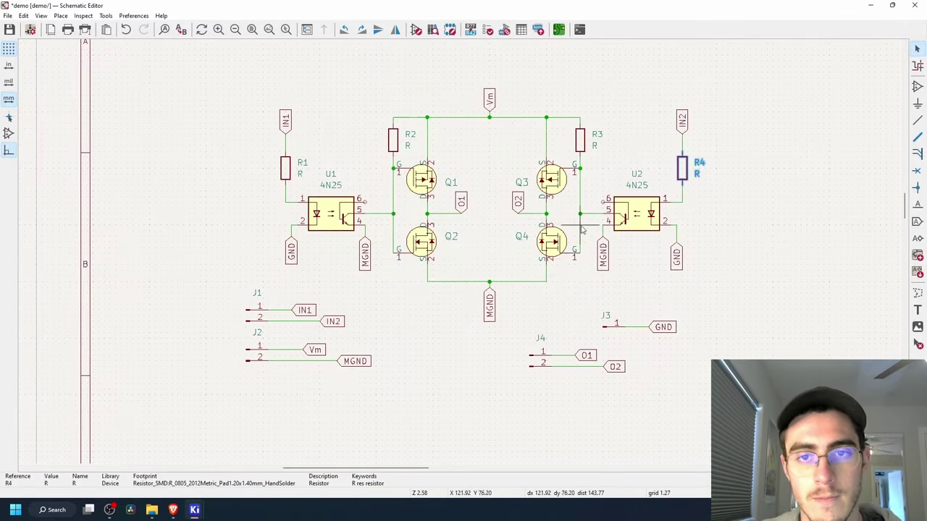
left_click(469, 337)
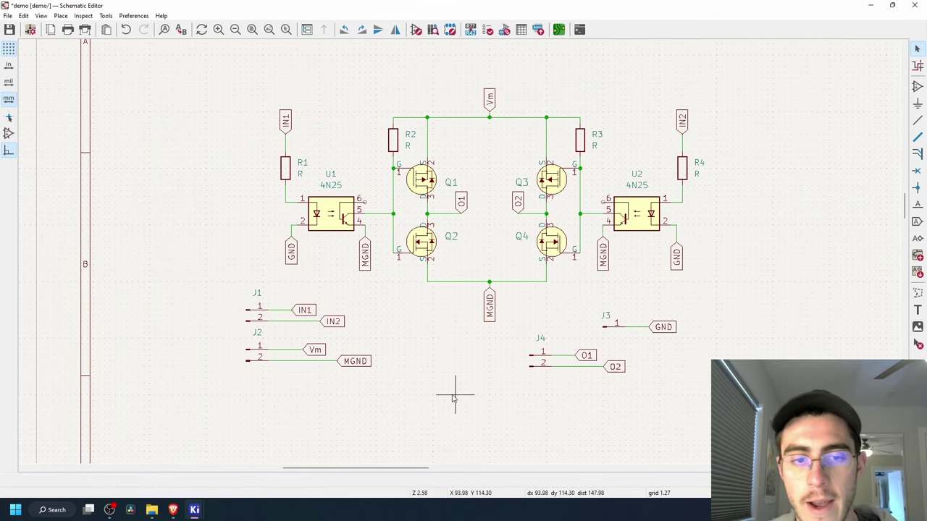
Step: Check the footprints already assigned to optocoupler U1 and transistor Q1 in their symbol properties
scroll(445, 389, "down", 10)
scroll(526, 275, "up", 10)
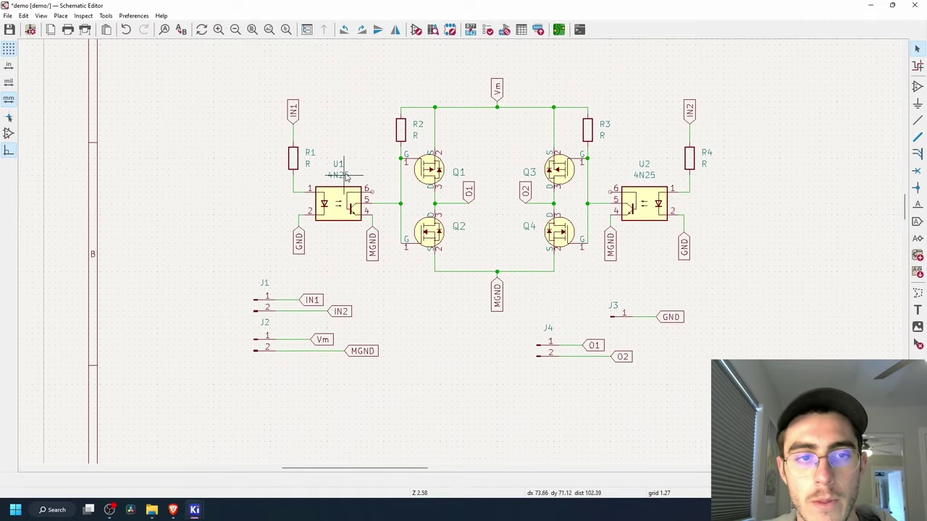
double_click(338, 202)
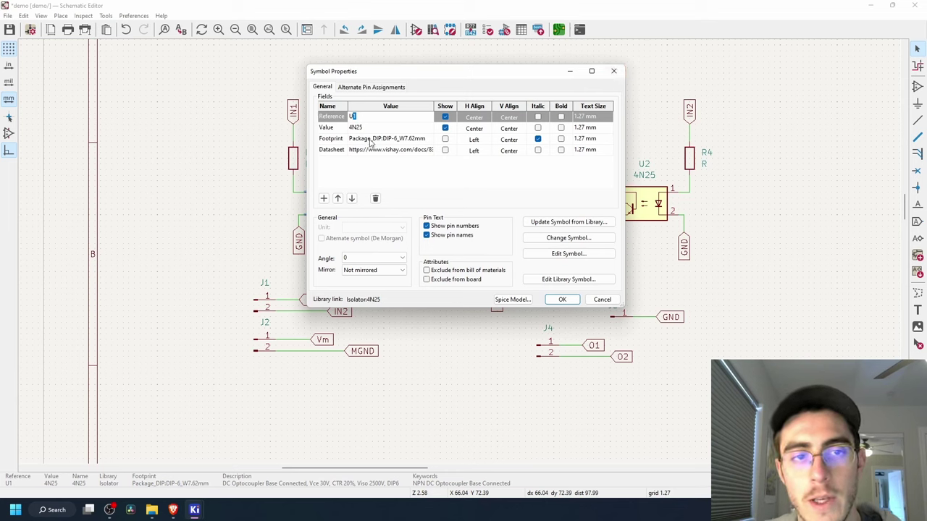
left_click(613, 70)
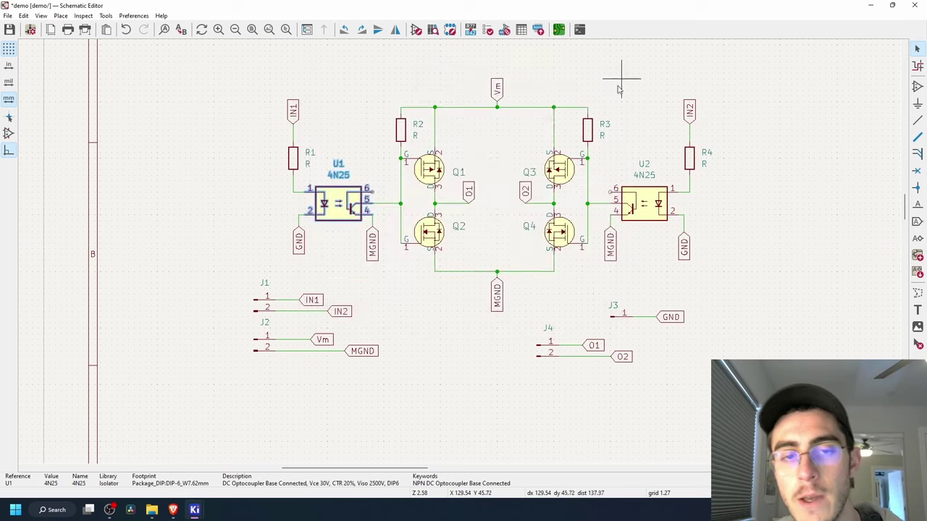
double_click(436, 165)
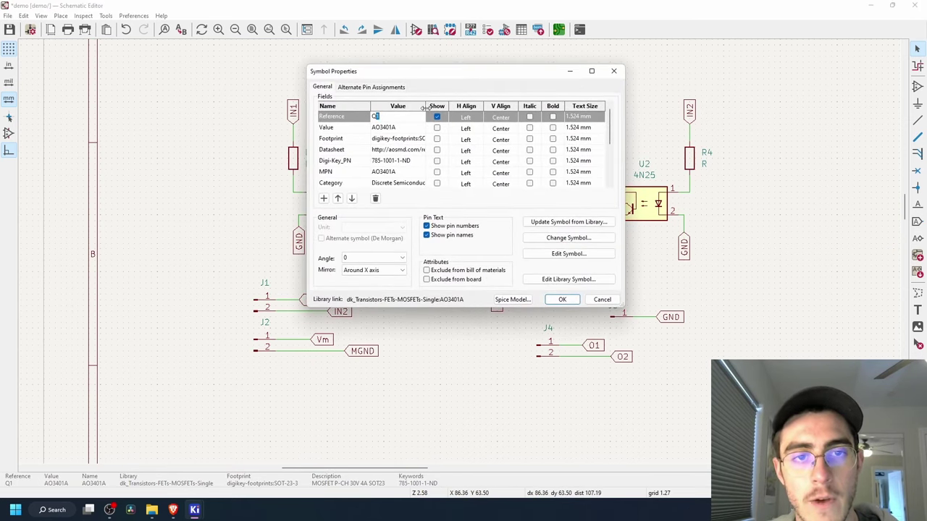
left_click_drag(425, 107, 499, 106)
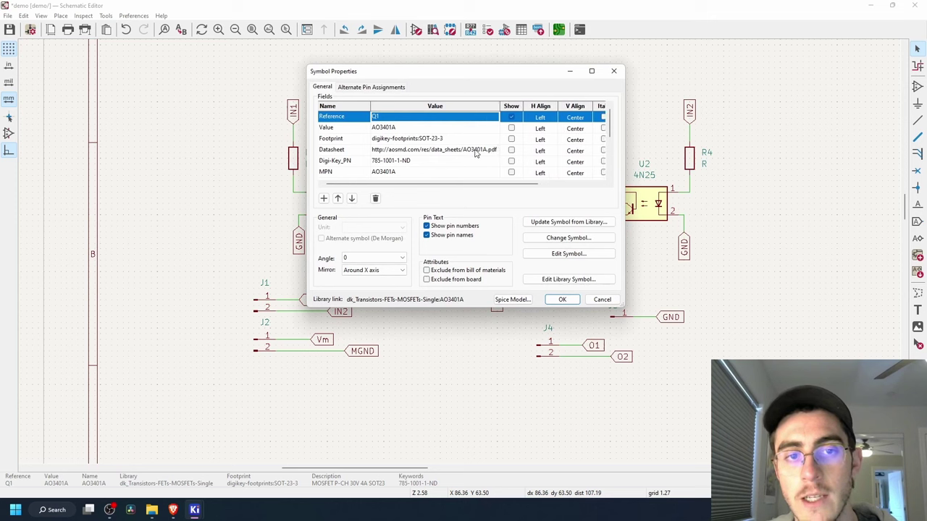
left_click(615, 71)
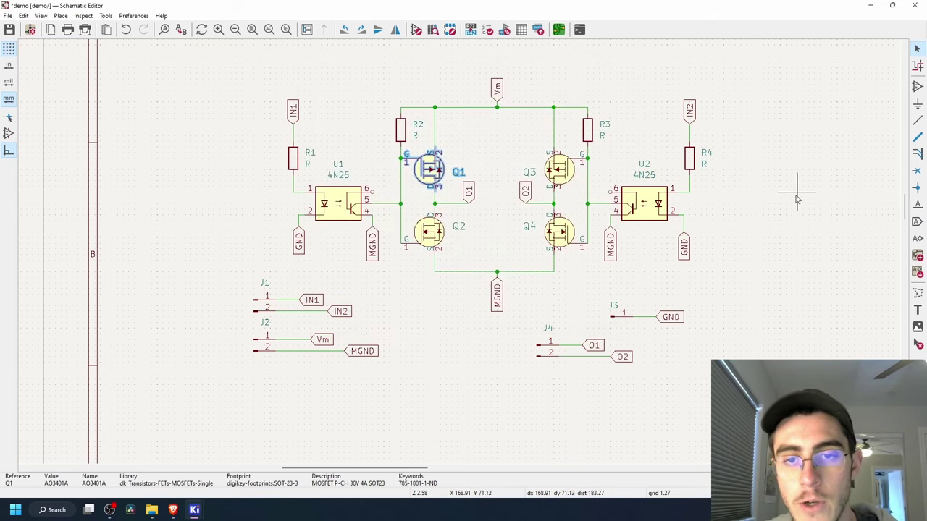
Step: Run the electrical rules check on the schematic, locate each listed violation on the sheet and close the checker
left_click(488, 32)
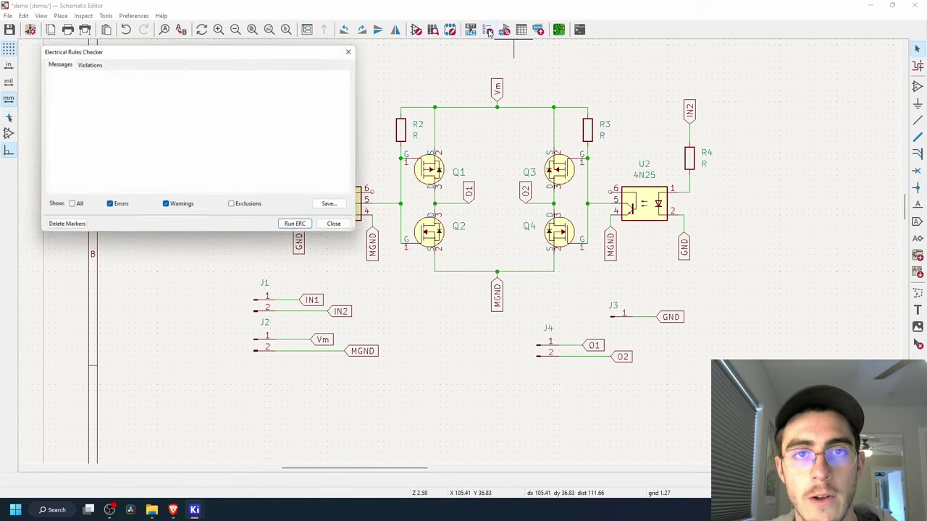
left_click(304, 229)
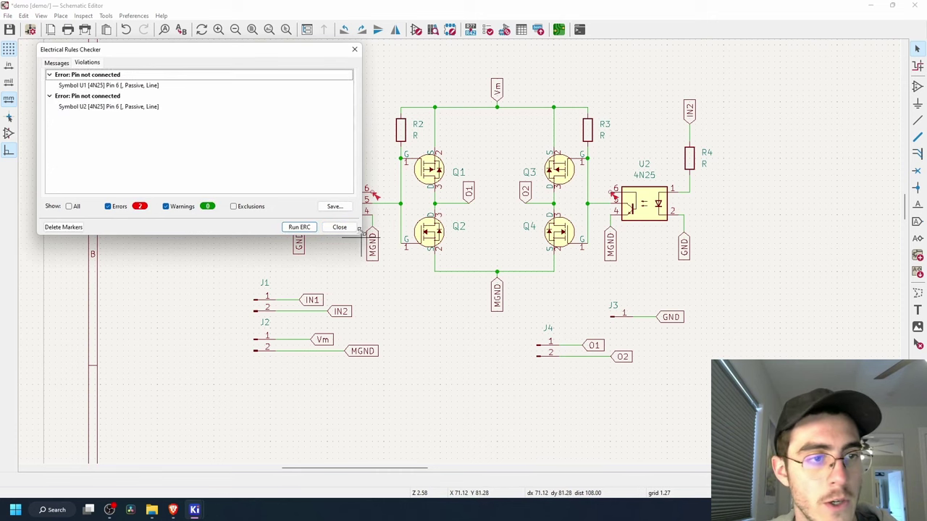
left_click_drag(360, 230, 424, 275)
left_click(125, 86)
left_click(139, 107)
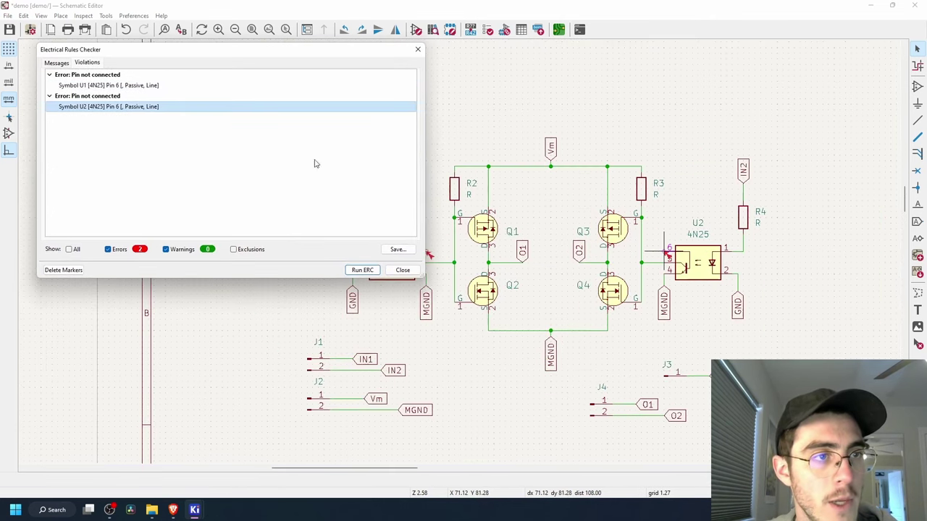
middle_click_drag(538, 197, 675, 139)
scroll(522, 178, "up", 3)
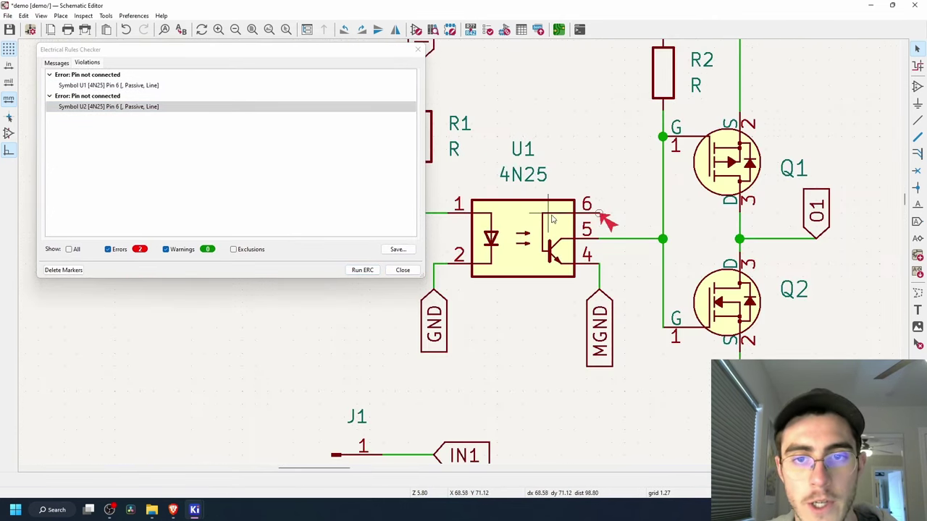
left_click(403, 270)
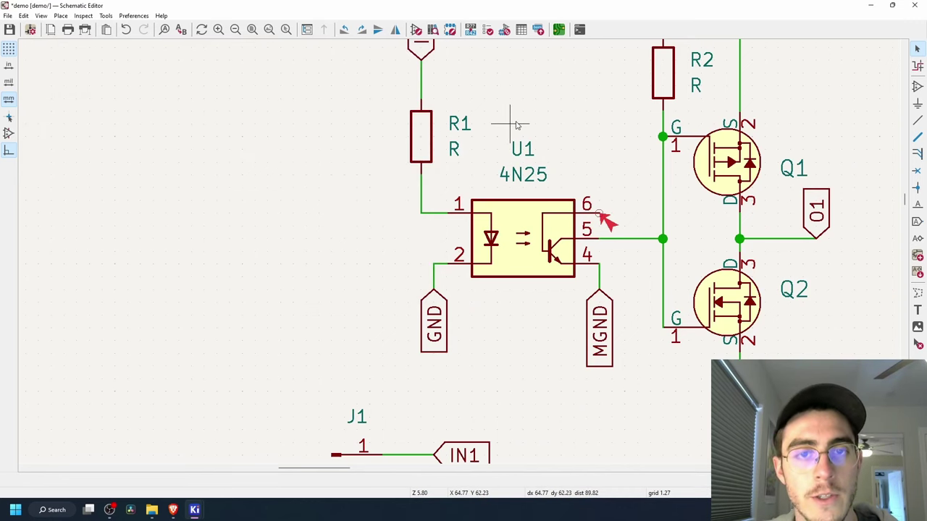
Step: Export the schematic's netlist as a KiCad netlist file named demo in the demo project folder
scroll(507, 124, "down", 3)
scroll(459, 252, "down", 1)
middle_click_drag(642, 282, 627, 242)
scroll(395, 299, "up", 1)
middle_click_drag(575, 212, 441, 291)
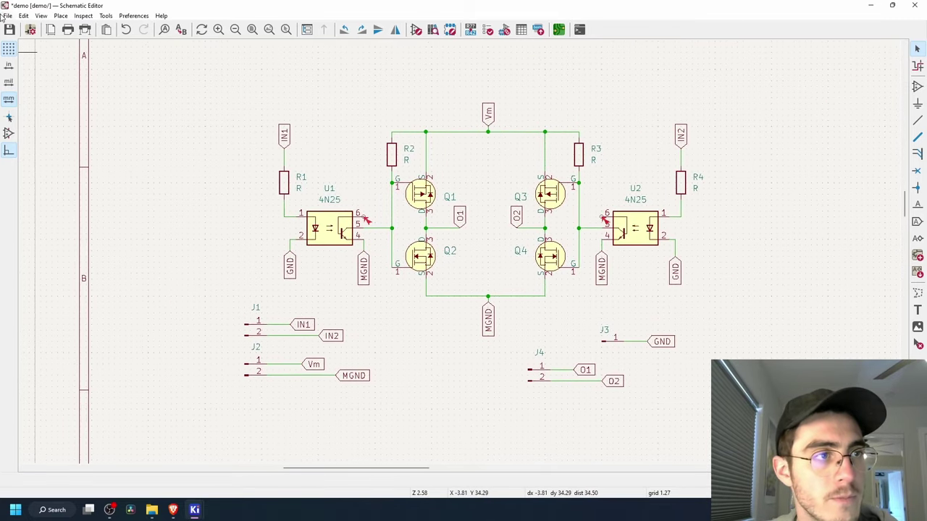
left_click(7, 15)
mouse_move(68, 96)
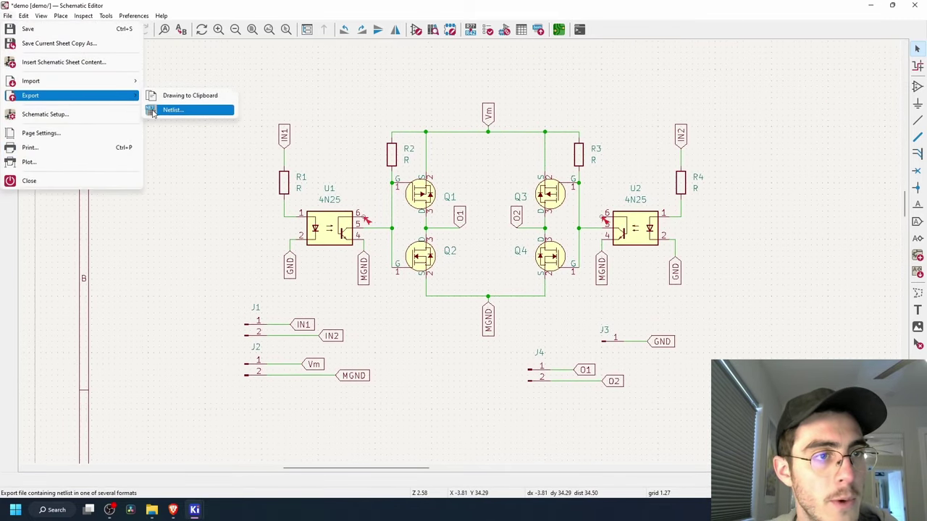
left_click(181, 110)
left_click(491, 206)
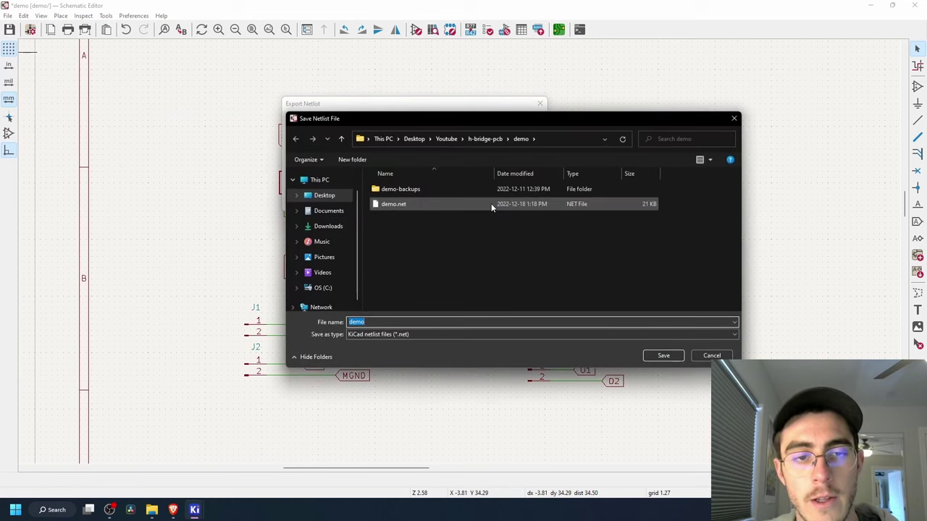
left_click(664, 352)
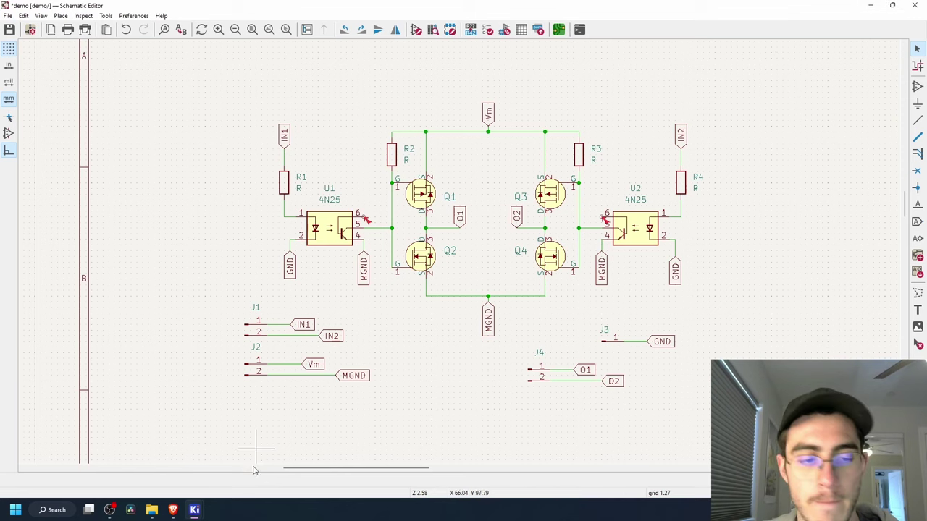
Step: Switch to the PCB Editor and open the netlist import for demo.net
mouse_move(195, 508)
left_click(295, 466)
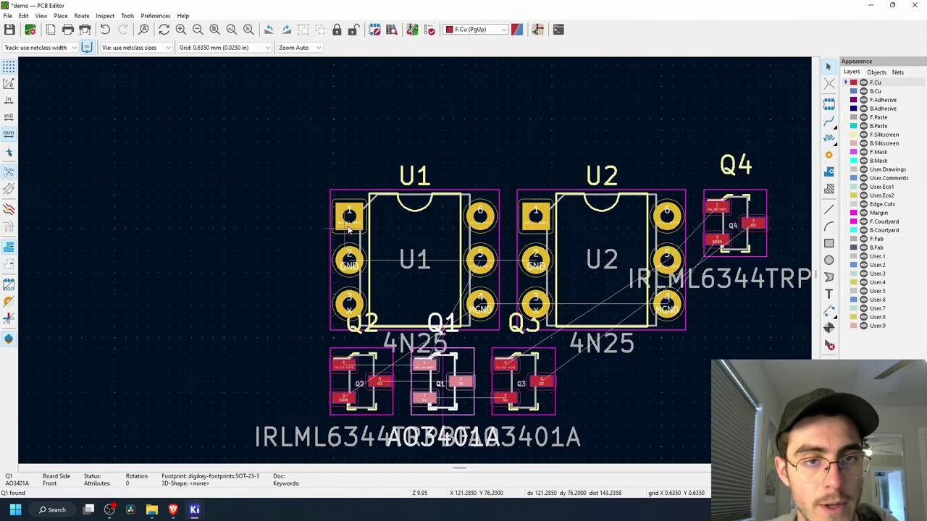
middle_click_drag(475, 174, 365, 131)
left_click(8, 16)
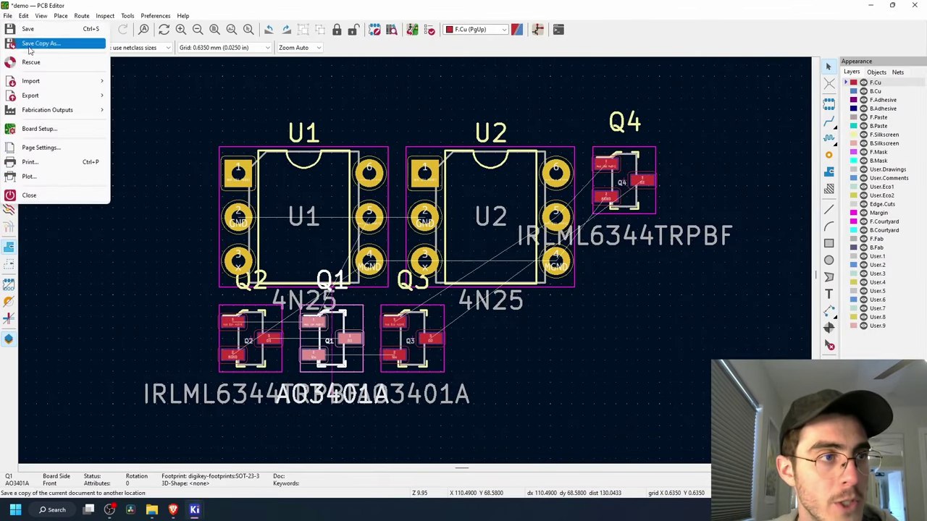
mouse_move(56, 81)
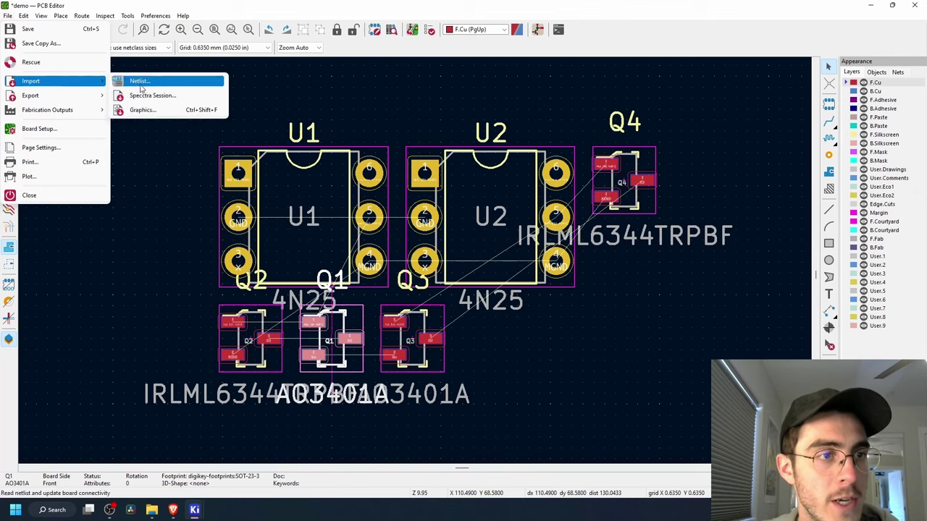
left_click(140, 81)
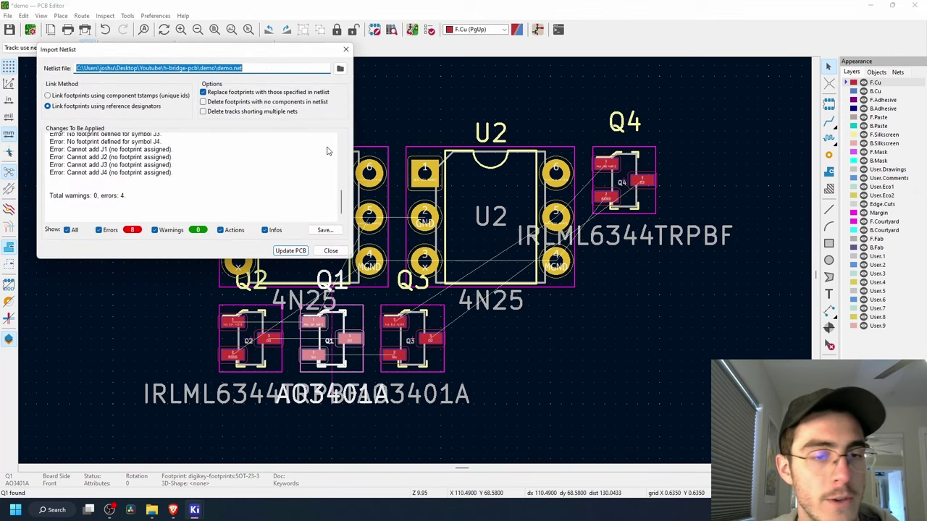
Step: Read the netlist import report for components that cannot be added, then close it without updating the board
left_click_drag(67, 150, 137, 203)
left_click(137, 204)
left_click_drag(60, 195, 127, 196)
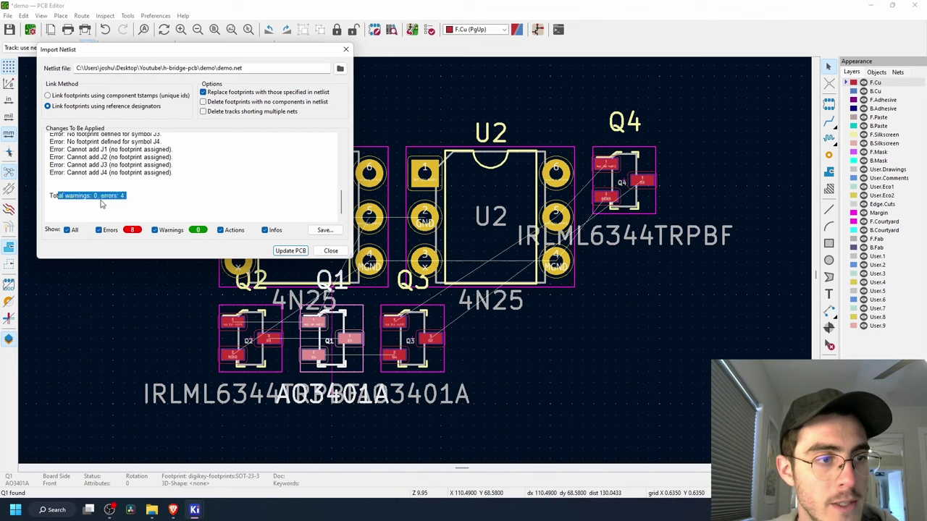
left_click(67, 196)
scroll(67, 195, "up", 2)
scroll(68, 196, "down", 1)
left_click_drag(65, 172, 181, 206)
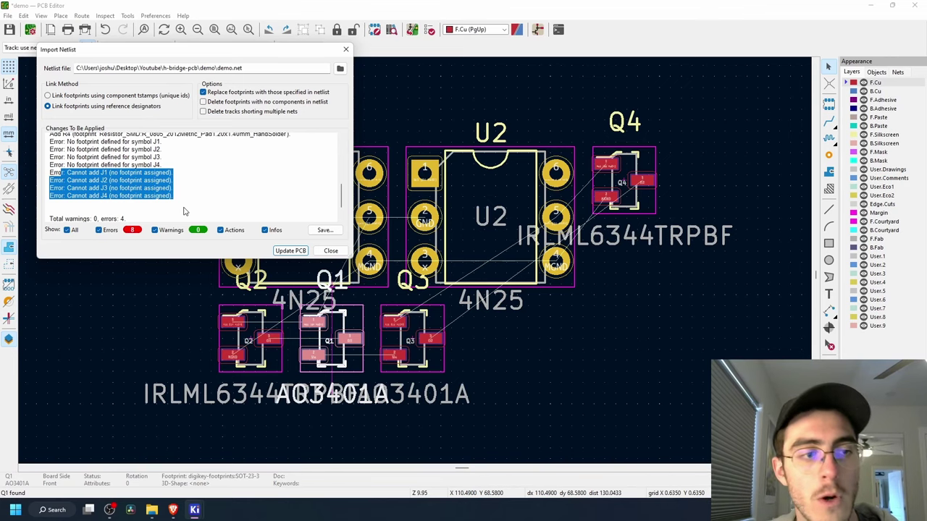
left_click(331, 251)
Step: Return to the Schematic Editor and open the footprint library browser for connector J1
left_click(874, 5)
scroll(464, 249, "up", 5)
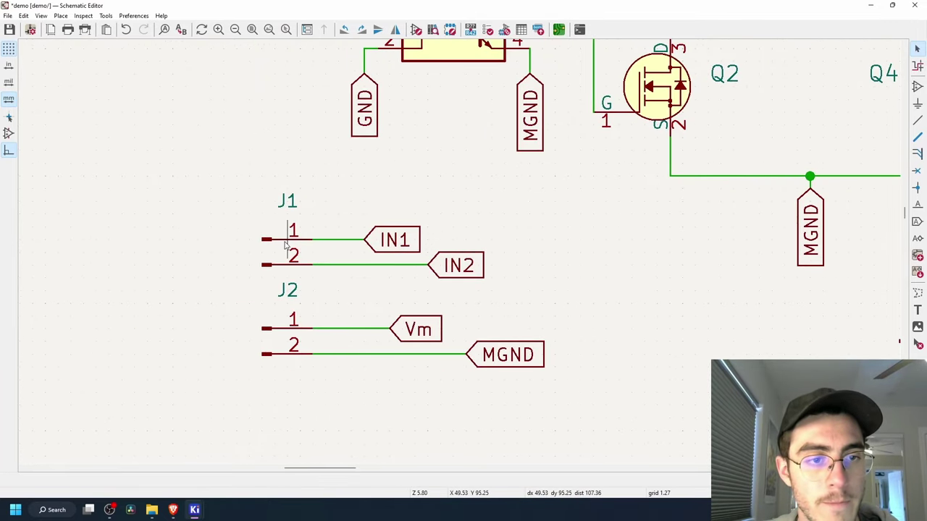
left_click(291, 205)
left_click(306, 207)
double_click(271, 249)
left_click(425, 142)
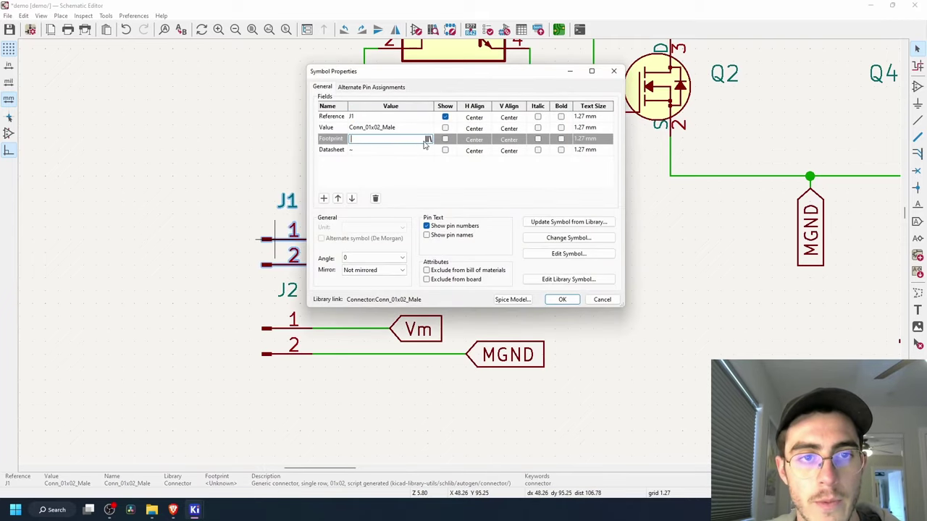
left_click(428, 140)
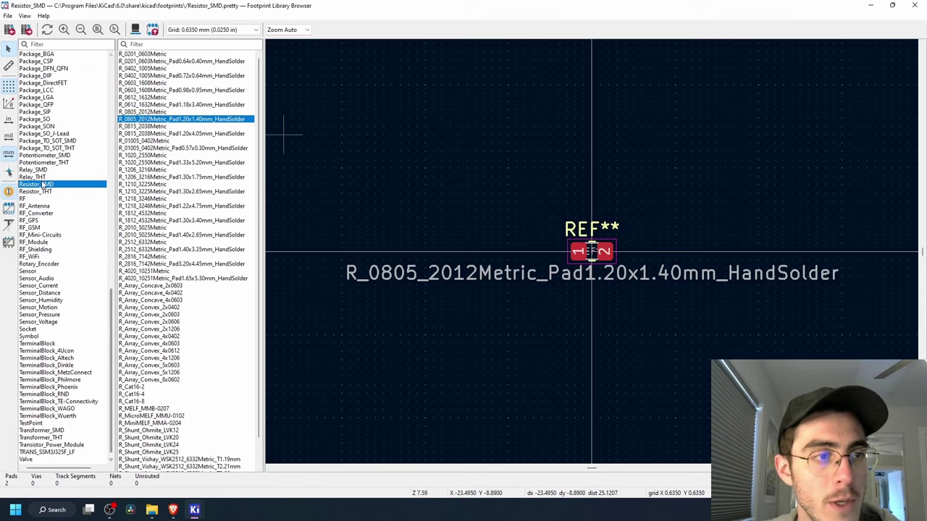
Step: Filter the footprint libraries by "connector"
left_click(52, 44)
type("hea")
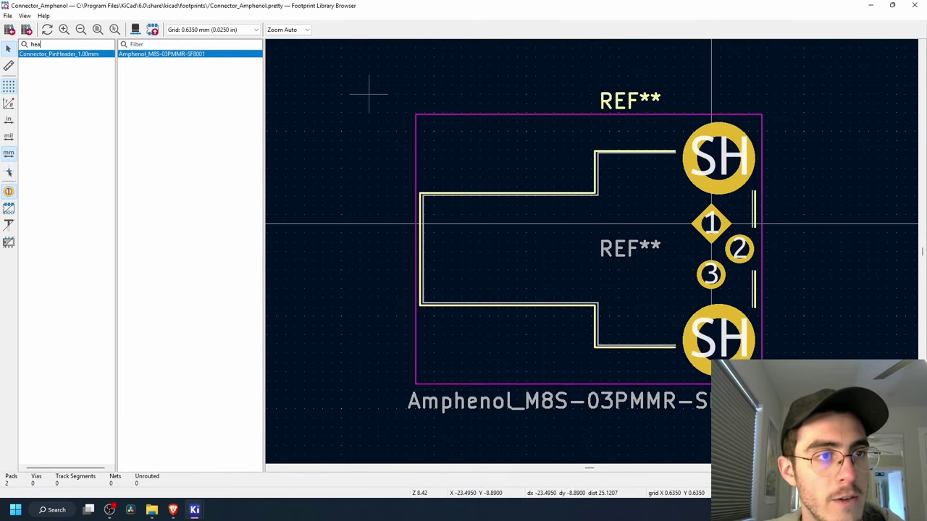
key("BackSpace")
key("BackSpace")
key("BackSpace")
type("co")
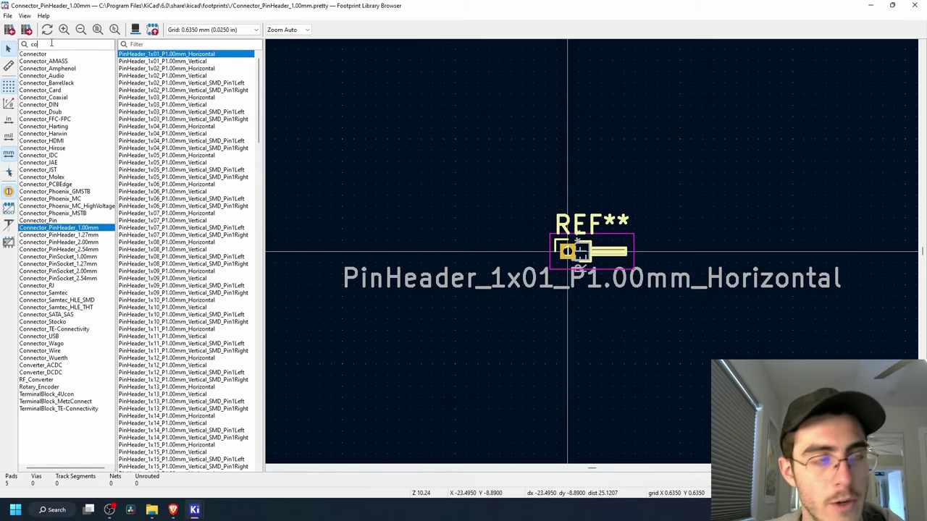
type("nnector")
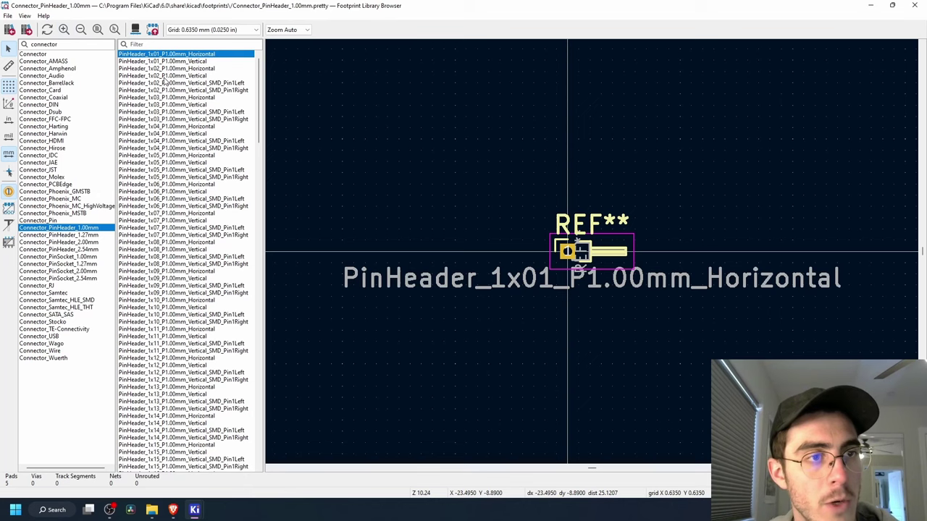
Step: Assign PinHeader_1x02_P2.54mm_Vertical from the Connector_PinHeader_2.54mm library to J1 and accept its symbol properties
left_click(82, 252)
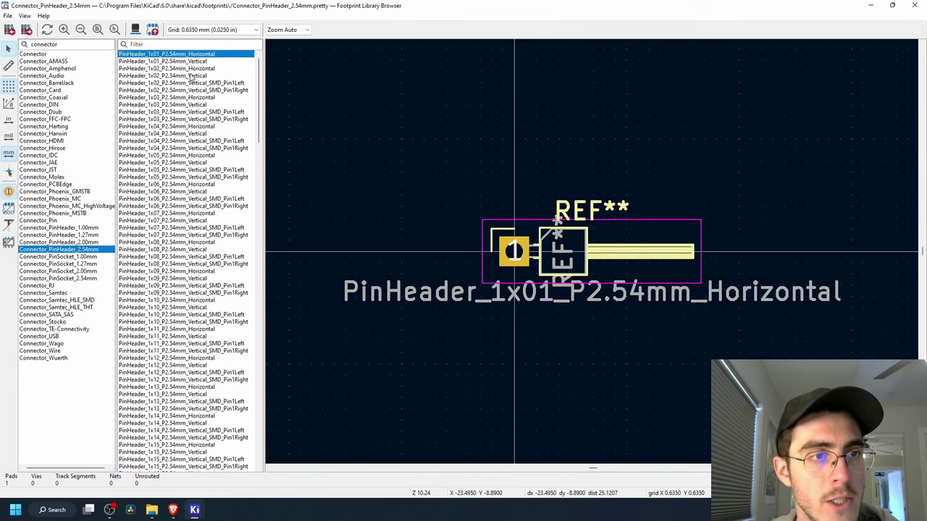
left_click(190, 76)
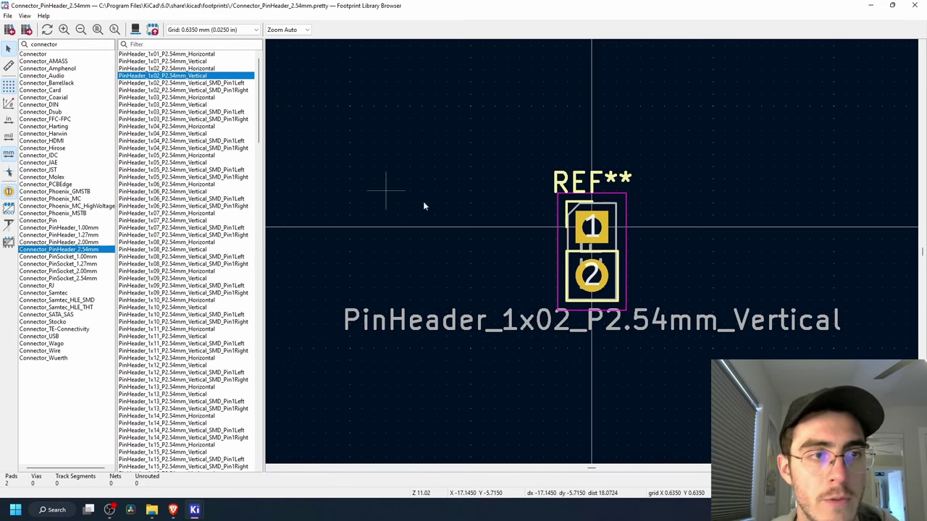
double_click(218, 78)
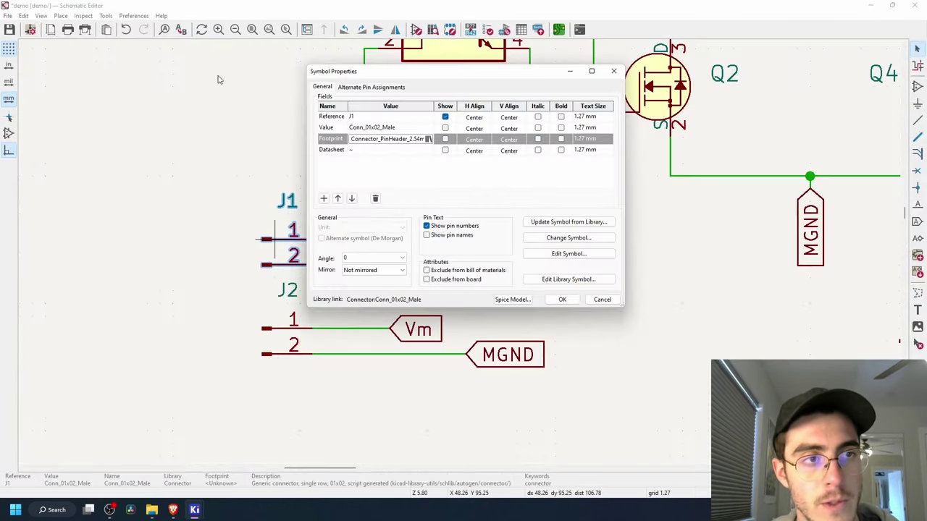
left_click(560, 297)
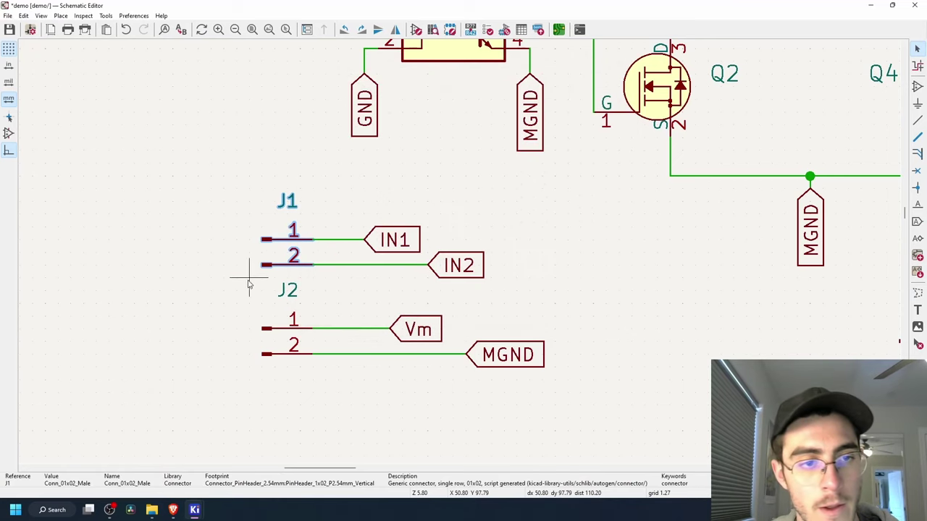
Step: Assign the PinHeader_1x02_P2.54mm_Vertical footprint to connector J2
double_click(265, 327)
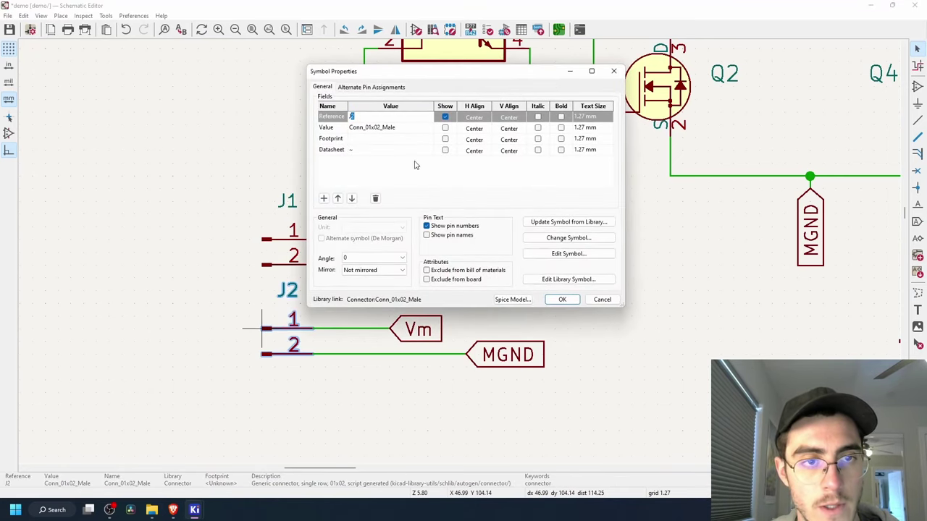
left_click(424, 139)
left_click(428, 138)
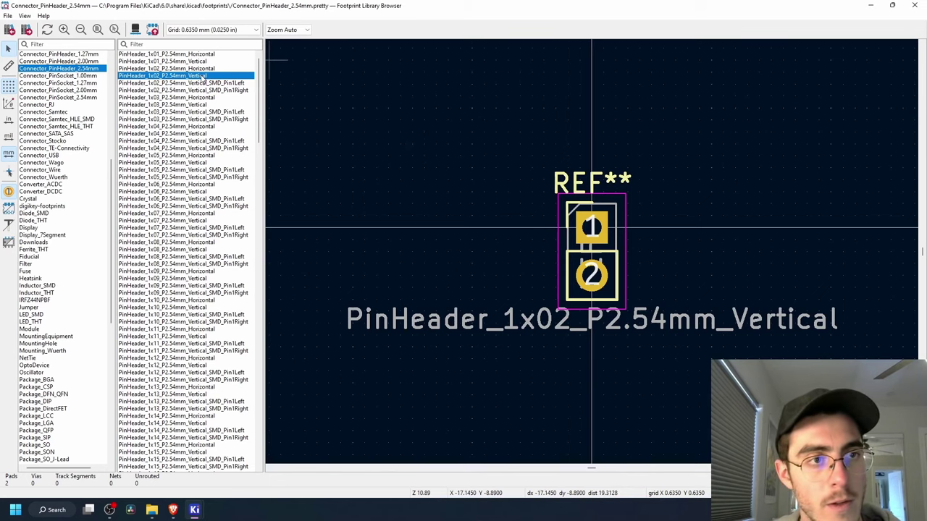
double_click(203, 78)
left_click(559, 297)
Step: Assign the PinHeader_1x02_P2.54mm_Vertical footprint to connector J4
middle_click_drag(671, 285, 170, 189)
double_click(426, 236)
left_click(420, 139)
left_click(427, 139)
double_click(203, 76)
left_click(562, 300)
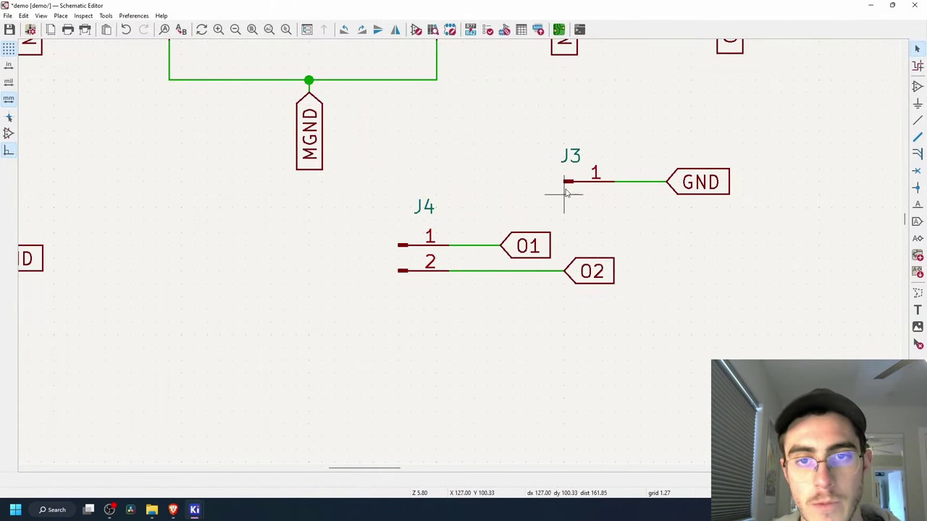
Step: Assign the PinHeader_1x01_P2.54mm_Vertical footprint to connector J3 and accept its symbol properties
double_click(567, 184)
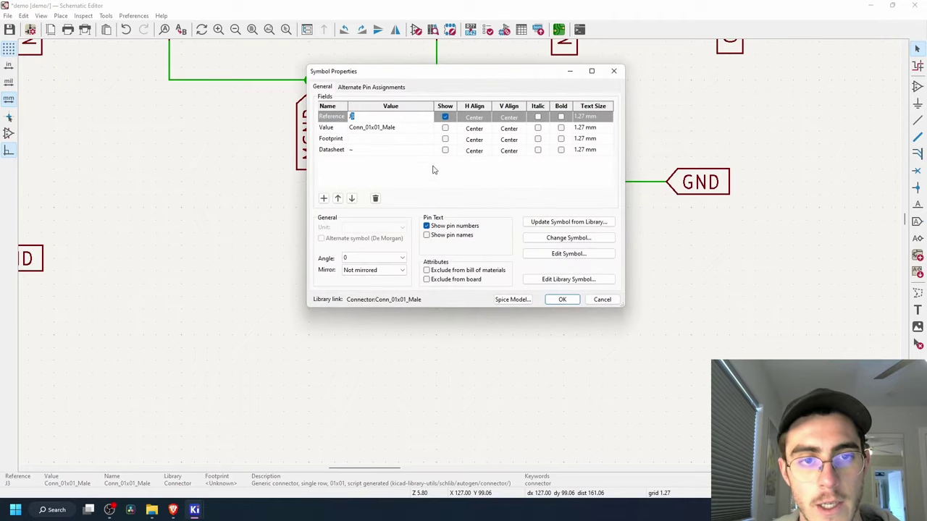
left_click(409, 141)
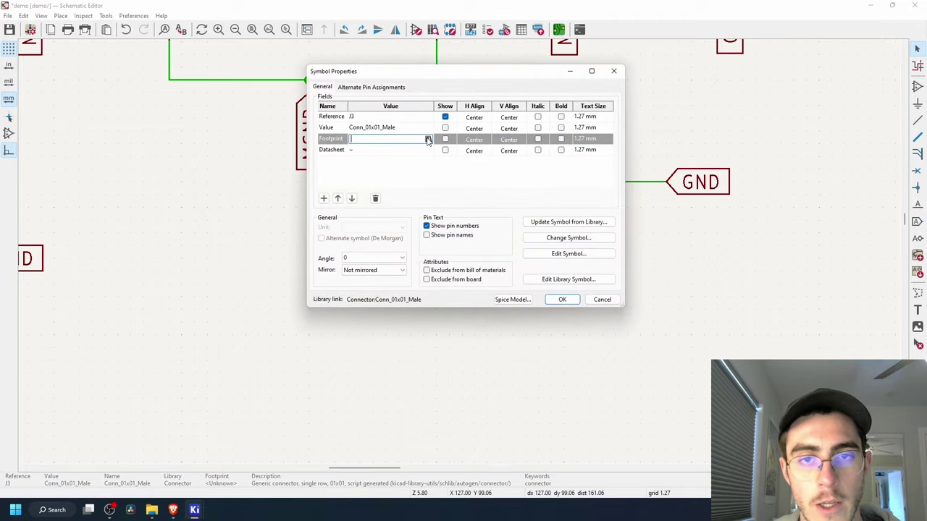
left_click(427, 139)
left_click(215, 62)
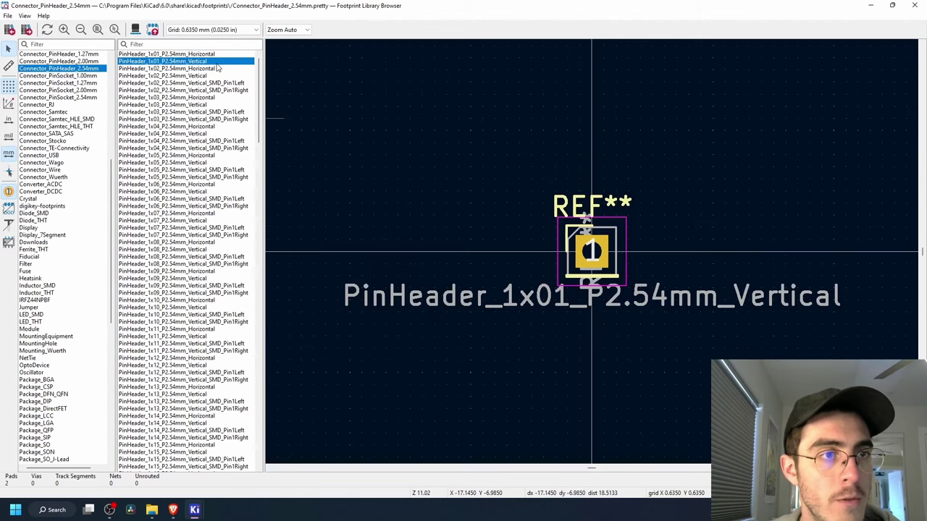
key("Return")
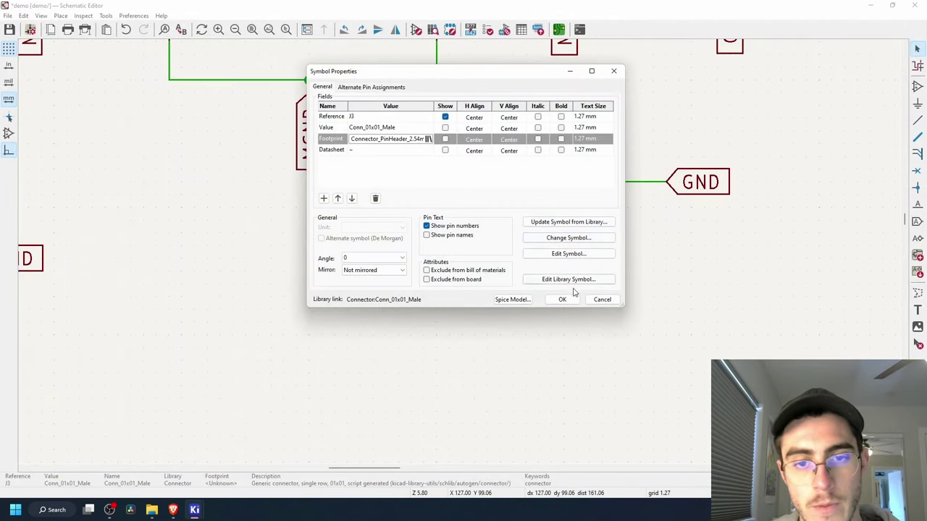
left_click(560, 301)
Step: Export the schematic's netlist as demo in the demo project folder, in KiCad netlist format
scroll(538, 290, "down", 5)
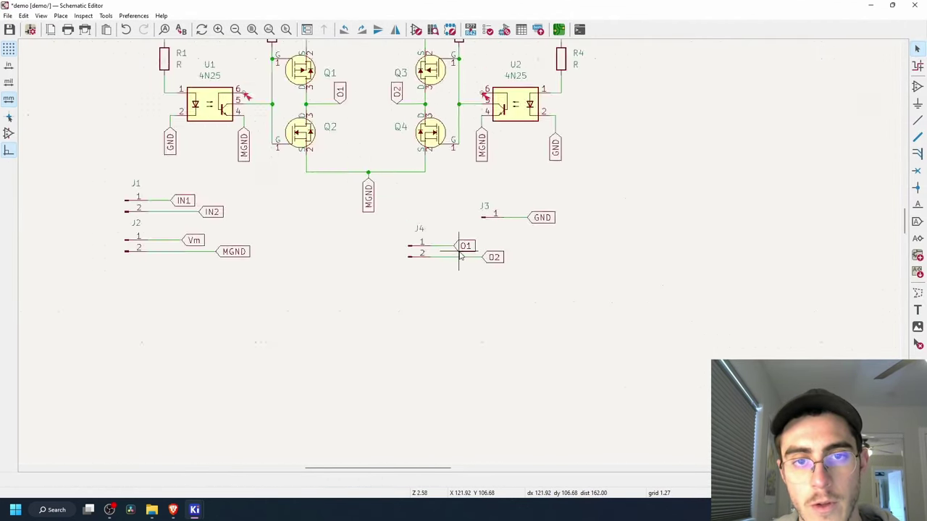
scroll(432, 246, "up", 1)
middle_click_drag(432, 247, 466, 282)
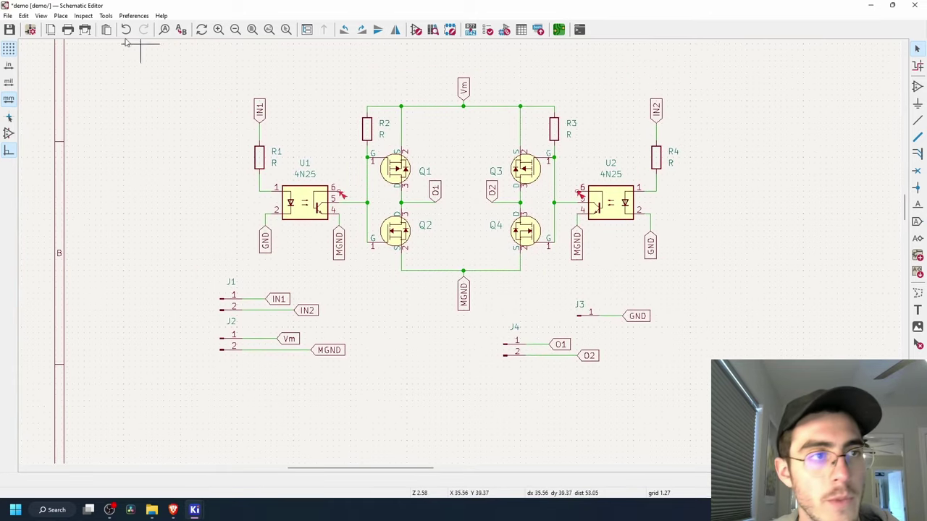
left_click(8, 16)
mouse_move(44, 95)
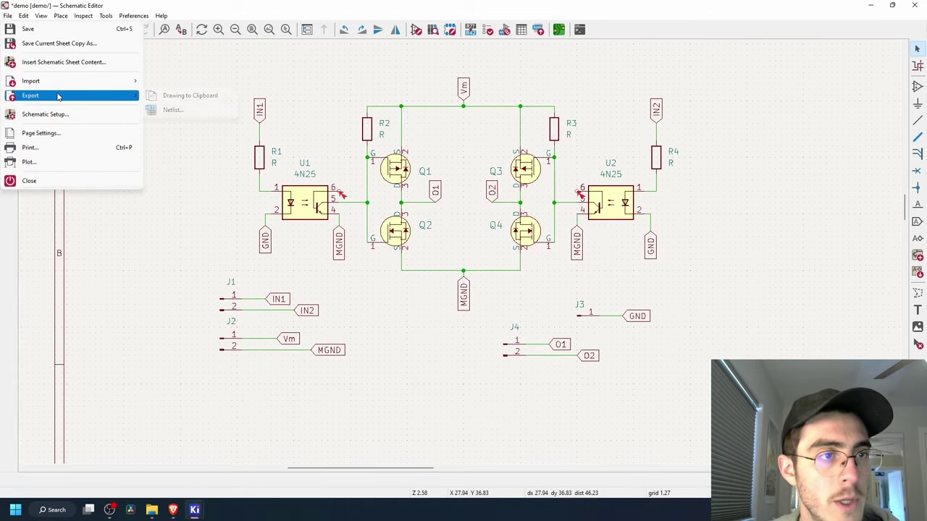
left_click(170, 112)
left_click(485, 201)
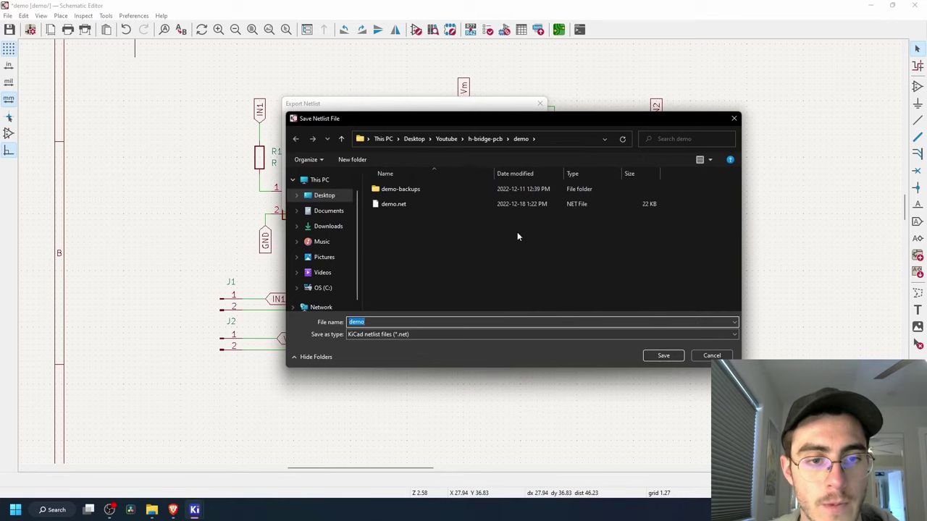
left_click(659, 355)
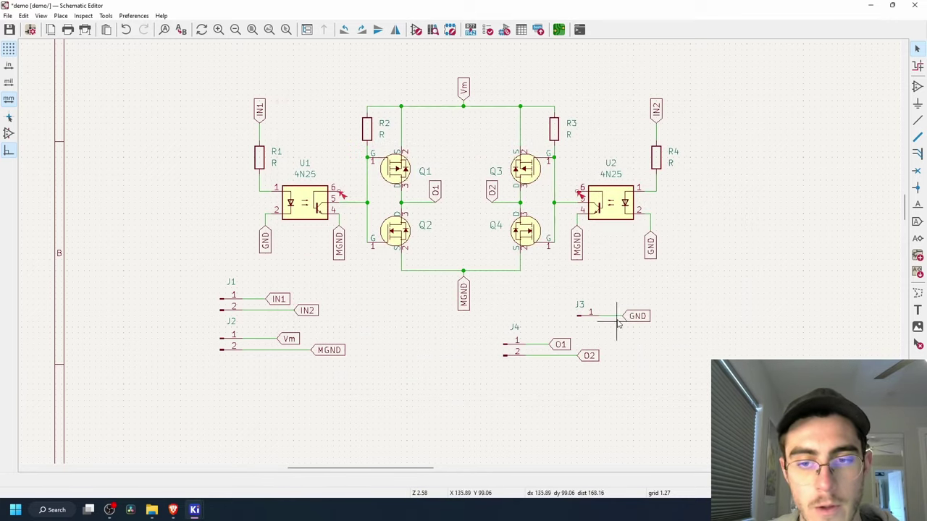
Step: Switch to the PCB Editor and update the board from the exported demo.net netlist
left_click(871, 5)
left_click(870, 5)
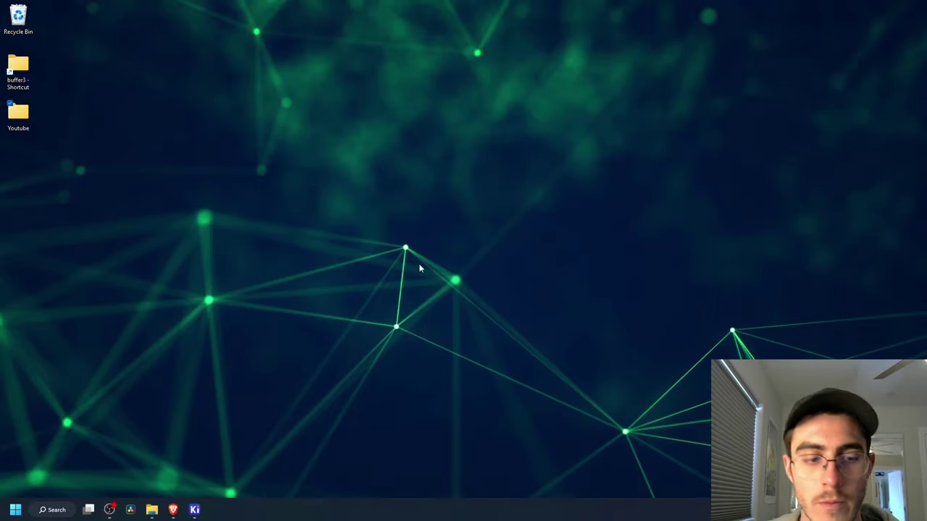
mouse_move(197, 511)
left_click(298, 460)
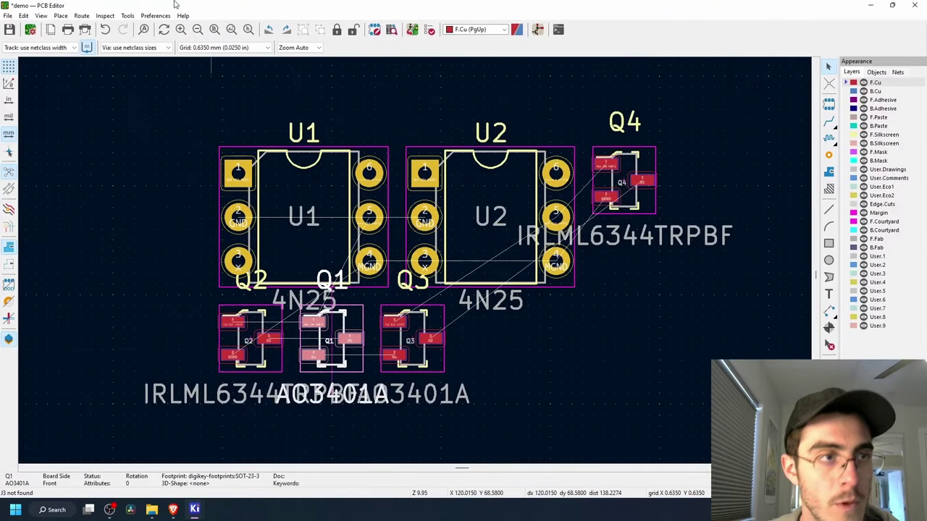
left_click(7, 15)
mouse_move(72, 79)
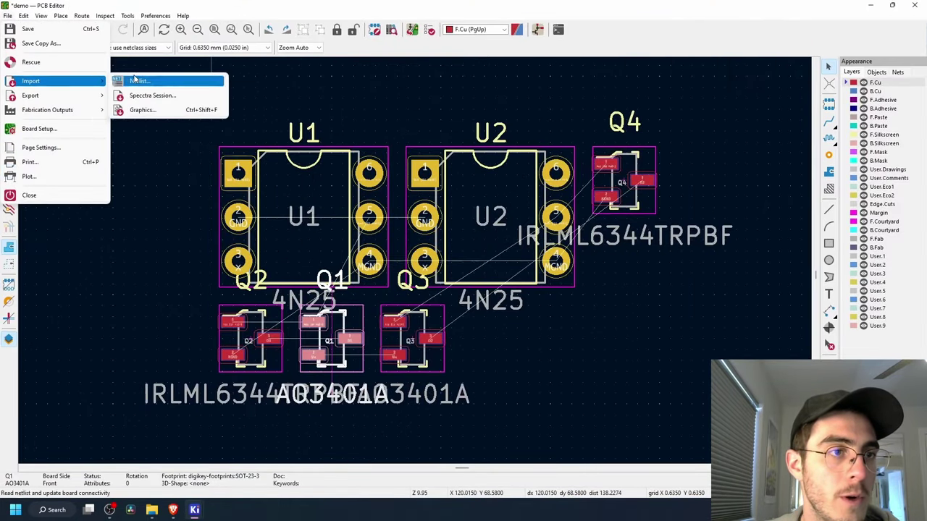
left_click(197, 78)
left_click_drag(72, 137, 148, 166)
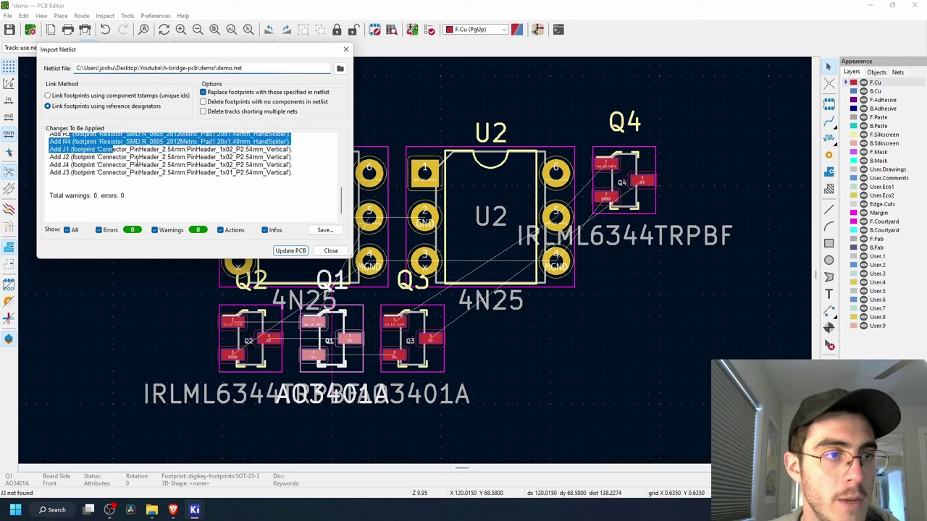
left_click(181, 189)
left_click(290, 251)
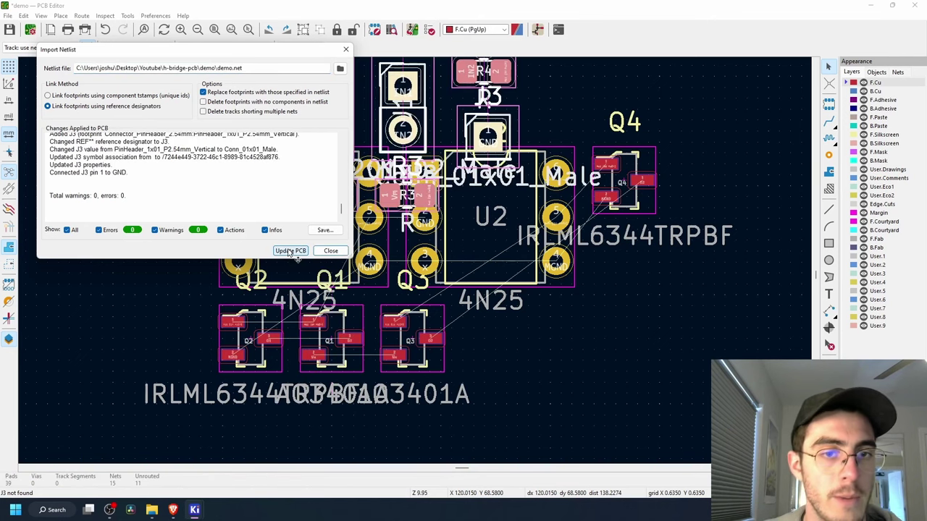
left_click(331, 250)
Step: Place the imported group of connectors and resistors above U1 and U2
scroll(465, 190, "down", 5)
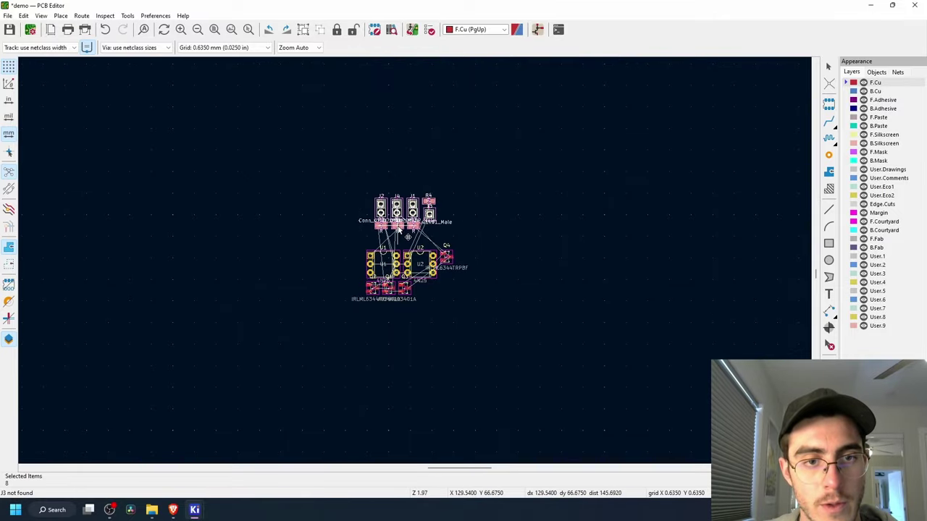
scroll(415, 265, "up", 4)
scroll(415, 265, "down", 3)
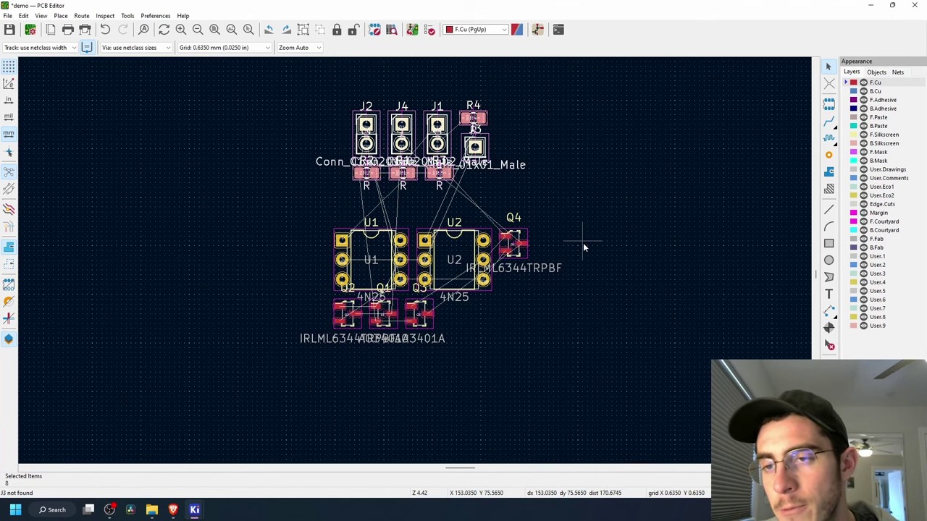
scroll(579, 217, "up", 3)
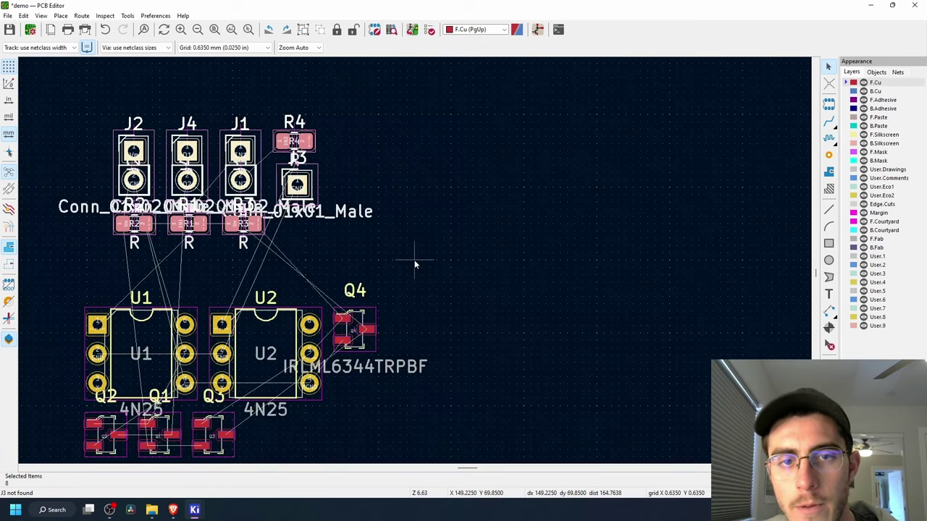
scroll(443, 261, "down", 3)
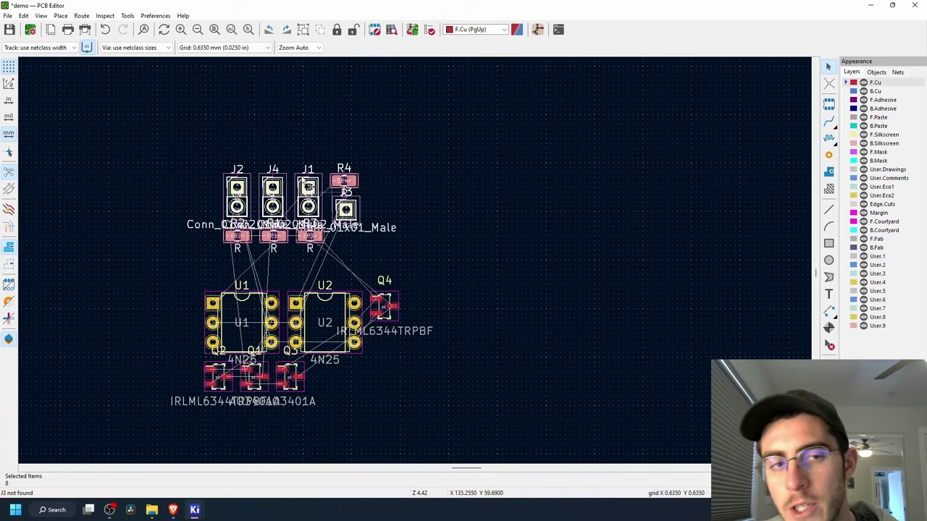
middle_click_drag(452, 345, 558, 307)
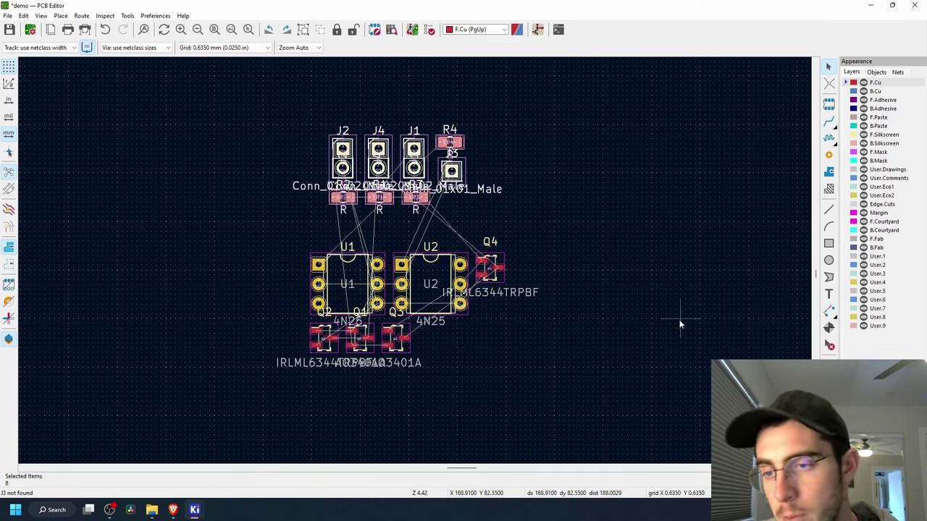
Step: Draw a roughly square board outline around all footprints on the Edge.Cuts layer
left_click(884, 204)
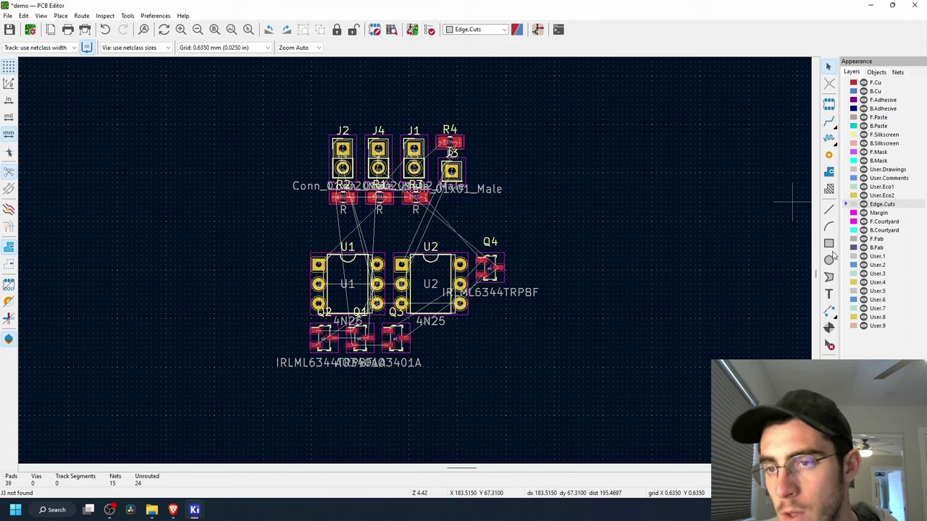
left_click(830, 245)
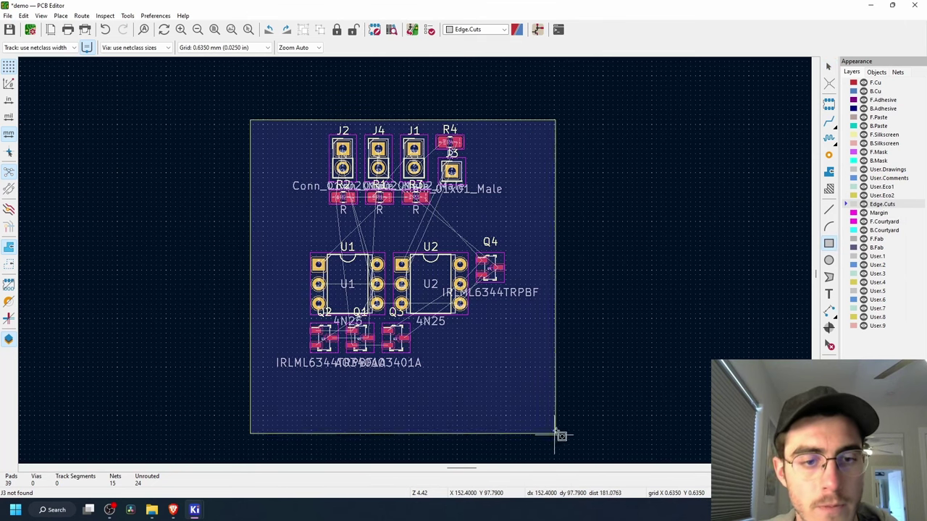
left_click_drag(559, 421, 574, 397)
key("Escape")
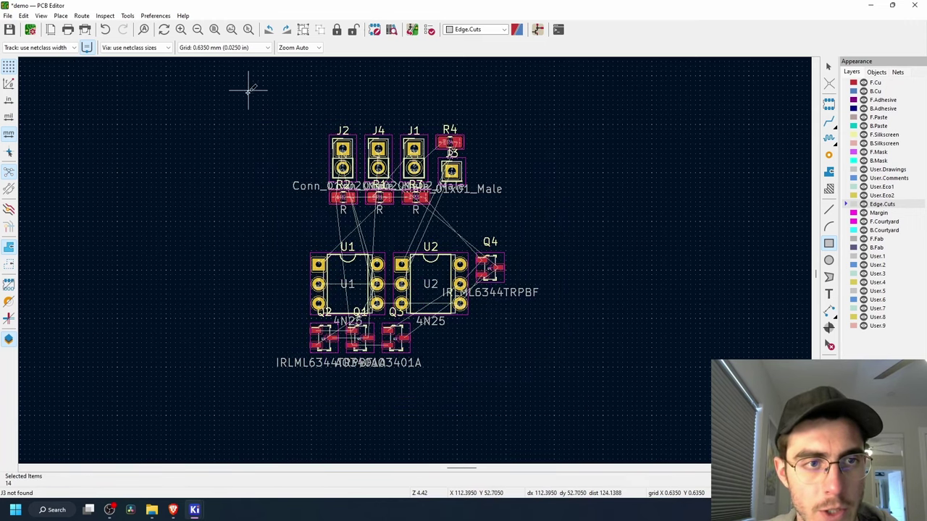
left_click(567, 417)
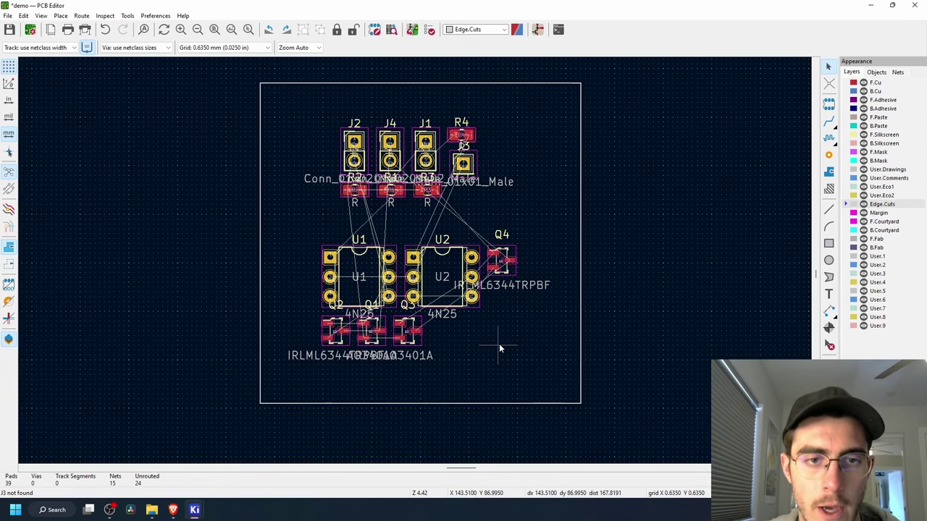
Step: Move the U1 and U2 footprints slightly up and to the right, keeping them aligned with each other
scroll(499, 343, "up", 2)
scroll(486, 336, "down", 2)
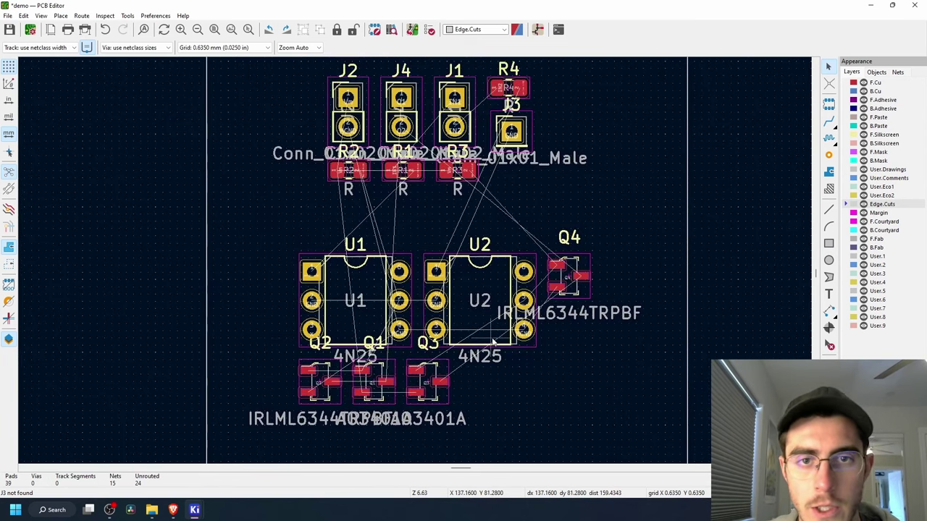
middle_click_drag(370, 145, 404, 212)
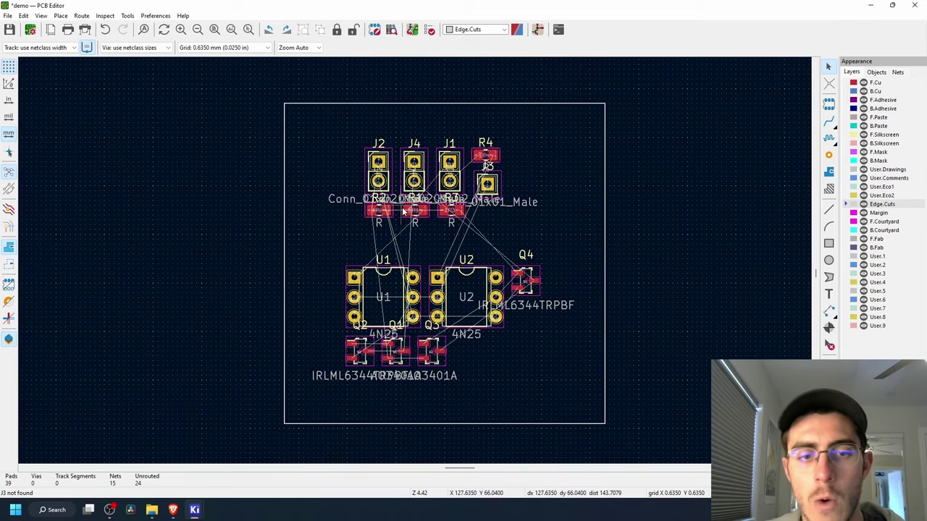
left_click(388, 283)
key("m")
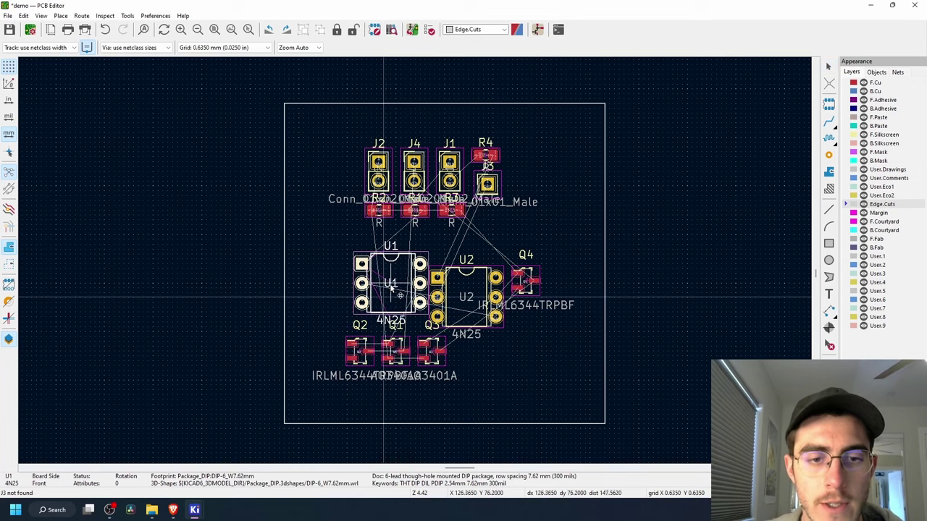
left_click(478, 299)
key("m")
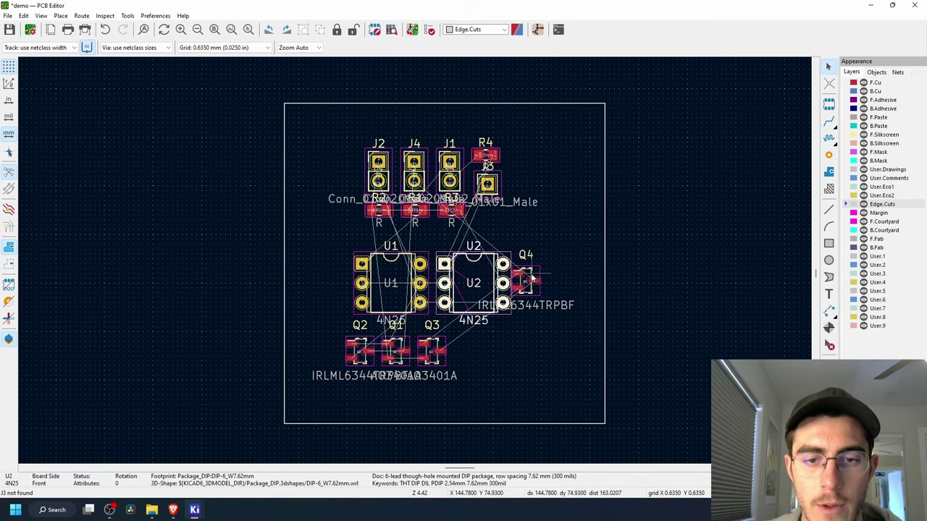
Step: Move transistor Q4 below and to the right of U2, roughly level with the other transistors
left_click(533, 277)
left_click(540, 276)
left_click_drag(536, 277, 552, 352)
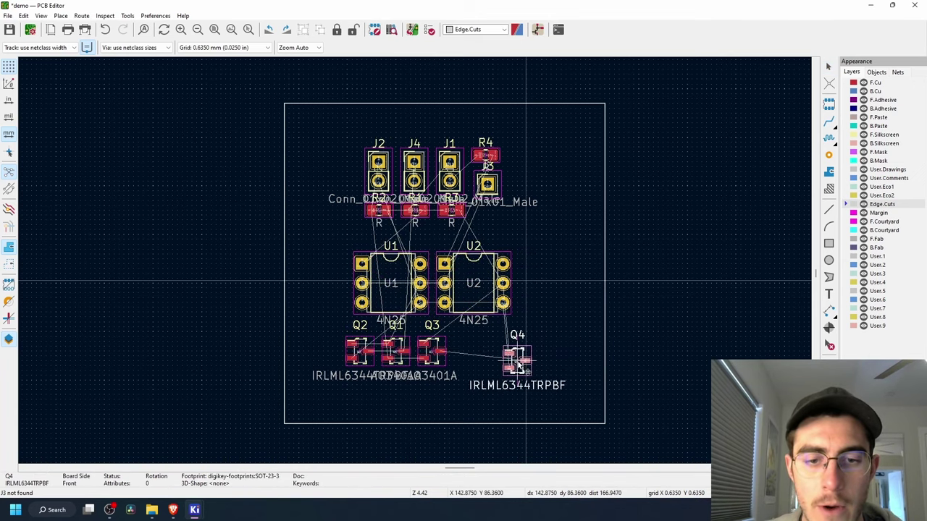
left_click_drag(484, 355, 549, 349)
scroll(478, 348, "up", 4)
middle_click_drag(401, 213, 478, 281)
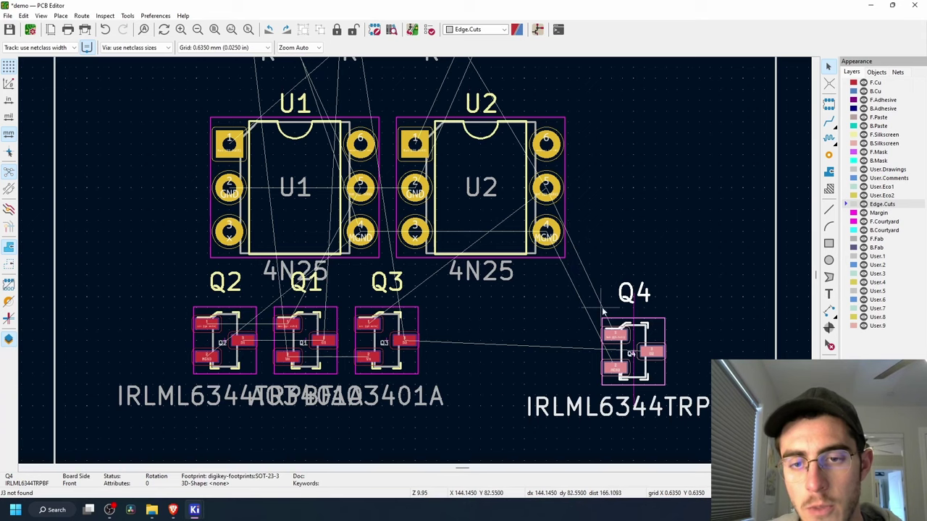
Step: Spread the optocouplers apart, moving U2 right until it sits above Q4 and U1 left and slightly up
scroll(579, 262, "up", 5, "shift")
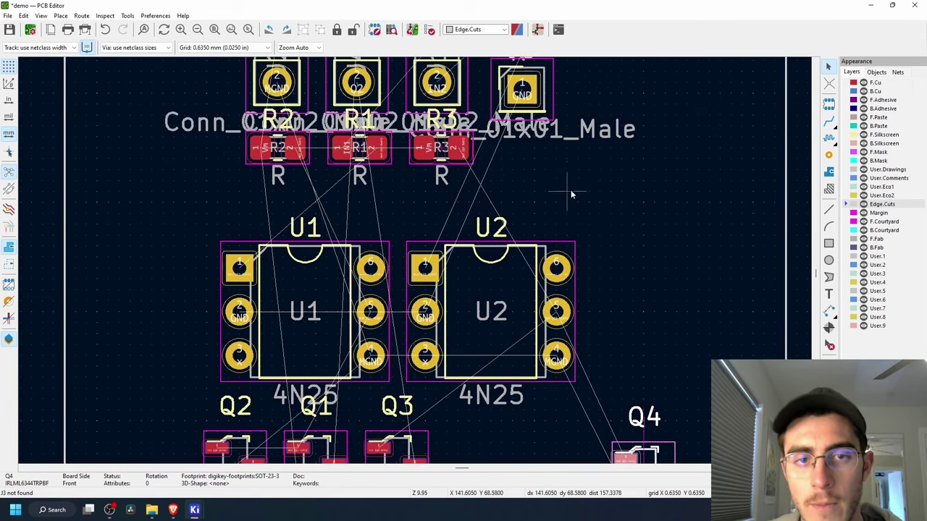
scroll(570, 195, "down", 1)
middle_click_drag(423, 303, 522, 237)
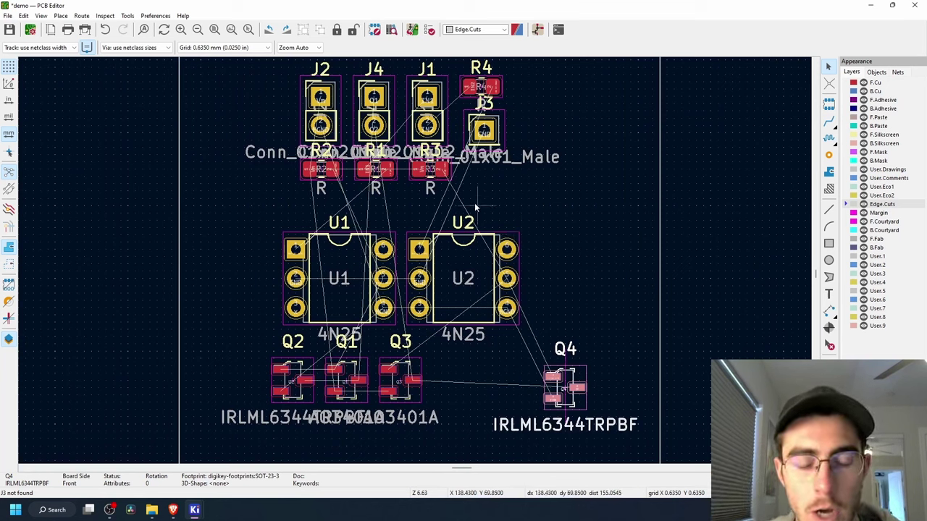
left_click(470, 284)
left_click_drag(470, 284, 522, 288)
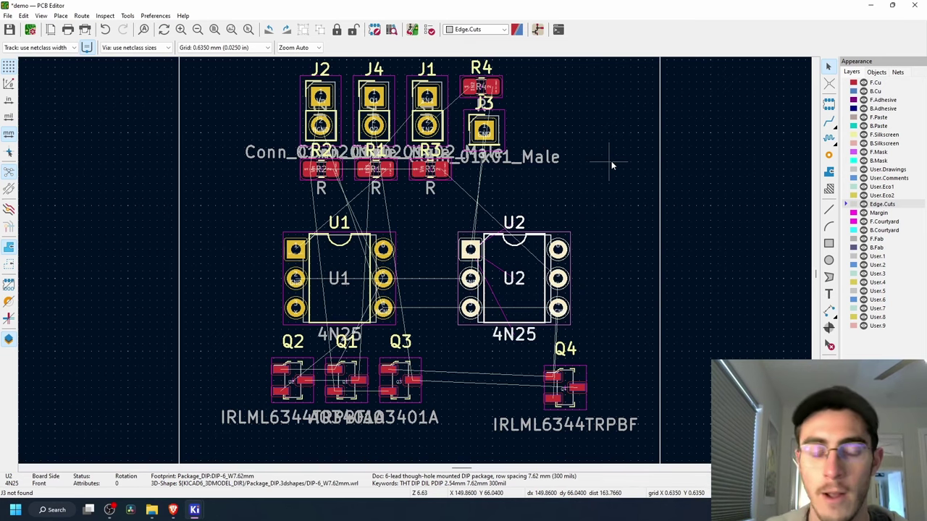
left_click_drag(357, 282, 323, 276)
Step: Rotate connectors J2, J4 and J1 to -90° and line them up in an evenly spaced row along the board's upper edge
middle_click_drag(418, 233, 473, 349)
left_click_drag(356, 191, 351, 170)
key("r")
left_click_drag(443, 213, 466, 195)
key("r")
left_click_drag(418, 218, 424, 197)
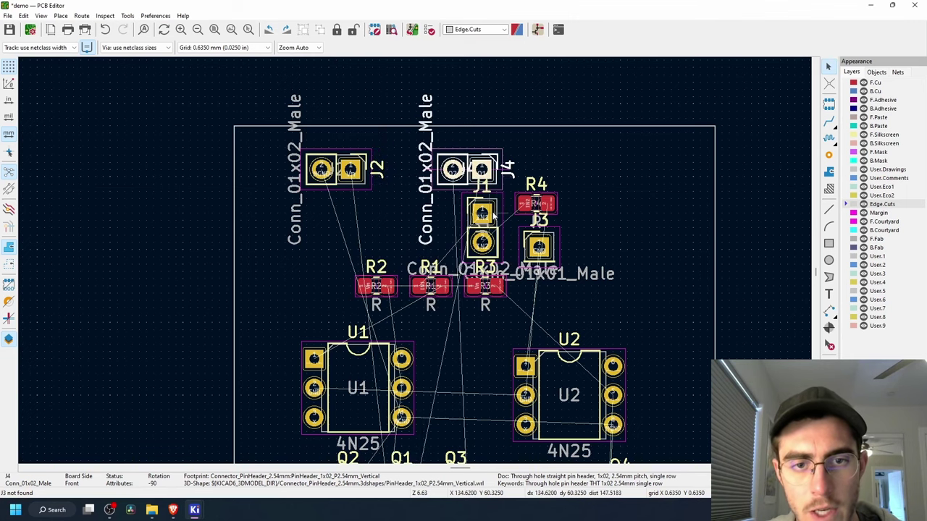
left_click_drag(493, 217, 620, 183)
key("r")
Step: Move resistor R4 to the lower right of J1 and place header J3 to the left of R4
left_click(545, 252)
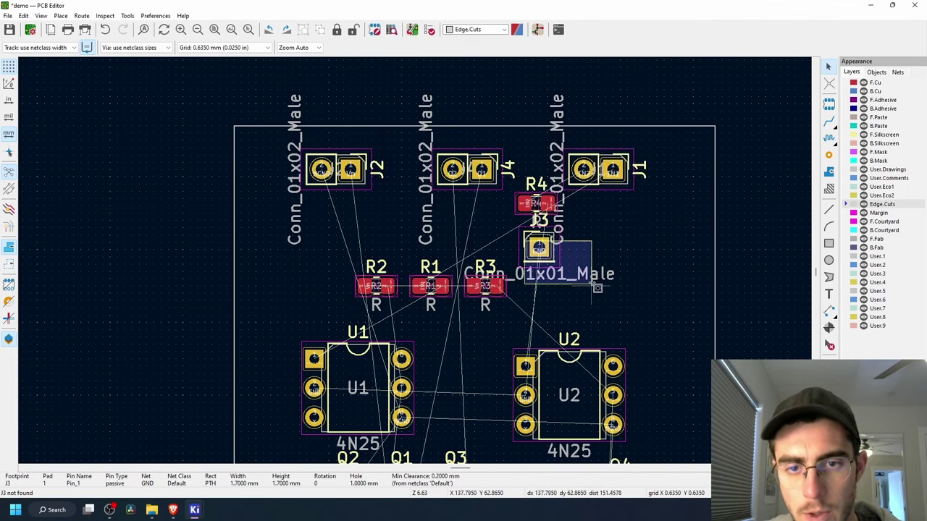
left_click_drag(620, 295, 693, 322)
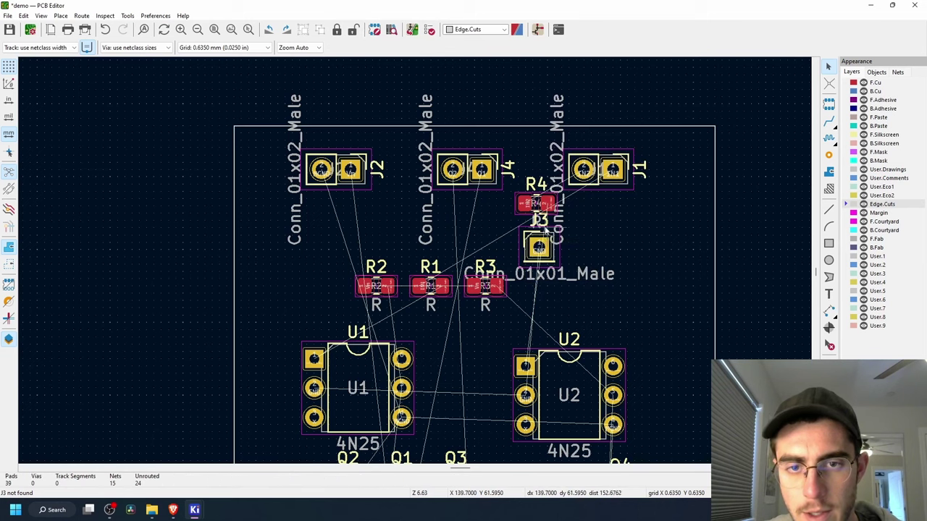
left_click(518, 205)
left_click_drag(548, 218, 676, 263)
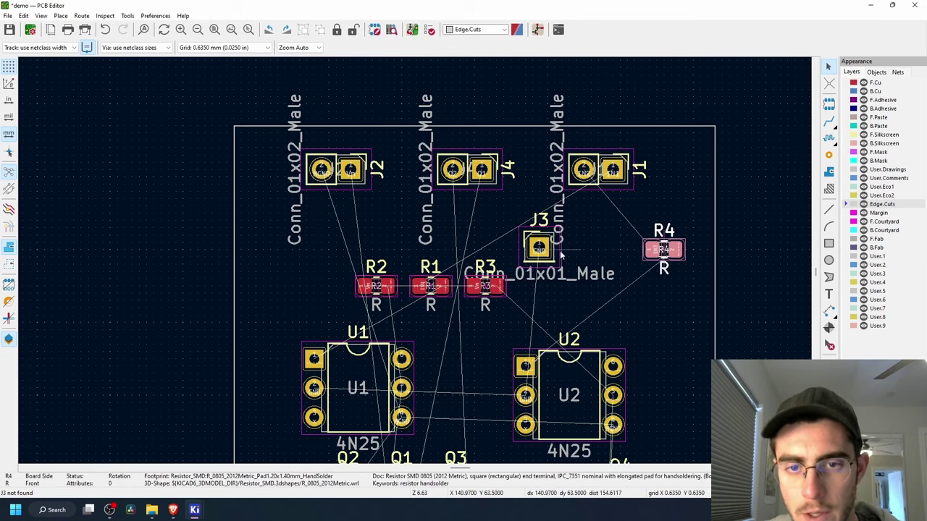
left_click_drag(560, 255, 620, 279)
Step: Hide the Conn_01x02_Male value text and the fabrication-layer reference text of connector J2
scroll(665, 244, "down", 3)
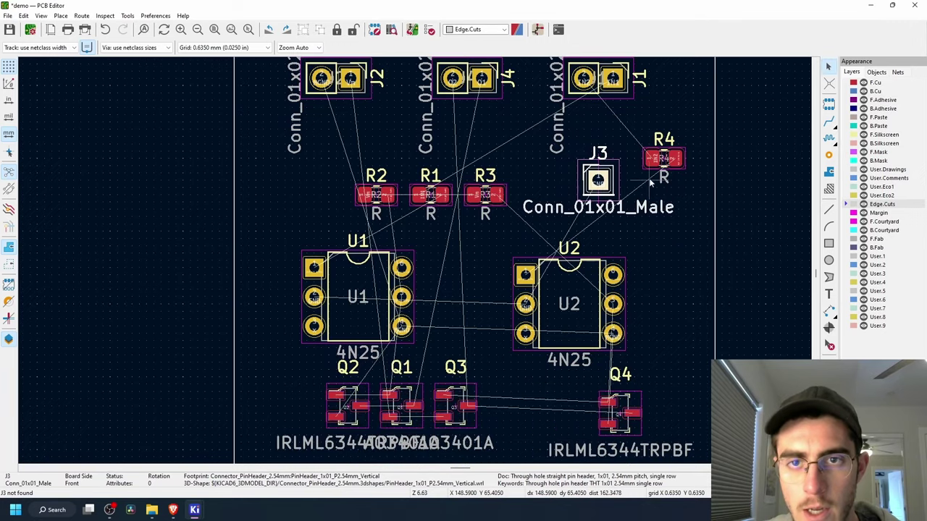
middle_click_drag(651, 183, 650, 201)
middle_click_drag(511, 176, 525, 213)
middle_click_drag(453, 155, 465, 209)
scroll(356, 203, "up", 4)
scroll(395, 247, "down", 4)
left_click(359, 189)
scroll(429, 281, "up", 3)
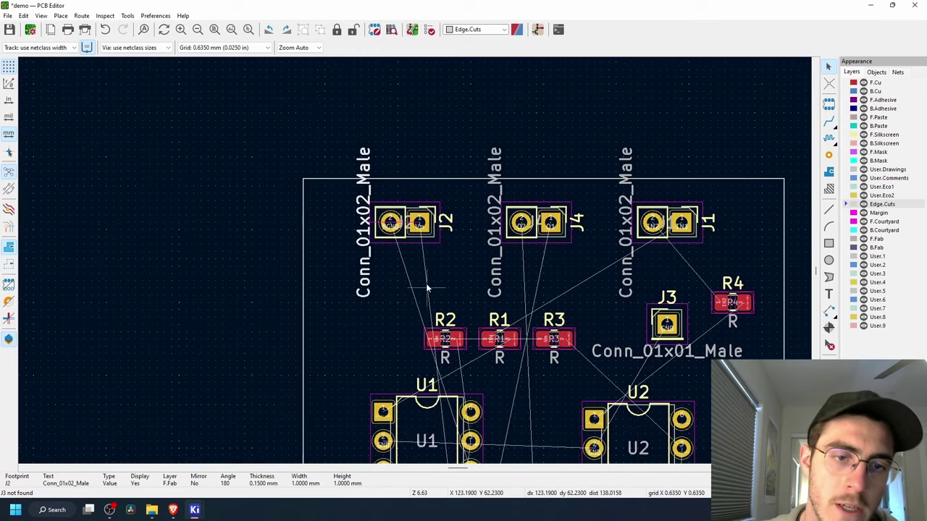
left_click(432, 236)
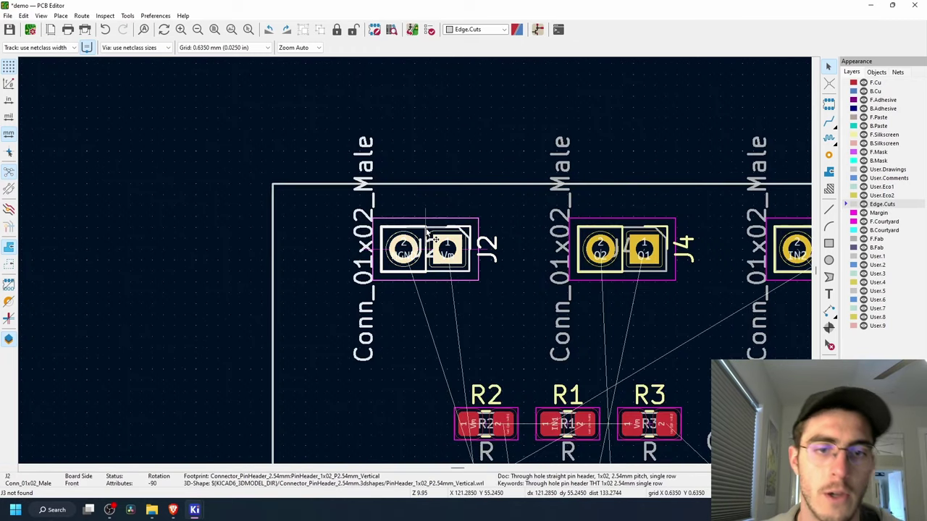
double_click(428, 232)
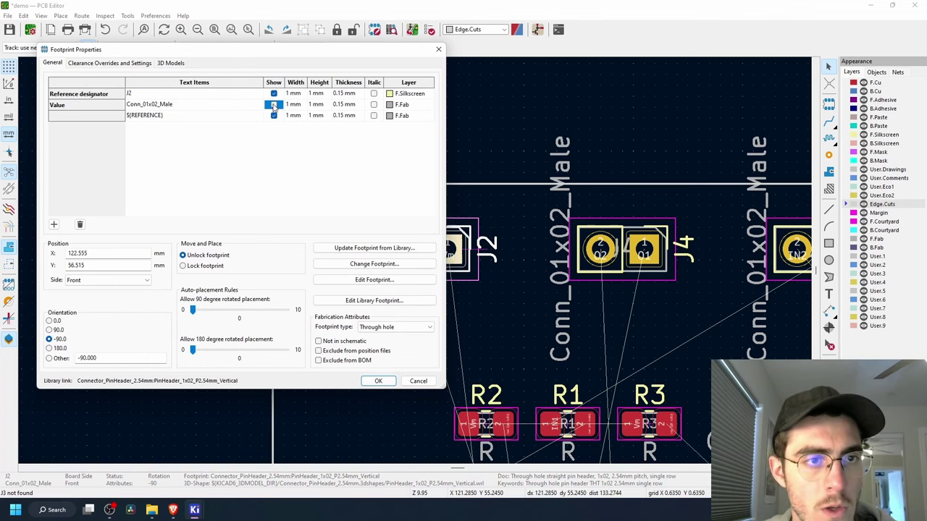
left_click(377, 382)
Step: Hide the value and fabrication-layer reference texts of the remaining footprints, from J4 through Q4
middle_click_drag(662, 246, 616, 187)
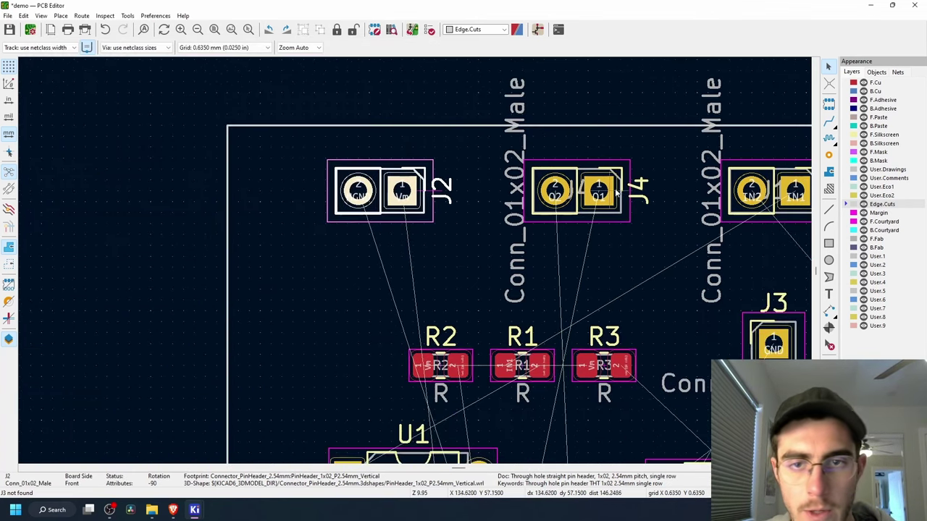
double_click(619, 167)
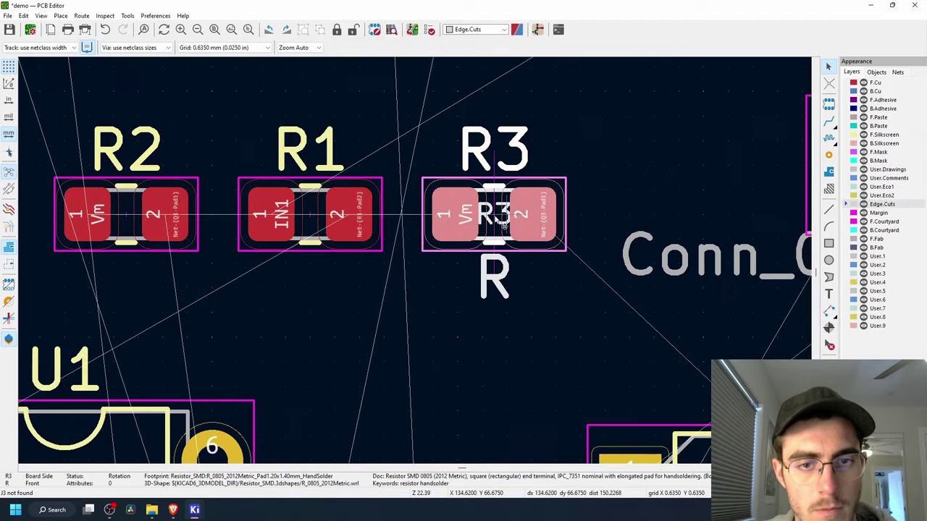
left_click(378, 381)
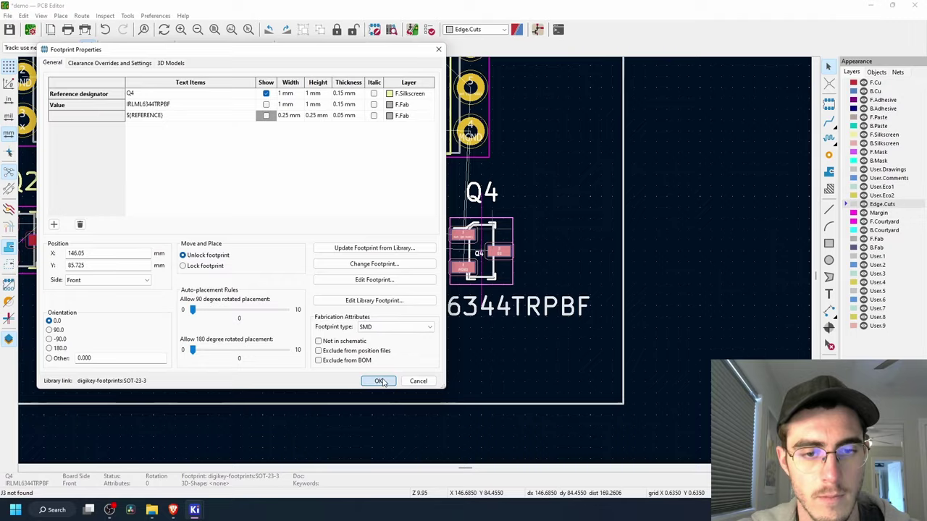
left_click(383, 382)
middle_click_drag(374, 334, 430, 377)
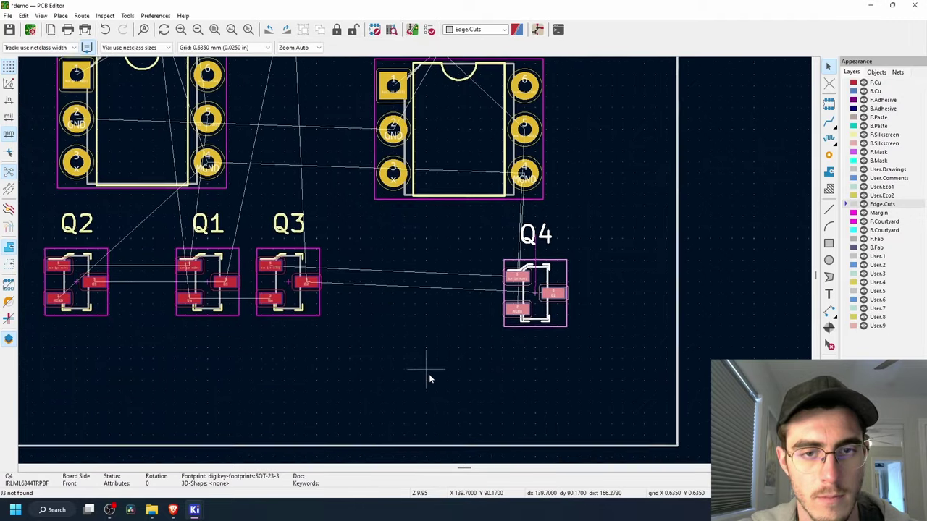
Step: Try U2 closer to U1, move it back to the right, and shift U1 slightly up
middle_click_drag(367, 177, 552, 331)
scroll(552, 330, "down", 2)
middle_click_drag(453, 216, 498, 287)
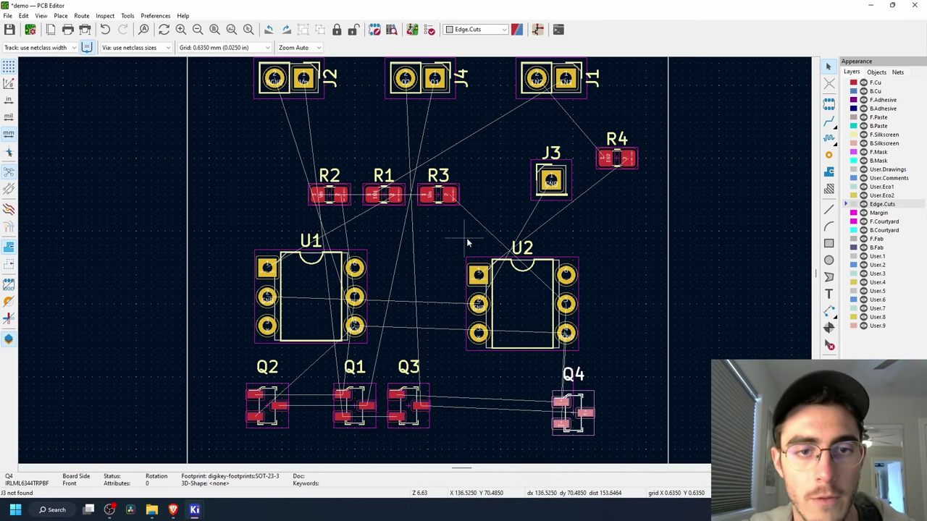
scroll(489, 200, "down", 3)
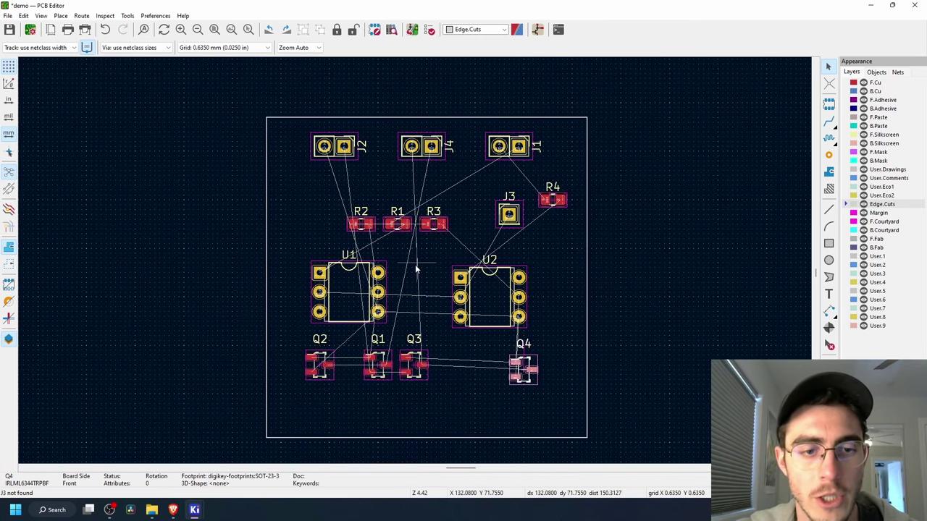
scroll(416, 269, "up", 2)
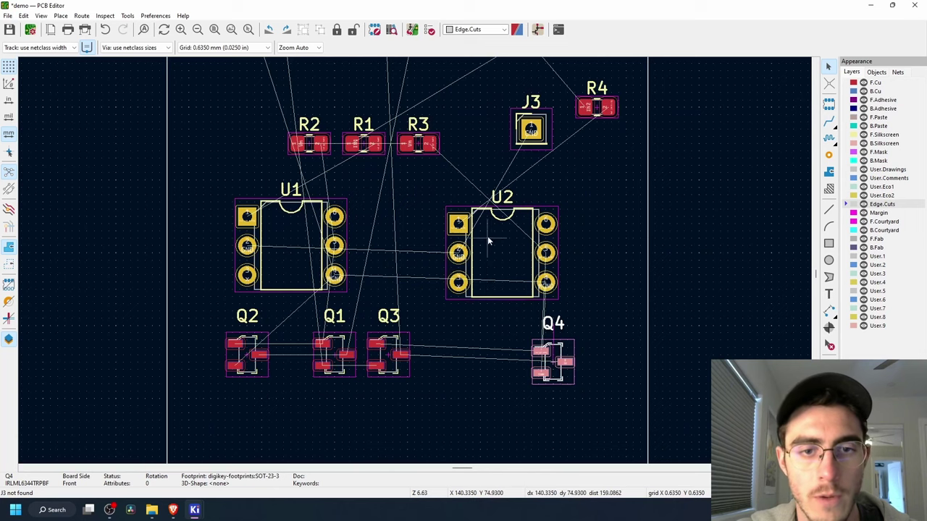
left_click_drag(487, 236, 438, 228)
left_click_drag(292, 244, 292, 224)
left_click_drag(437, 225, 501, 245)
Step: Move J4 below the transistors at the board's lower edge and put J1 in J4's former place along the upper edge
scroll(346, 361, "down", 2)
left_click(404, 130)
left_click_drag(396, 121, 401, 418)
left_click_drag(489, 120, 401, 121)
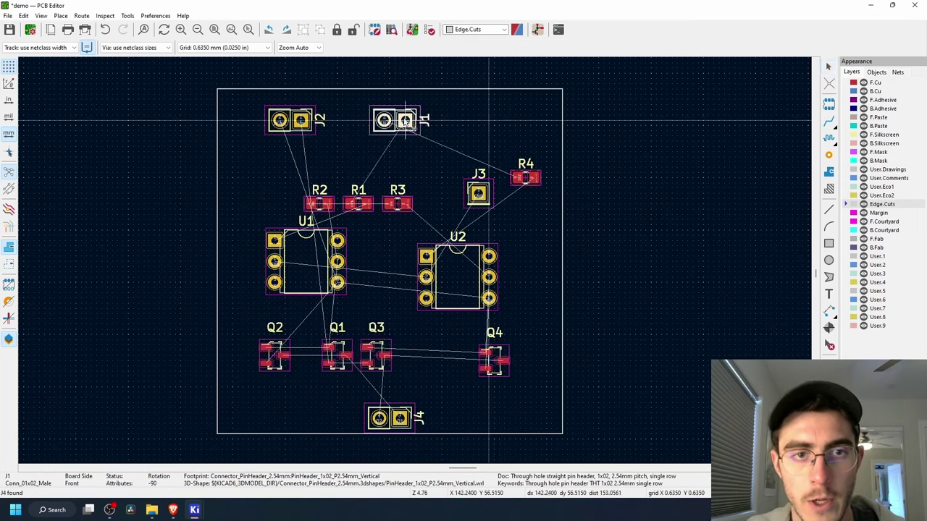
Step: Level U1 and U2 side by side closer together, and shift the four transistors slightly right and up as a group
left_click_drag(305, 262, 338, 266)
left_click_drag(458, 277, 436, 266)
left_click_drag(217, 329, 523, 385)
left_click_drag(495, 360, 511, 356)
Step: Move J2 to the left of U1 and rotate it to a vertical orientation at 180°
left_click_drag(301, 121, 259, 241)
key("r")
key("r")
key("r")
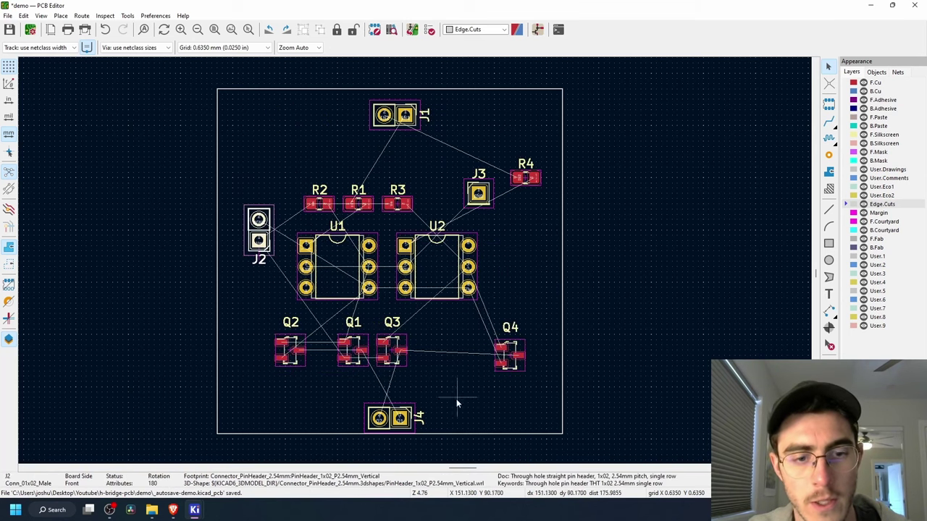
Step: Move J3 to the upper edge left of J1, and shift J4 slightly left along the lower edge
left_click_drag(478, 194, 526, 241)
left_click_drag(400, 418, 379, 414)
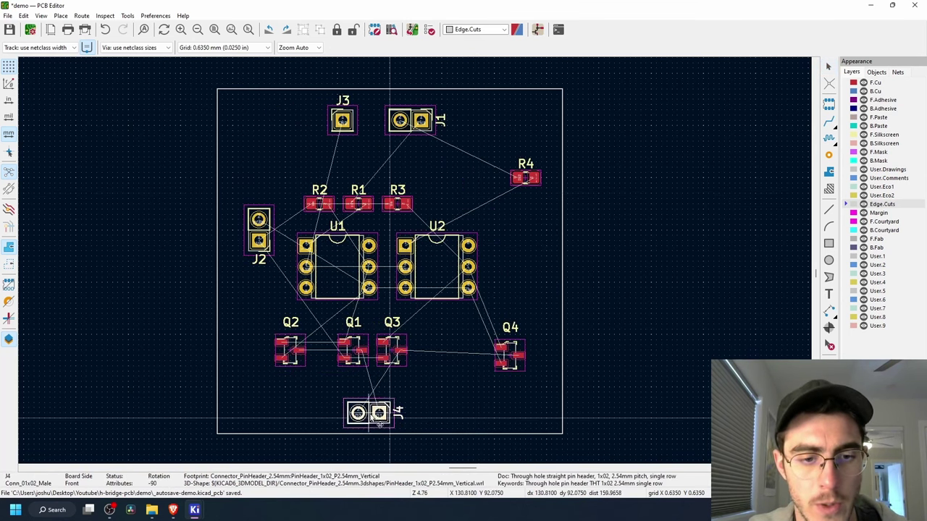
left_click(465, 402)
Step: Spread U1 and U2 further apart and shift transistors Q3 and Q1 to the right towards Q4
left_click(469, 267)
left_click_drag(438, 262, 479, 264)
left_click_drag(337, 266, 332, 266)
middle_click_drag(326, 207, 291, 157)
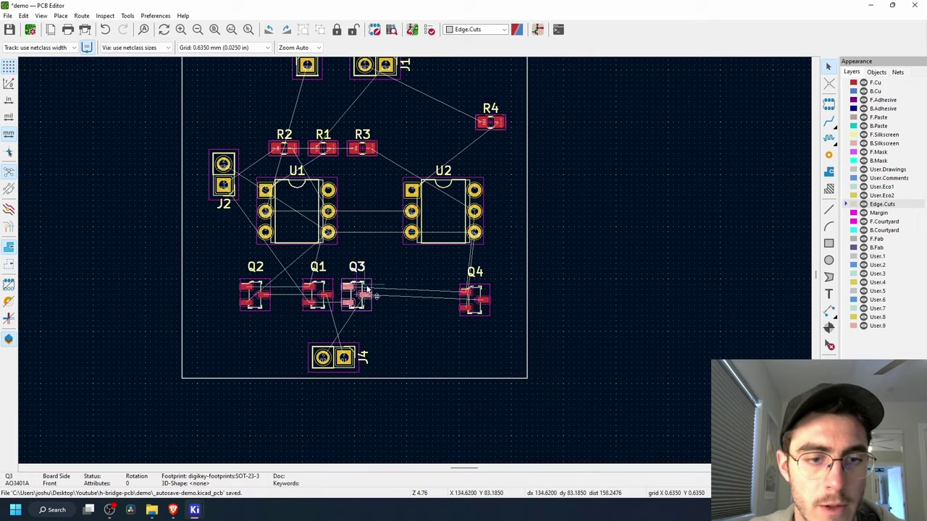
left_click_drag(316, 292, 354, 292)
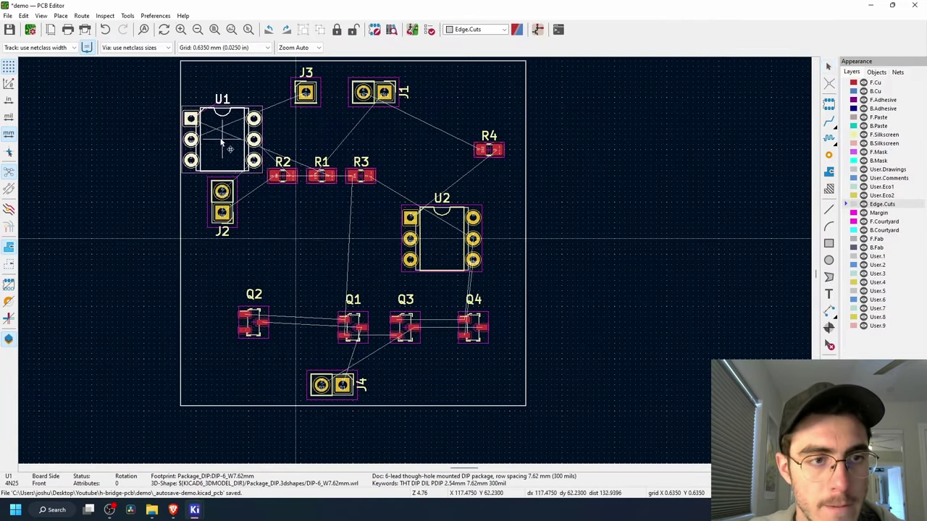
Step: Arrange the transistors in a two-by-two block with Q1 above Q2 and Q3 above Q4, moving U2 slightly right
left_click_drag(352, 325, 304, 228)
left_click_drag(253, 318, 265, 293)
left_click_drag(405, 326, 362, 232)
left_click_drag(265, 294, 304, 279)
left_click_drag(471, 318, 362, 279)
left_click_drag(442, 239, 473, 234)
Step: Flip transistor Q3 to the back side of the board
double_click(364, 238)
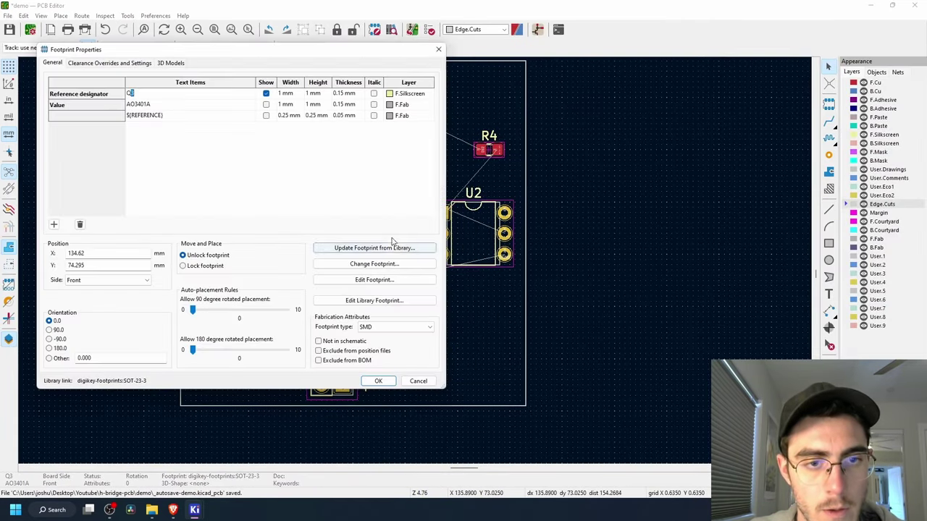
left_click(504, 47)
key("f")
Step: Rotate connector J4 by 180° and move it slightly left and up below the transistors
left_click(343, 384)
key("r")
key("r")
left_click_drag(343, 384, 326, 374)
Step: Space out the transistor block by lowering Q2 and Q4, and align Q1 and Q3 above them
left_click_drag(364, 280, 369, 323)
left_click_drag(305, 280, 306, 317)
left_click_drag(375, 230, 380, 235)
mouse_move(306, 234)
left_mouse_down()
mouse_move(316, 249)
mouse_move(305, 249)
left_mouse_up()
Step: Place U1 and U2 level on either side of the transistor block, and move J2 below U1
left_click_drag(231, 134, 243, 285)
left_click_drag(222, 202, 263, 375)
left_click_drag(238, 296, 238, 286)
left_click_drag(472, 234, 443, 286)
left_click(502, 197)
Step: Check the connections in the schematic and move resistor R2 down to the upper left of Q1
left_click(195, 510)
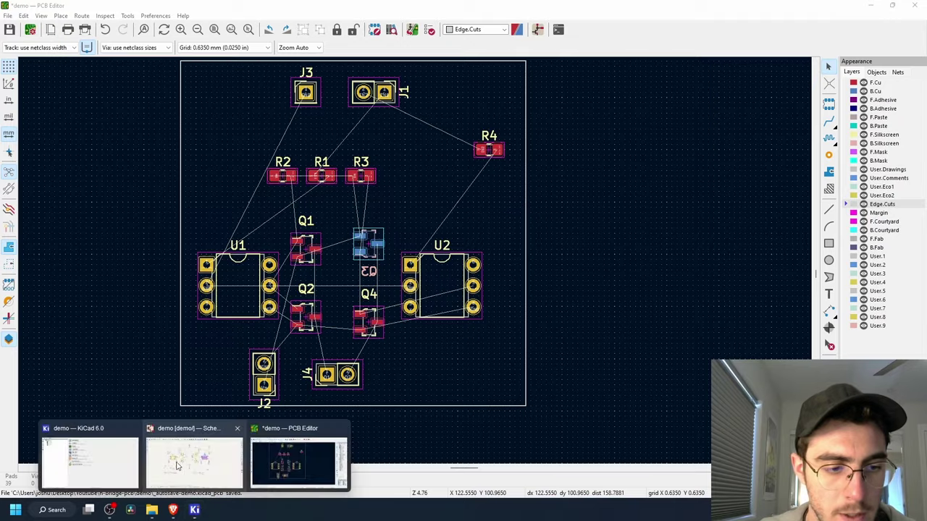
left_click(182, 457)
left_click(878, 6)
scroll(242, 231, "up", 4)
left_click_drag(328, 105, 326, 178)
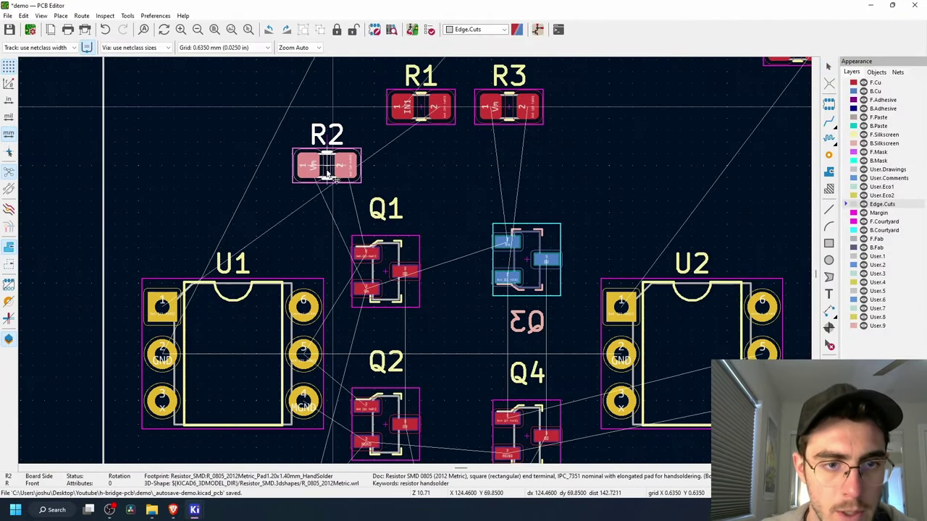
Step: Consult the schematic again, place R3 above Q3, and place R1 rotated upright above U1's first pin
scroll(333, 304, "down", 2)
left_click(195, 510)
left_click(182, 457)
left_click(871, 5)
left_click_drag(452, 170, 477, 218)
key("r")
left_click_drag(391, 170, 222, 240)
Step: Move J3 from the upper edge to below U1, left of J2, and lower J1 slightly
middle_click_drag(347, 145, 343, 215)
left_click_drag(443, 131, 436, 169)
left_click_drag(366, 114, 213, 383)
middle_click_drag(347, 362, 352, 228)
mouse_move(213, 383)
left_mouse_down()
mouse_move(567, 430)
mouse_move(230, 391)
left_mouse_up()
Step: Rotate R4 upright and place it near U2's upper-right corner, moving U2 slightly up
middle_click_drag(558, 302, 488, 355)
left_click_drag(569, 123, 519, 200)
key("r")
left_click_drag(505, 329, 507, 324)
key("r")
key("r")
left_click_drag(519, 201, 559, 225)
key("r")
key("r")
left_click_drag(512, 323, 504, 305)
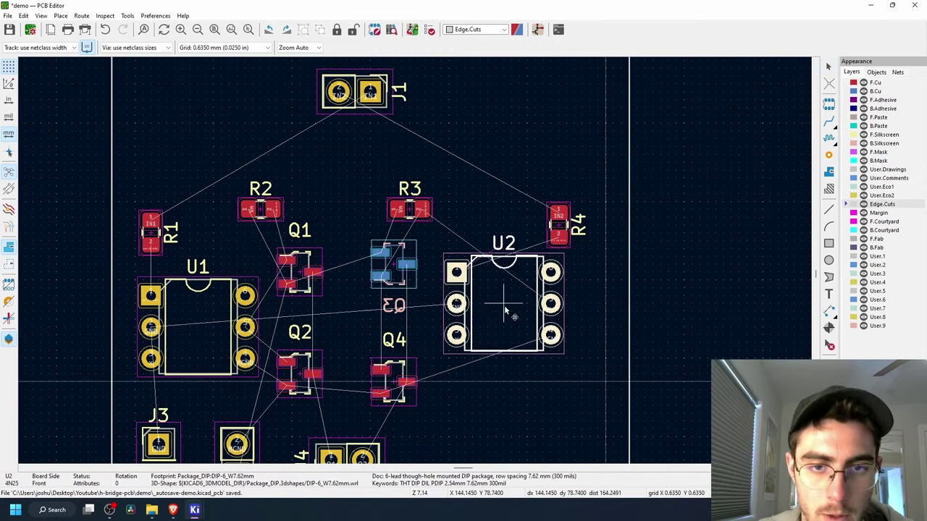
Step: Move R4 left and slightly up so that it sits centred above U2
left_click_drag(558, 225, 535, 201)
left_click_drag(457, 202, 362, 186)
left_click_drag(535, 201, 410, 210)
left_click_drag(362, 186, 502, 201)
Step: Shift J4 slightly right below the transistors and move J2 to the upper-left area of the board above R2
middle_click_drag(449, 362, 450, 202)
left_click_drag(348, 300, 364, 307)
left_click_drag(238, 300, 528, 301)
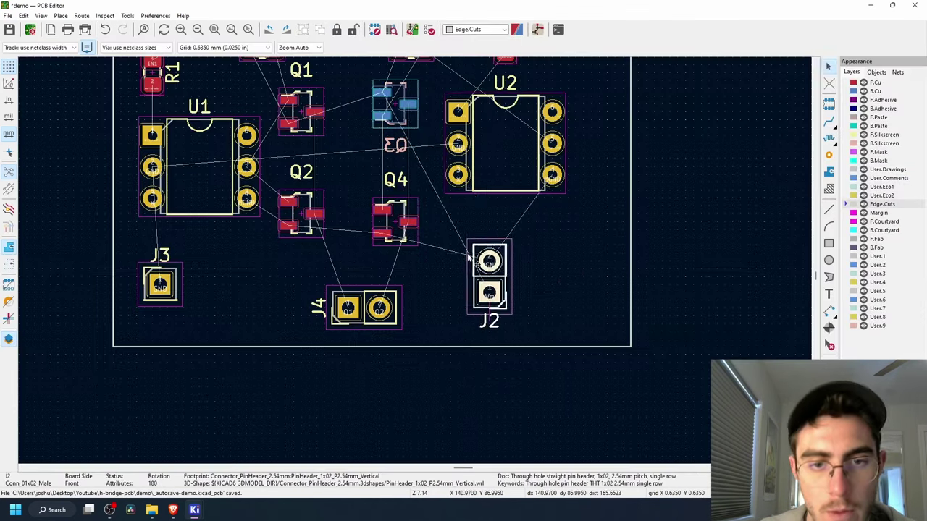
left_click_drag(490, 286, 370, 154)
middle_click_drag(367, 150, 474, 257)
left_click_drag(474, 256, 334, 176)
Step: Rotate J2 to horizontal, flip it to the back side, and place it beside J1 near the board's upper edge
left_click_drag(478, 170, 525, 207)
left_click_drag(334, 181, 371, 202)
key("r")
key("f")
left_click_drag(526, 207, 493, 209)
Step: Move header J3 below U2 and connector J4 below U1
middle_click_drag(580, 214, 562, 92)
left_click_drag(265, 401, 553, 95)
middle_click_drag(552, 96, 564, 147)
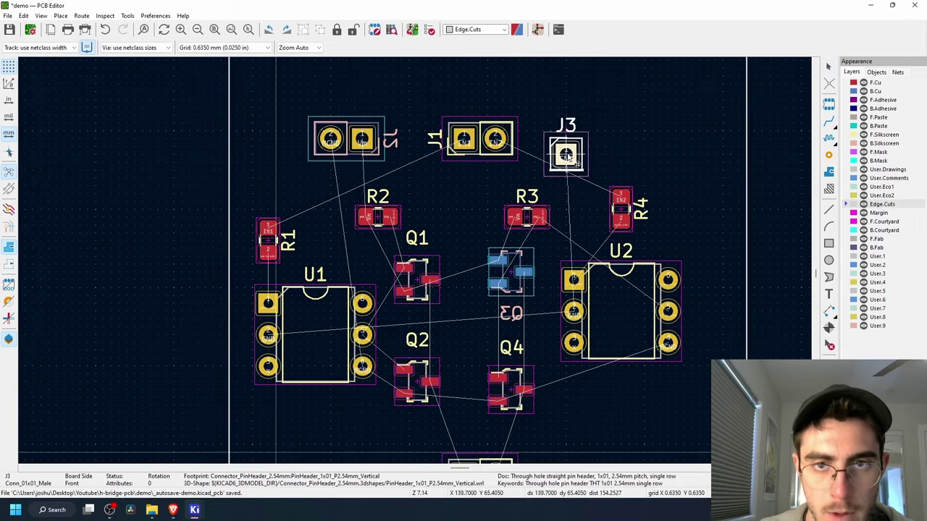
left_click_drag(565, 147, 583, 426)
middle_click_drag(582, 426, 606, 299)
left_click_drag(504, 347, 346, 309)
left_click(532, 403)
Step: Shrink the board outline around the components by moving its right-hand corners inward
middle_click_drag(533, 402, 421, 376)
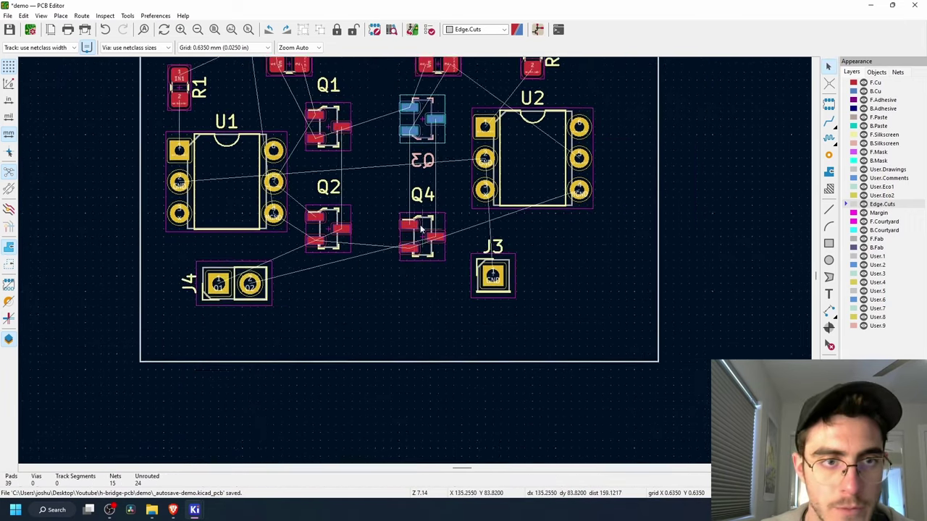
scroll(421, 376, "down", 4)
left_click(526, 181)
left_click_drag(527, 145, 512, 177)
left_click_drag(511, 369, 512, 365)
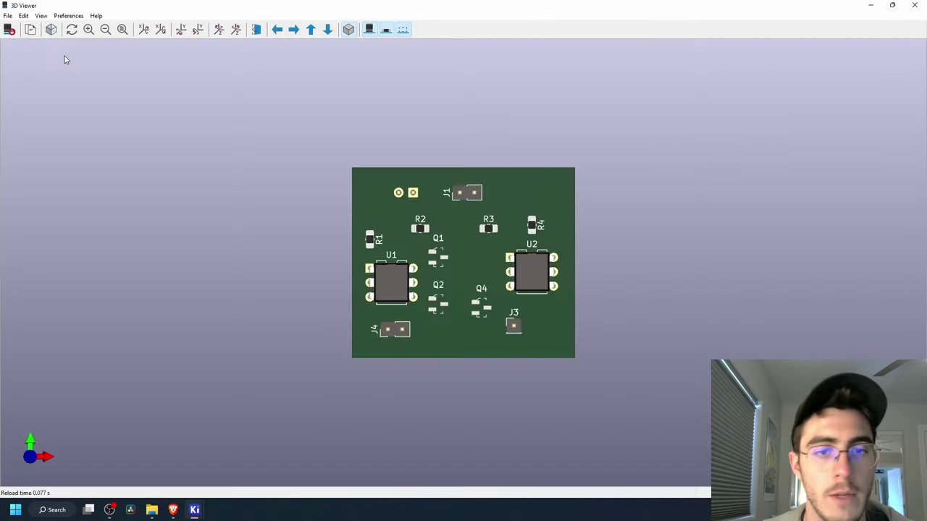
Step: Examine the board and its component placement from an angle in the 3D viewer
scroll(463, 261, "up", 3)
right_click(509, 83)
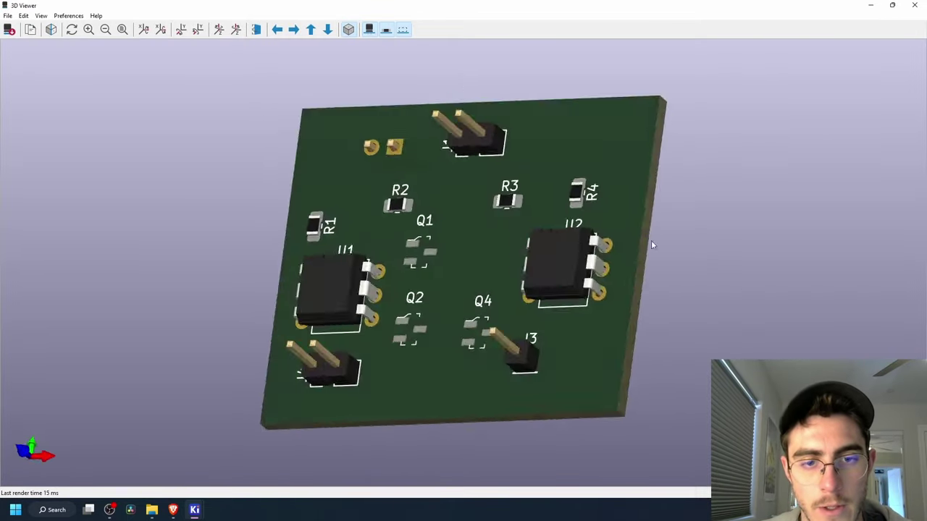
left_click_drag(651, 241, 598, 288)
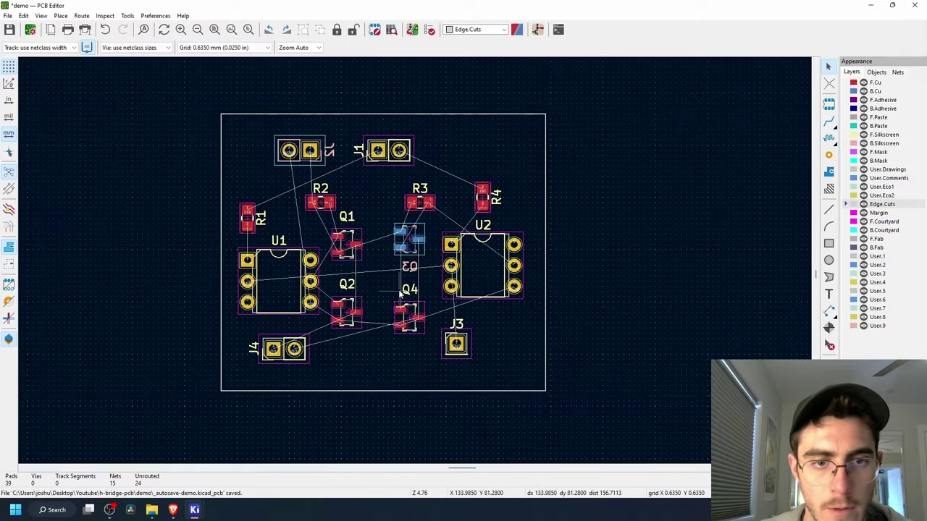
Step: Turn J2 horizontal on the back side and line it up with J1 in a row along the upper edge
scroll(467, 149, "up", 3)
right_click(461, 128)
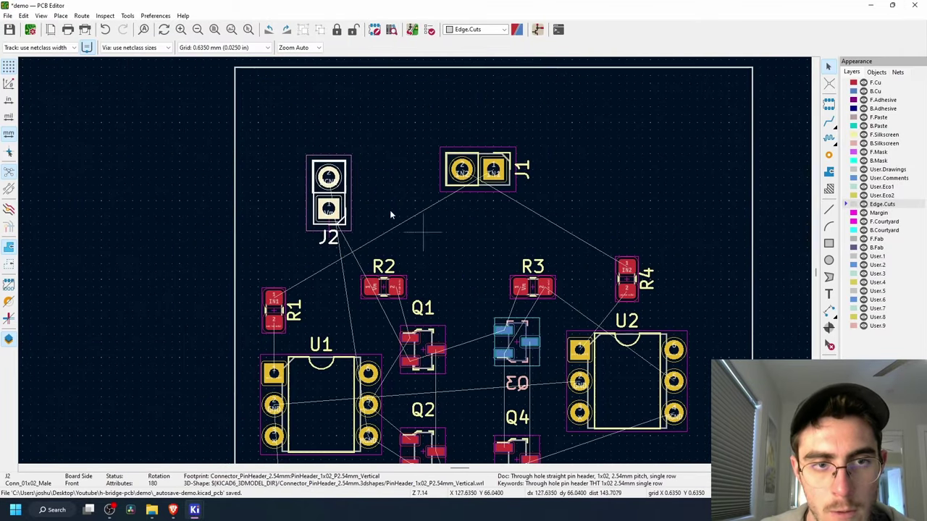
left_click_drag(329, 191, 352, 202)
key("r")
key("f")
key("r")
key("r")
left_click_drag(526, 210, 485, 209)
Step: Place J3 under U2 and J4 under U1 near the board's lower edge
middle_click_drag(552, 276, 537, 154)
left_click_drag(267, 399, 565, 86)
middle_click_drag(613, 99, 622, 152)
middle_click_drag(583, 433, 607, 305)
left_click_drag(505, 348, 347, 309)
Step: Reduce the board outline rectangle to about 39 mm wide and 34 mm high
left_click(638, 279)
scroll(372, 277, "down", 1)
middle_click_drag(622, 281, 440, 410)
scroll(502, 142, "down", 1)
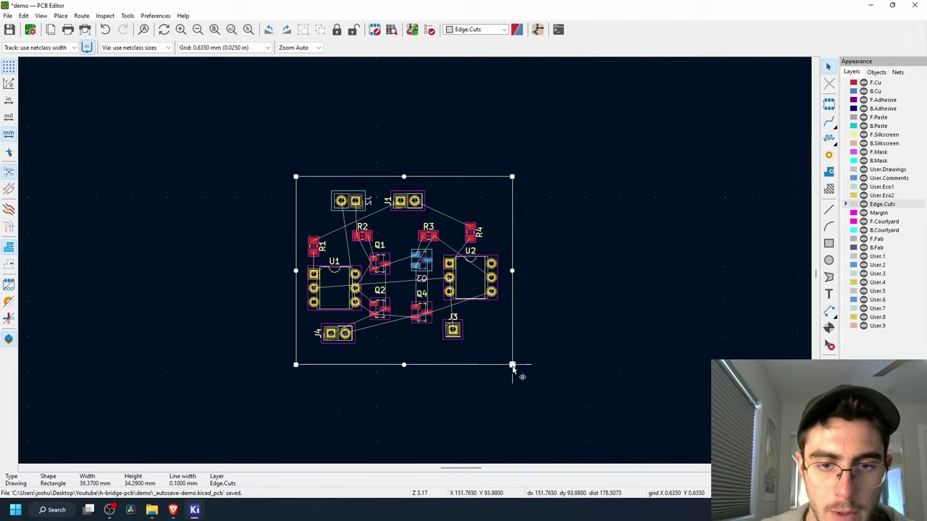
Step: Examine the board in the 3D viewer to check which side the components are mounted on
scroll(377, 303, "up", 3)
scroll(266, 319, "down", 1)
key("alt+3")
scroll(339, 306, "up", 5)
left_click_drag(506, 282, 420, 352)
key("alt+Tab")
Step: Flip transistor Q3 and connector J2 back to the front side of the board
scroll(387, 317, "up", 3)
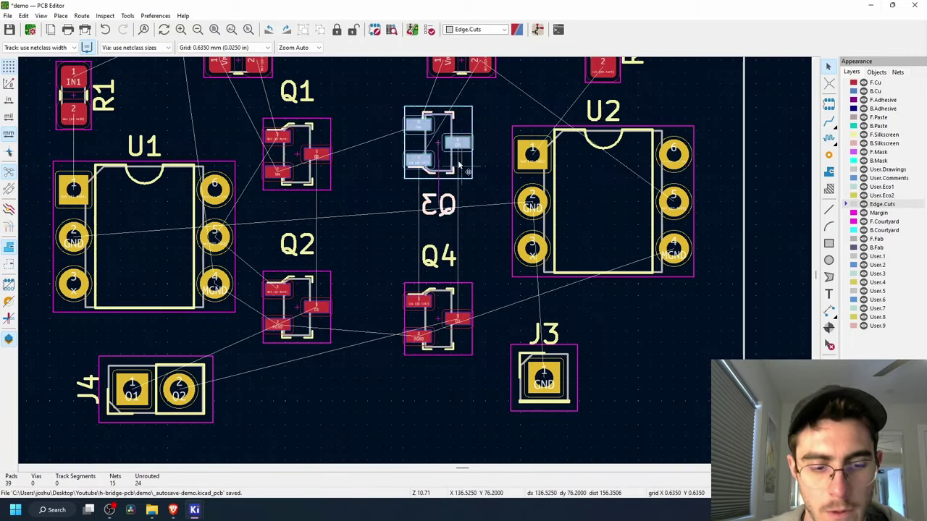
right_click(458, 130)
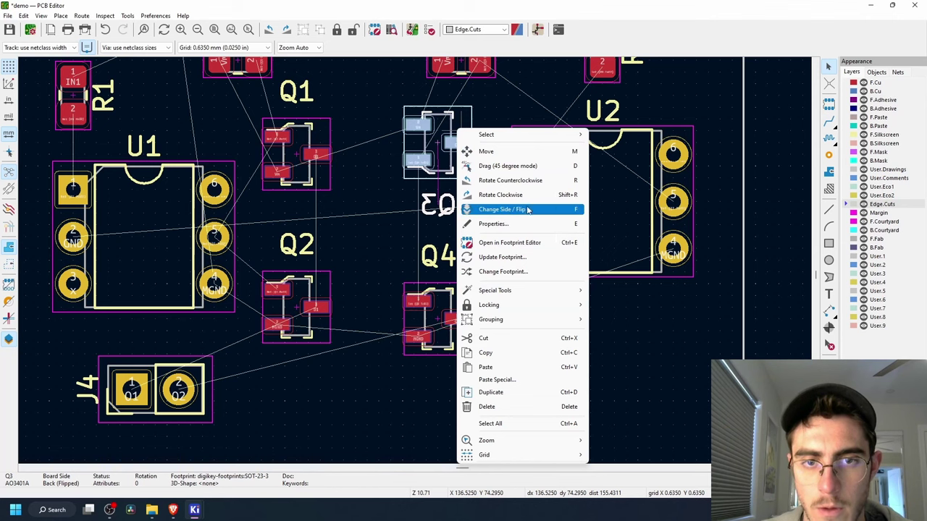
left_click(527, 210)
scroll(490, 291, "down", 2)
left_click(290, 131)
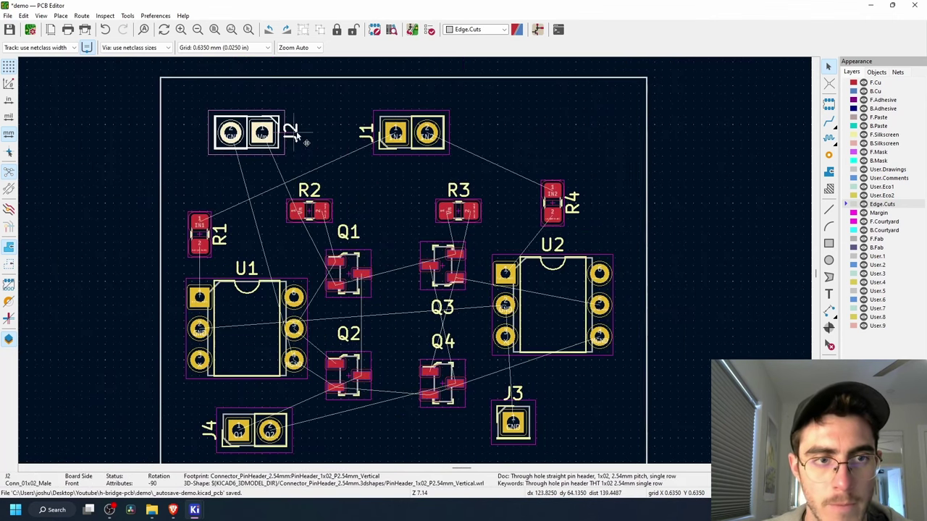
Step: Line up connectors J2, J1, J4 and J3 in one horizontal row along the board's upper edge
left_click_drag(269, 140, 308, 131)
left_click_drag(396, 138, 396, 129)
left_click_drag(301, 127, 293, 143)
middle_click_drag(304, 149, 308, 166)
left_click_drag(400, 144, 384, 159)
left_click_drag(257, 447, 501, 156)
middle_click_drag(539, 434, 465, 408)
left_click_drag(443, 414, 506, 131)
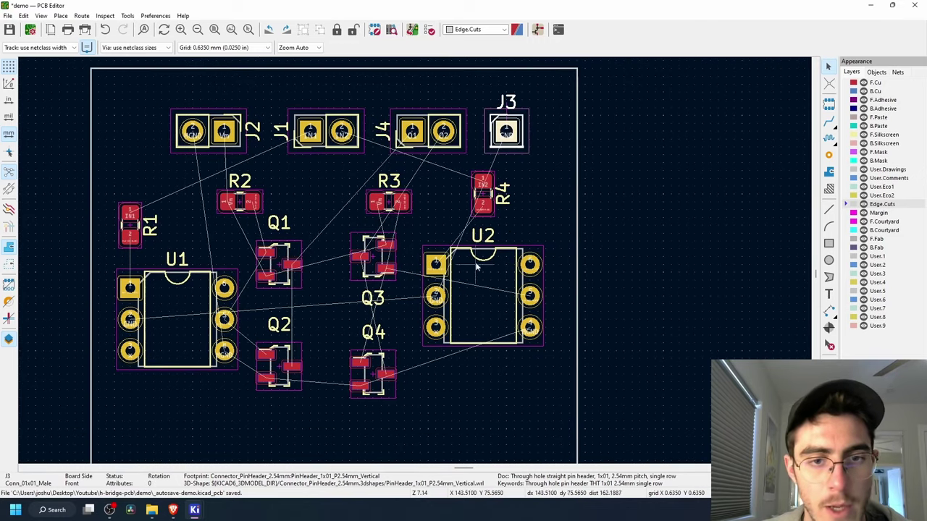
Step: Place R1 and R4 side by side below J1, and stand R3 upright above U2's pins on the right
left_click_drag(477, 266, 485, 243)
left_click_drag(484, 196, 522, 187)
left_click_drag(132, 220, 350, 178)
left_click_drag(388, 202, 553, 187)
left_click_drag(496, 265, 472, 287)
left_click_drag(554, 188, 553, 222)
key("r")
key("r")
key("r")
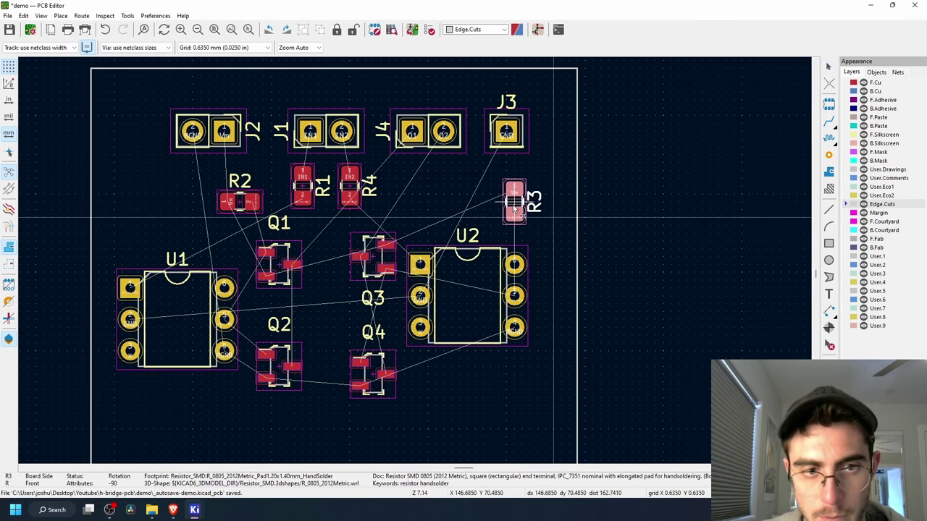
Step: Move R4 and R3 above U2 so that each resistor sits close to the pins it connects to
left_click_drag(353, 189, 423, 204)
left_click(515, 210)
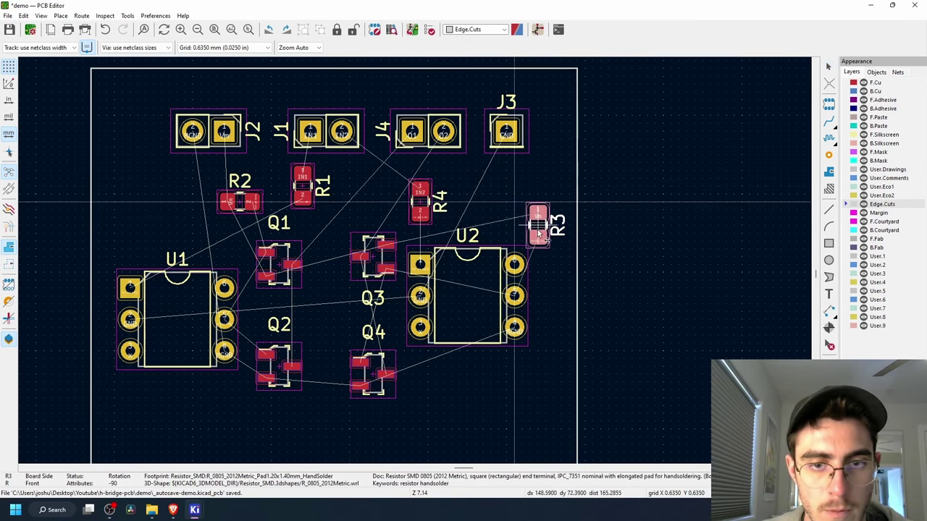
left_click_drag(532, 226, 509, 203)
left_click_drag(421, 202, 509, 194)
left_click(527, 197)
scroll(551, 219, "down", 1)
scroll(504, 276, "up", 1)
scroll(500, 254, "down", 1)
left_click(496, 248)
Step: Place J4 below the transistors and tighten Q3, Q4, J3, U2 and R4 around it
left_click_drag(471, 123, 402, 332)
left_click_drag(373, 281, 372, 270)
left_click_drag(434, 284, 435, 269)
left_click_drag(396, 333, 408, 312)
left_click_drag(526, 127, 501, 106)
left_click_drag(498, 237, 515, 253)
left_click_drag(494, 167, 463, 158)
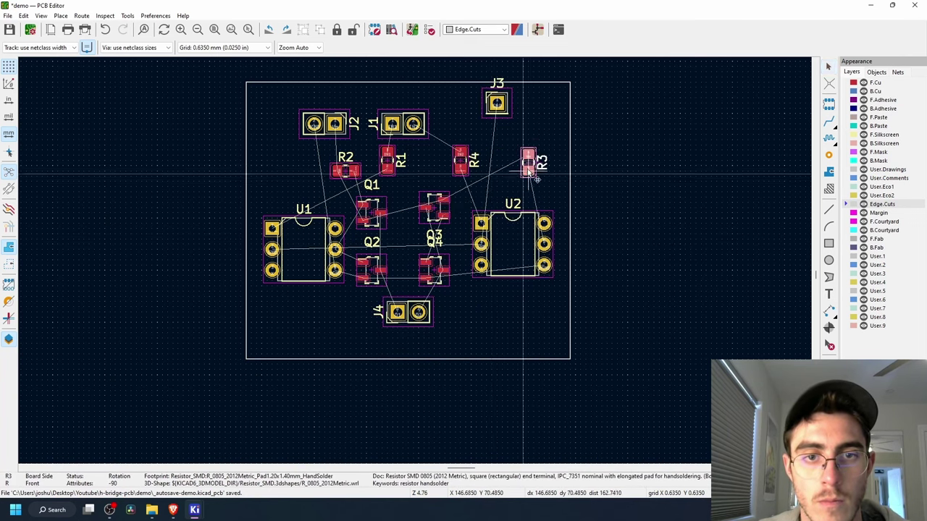
Step: Stand R2 upright beneath J2, moving R1, R4 and J2 slightly to make room
left_click_drag(325, 172, 382, 160)
left_click_drag(355, 166, 324, 166)
left_click_drag(324, 124, 320, 124)
left_click(302, 235)
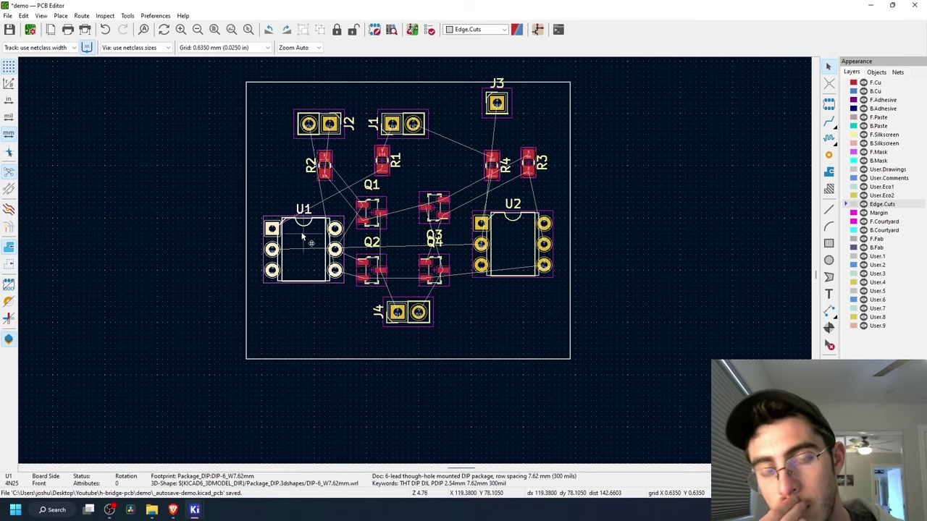
Step: Arrange J1, J3 and J4 in a row to the right of J2 along the upper board edge
left_click_drag(496, 103, 454, 124)
mouse_move(404, 124)
left_mouse_down()
mouse_move(428, 118)
mouse_move(398, 118)
left_mouse_up()
left_click_drag(455, 123, 445, 118)
left_click_drag(409, 312, 502, 118)
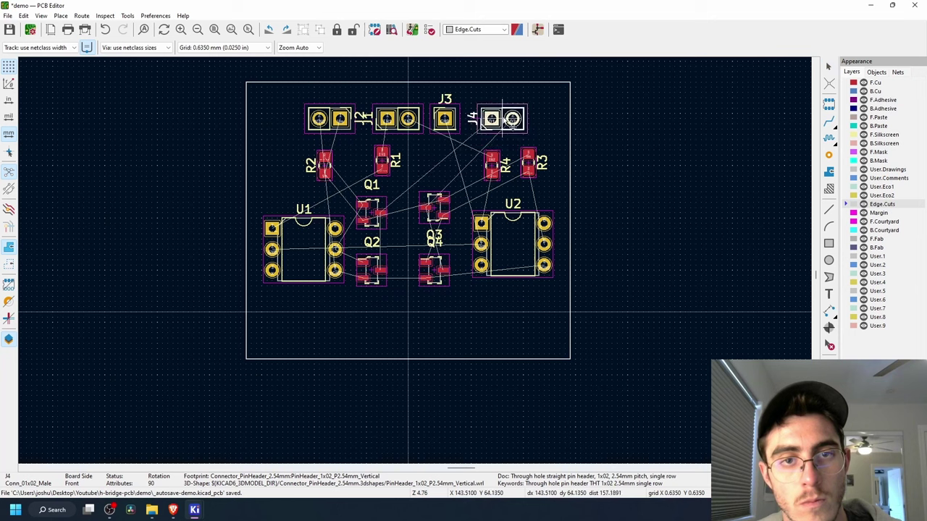
Step: Shift U2 toward the board's centre and stack Q3 and Q4 vertically on its right side
left_click_drag(513, 244, 507, 244)
left_click_drag(436, 210, 591, 213)
left_click_drag(441, 275, 611, 281)
left_click_drag(507, 244, 463, 245)
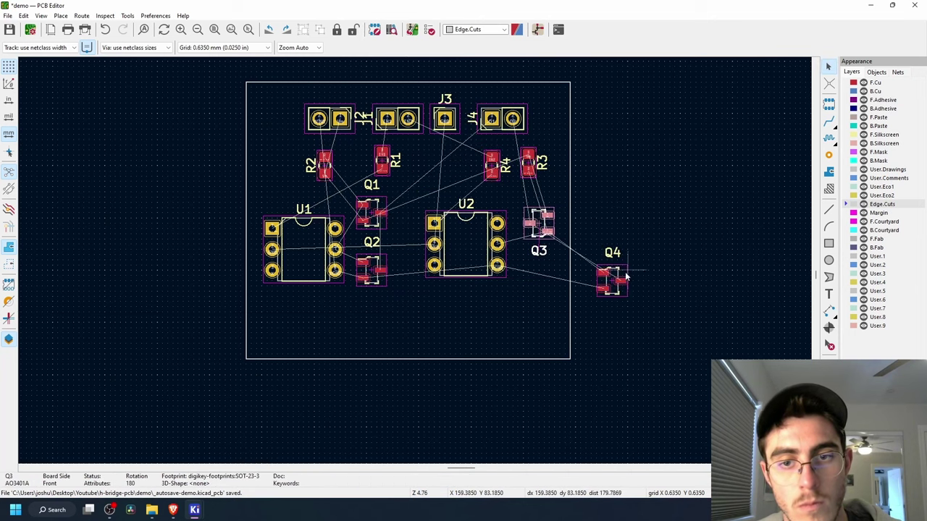
left_click_drag(626, 276, 544, 313)
left_click_drag(535, 271, 539, 272)
left_click_drag(542, 252, 551, 259)
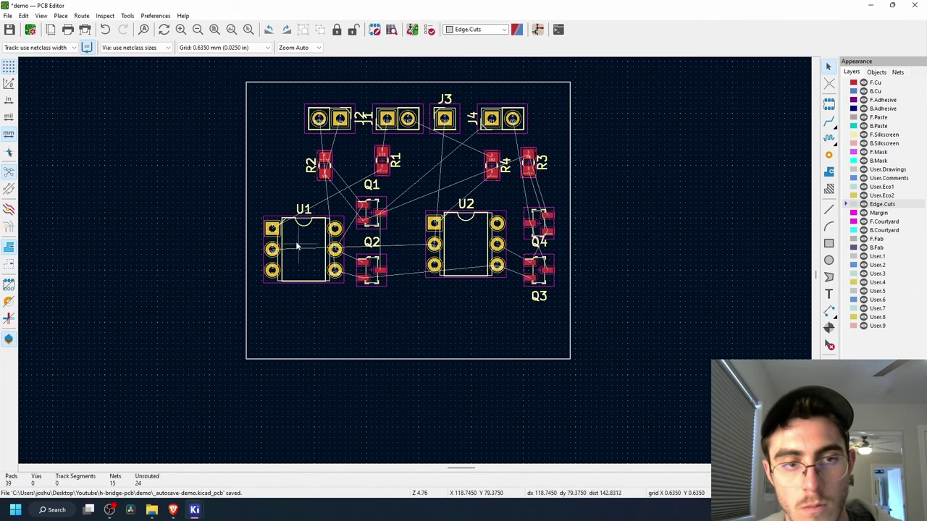
Step: Move U1 toward the centre with Q1 and Q2 on its left, and rotate U1 so its pin rows run horizontally
left_click_drag(306, 245, 374, 246)
left_click_drag(372, 214, 292, 228)
left_click_drag(371, 271, 293, 271)
mouse_move(372, 251)
left_mouse_down()
mouse_move(384, 363)
mouse_move(356, 363)
mouse_move(369, 251)
mouse_move(438, 294)
mouse_move(368, 389)
mouse_move(384, 244)
mouse_move(366, 251)
left_mouse_up()
key("r")
key("r")
key("r")
Step: Move R2 to the left side and place Q1, Q2 and R1 around the upper side of U1
left_click_drag(325, 167, 273, 177)
left_click_drag(293, 228, 319, 176)
left_click_drag(361, 178, 397, 187)
left_click_drag(293, 270, 343, 216)
left_click_drag(333, 173, 375, 174)
left_click(273, 148)
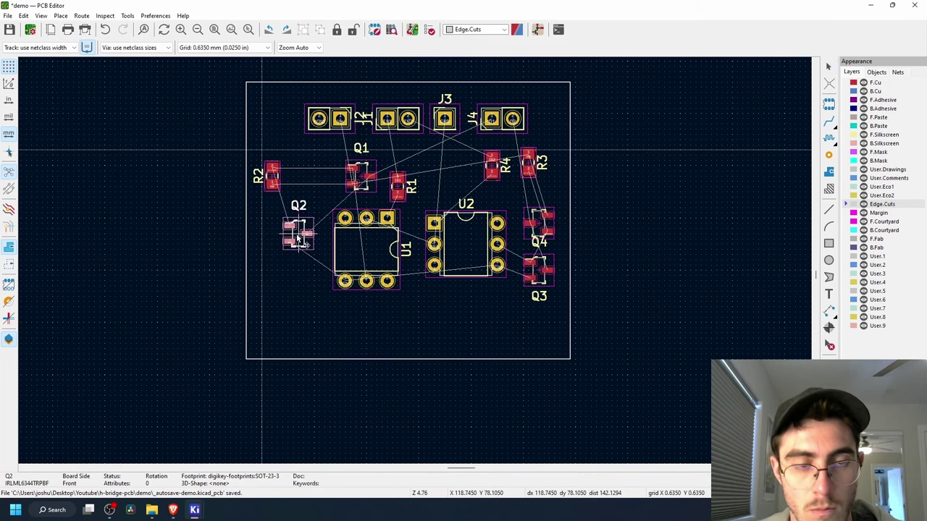
Step: Line up Q2, R2, Q1 and R1 in a row above U1 and shift U1 left beneath them
left_click_drag(271, 176, 324, 176)
left_click_drag(298, 232, 325, 170)
left_click(360, 176)
left_click(404, 187)
left_click(447, 210)
left_click_drag(397, 187, 392, 171)
left_click_drag(366, 248, 325, 243)
left_click_drag(363, 177, 376, 203)
left_click(464, 249)
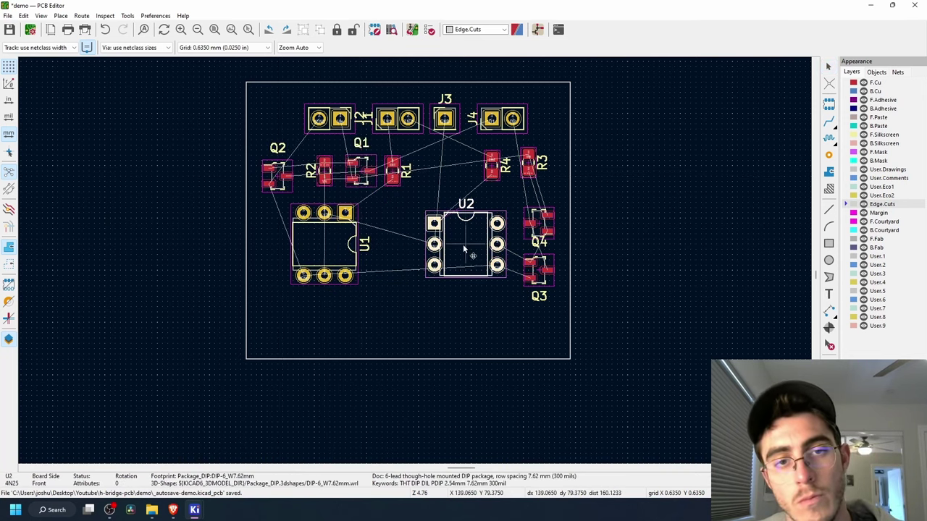
Step: Extend the board outline downward and move U2 into the new space below U1
scroll(432, 289, "down", 3)
left_click_drag(437, 231, 371, 373)
left_click_drag(344, 229, 378, 236)
left_click(392, 307)
Step: Turn J1 and J4 vertical and place them on opposite sides of the board between U1 and U2
left_click_drag(460, 145, 410, 316)
key("r")
key("r")
key("r")
middle_click_drag(392, 154, 442, 125)
left_click_drag(503, 148, 393, 275)
left_click_drag(462, 284, 508, 284)
left_click_drag(421, 343, 446, 336)
left_click(393, 292)
Step: Place R1 above J1 and R4 below it, and realign U1, U2 and J4 around the board's middle
left_click_drag(393, 293, 388, 324)
left_click_drag(394, 273, 382, 213)
left_click_drag(427, 209, 428, 220)
left_click_drag(444, 338, 431, 349)
left_click_drag(390, 325, 386, 325)
left_click_drag(508, 283, 491, 283)
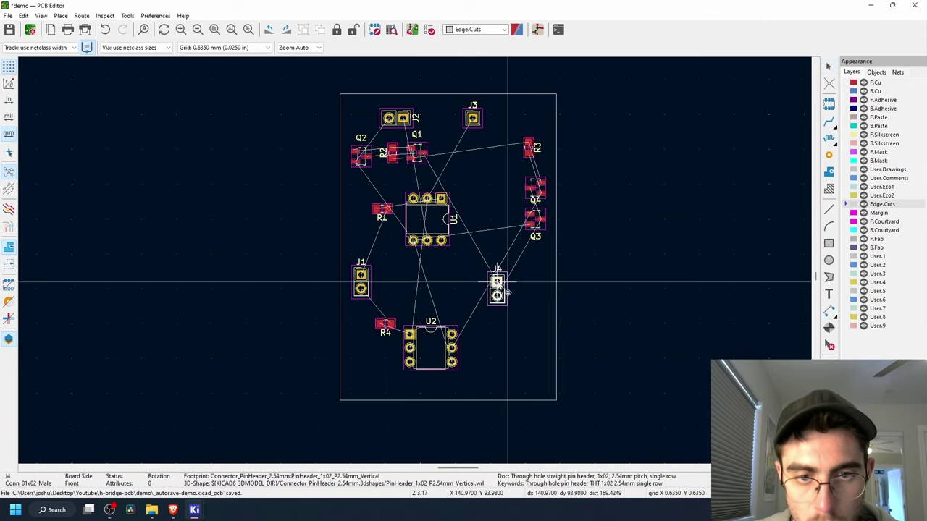
Step: Place Q3 and Q4 below U2 and Q2 and Q1 above U1 on a further lengthened board outline
left_click_drag(535, 219, 480, 353)
left_click_drag(535, 188, 483, 258)
left_click_drag(430, 344, 422, 273)
middle_click_drag(433, 181, 417, 308)
left_click_drag(418, 219, 428, 257)
left_click_drag(352, 155, 417, 208)
left_click_drag(408, 153, 456, 208)
Step: Rotate J2 by 180 degrees and place R2 and R3 side by side beneath it
left_click_drag(520, 148, 491, 236)
left_click_drag(394, 117, 414, 121)
key("r")
key("r")
left_click_drag(383, 153, 407, 158)
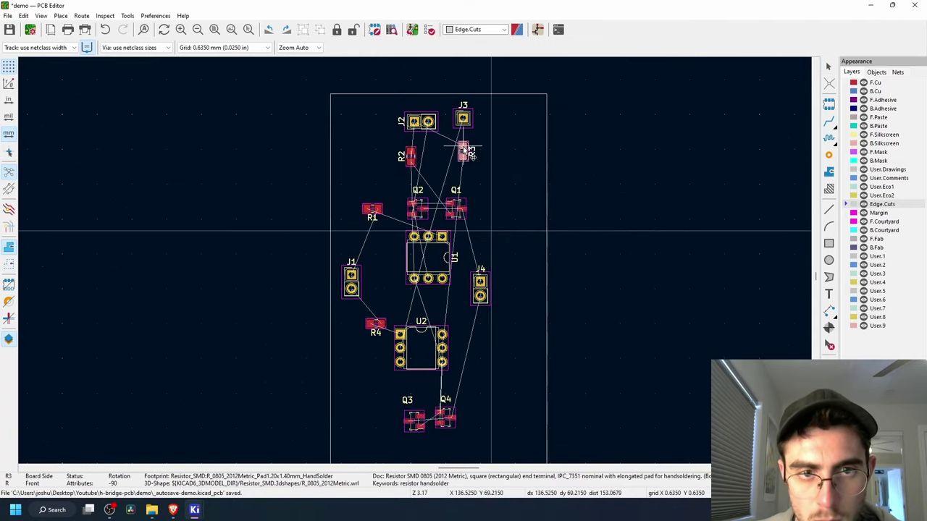
left_click_drag(465, 150, 432, 158)
Step: Move J3 above J1 and place R1 and R4 horizontally on J1's right with their input pads facing its pins
left_click_drag(463, 118, 351, 239)
left_click_drag(372, 209, 382, 268)
key("r")
key("r")
key("r")
key("r")
left_click_drag(376, 324, 379, 271)
key("r")
key("r")
key("r")
key("r")
key("r")
Step: Position U1 and U2 one above the other, both rotated so pin 1 is at the lower left
left_click_drag(423, 351, 434, 373)
left_click(434, 261)
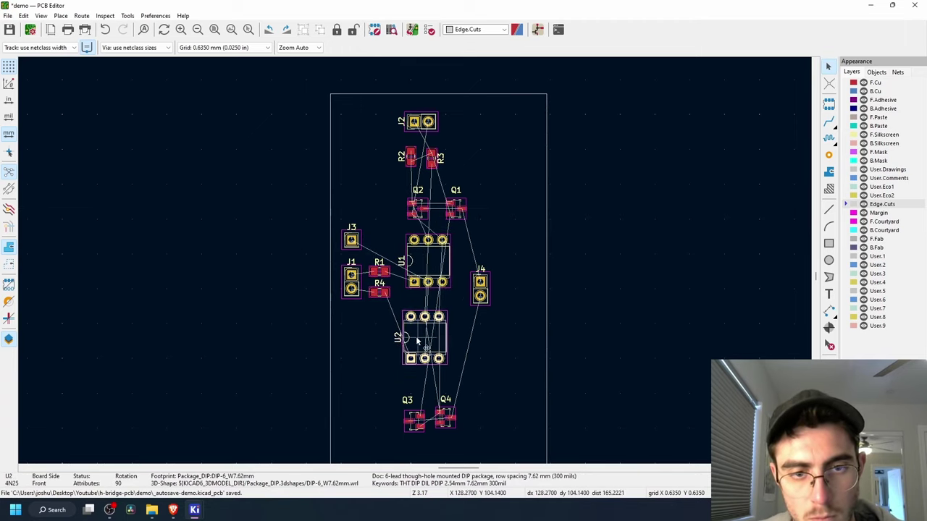
left_click_drag(419, 340, 423, 336)
Step: Move U2 farther down and place Q3 and Q4 in the gap between U1 and U2
left_click(449, 415)
left_click_drag(466, 366, 466, 319)
left_click_drag(429, 334, 429, 388)
left_click_drag(466, 320, 505, 337)
left_click_drag(414, 421, 334, 362)
middle_click_drag(468, 338, 466, 297)
left_click_drag(425, 345, 425, 373)
Step: Place Q2 and Q1 beside Q3 below U1, and shift U1 up and J4 right above Q4
left_click_drag(404, 154, 473, 183)
left_click_drag(414, 168, 404, 282)
left_click_drag(425, 219, 422, 186)
left_click_drag(496, 281, 518, 271)
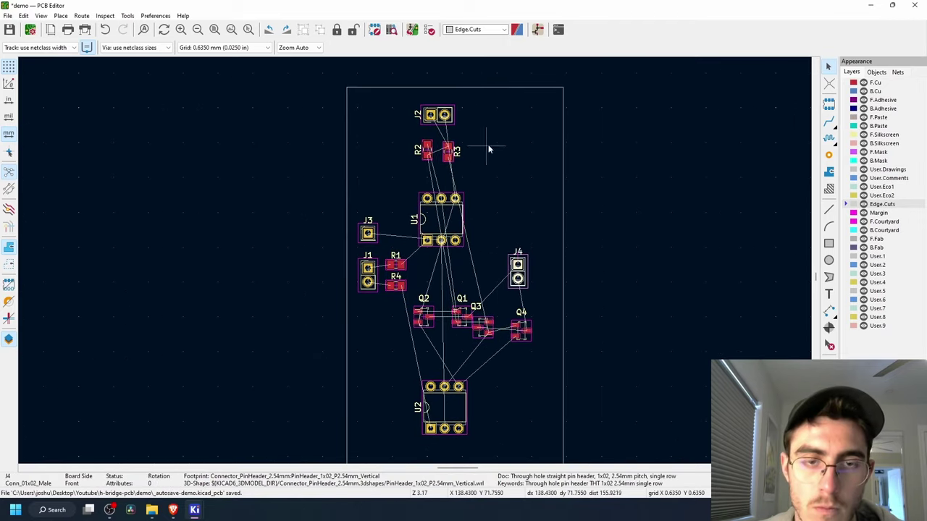
Step: Move J2, R2 and R3 toward the area above and right of U1, rotating them to suit their connections
left_click_drag(407, 108, 467, 170)
left_click_drag(429, 150, 511, 207)
left_click_drag(446, 116, 540, 166)
left_click_drag(593, 219, 549, 224)
key("r")
key("r")
left_click_drag(532, 208, 441, 167)
key("r")
scroll(456, 182, "up", 3)
key("r")
Step: Spread Q3 and Q4 out to the right of Q1 and rotate Q4 while adjusting J4 above them
left_click(478, 285)
middle_click_drag(478, 285, 297, 221)
left_click_drag(514, 292, 528, 254)
scroll(475, 413, "down", 1)
left_click_drag(443, 306, 382, 259)
middle_click_drag(467, 305, 455, 158)
left_click_drag(355, 299, 417, 238)
left_click_drag(457, 299, 419, 322)
key("r")
key("r")
key("r")
Step: Move Q1 and Q2 up toward U1, place the rotated Q4 under Q2 and put Q3 to its right
left_click_drag(307, 275, 299, 213)
left_click_drag(221, 275, 227, 196)
left_click_drag(417, 321, 298, 334)
left_click_drag(417, 236, 393, 323)
key("r")
key("r")
left_click_drag(298, 336, 229, 315)
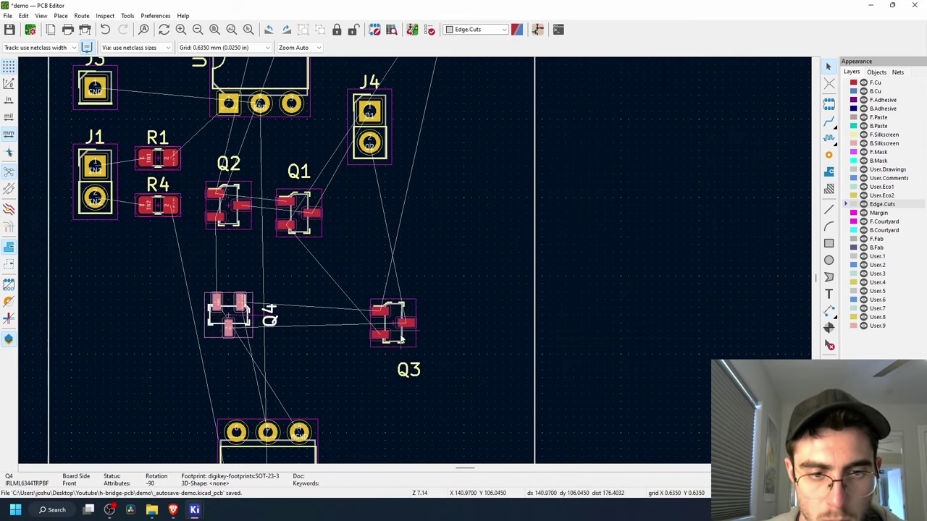
Step: Move Q3 beside Q4 and rotate it to match Q4's orientation
left_click_drag(393, 323, 330, 323)
key("r")
key("r")
key("r")
Step: Bring U2 up closer beneath Q3 and Q4 and rotate it
middle_click_drag(369, 325, 353, 247)
left_click_drag(258, 405, 252, 384)
key("r")
key("r")
key("r")
middle_click_drag(257, 395, 251, 312)
left_click_drag(251, 312, 233, 304)
Step: Rotate R2 and place it with J2 above U1, and move R3 in close to U1's right side
middle_click_drag(299, 180, 323, 289)
scroll(330, 94, "down", 1)
left_click(360, 161)
key("r")
key("r")
key("r")
left_click_drag(368, 120, 343, 121)
left_click_drag(483, 116, 411, 120)
left_click_drag(494, 157, 437, 172)
Step: Try Q4 and Q3 at different spacings below the upper transistors while moving and rotating U2 beneath them
middle_click_drag(324, 318, 332, 210)
left_click_drag(355, 265, 288, 266)
left_click_drag(423, 269, 470, 264)
left_click_drag(374, 351, 353, 354)
left_click_drag(287, 262, 402, 259)
key("r")
key("r")
key("r")
left_click_drag(350, 356, 377, 378)
key("r")
Step: Swap the transistors within each pair so Q1 and Q3 are on the left, and raise U2 close beneath them
key("r")
left_click_drag(402, 259, 351, 268)
left_click_drag(470, 264, 417, 271)
left_click_drag(377, 379, 387, 347)
left_click_drag(417, 271, 448, 258)
left_click_drag(350, 268, 424, 232)
left_click_drag(449, 258, 360, 231)
left_click_drag(425, 232, 418, 232)
left_click_drag(387, 347, 381, 310)
Step: Move R4 down beside U2 and J1 in toward Q3, and set Q3's label horizontally below its footprint
middle_click_drag(461, 168, 465, 242)
left_click_drag(314, 265, 317, 408)
left_click_drag(279, 269, 309, 309)
left_click_drag(333, 315, 360, 325)
key("r")
Step: Bring J1 closer to Q3 and turn R4 vertical to the left of U2
left_click_drag(304, 298, 320, 317)
left_click_drag(320, 409, 326, 410)
key("r")
key("r")
key("r")
scroll(320, 407, "up", 3)
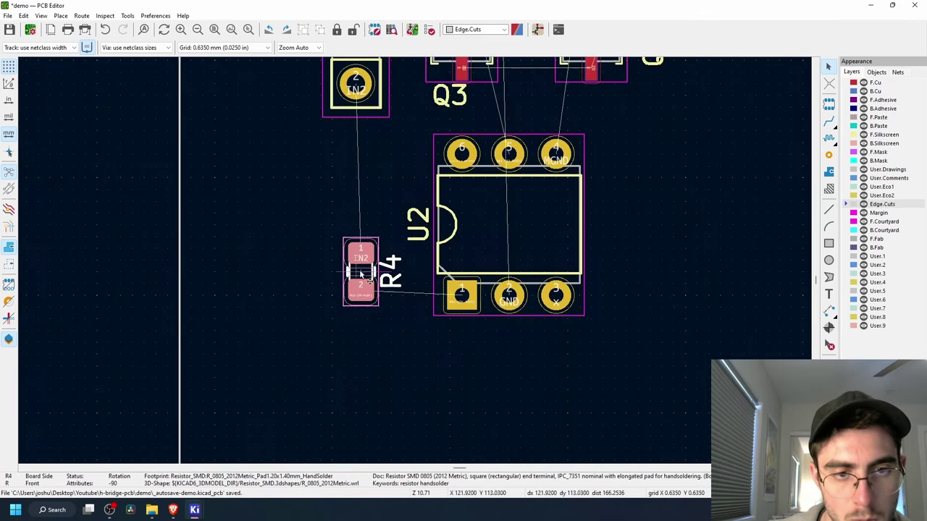
Step: Move R4 and J1 closer to U2 and Q3, placing R4's label on its left and U2's label on its right
left_click_drag(362, 274, 356, 224)
left_click_drag(386, 224, 308, 226)
left_click_drag(417, 224, 602, 212)
left_click_drag(355, 223, 380, 212)
left_click_drag(332, 215, 344, 212)
middle_click_drag(385, 76, 344, 219)
left_click_drag(316, 198, 341, 198)
middle_click_drag(440, 216, 425, 281)
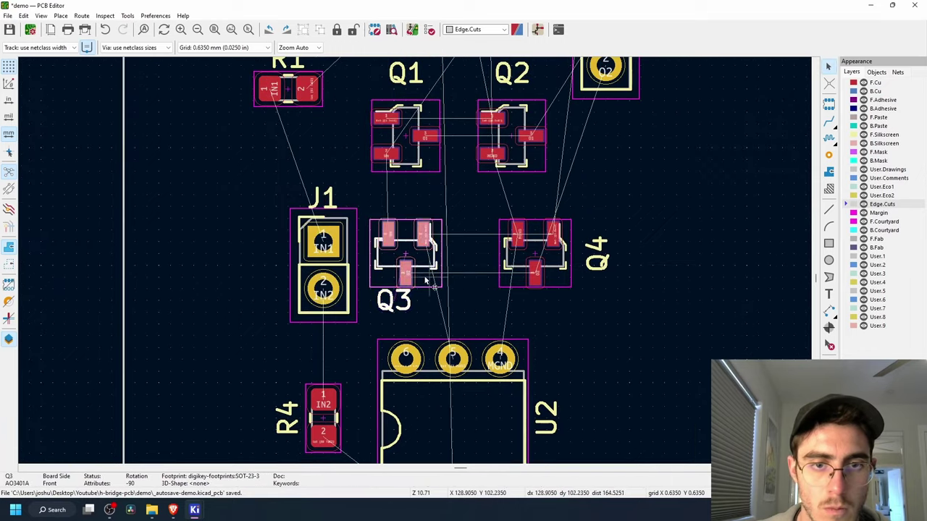
Step: Shift Q3 slightly right and place Q4's label horizontally below its footprint
left_click_drag(425, 280, 448, 279)
key("r")
left_click_drag(598, 255, 535, 312)
Step: Nudge Q2 and Q1 up and to the right, and move both their labels below the footprints
middle_click_drag(519, 165, 527, 249)
left_click_drag(522, 230, 546, 218)
left_click_drag(554, 150, 554, 269)
left_click_drag(548, 211, 548, 189)
left_click_drag(441, 220, 463, 196)
left_click_drag(437, 134, 439, 255)
Step: Move R1 right so it sits above J1 and rotate it vertical
left_click_drag(297, 173, 331, 177)
key("r")
right_click(389, 163)
left_click(331, 280)
Step: Move J4 down to the lower right of Q2
scroll(474, 333, "down", 2)
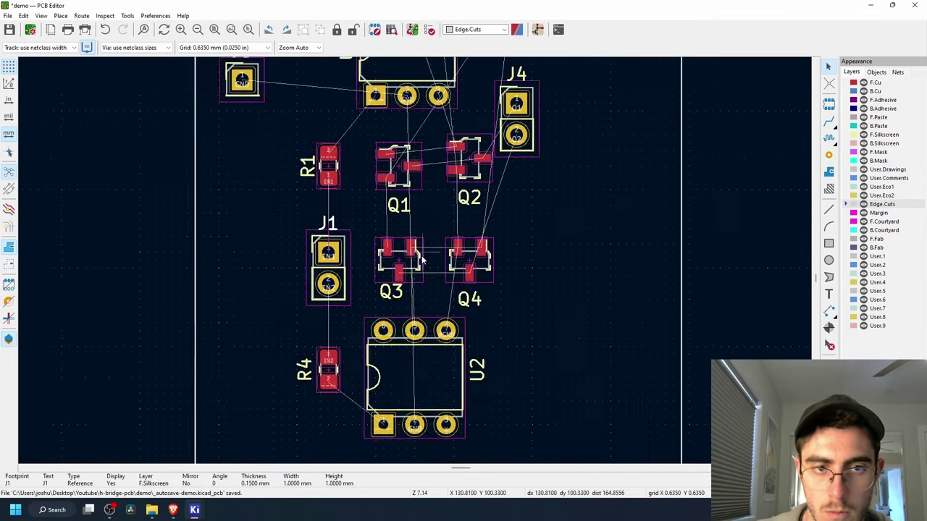
scroll(424, 260, "down", 3)
left_click_drag(441, 178, 452, 218)
middle_click_drag(424, 139, 399, 188)
scroll(368, 156, "up", 3)
Step: Nudge U1 to the right and bring J3 in close to its upper left side
left_click_drag(367, 241, 375, 240)
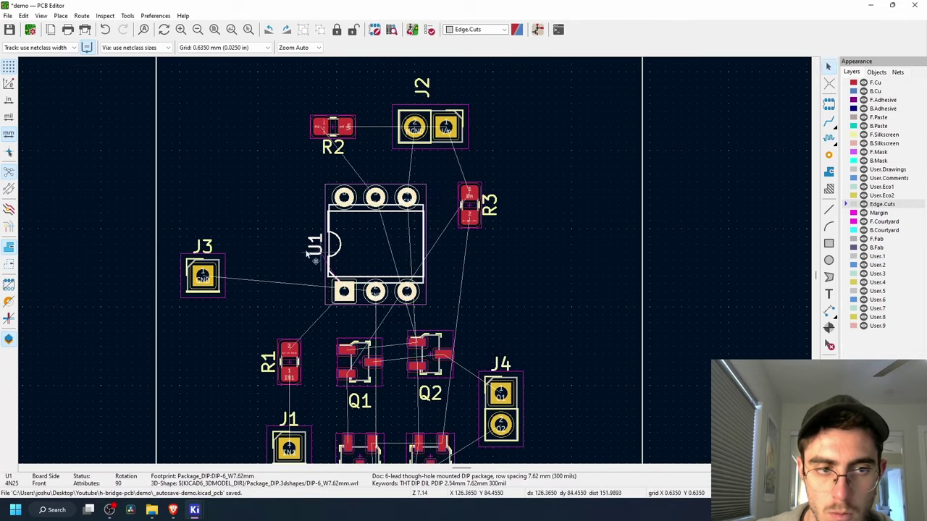
left_click_drag(204, 280, 502, 297)
left_click_drag(375, 244, 383, 244)
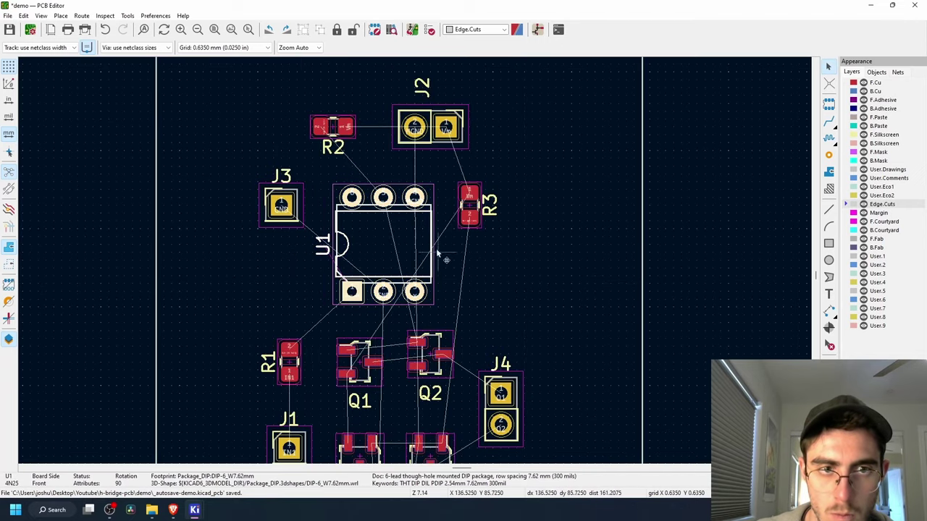
Step: Pull R2 and R3 in tighter around U1 and shift J2 slightly right
left_click_drag(333, 128, 352, 143)
left_click_drag(470, 206, 457, 231)
double_click(454, 136)
key("Escape")
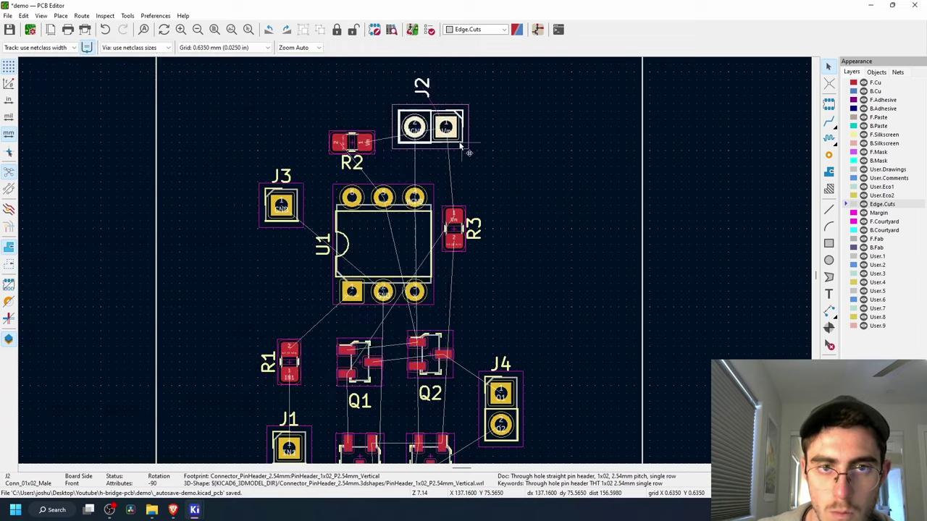
left_click_drag(455, 136, 463, 136)
Step: Move J3 to the lower right of U1, and shift U1, R2 and J2 to the left
scroll(526, 405, "down", 1)
middle_click_drag(405, 241, 414, 296)
left_click_drag(253, 166, 380, 223)
left_click_drag(318, 190, 288, 190)
left_click(297, 122)
left_click_drag(282, 97, 384, 130)
left_click_drag(366, 112, 338, 107)
Step: Bring J3 closer to U1's lower right corner and try J4 higher up beside R3
middle_click_drag(421, 296, 491, 287)
left_click_drag(418, 146, 506, 254)
left_click_drag(450, 212, 426, 208)
left_click_drag(465, 282, 452, 116)
Step: Line up R1, J1 and R4 in a column left of the transistors, and place J4 right of U2
left_click_drag(311, 266, 329, 254)
left_click_drag(324, 327, 325, 306)
left_click_drag(324, 394, 325, 373)
left_click_drag(464, 296, 462, 403)
left_click_drag(325, 366, 325, 407)
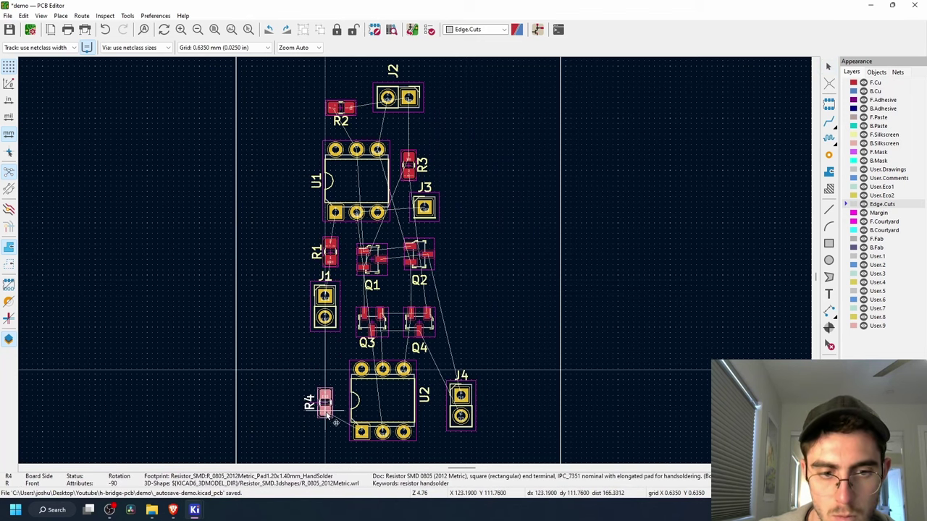
left_click_drag(325, 304, 325, 336)
Step: Move J2 down to the right of Q2 and Q4 and rotate it vertical
left_click_drag(409, 99, 471, 301)
key("r")
key("r")
key("r")
Step: Align J3 and J4 in one column with J2, and place R2 vertically to the right of R3
key("ctrl+z")
key("ctrl+z")
key("ctrl+z")
key("ctrl+z")
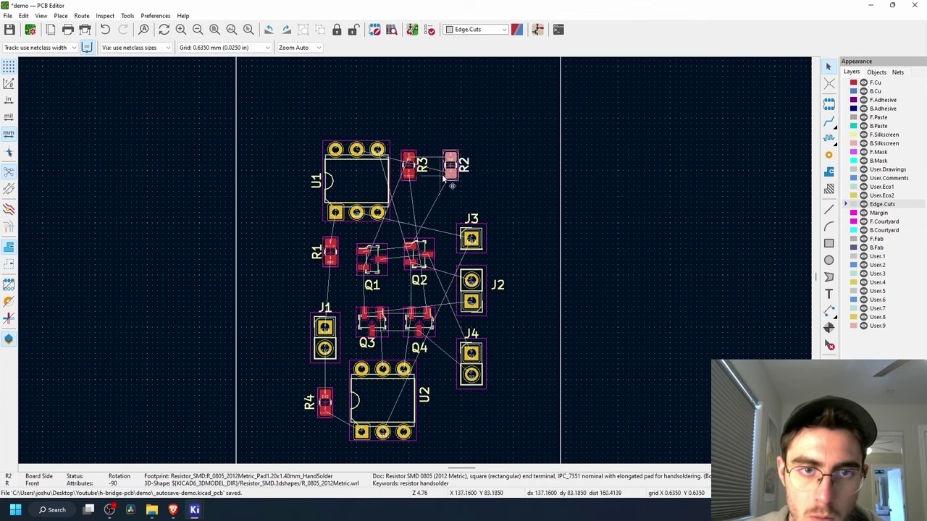
Step: Set R2 and R3 vertically side by side to the right of U1, with J3 below R2
key("ctrl+z")
key("ctrl+z")
key("ctrl+z")
middle_click_drag(364, 397, 286, 339)
left_click_drag(394, 181, 394, 178)
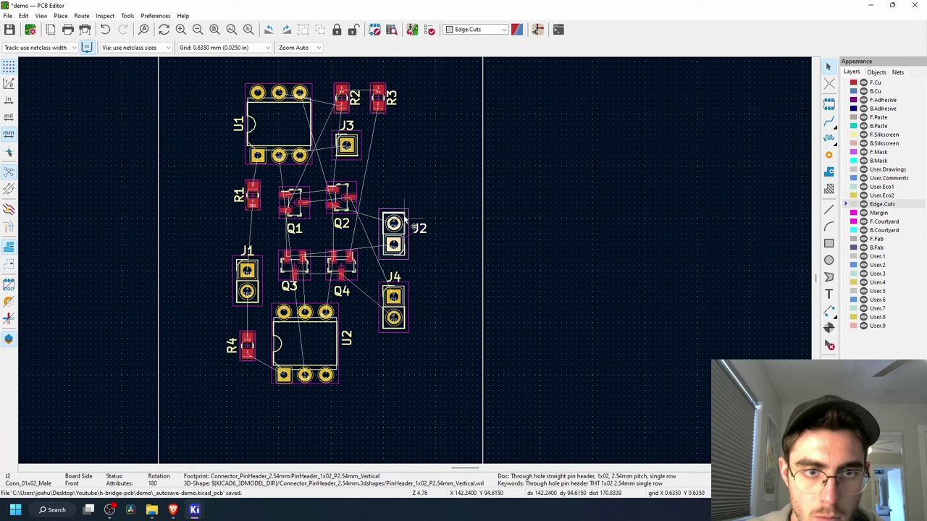
Step: Shrink the board outline closely around the parts and check the board in the 3D viewer
scroll(390, 262, "down", 3)
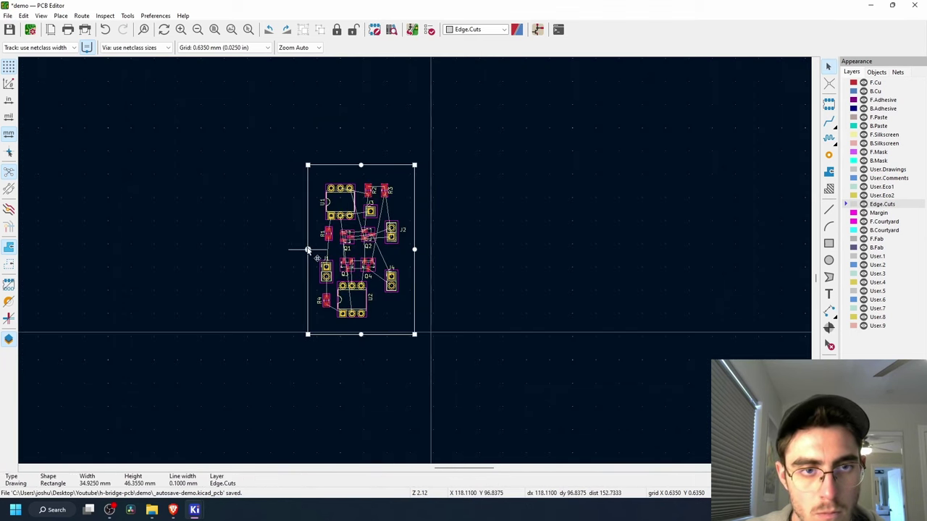
scroll(315, 222, "up", 3)
key("alt+3")
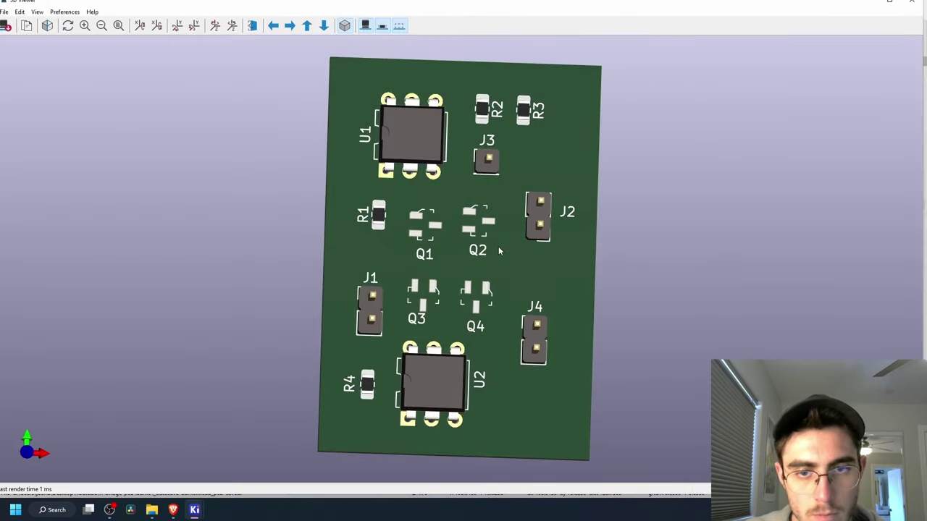
left_click_drag(598, 373, 499, 272)
left_click(915, 3)
Step: Shift the group of J1, R4, U2, Q3 and Q4 slightly right and up together
middle_click_drag(550, 260, 416, 264)
middle_click_drag(333, 261, 403, 301)
middle_click_drag(442, 363, 450, 305)
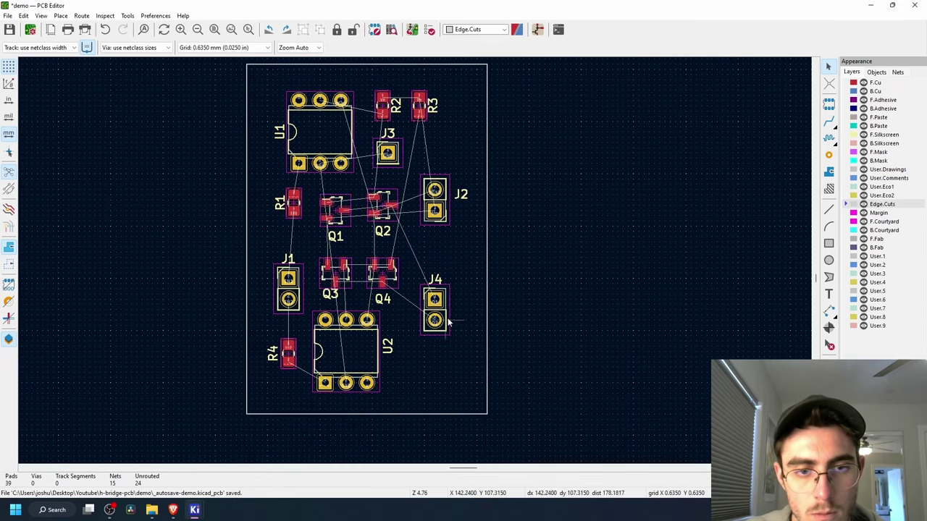
left_click_drag(200, 242, 467, 403)
left_click_drag(367, 286, 382, 282)
Step: Adjust J4 near the right edge and pull both sides of the board outline in closer to the parts
left_click(450, 315)
left_click_drag(450, 315, 444, 318)
left_click(486, 218)
left_click_drag(247, 239, 262, 239)
Step: Stack J3, R2, R3, J2 and J4 down the board's right edge, with R2 and R3 rotated horizontal
left_click_drag(444, 310, 440, 362)
left_click_drag(435, 202, 439, 265)
left_click_drag(368, 82, 438, 128)
key("ctrl+z")
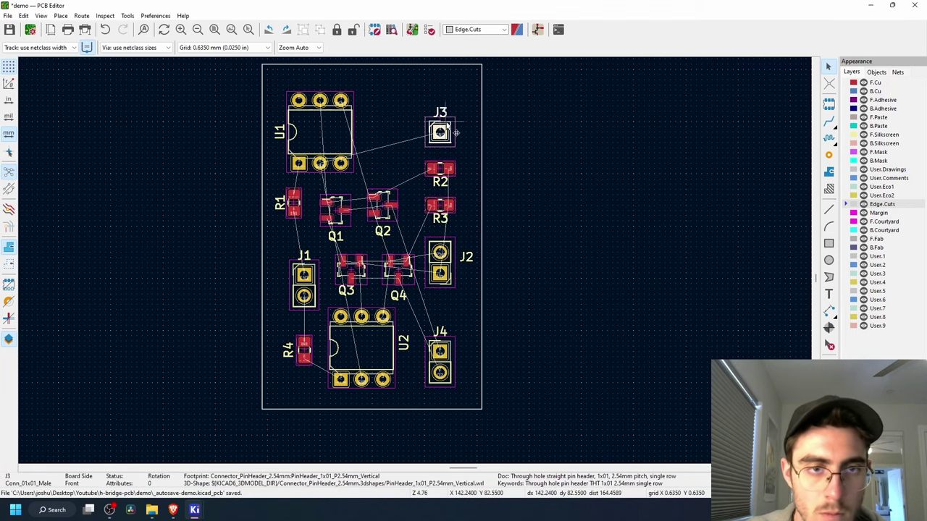
Step: Move the transistors and the parts around them down, and bring U1 and U2 to the upper part of the board
key("ctrl+z")
key("ctrl+z")
key("ctrl+z")
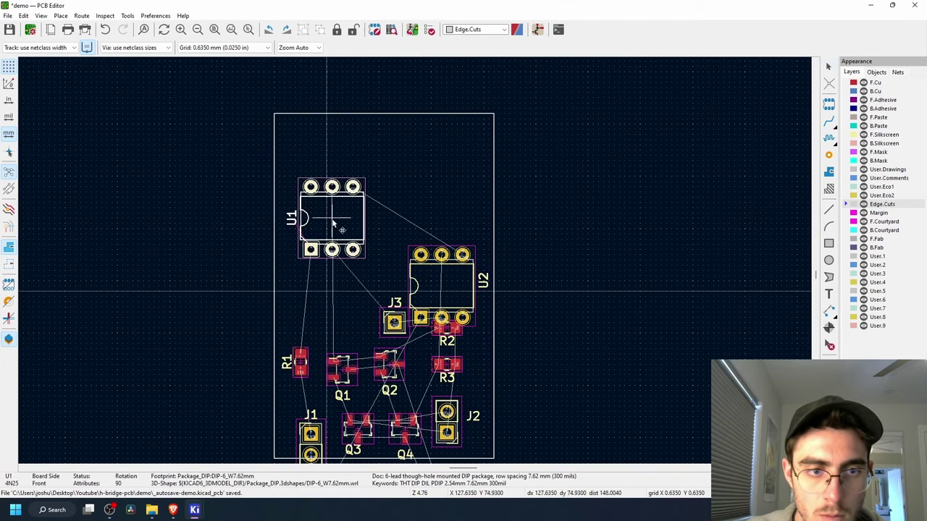
Step: Turn U1 around and place U2 to its right, rotated a quarter turn from U1
key("ctrl+z")
left_click_drag(442, 286, 428, 204)
key("r")
key("r")
key("r")
Step: Move J1 to the top of the board above U1 and U2 and rotate it horizontal
left_click_drag(311, 442, 394, 93)
key("r")
key("r")
key("r")
middle_click_drag(395, 93, 388, 171)
left_click(285, 437)
left_click(398, 171)
key("r")
key("r")
Step: Move R1 above U1 and rotate it horizontal
left_click_drag(293, 439, 309, 215)
key("r")
key("r")
key("r")
middle_click_drag(444, 412, 430, 289)
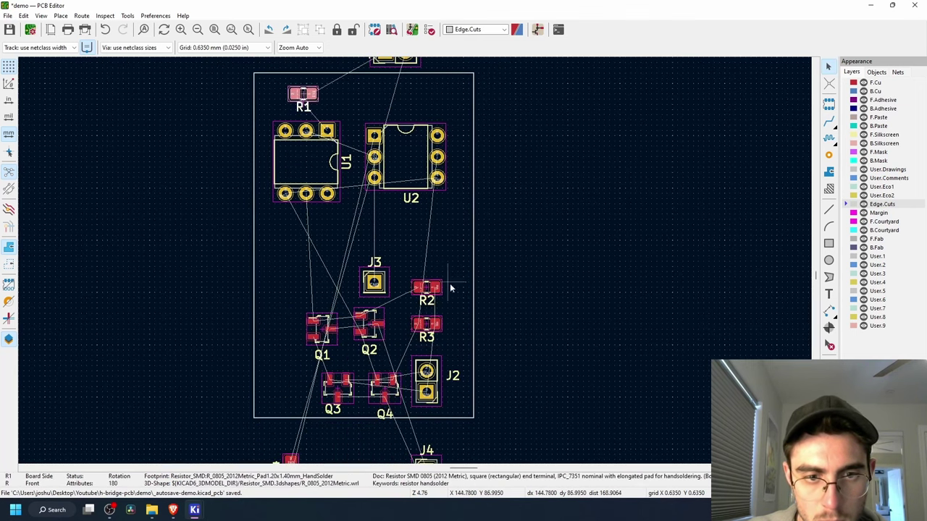
Step: Place R4 horizontally above U2, to the right of J1
left_click(430, 289)
scroll(354, 387, "down", 1)
left_click_drag(373, 315, 459, 68)
key("r")
key("r")
key("r")
middle_click_drag(459, 69, 449, 188)
scroll(421, 164, "up", 4)
Step: Place R2 below U1 and R3 upright below U2
left_click_drag(433, 142, 350, 237)
key("r")
key("r")
left_click_drag(480, 237, 513, 241)
left_click_drag(248, 237, 227, 239)
Step: Move J3 out of the way, beyond the board outline's right edge
middle_click_drag(348, 333, 438, 210)
left_click_drag(594, 285, 618, 296)
scroll(416, 263, "down", 1)
middle_click_drag(462, 412, 389, 228)
left_click_drag(410, 310, 614, 319)
left_click_drag(487, 322, 455, 229)
key("ctrl+z")
key("ctrl+z")
Step: Rotate R2 vertical and bring Q1 and Q2 up into a column below it
left_click(272, 244)
key("r")
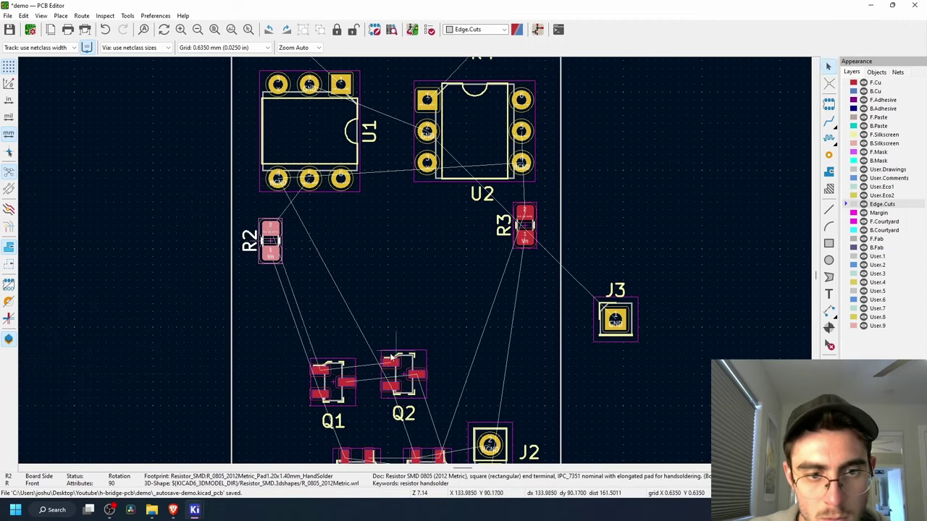
left_click_drag(349, 381, 349, 240)
left_click(195, 510)
left_click_drag(420, 368, 343, 321)
middle_click_drag(387, 434, 398, 322)
Step: Move Q3 and Q4 into a column below U2, and place J2 between the two transistor columns
left_click_drag(367, 357, 455, 130)
middle_click_drag(449, 304, 449, 359)
left_click_drag(439, 412, 447, 278)
left_click_drag(501, 404, 400, 167)
scroll(416, 227, "down", 2)
left_click_drag(369, 206, 364, 228)
left_click_drag(503, 317, 458, 221)
left_click_drag(406, 196, 417, 206)
Step: Rotate R2 horizontal above Q1 and nudge Q1 into place beneath it
left_click_drag(333, 207, 357, 201)
key("r")
scroll(357, 201, "up", 2)
left_click_drag(410, 235, 412, 243)
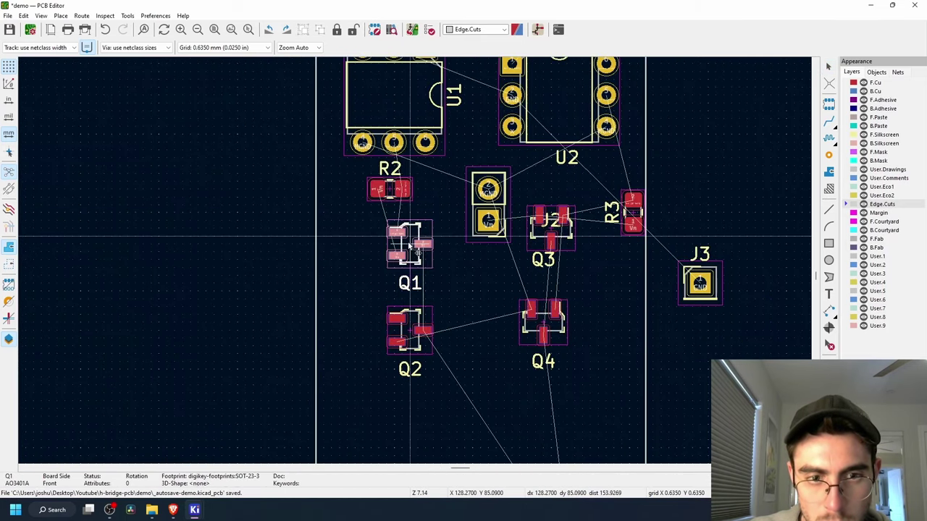
Step: Rotate R3 horizontal above Q3, tighten the Q3 and Q4 column, and centre J2 between R2 and R3
left_click_drag(550, 227, 542, 249)
left_click_drag(612, 351, 569, 265)
left_click_drag(632, 211, 566, 197)
key("r")
key("r")
key("r")
left_click_drag(489, 210, 490, 195)
Step: Bring J3 onto the board below J2, and nudge U1 and U2 slightly apart
left_click_drag(700, 283, 606, 195)
middle_click_drag(606, 195, 611, 282)
left_click_drag(611, 282, 477, 142)
left_click_drag(565, 183, 572, 183)
left_click_drag(400, 182, 392, 183)
left_click_drag(471, 138, 507, 370)
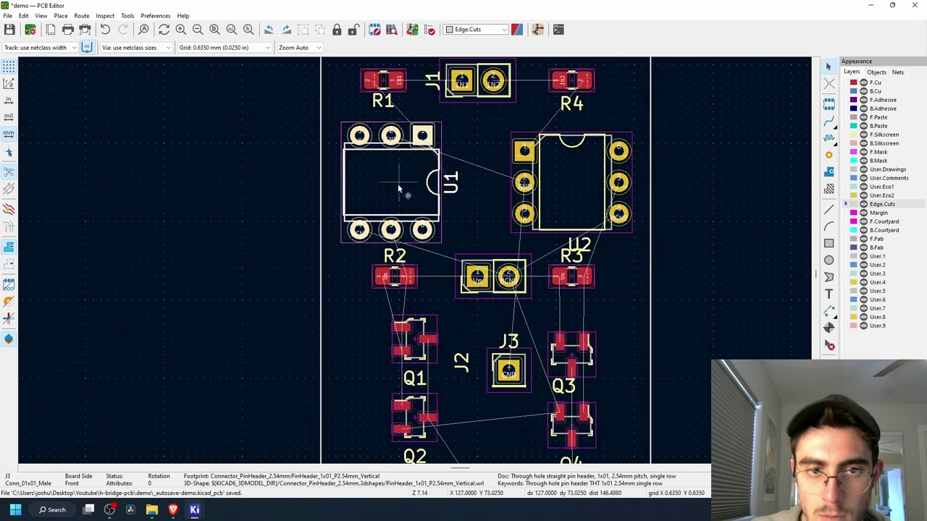
Step: Readjust the horizontal spacing of U1 and U2 about the board's centre and nudge J3
left_click_drag(393, 183, 424, 182)
left_click_drag(572, 182, 564, 182)
left_click_drag(507, 369, 493, 354)
left_click_drag(422, 182, 383, 183)
left_click_drag(564, 183, 587, 182)
Step: Move J3 between R2 and R3, and place J2 vertically beneath it
left_click_drag(492, 354, 484, 150)
key("r")
key("r")
key("r")
left_click_drag(494, 278, 484, 237)
middle_click_drag(426, 368, 408, 259)
left_click_drag(396, 230, 404, 229)
middle_click_drag(442, 210, 466, 284)
left_click_drag(490, 202, 490, 311)
left_click_drag(490, 120, 484, 210)
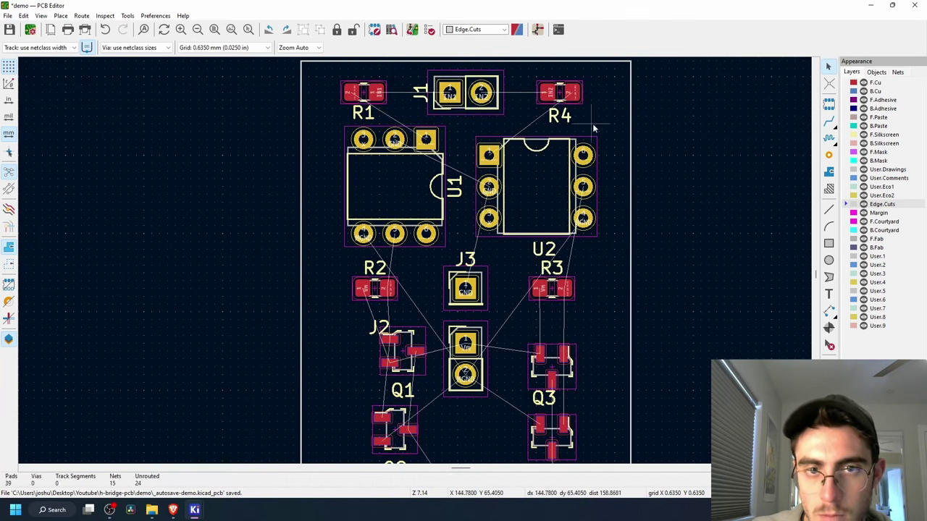
Step: Nudge J3 up slightly between R2 and R3
left_click(567, 190)
left_click(633, 269)
middle_click_drag(633, 270, 613, 165)
left_click_drag(458, 170, 458, 162)
right_click(457, 162)
middle_click_drag(486, 164, 482, 278)
left_click(480, 278)
left_click(464, 302)
left_click(459, 362)
middle_click_drag(464, 362, 473, 108)
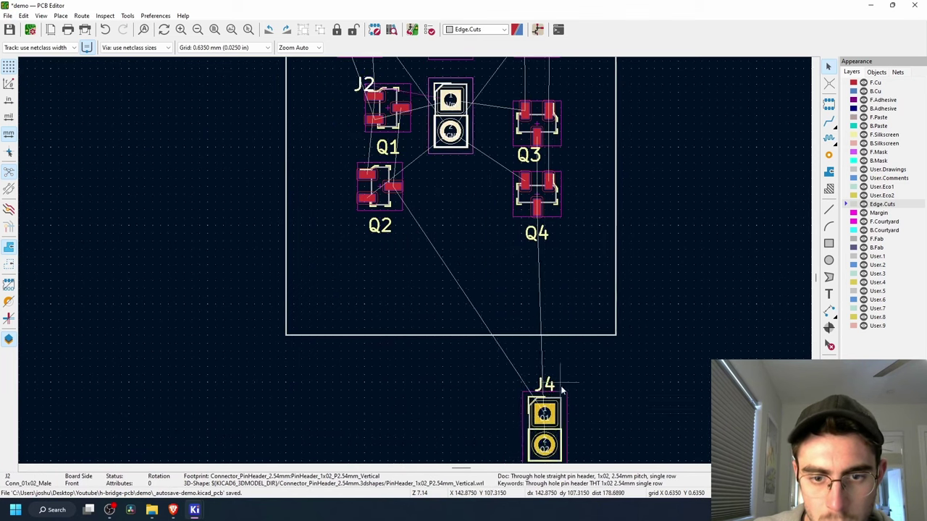
Step: Place J4 horizontally below J2 between Q2 and Q4, and move Q3 up level with J2's upper pad
key("r")
left_click_drag(553, 410, 459, 204)
left_click_drag(383, 190, 375, 199)
middle_click_drag(554, 197, 559, 304)
left_click_drag(542, 230, 542, 206)
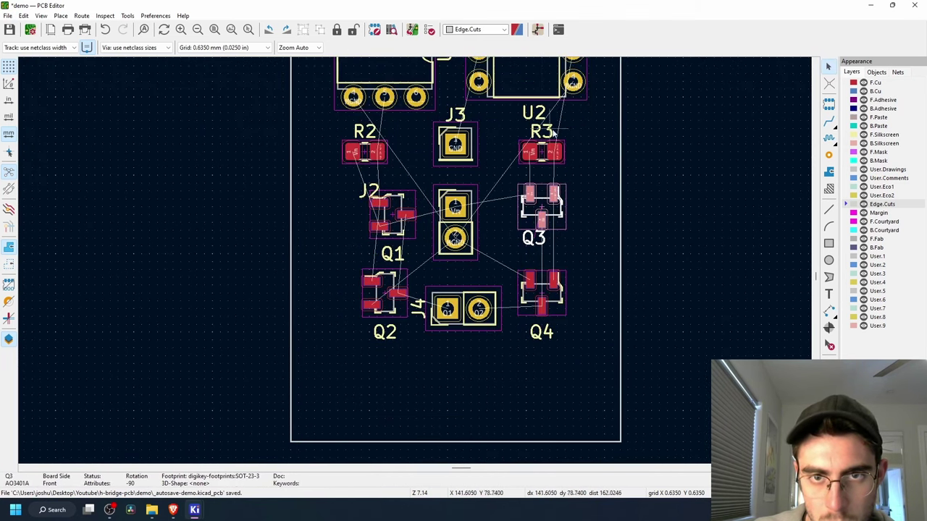
Step: Rotate Q1 to the same orientation as Q3 and line it up below R2
left_click_drag(392, 215, 369, 215)
key("r")
key("r")
key("r")
left_click_drag(364, 152, 377, 152)
left_click_drag(369, 215, 376, 215)
Step: Rotate Q2 to match Q4 and align it directly below Q1
left_click_drag(385, 293, 377, 286)
key("r")
key("r")
key("r")
Step: Nudge the parts so the R2/R3, Q1/Q3 and Q2/Q4 pairs form level rows in two straight columns
scroll(412, 352, "up", 1)
middle_click_drag(436, 244, 358, 389)
left_click_drag(552, 300, 552, 277)
left_click_drag(435, 325, 435, 313)
left_click_drag(420, 194, 432, 183)
middle_click_drag(429, 145, 408, 289)
left_click_drag(405, 220, 415, 220)
left_click_drag(418, 455, 418, 443)
scroll(416, 435, "down", 3)
scroll(411, 320, "up", 3)
left_click_drag(534, 179, 534, 190)
middle_click_drag(552, 87, 556, 160)
left_click_drag(559, 149, 559, 160)
Step: Move the Q3 and Q4 reference labels to the right of their transistors
left_click_drag(527, 204, 598, 157)
left_click_drag(536, 320, 596, 264)
middle_click_drag(409, 73, 389, 312)
Step: Shrink the board outline to 25.4 × 33.02 mm by pulling in its bottom and left edges
scroll(389, 221, "down", 2)
middle_click_drag(388, 222, 492, 97)
left_click(491, 329)
left_click_drag(490, 328, 491, 255)
middle_click_drag(491, 255, 423, 391)
left_click_drag(315, 256, 325, 256)
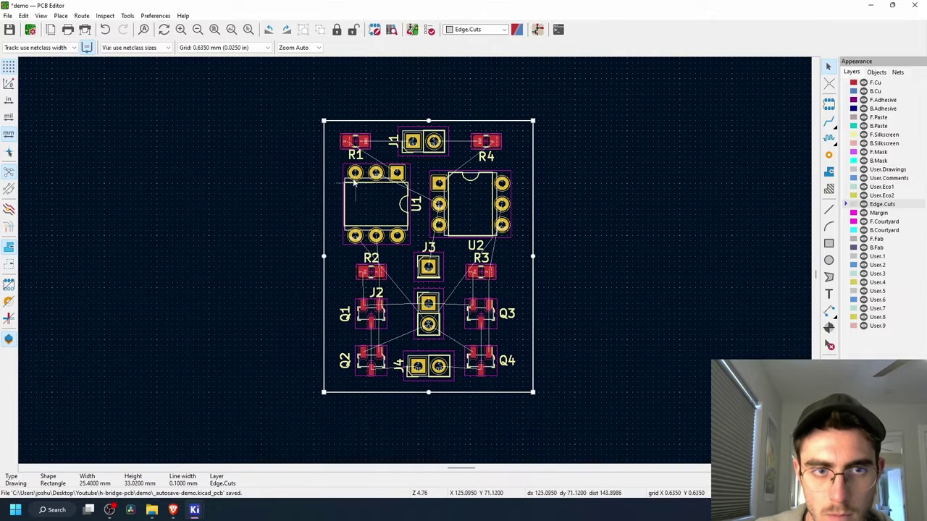
Step: Shift R1 and R4 inward, closer to J1
left_click_drag(356, 142, 366, 142)
left_click_drag(486, 141, 478, 140)
left_click(522, 310)
Step: Inspect the populated board in the 3D viewer from several angles and return to the layout
left_click(41, 15)
left_click(87, 54)
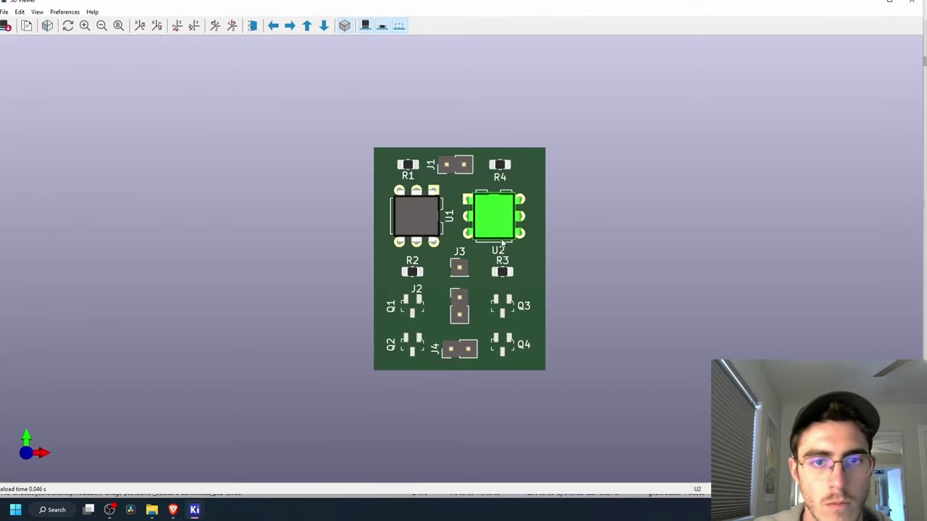
left_click_drag(443, 264, 430, 250)
scroll(459, 268, "up", 5)
scroll(499, 251, "down", 3)
left_click_drag(499, 250, 427, 264)
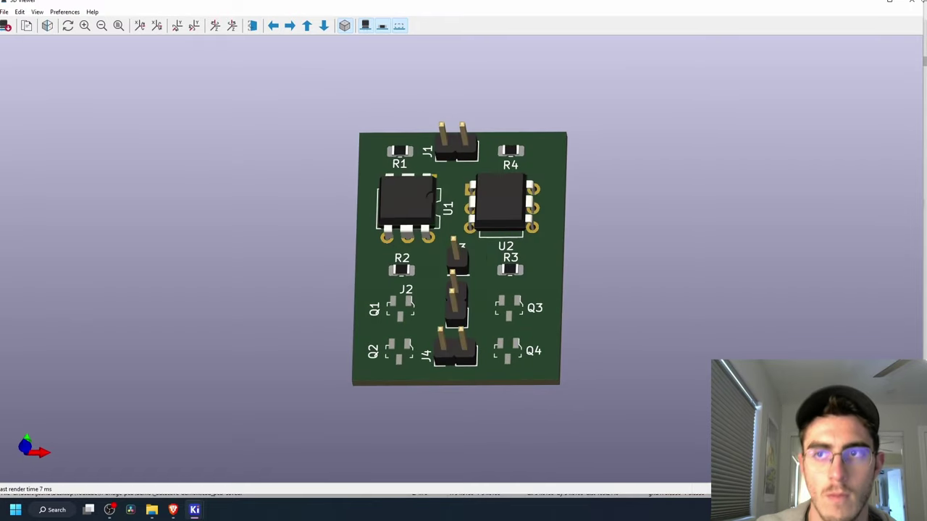
left_click(912, 4)
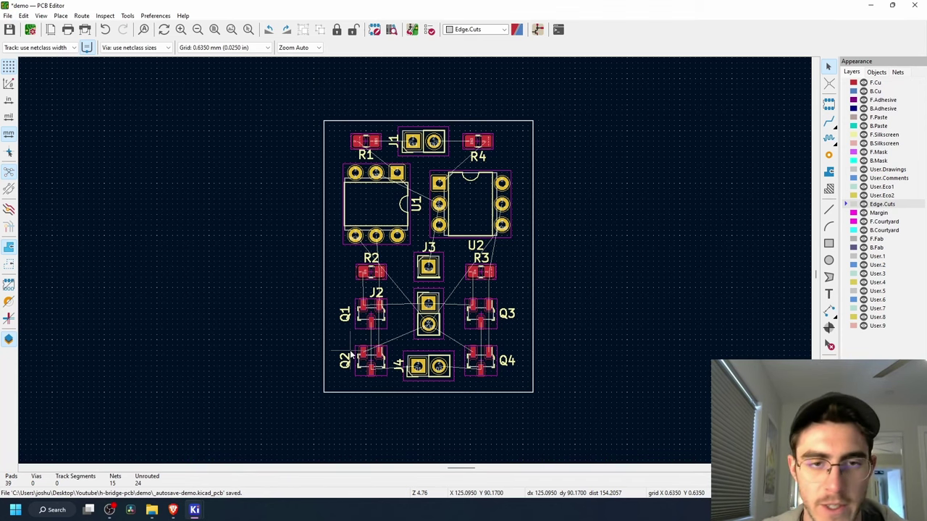
Step: Highlight J1 and the J2, J4 and Q4 group to examine the connector placement, and clear the selection
scroll(608, 320, "up", 2)
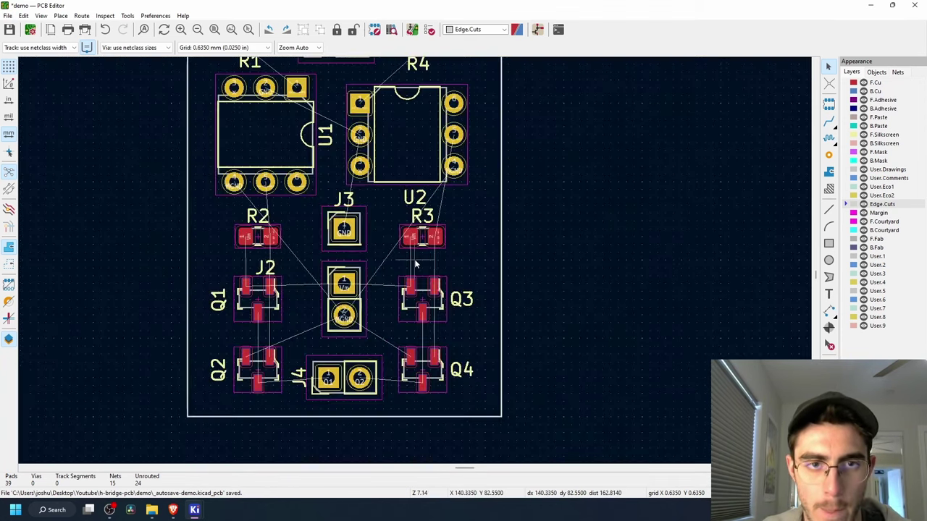
middle_click_drag(427, 186, 477, 252)
left_click_drag(384, 106, 494, 209)
scroll(688, 338, "down", 5)
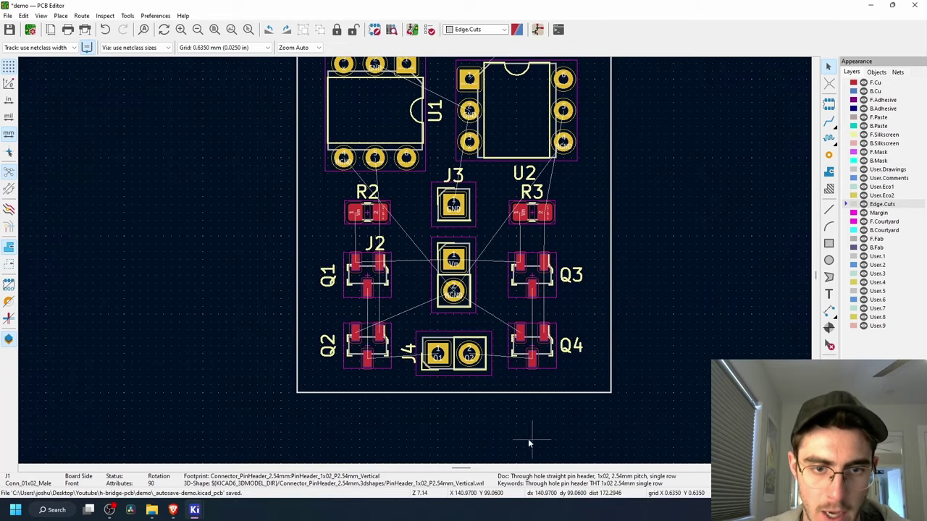
left_click_drag(526, 437, 413, 307)
scroll(688, 165, "up", 2)
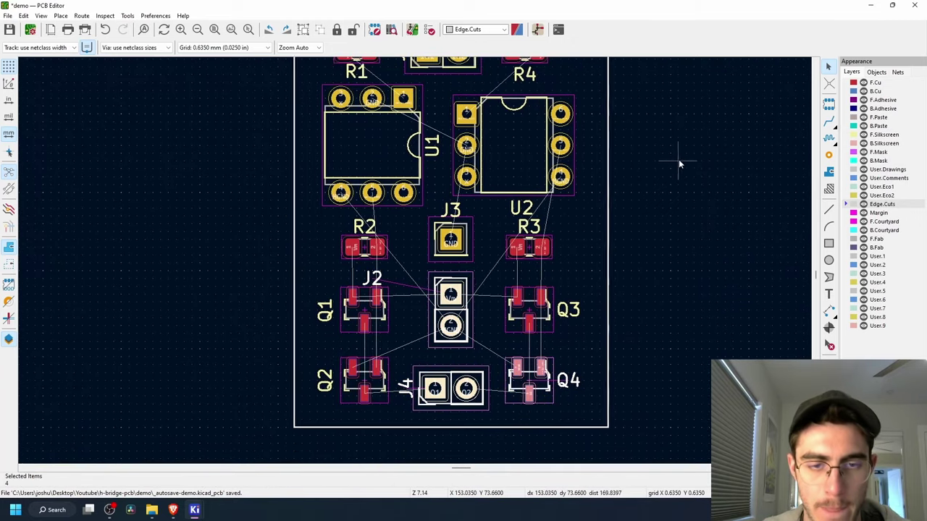
left_click(669, 196)
left_click_drag(471, 316, 493, 350)
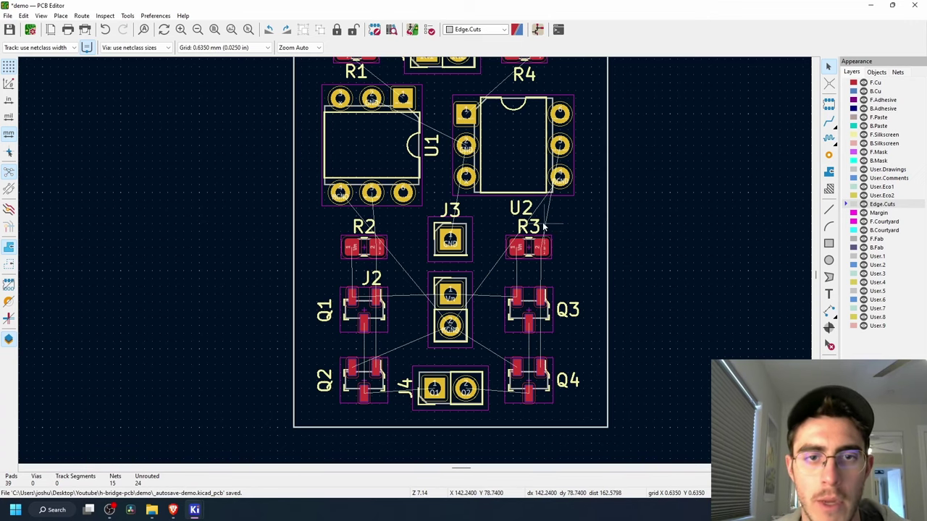
Step: Examine the component placement and the unrouted connections across the whole board
scroll(167, 160, "down", 2)
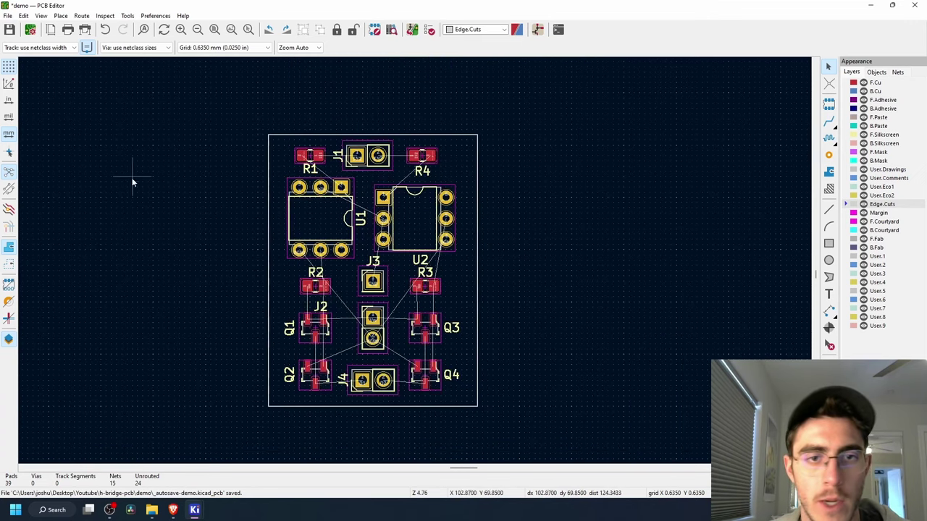
scroll(416, 265, "up", 2)
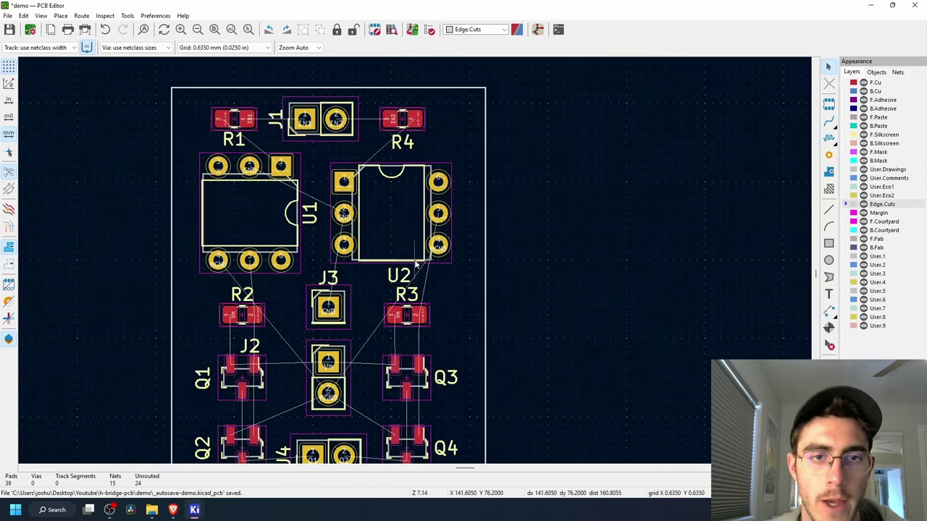
middle_click_drag(404, 303, 500, 239)
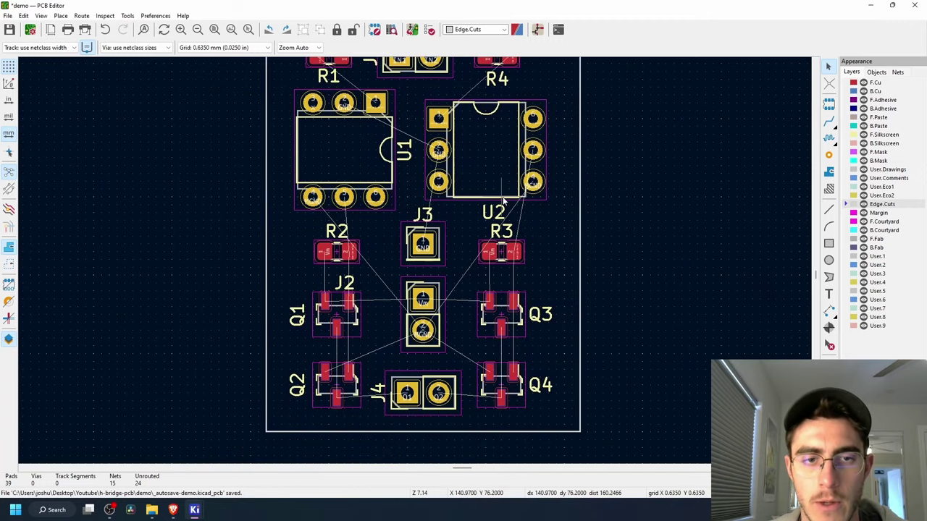
scroll(505, 203, "down", 2)
middle_click_drag(388, 256, 405, 245)
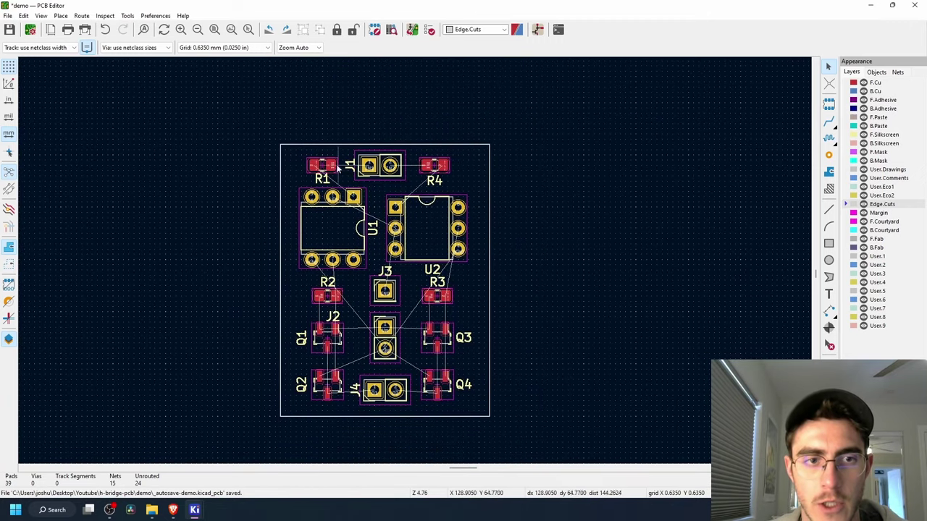
scroll(409, 253, "up", 2)
middle_click_drag(509, 192, 465, 262)
scroll(465, 262, "down", 2)
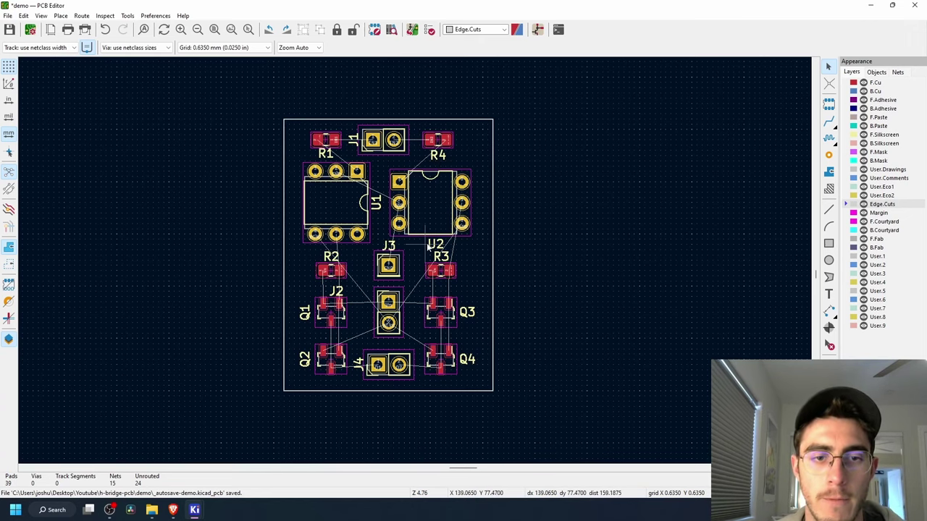
middle_click_drag(427, 244, 462, 244)
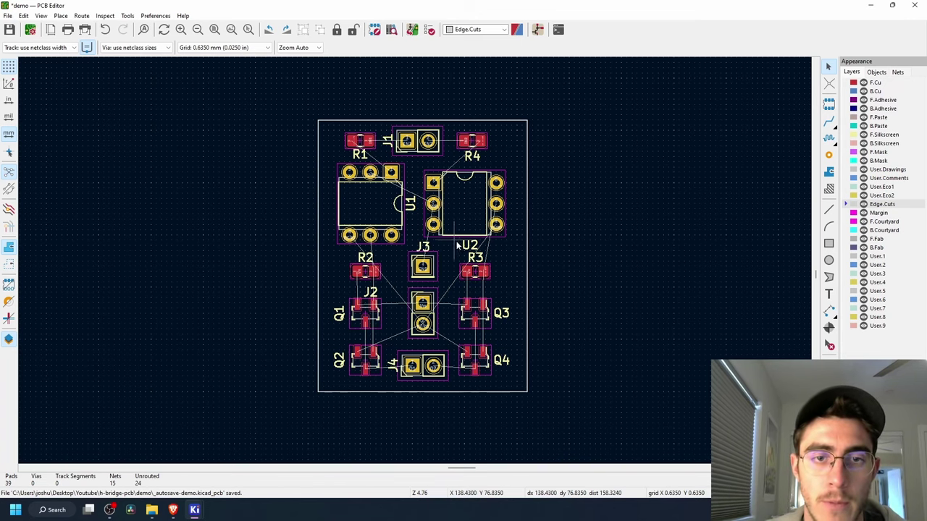
scroll(447, 247, "up", 2)
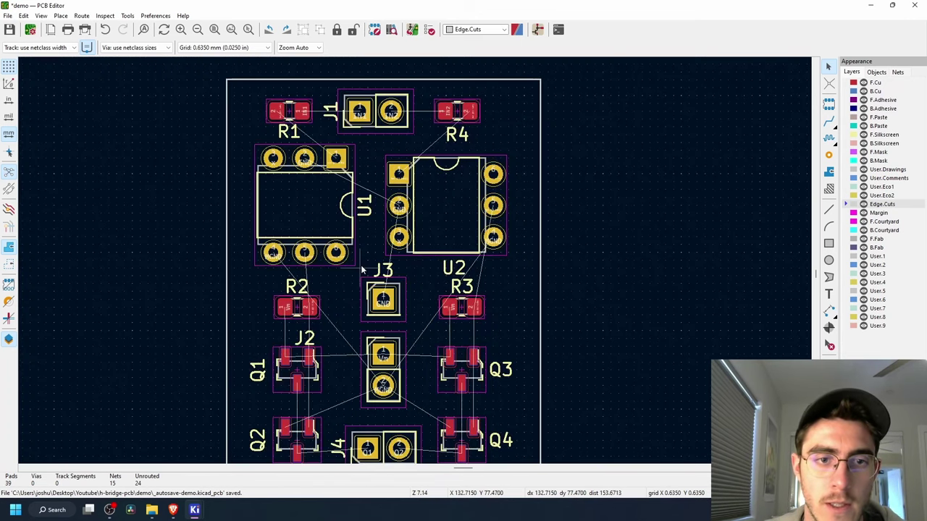
scroll(361, 266, "down", 1)
middle_click_drag(416, 303, 414, 279)
scroll(414, 279, "up", 1)
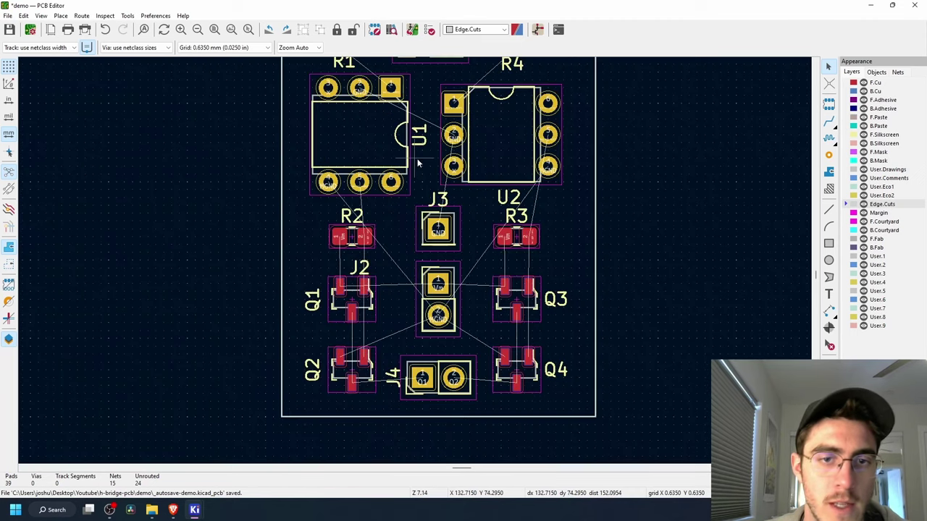
scroll(417, 164, "down", 3)
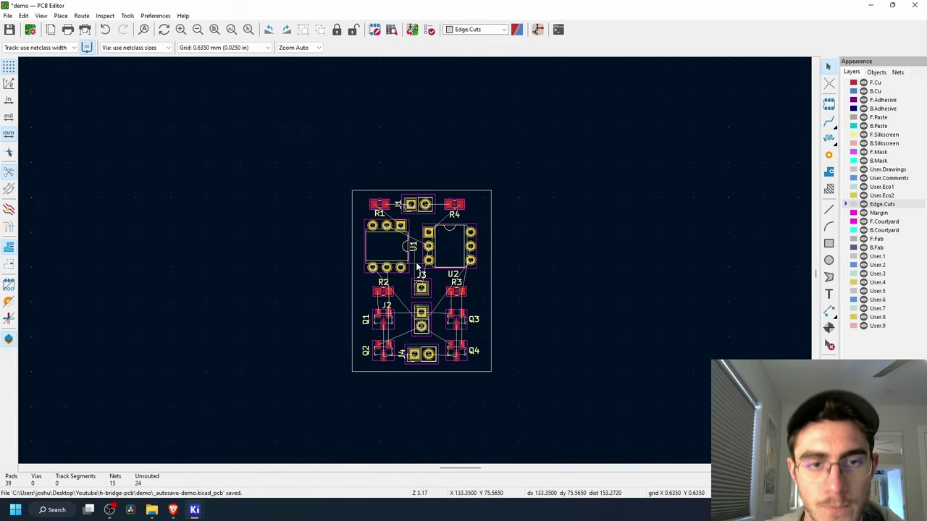
scroll(417, 267, "up", 3)
middle_click_drag(410, 284, 410, 260)
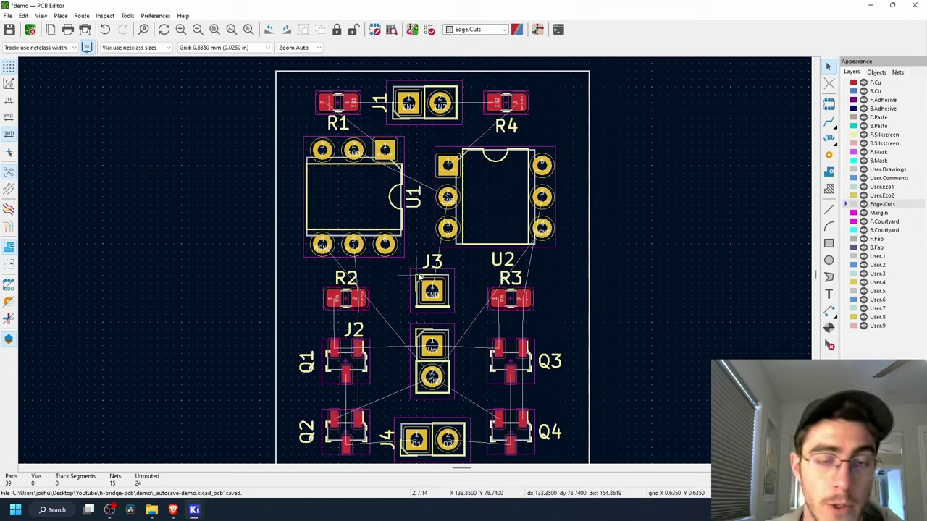
scroll(498, 304, "down", 1)
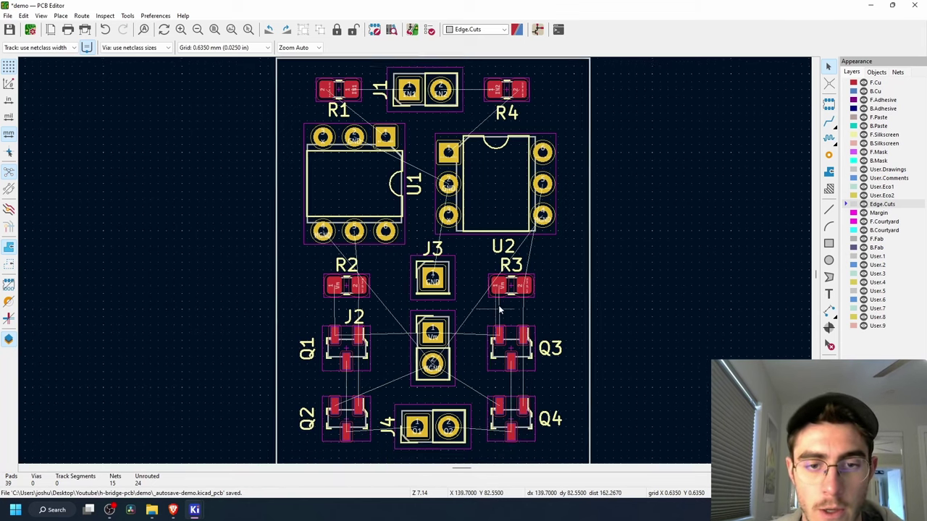
scroll(497, 306, "down", 1)
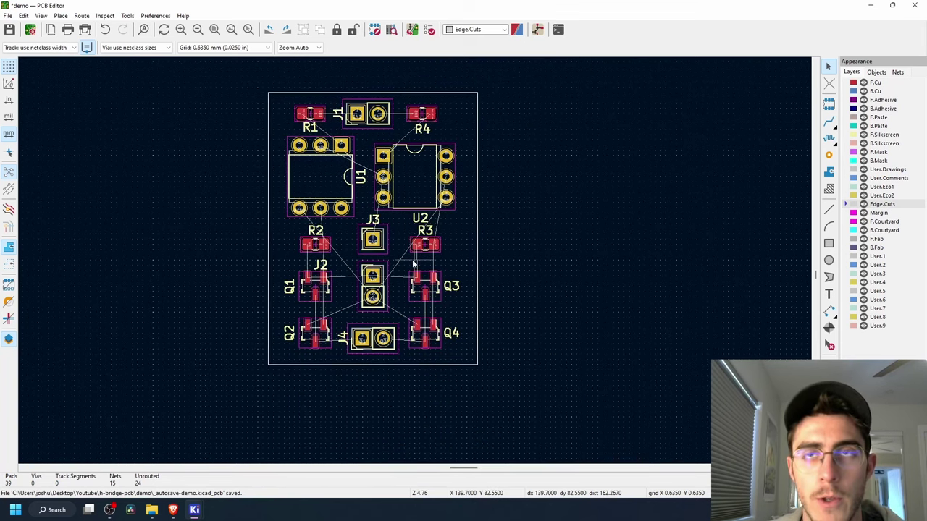
middle_click_drag(343, 208, 380, 225)
scroll(383, 226, "up", 1)
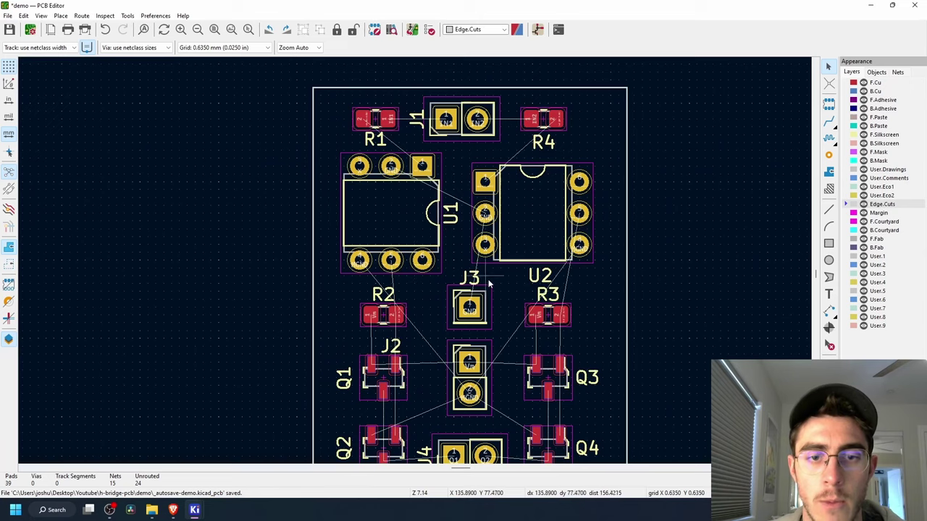
middle_click_drag(488, 279, 456, 243)
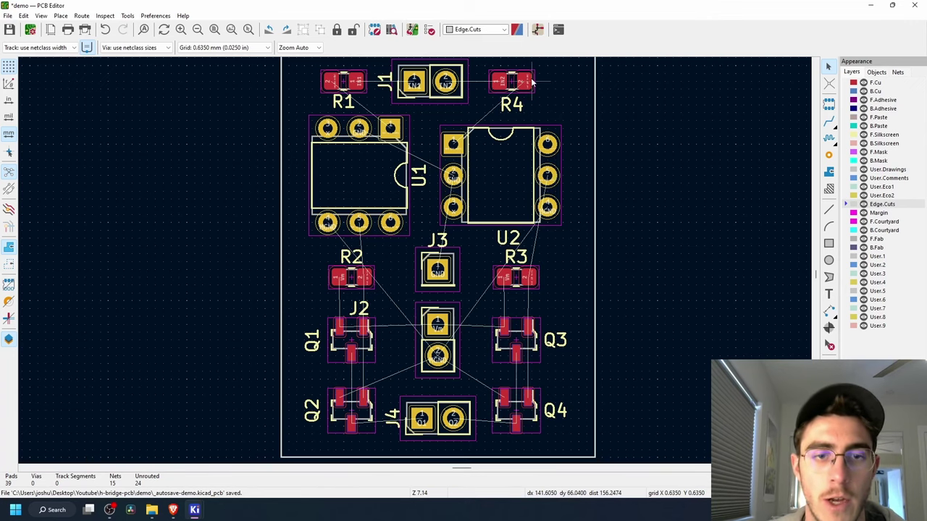
mouse_move(439, 125)
middle_mouse_down()
mouse_move(438, 149)
mouse_move(441, 138)
middle_mouse_up()
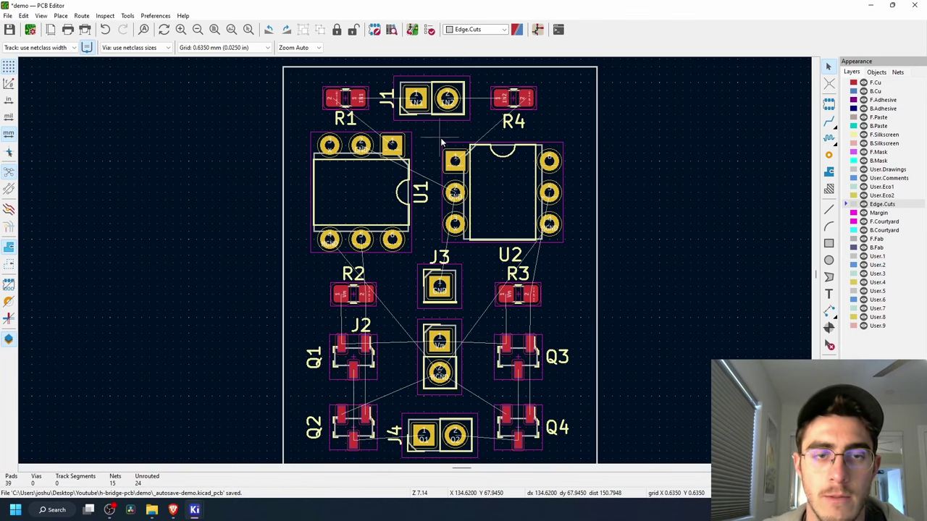
middle_click_drag(619, 230, 618, 222)
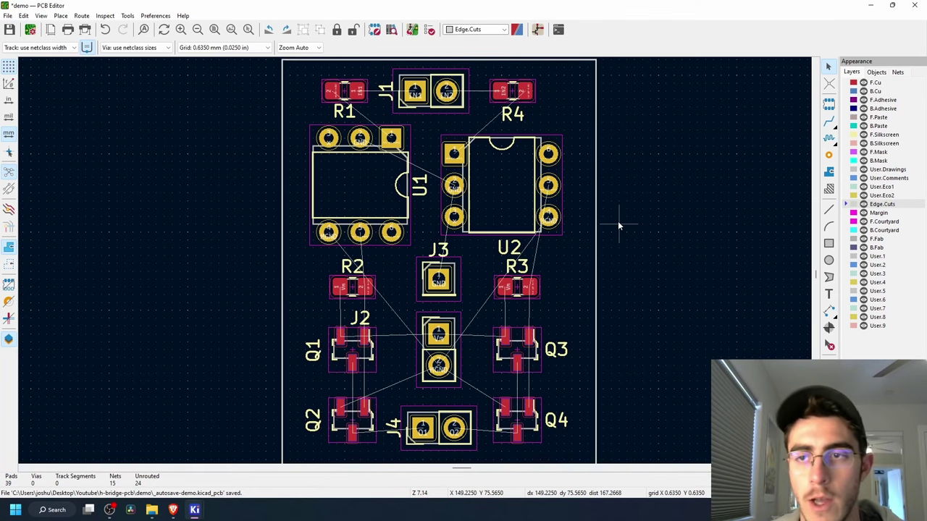
mouse_move(620, 219)
middle_mouse_down()
mouse_move(630, 248)
mouse_move(627, 233)
middle_mouse_up()
middle_click_drag(619, 269, 627, 244)
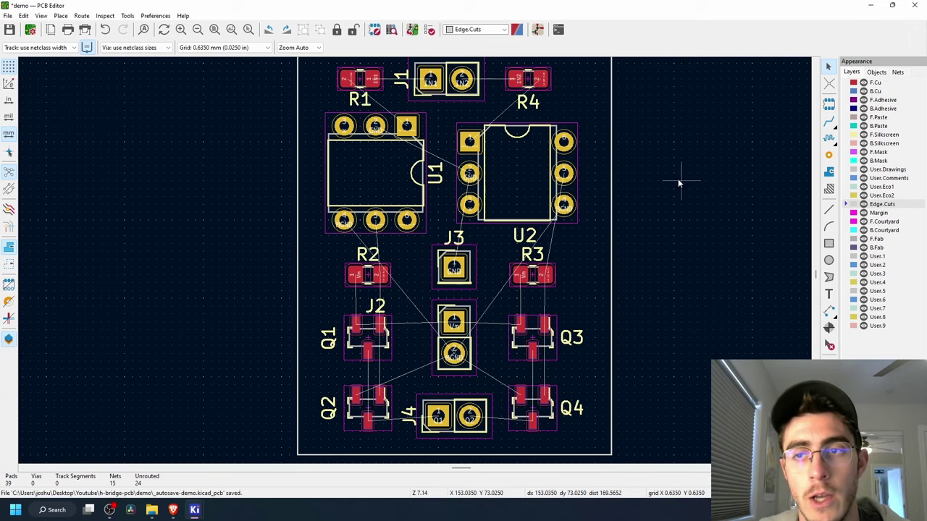
middle_click_drag(677, 180, 677, 195)
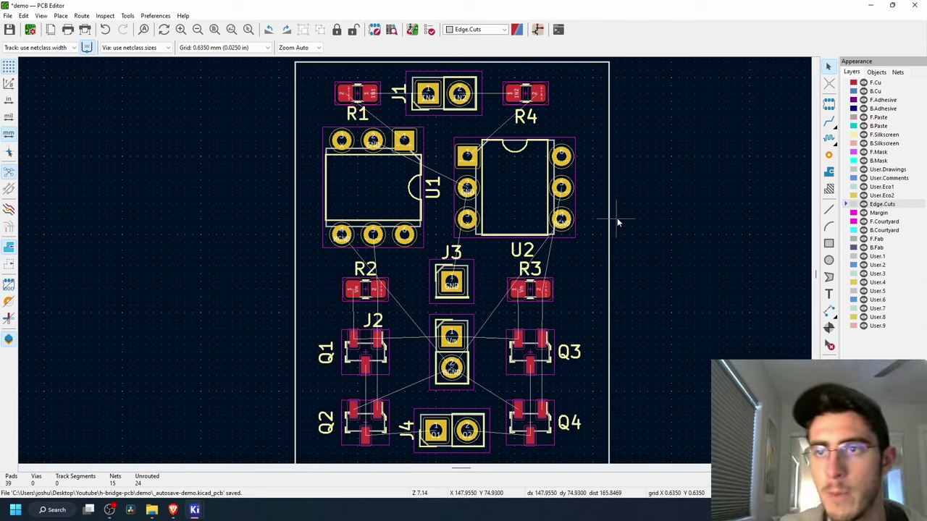
Step: Route a B.Cu track from J2's MGND pad toward Q2, ending just above Q2's pad 2
left_click(876, 91)
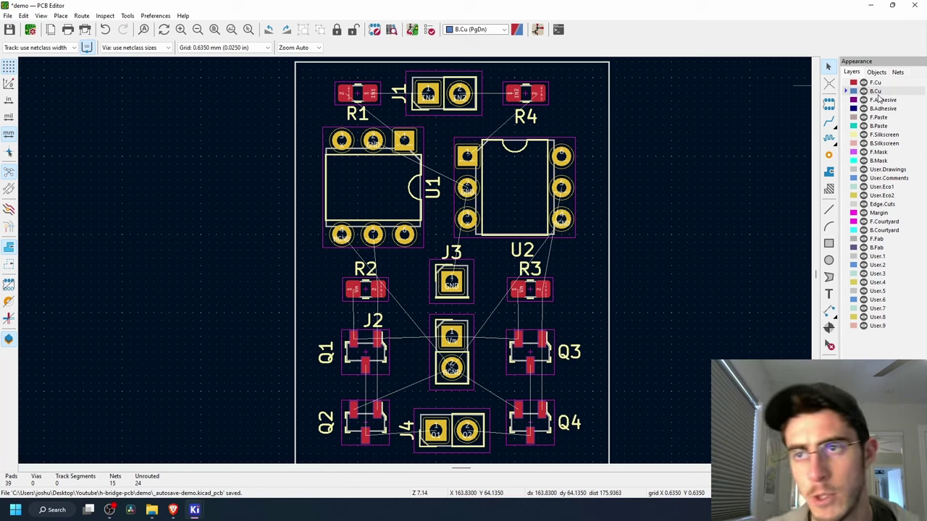
left_click(830, 122)
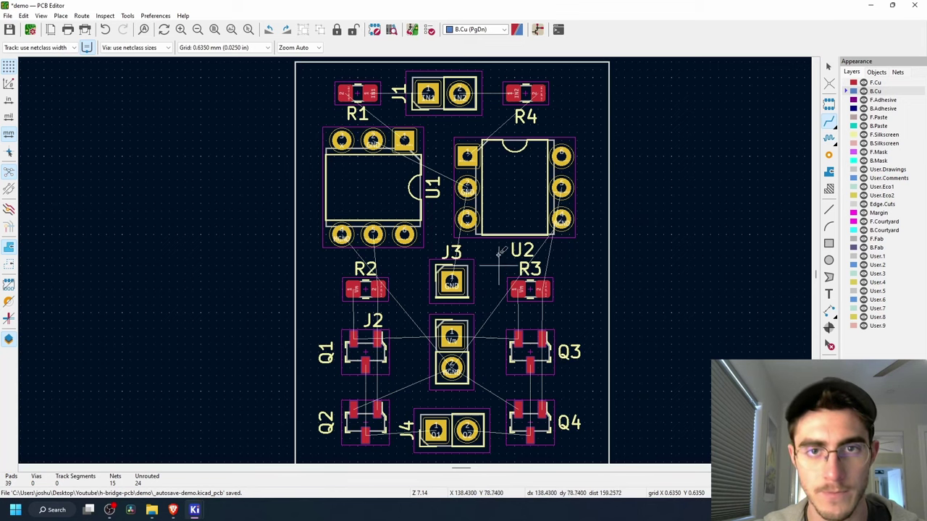
scroll(452, 366, "up", 5)
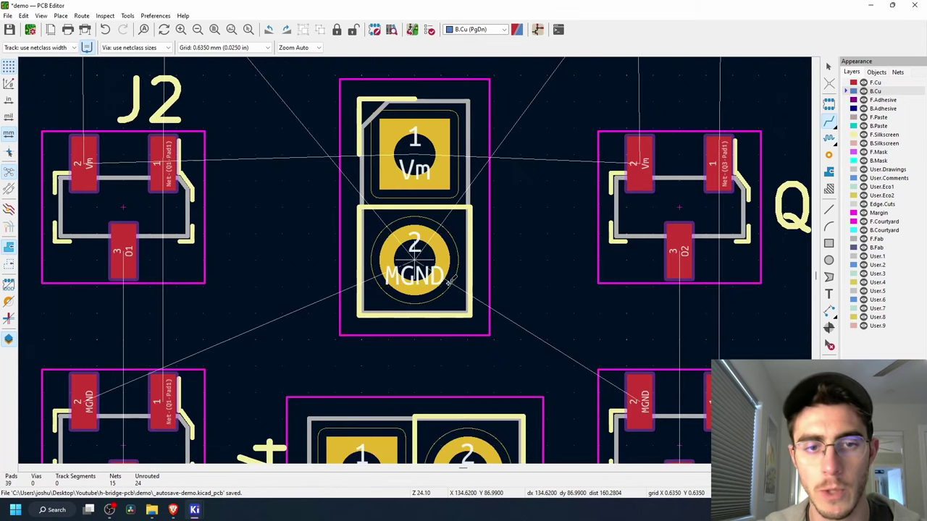
left_click(415, 249)
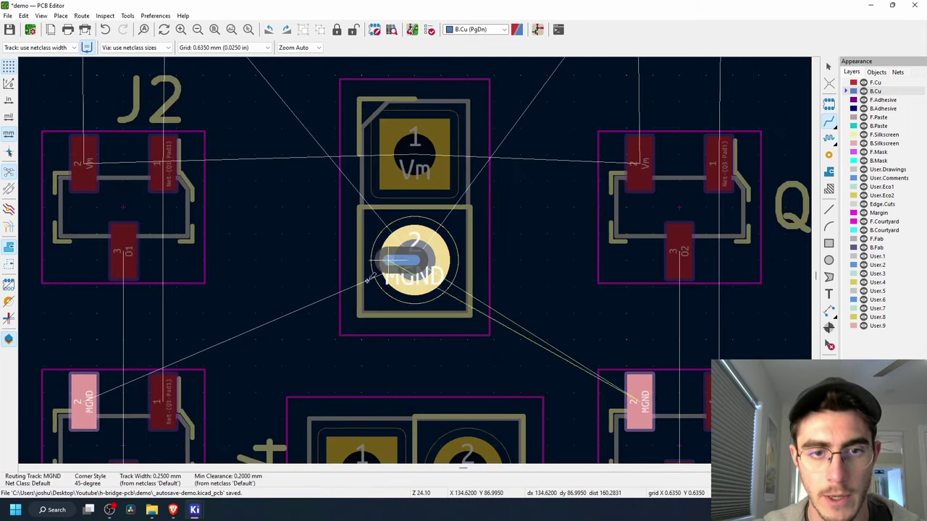
middle_click_drag(254, 337, 432, 215)
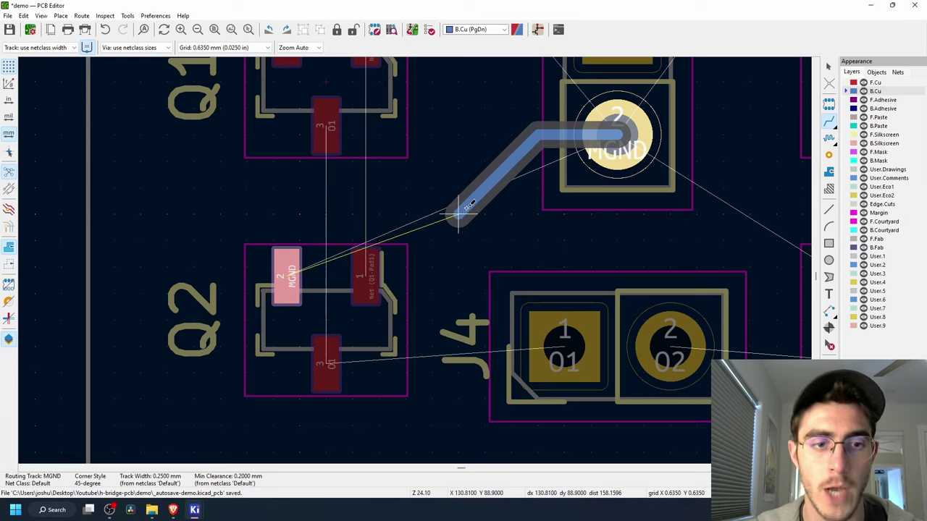
left_click(459, 214)
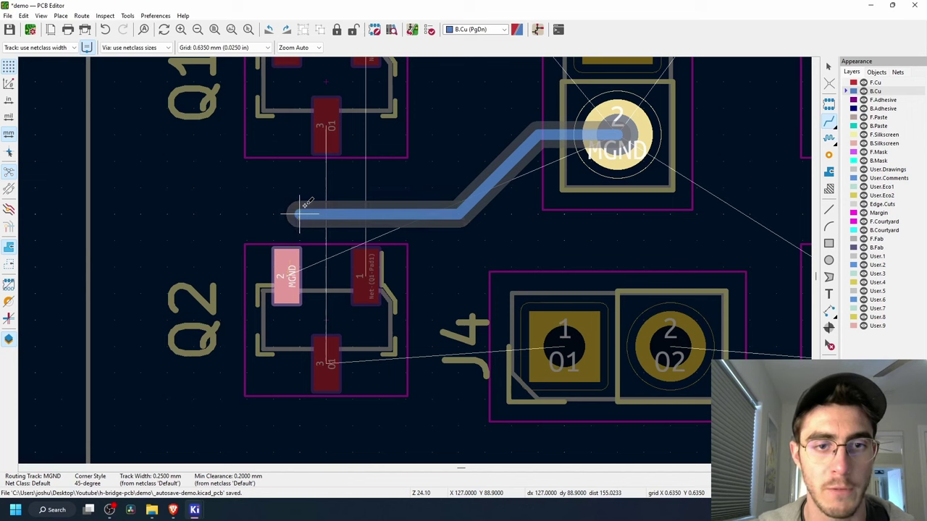
double_click(298, 212)
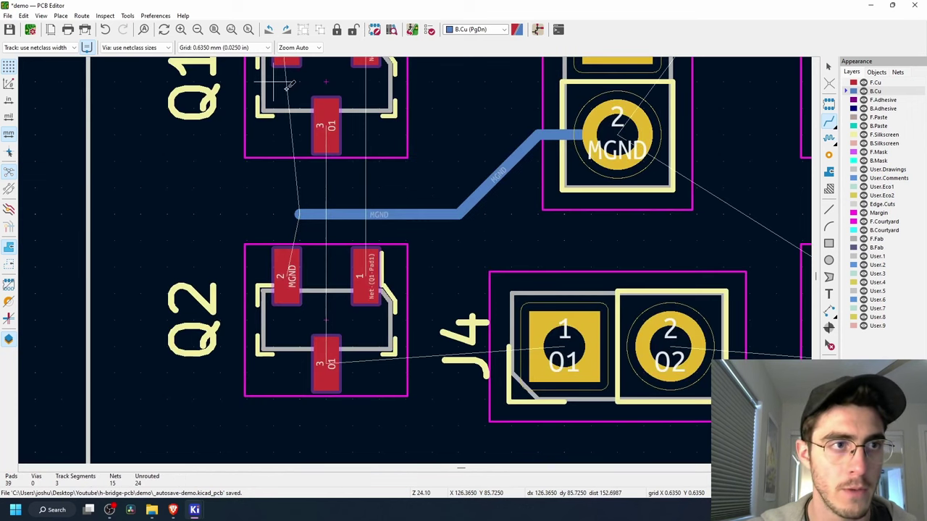
key("Escape")
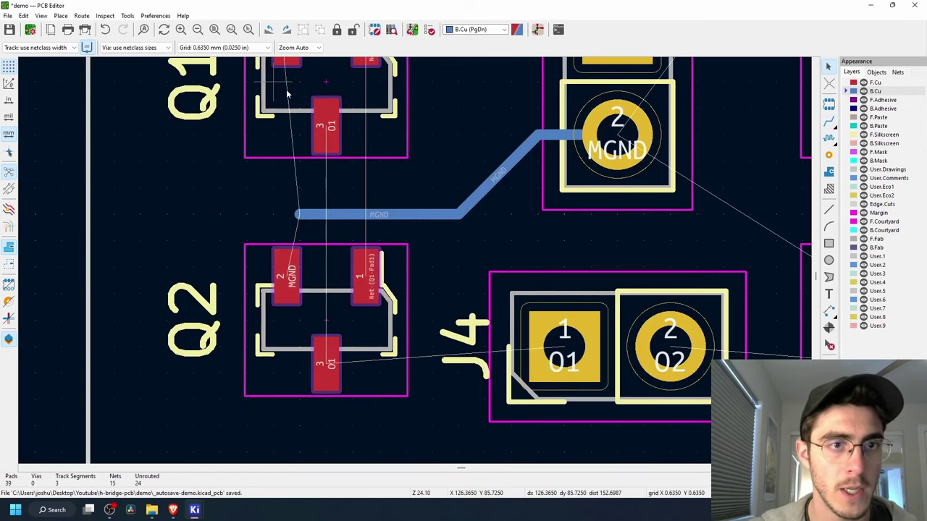
Step: Place a via on the end of the MGND track above Q2
left_click(67, 17)
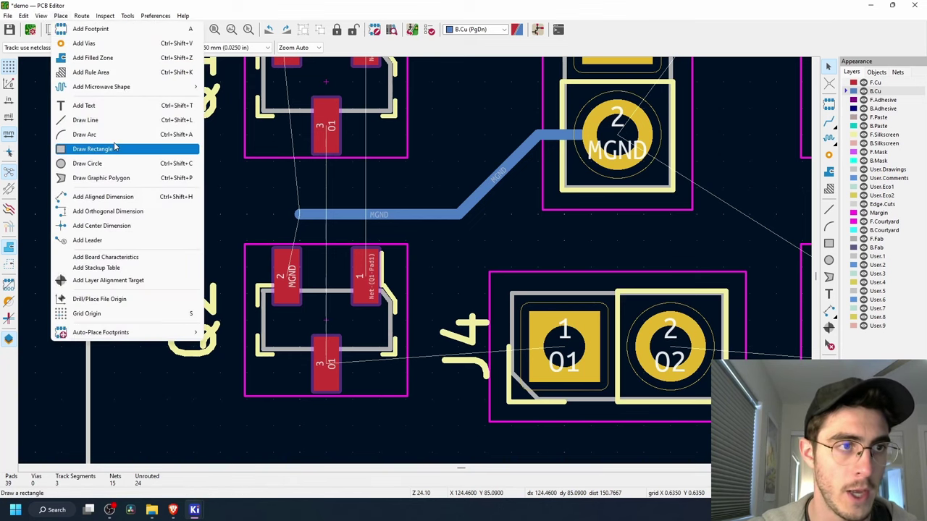
left_click(112, 44)
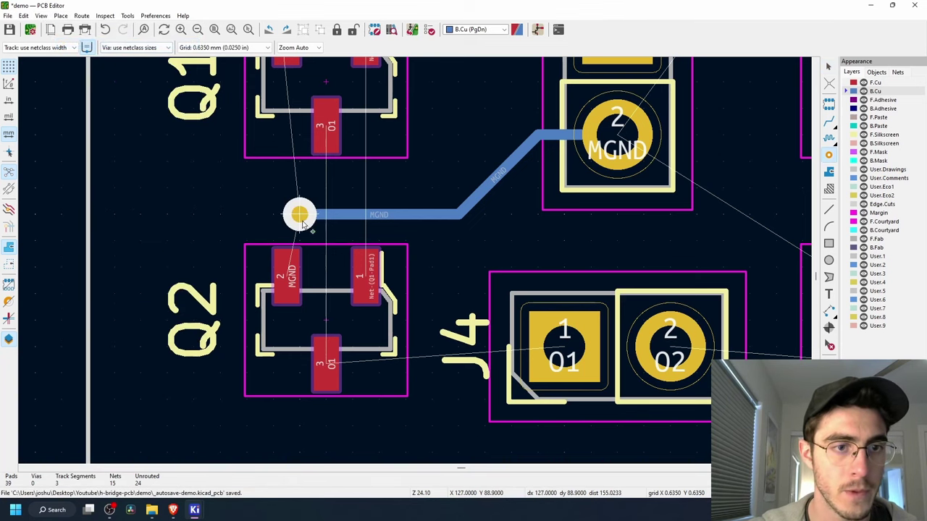
key("Escape")
key("Escape")
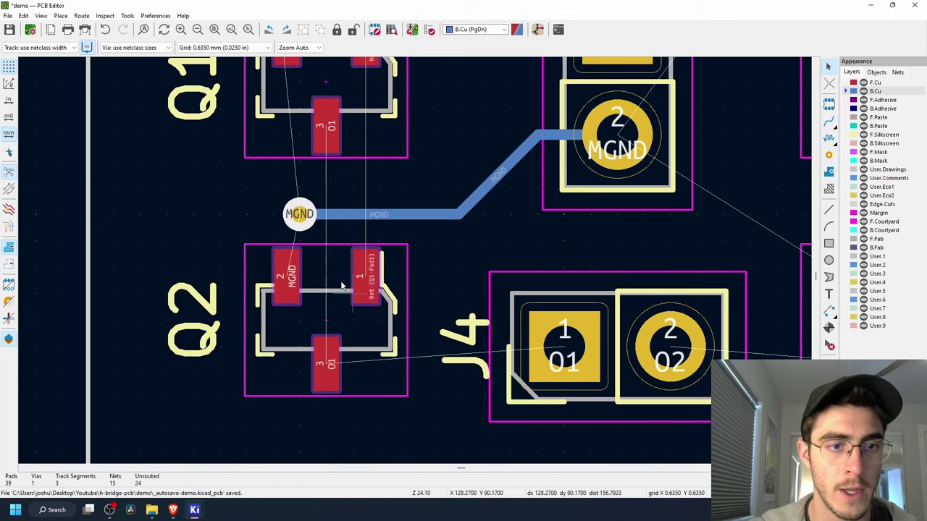
Step: Route an F.Cu track from the MGND via down to Q2's pad 2
middle_click_drag(336, 262, 352, 249)
scroll(353, 252, "up", 3)
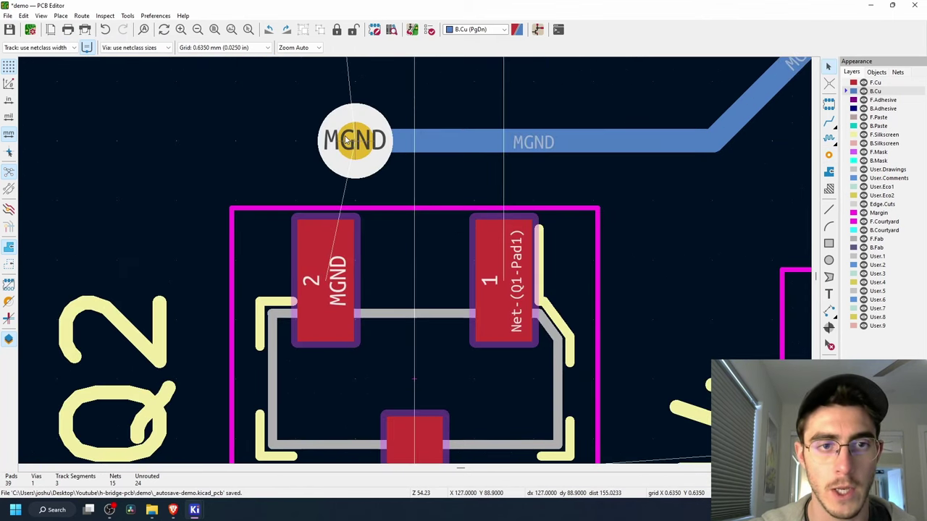
key("Page_Up")
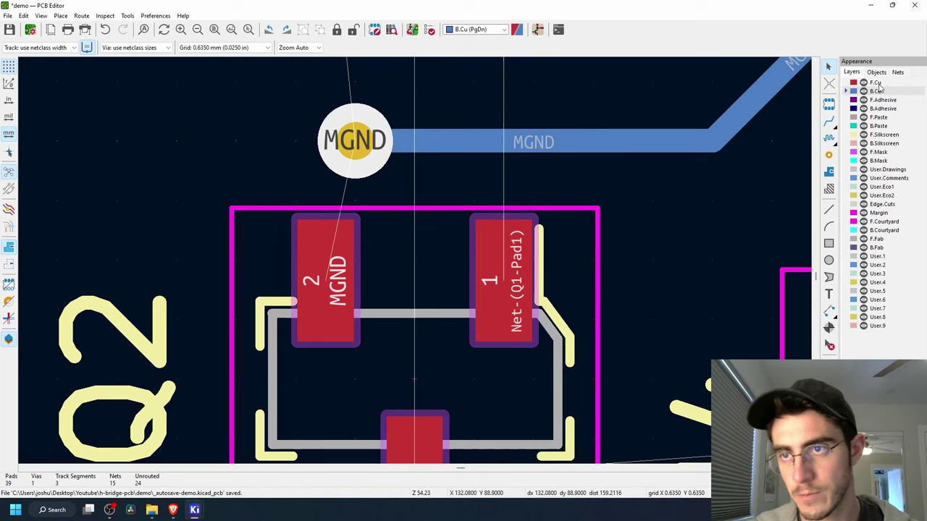
left_click(829, 120)
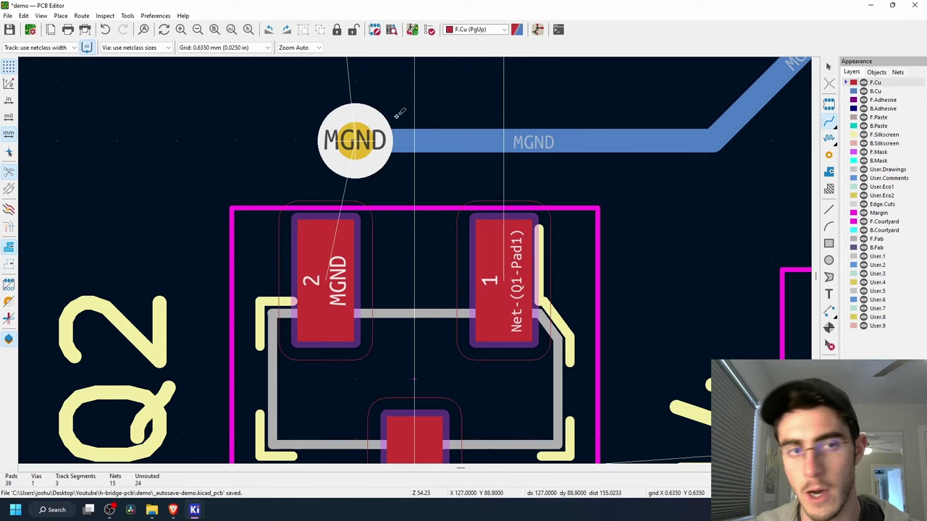
left_click(355, 141)
left_click(325, 263)
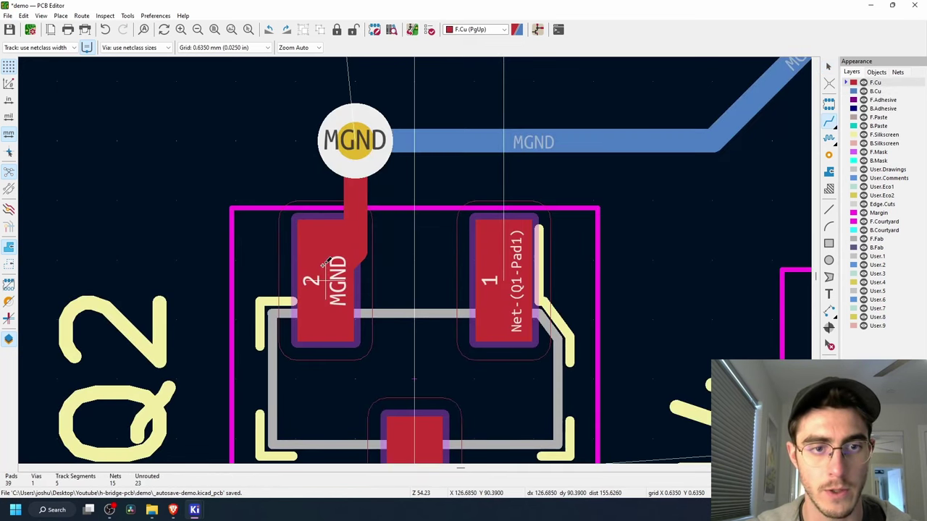
key("Escape")
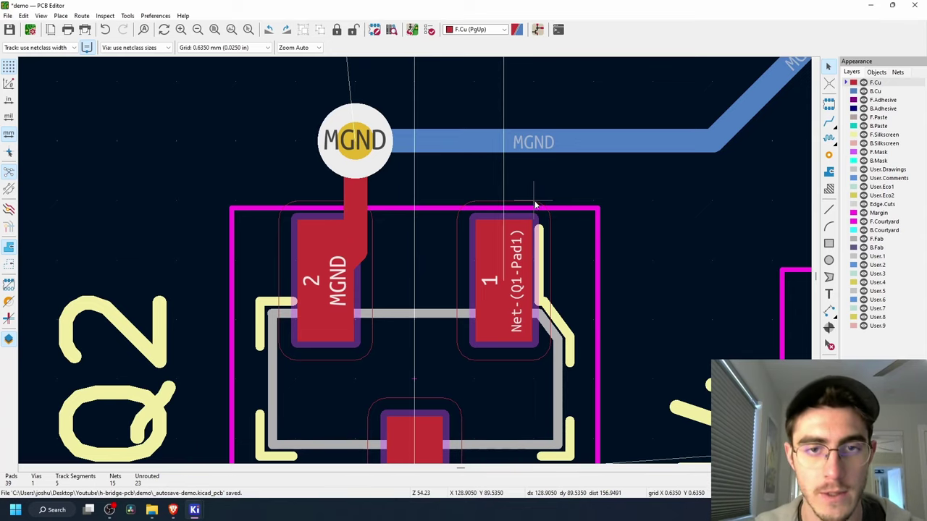
Step: Route a B.Cu track from J2's MGND pad toward Q4, ending just above Q4's pad 2
scroll(530, 202, "down", 4)
scroll(415, 265, "up", 4)
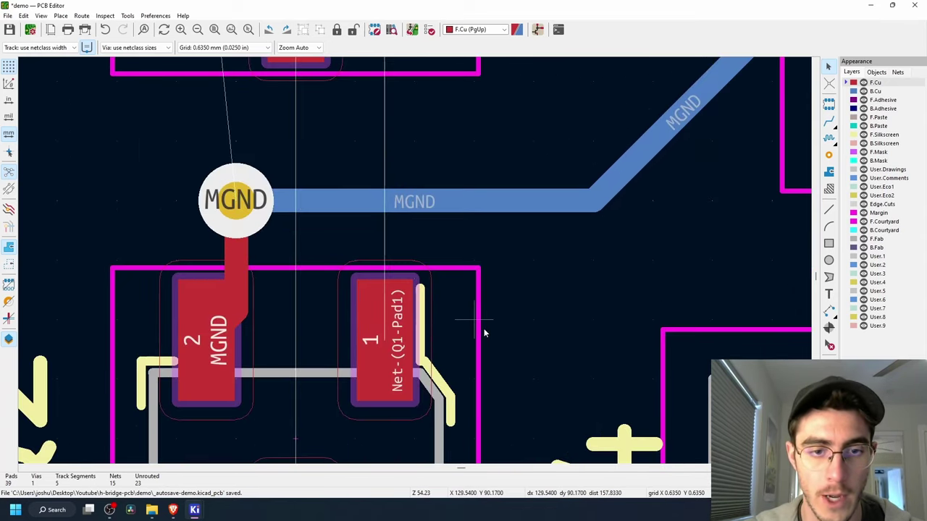
scroll(470, 239, "down", 4)
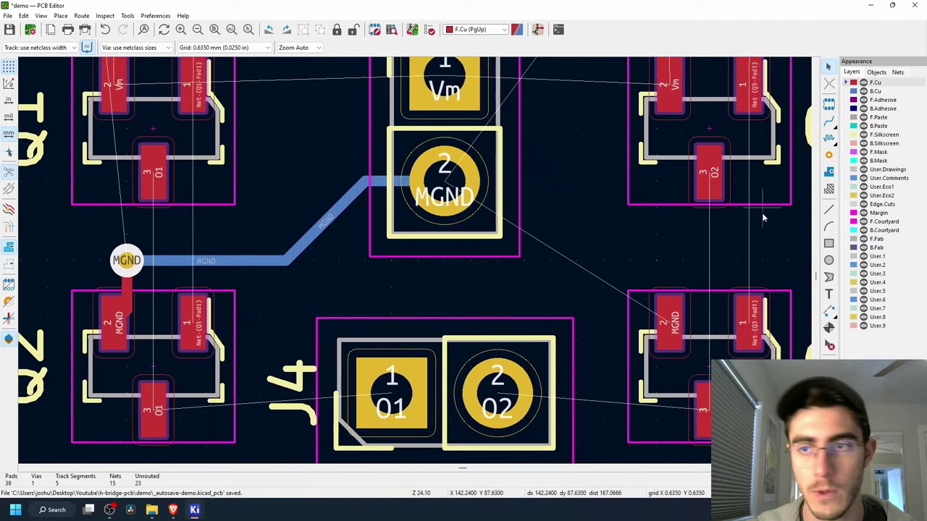
left_click(876, 90)
key("x")
left_click(443, 180)
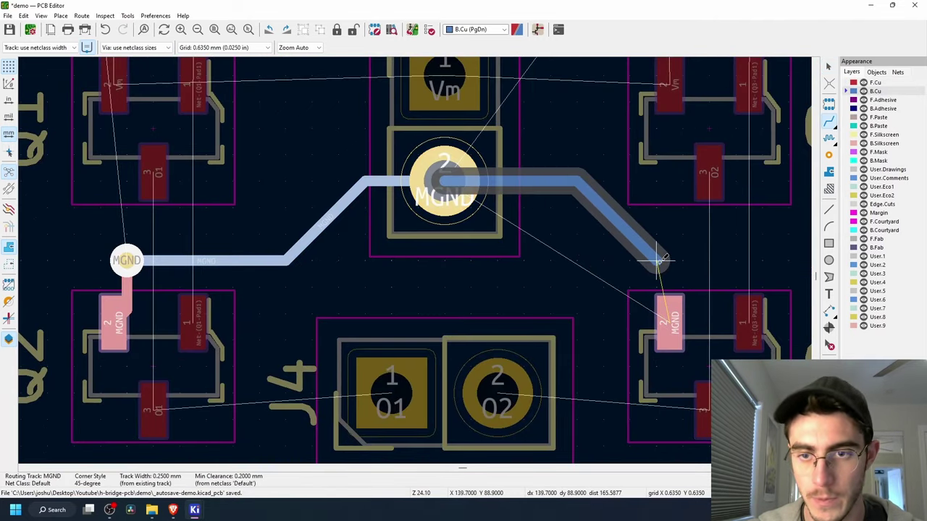
left_click(658, 259)
key("Escape")
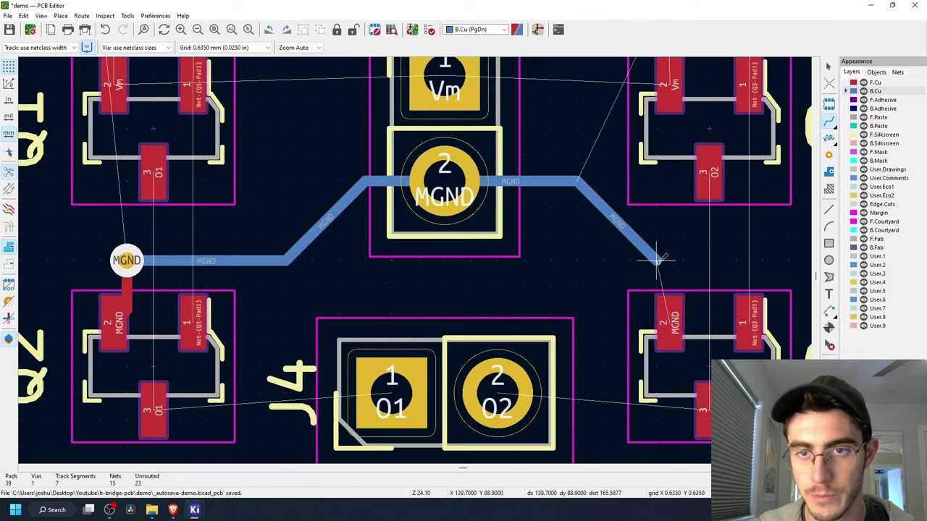
Step: Place a via on the end of the MGND track above Q4
left_click(61, 15)
left_click(80, 42)
left_click(656, 261)
scroll(709, 262, "up", 3)
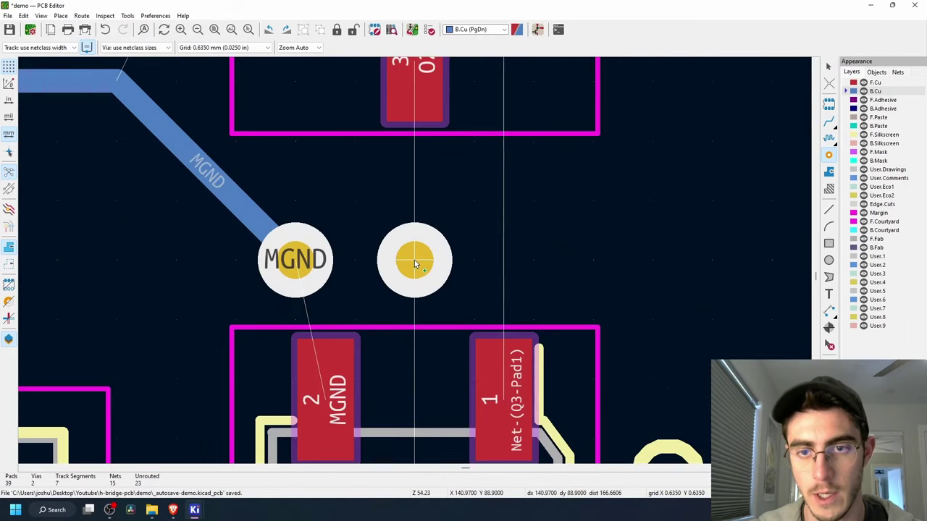
key("Escape")
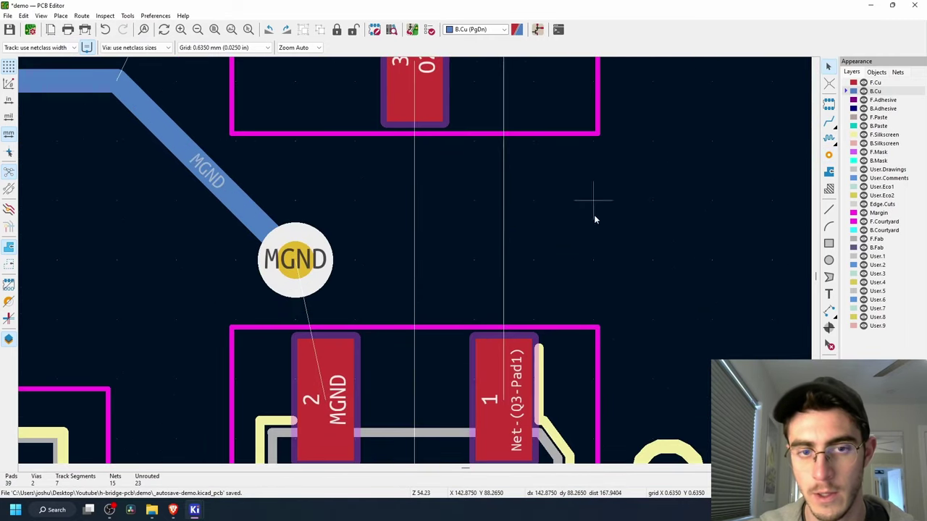
Step: Route an F.Cu track from the MGND via above Q4 to Q4's pad 2
left_click(876, 82)
left_click(829, 121)
left_click(295, 260)
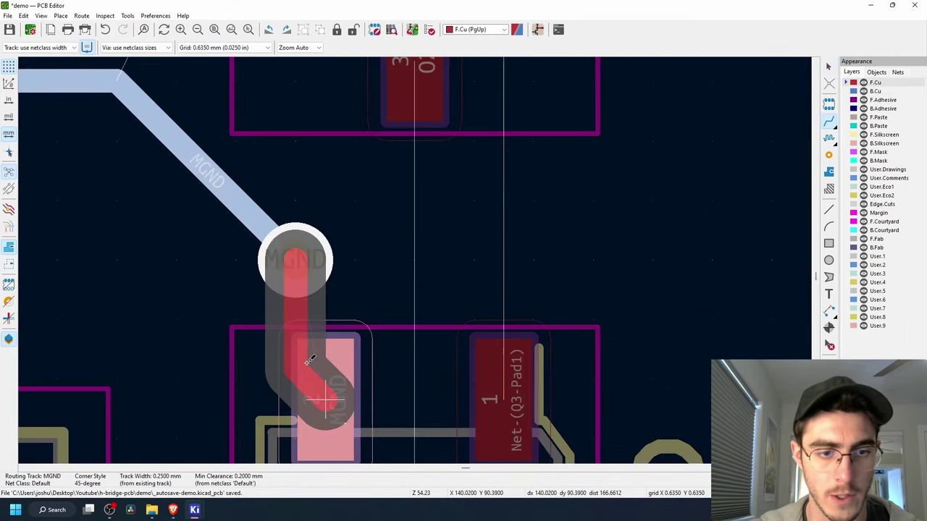
left_click(336, 378)
scroll(337, 378, "down", 6)
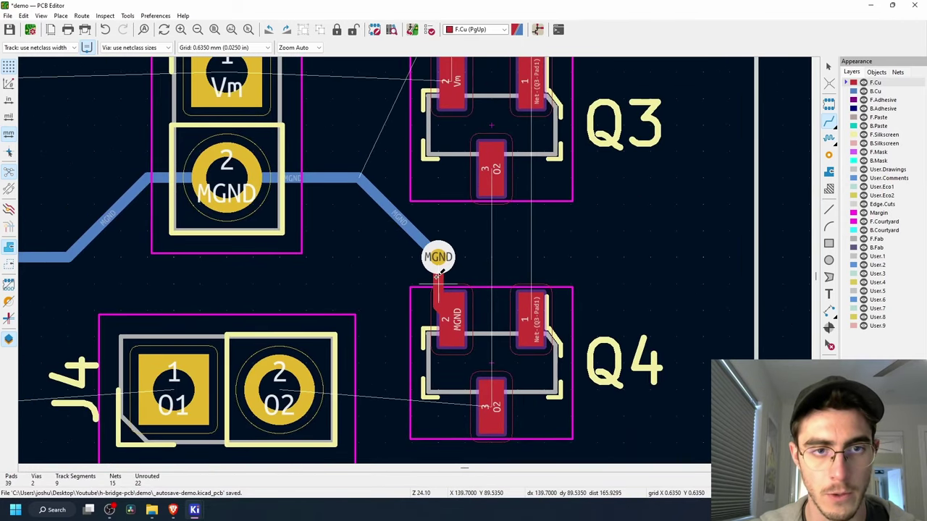
key("Escape")
Step: Route a B.Cu track from the bend in the MGND track between J2 and Q4 up to U2's pad 4
left_click(875, 92)
left_click(829, 124)
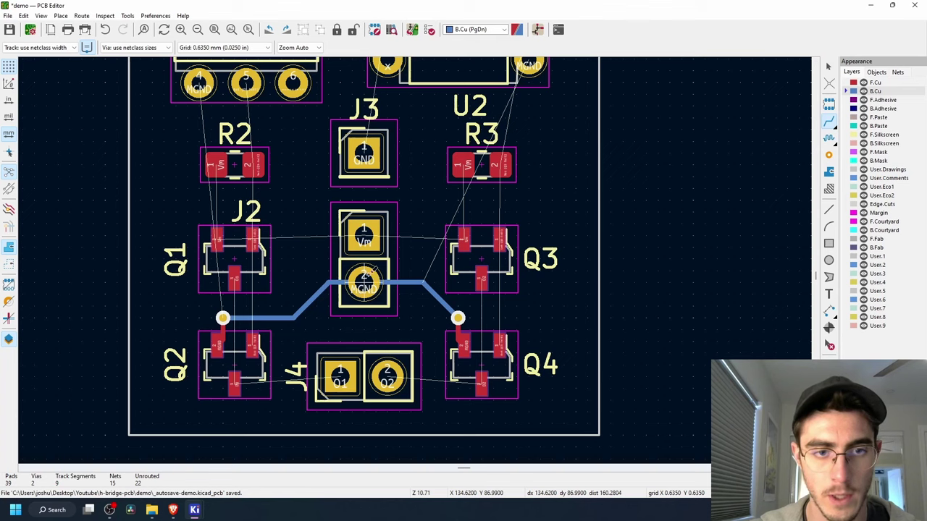
left_click(368, 273)
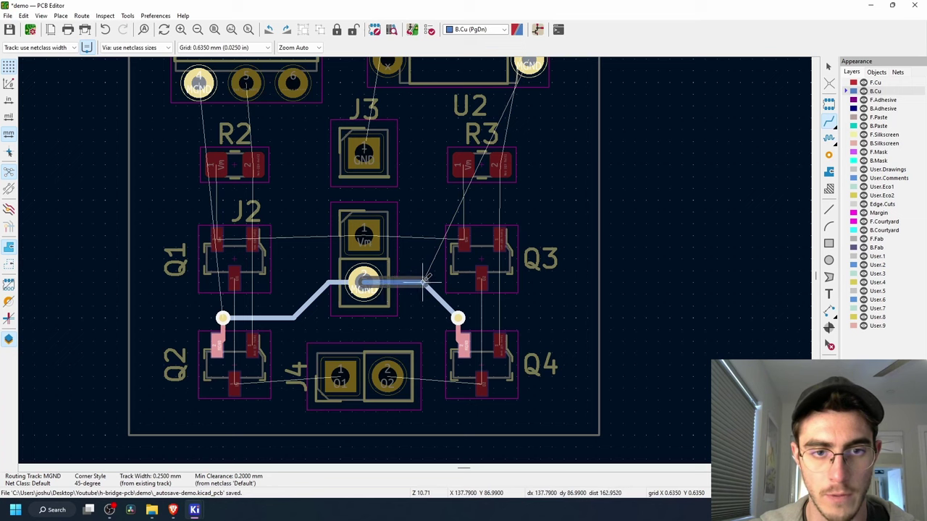
left_click(425, 281)
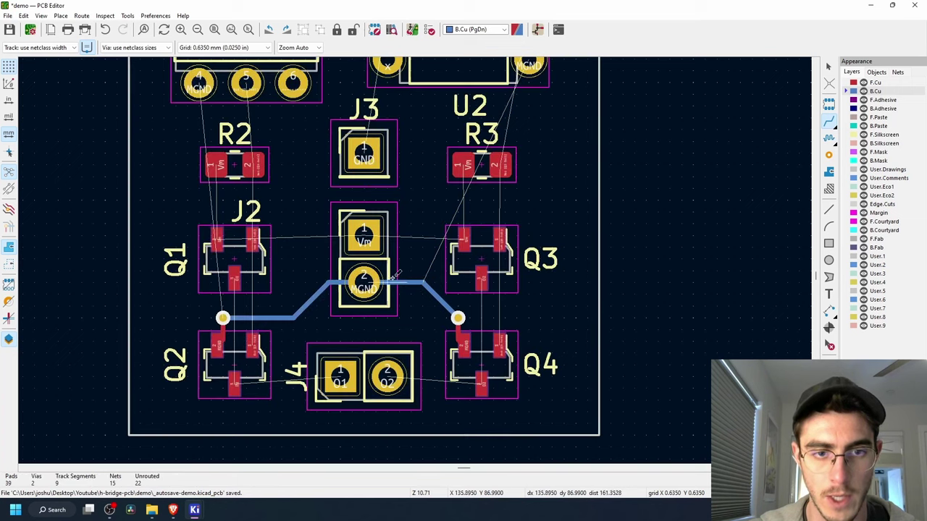
left_click(426, 280)
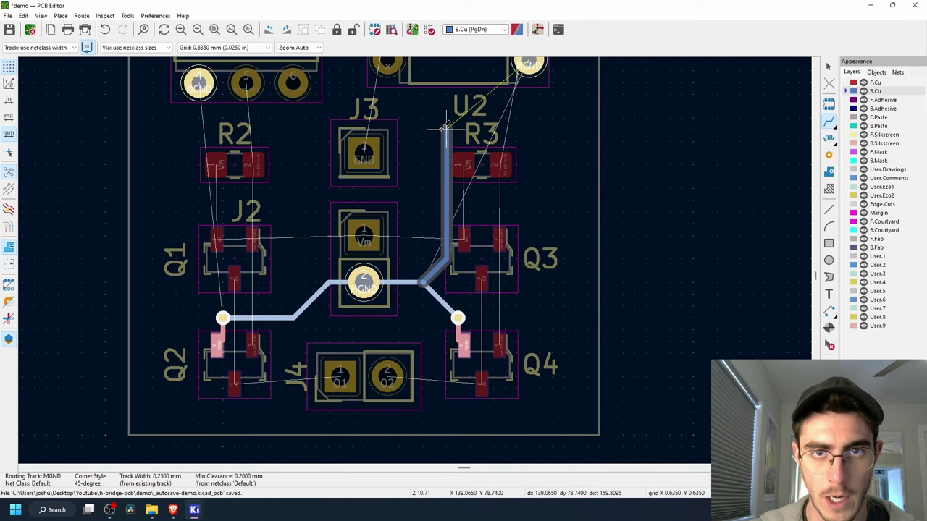
middle_click_drag(438, 126, 435, 196)
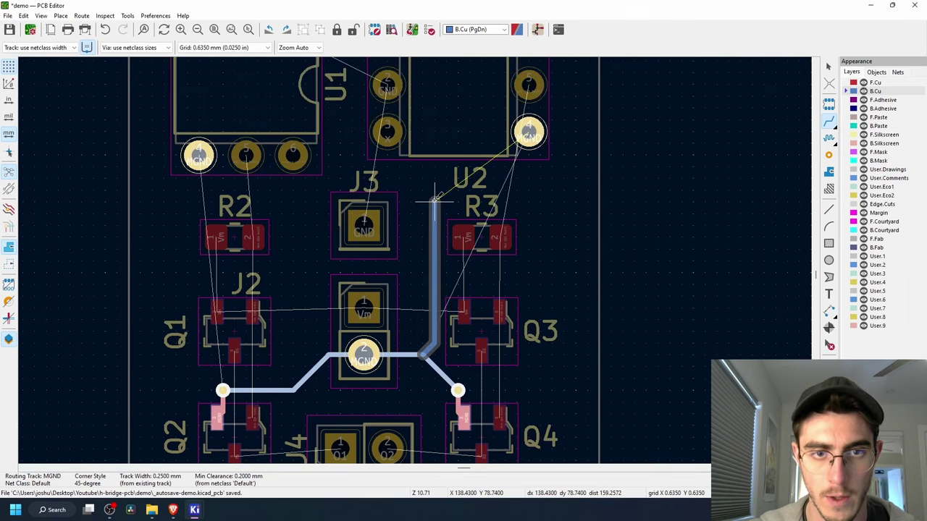
left_click(529, 131)
Step: Route a B.Cu track from U1's pad 4 around the outer side of R2 and Q1 to the MGND via above Q2
middle_click_drag(482, 285, 498, 223)
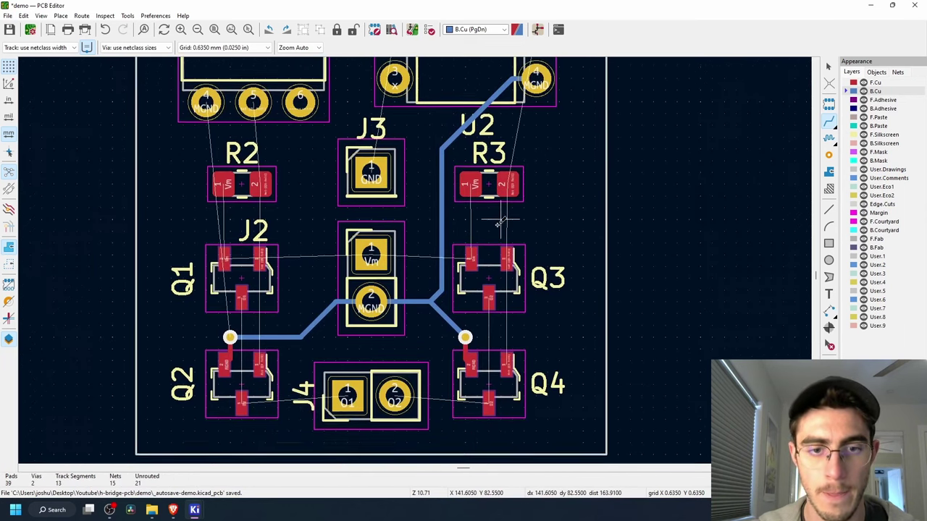
middle_click_drag(541, 194, 528, 296)
middle_click_drag(467, 337, 519, 267)
middle_click_drag(403, 307, 403, 293)
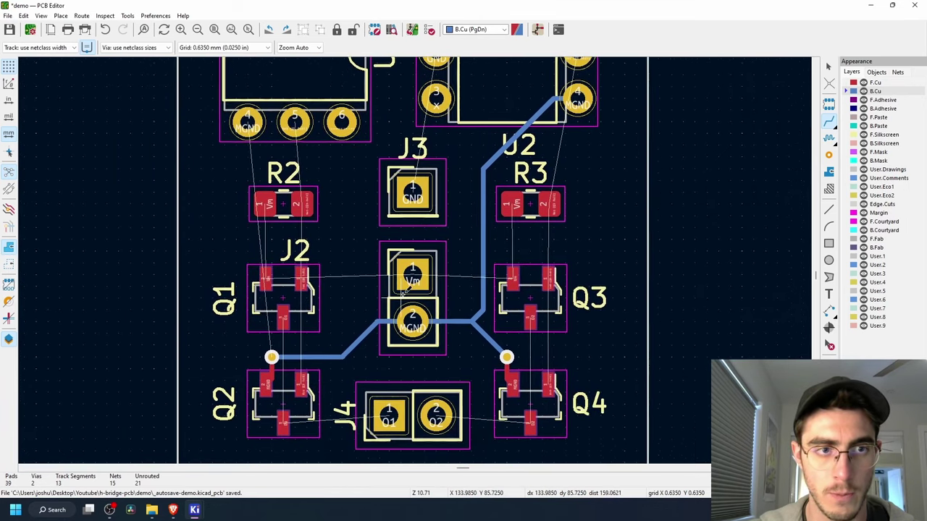
scroll(403, 290, "left", 3)
left_click(331, 137)
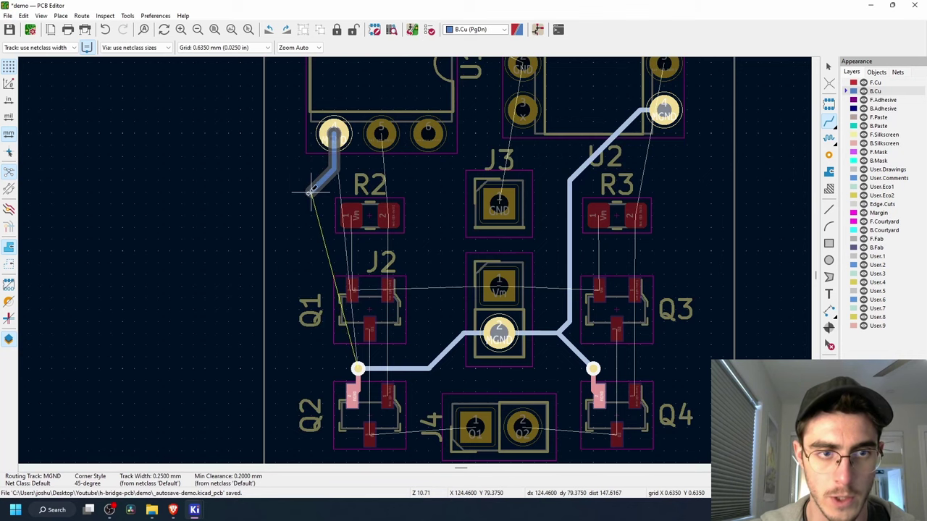
scroll(312, 250, "down", 1)
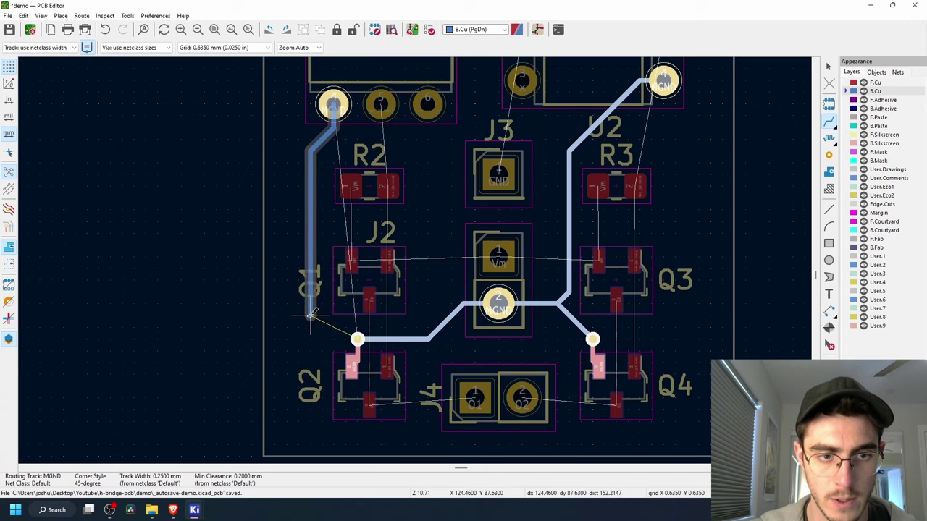
left_click(358, 339)
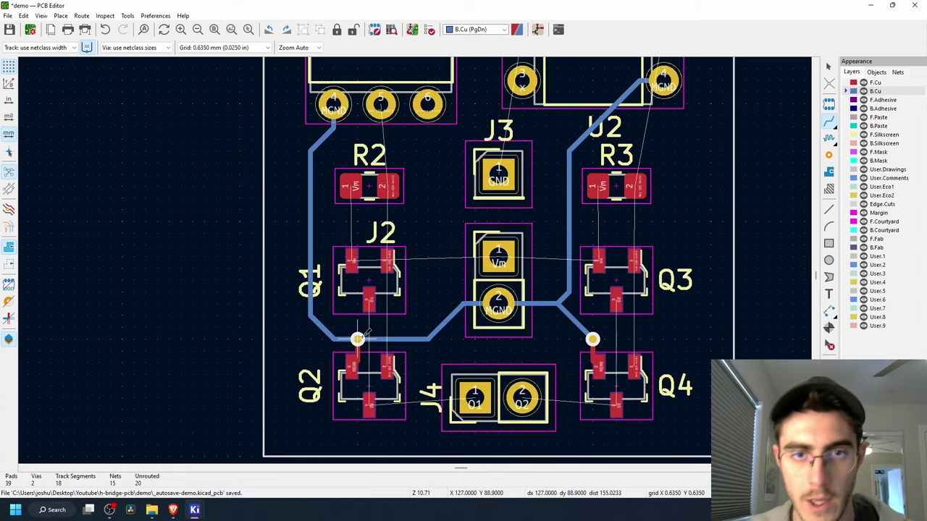
Step: Route a B.Cu track from J3's GND pad to U2's pad 2
scroll(413, 300, "up", 5)
scroll(422, 246, "up", 2)
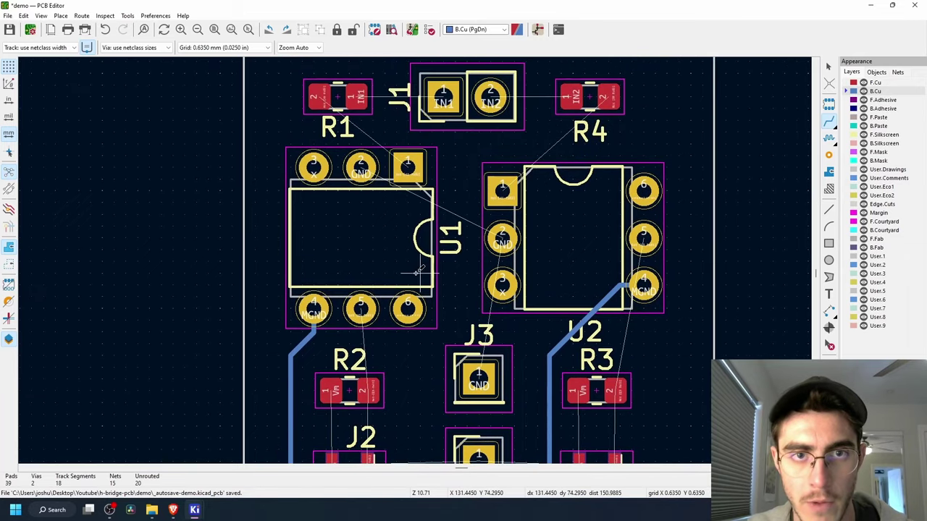
scroll(451, 265, "down", 5)
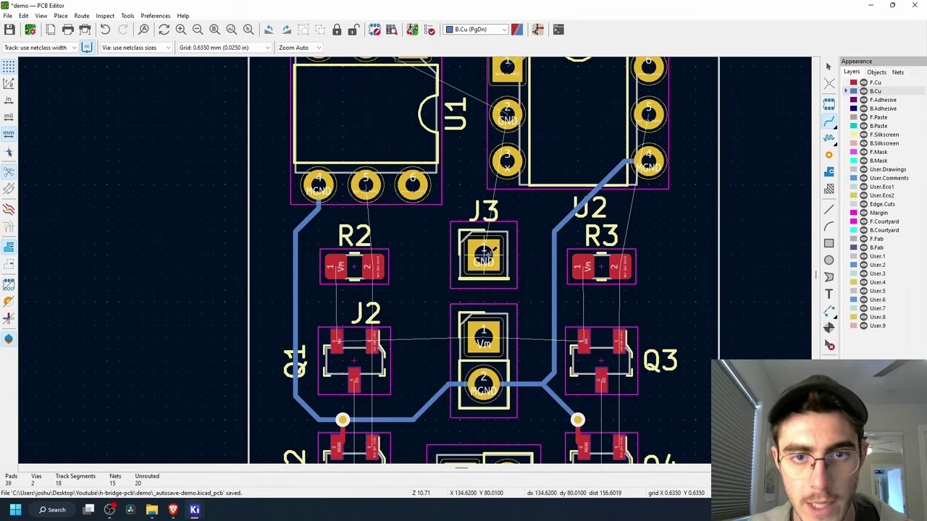
left_click(483, 250)
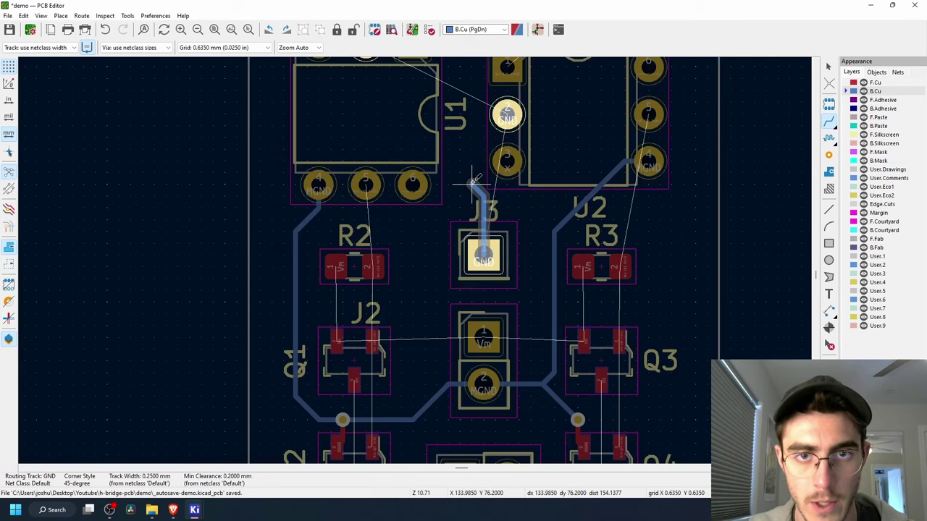
left_click(514, 108)
scroll(534, 174, "up", 3)
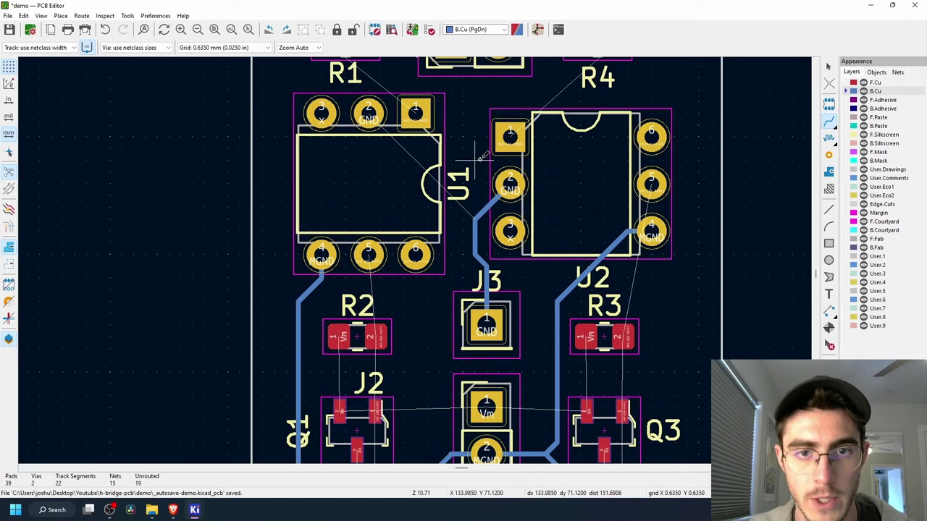
right_click(478, 157)
left_click(366, 112)
left_click(365, 112)
key("Escape")
key("Escape")
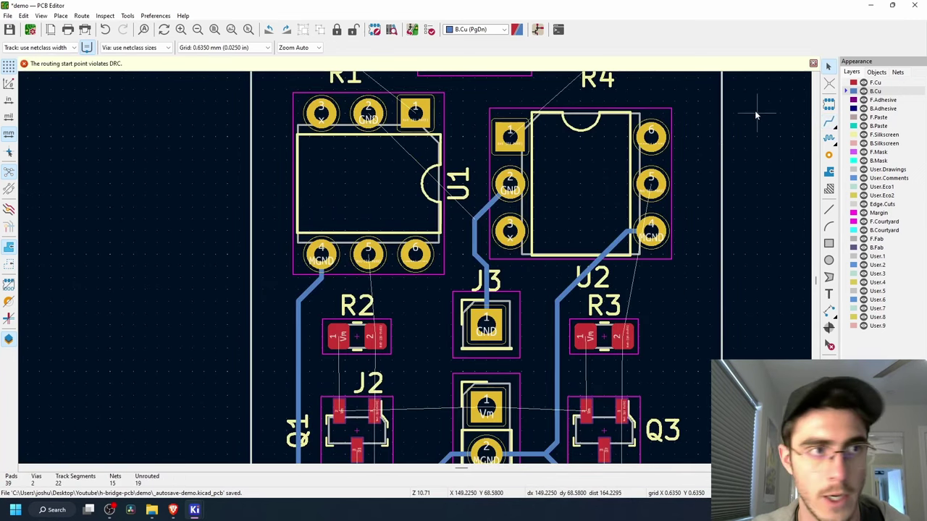
left_click(813, 64)
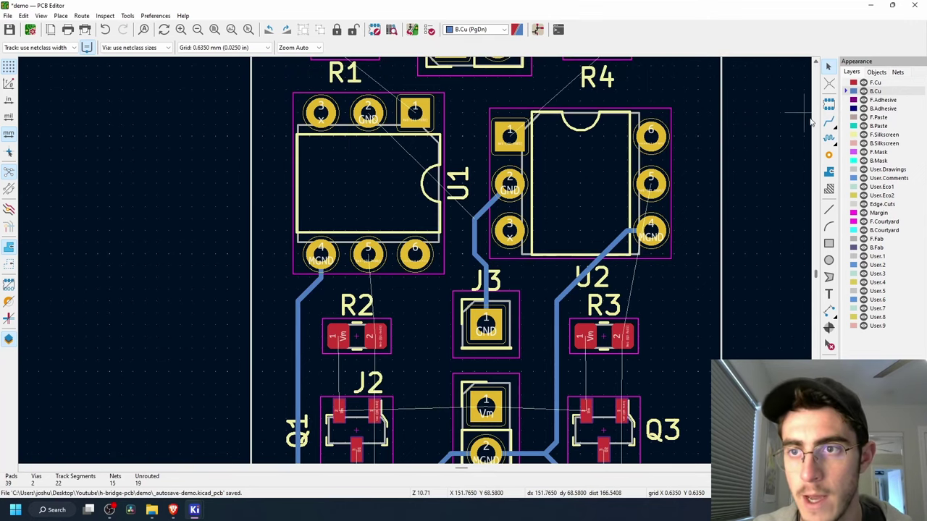
Step: Route a GND track on the back copper layer from pad 2 of U1 to the existing GND track leading to J3
left_click(829, 121)
left_click(368, 117)
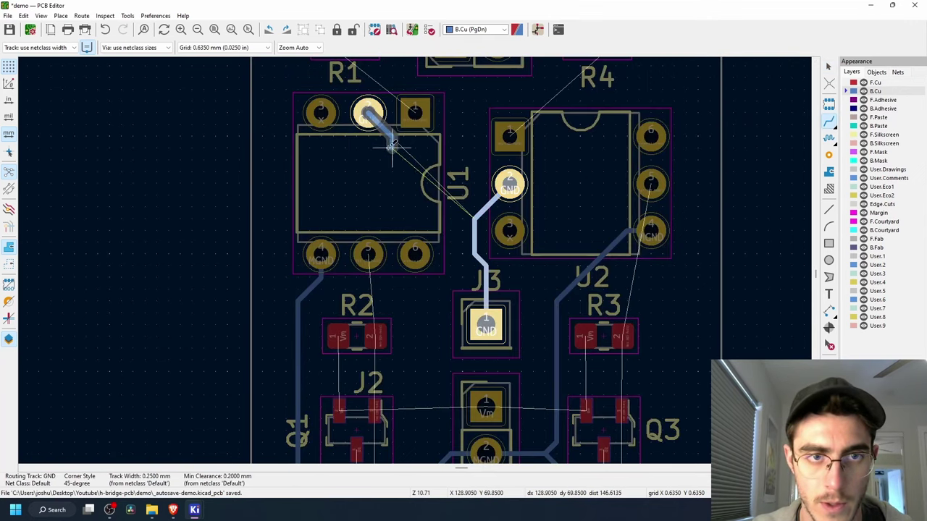
left_click(483, 289)
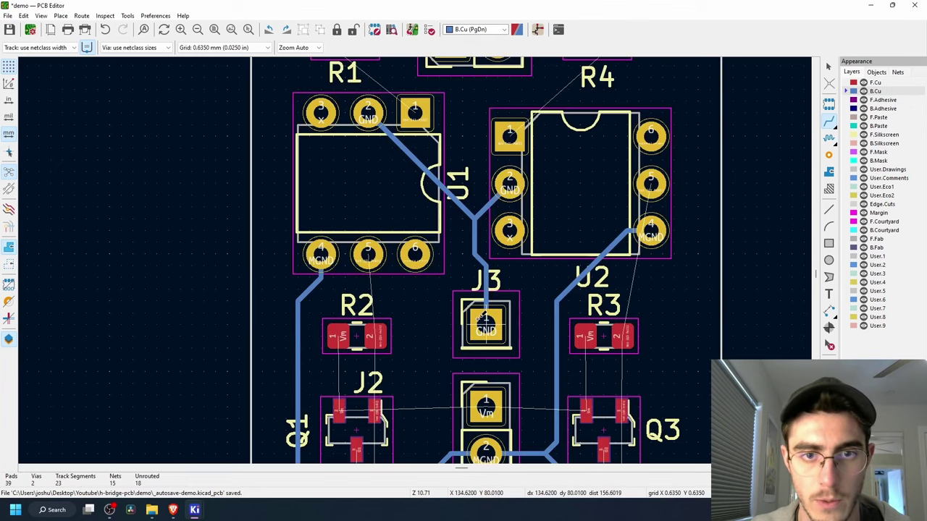
Step: Make F.Cu the active layer and route the O1 track from pad 3 of Q2 below the footprints to pad 1 of J4
middle_click_drag(489, 160, 483, 226)
middle_click_drag(484, 282, 509, 137)
middle_click_drag(531, 232, 523, 127)
scroll(531, 125, "down", 2)
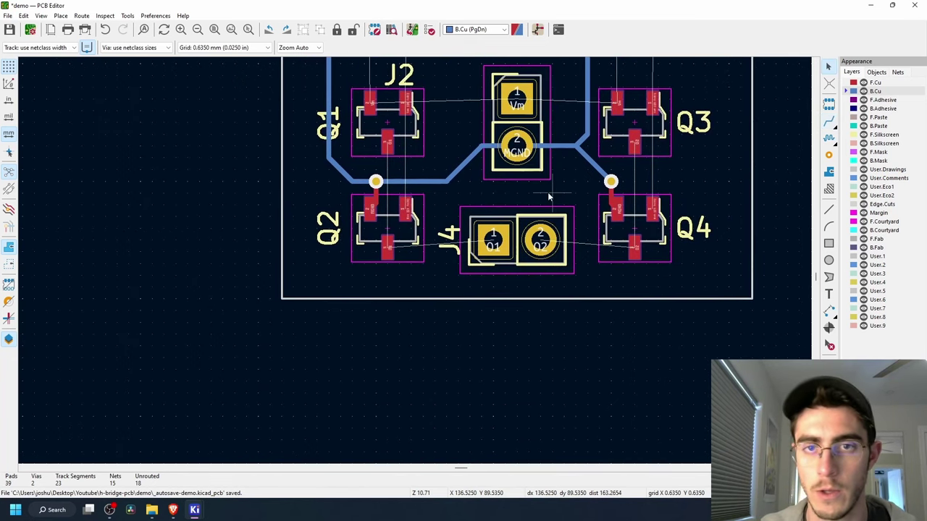
left_click(876, 82)
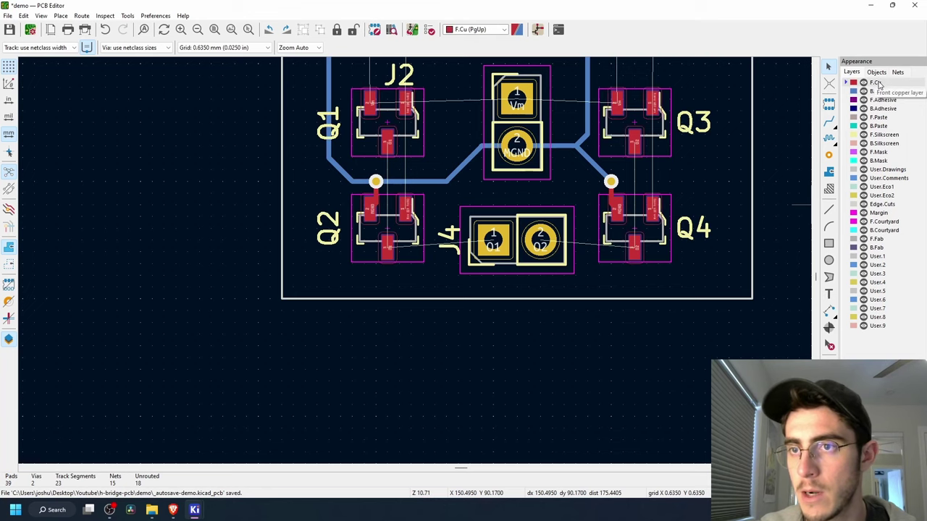
left_click(829, 120)
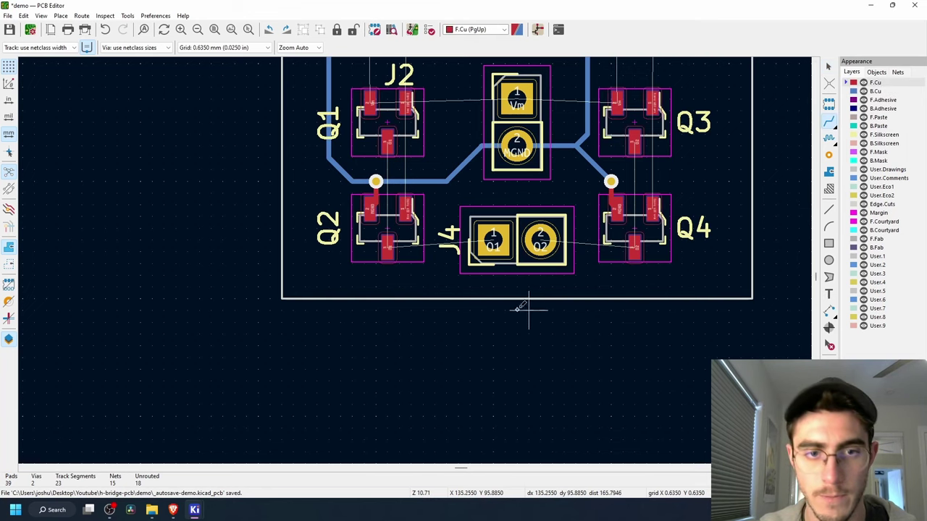
scroll(463, 254, "up", 3)
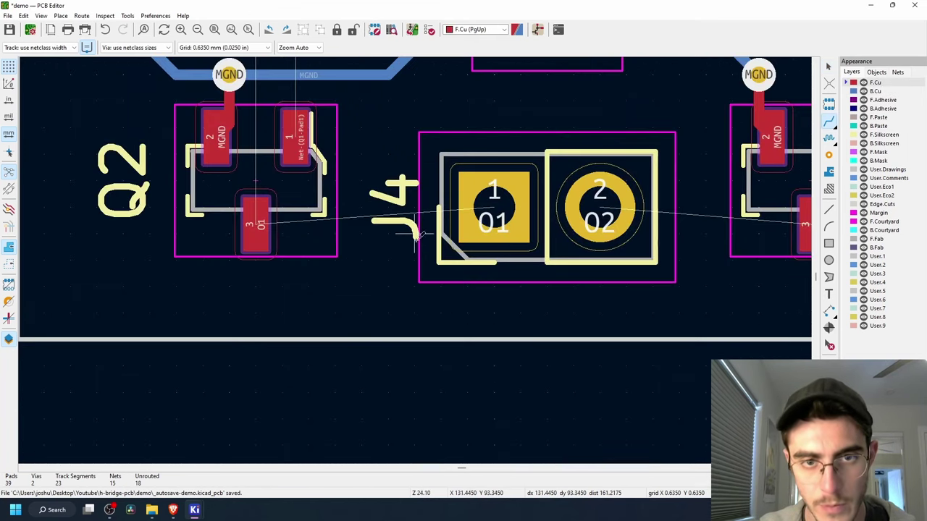
left_click(255, 204)
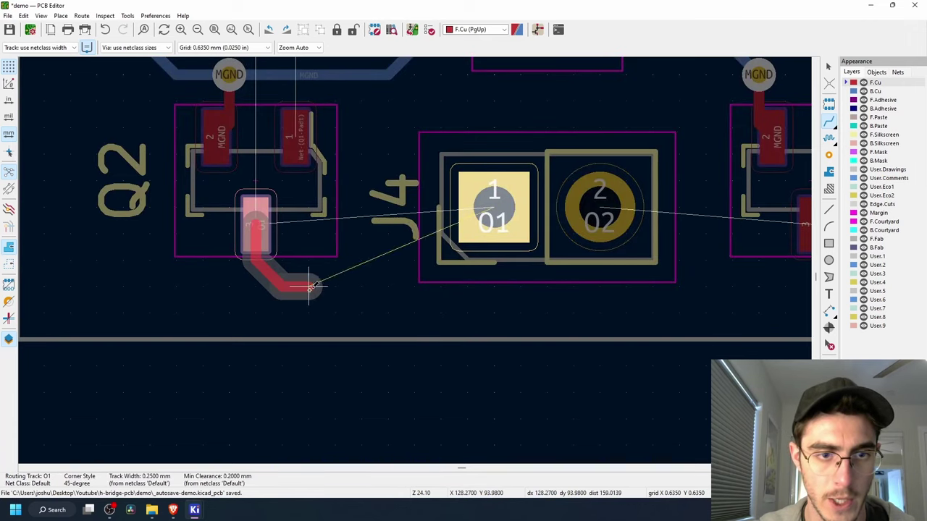
left_click(490, 208)
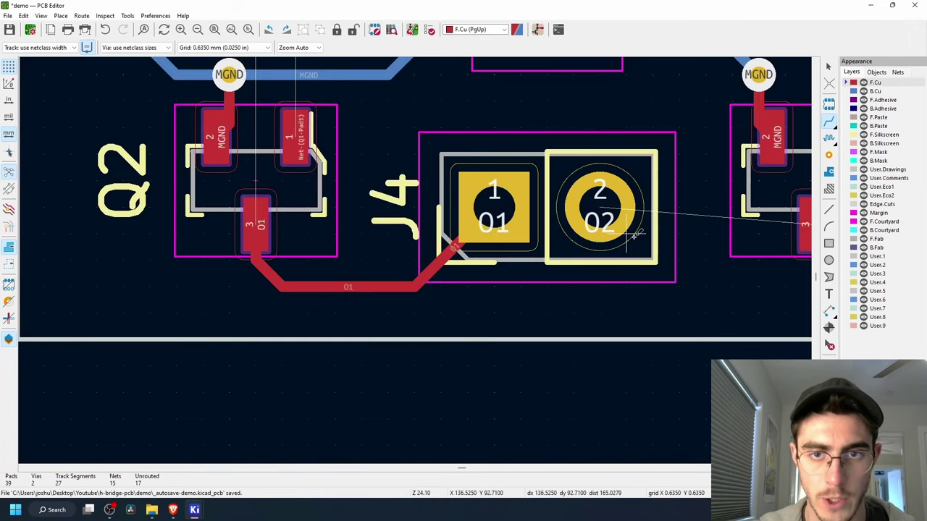
Step: Route the O2 track on the front copper from pad 2 of J4 to pad 3 of Q4, mirroring the O1 track
middle_click_drag(632, 239, 513, 203)
left_click(485, 172)
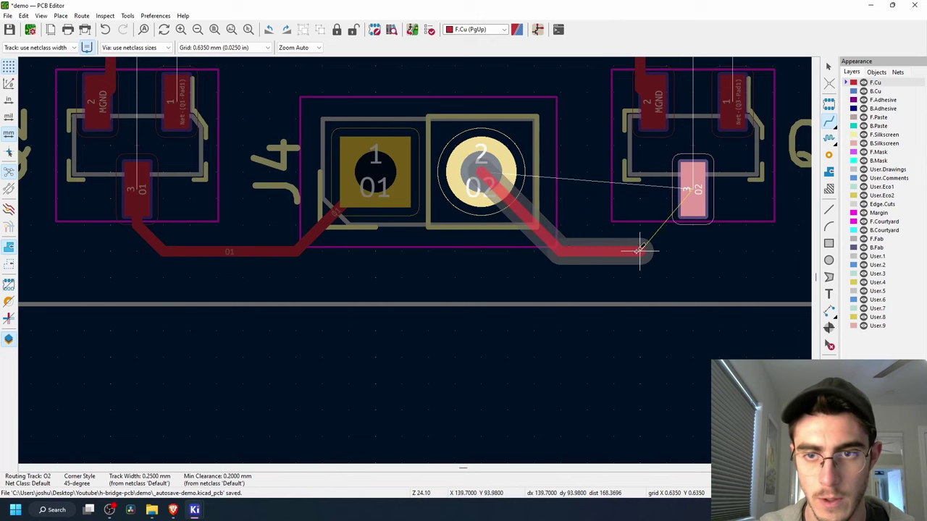
left_click(696, 175)
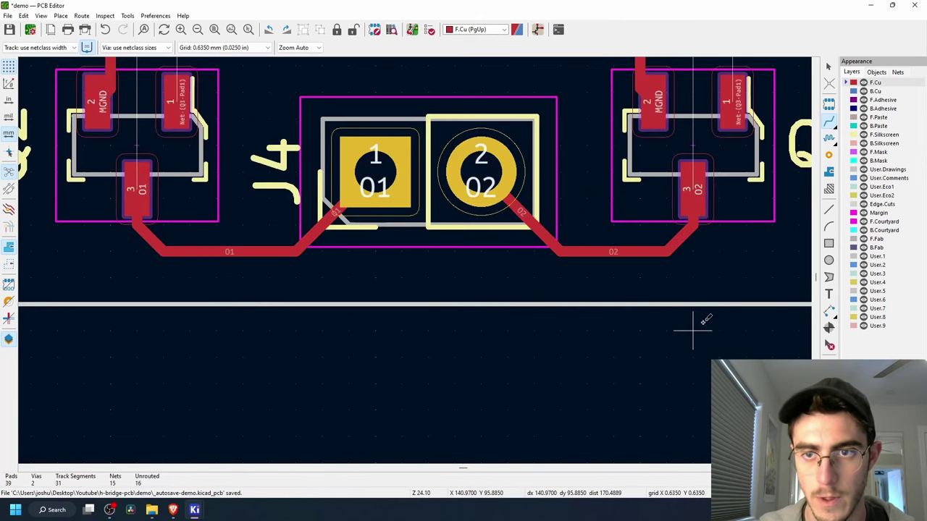
Step: Route the O2 track on the front copper straight down from pad 3 of Q3 to pad 3 of Q4
scroll(668, 225, "down", 1)
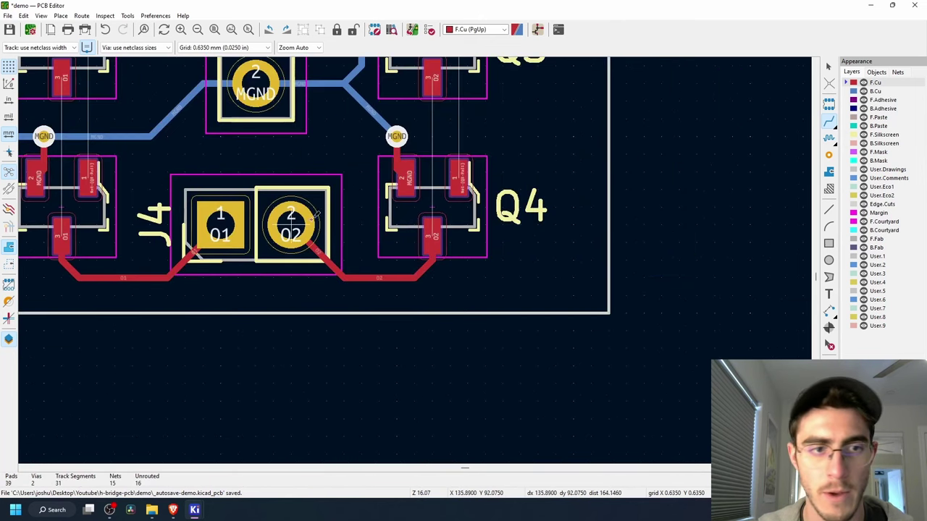
middle_click_drag(321, 207, 433, 211)
middle_click_drag(366, 147, 430, 180)
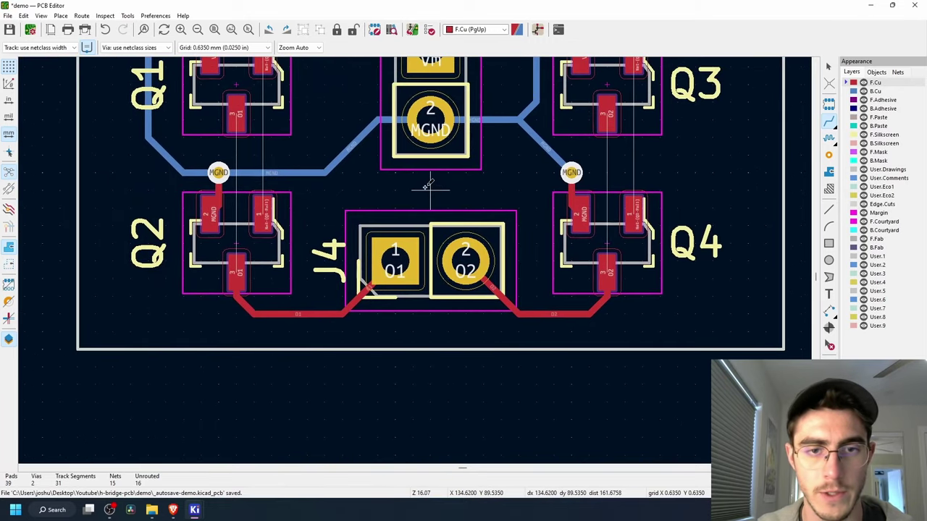
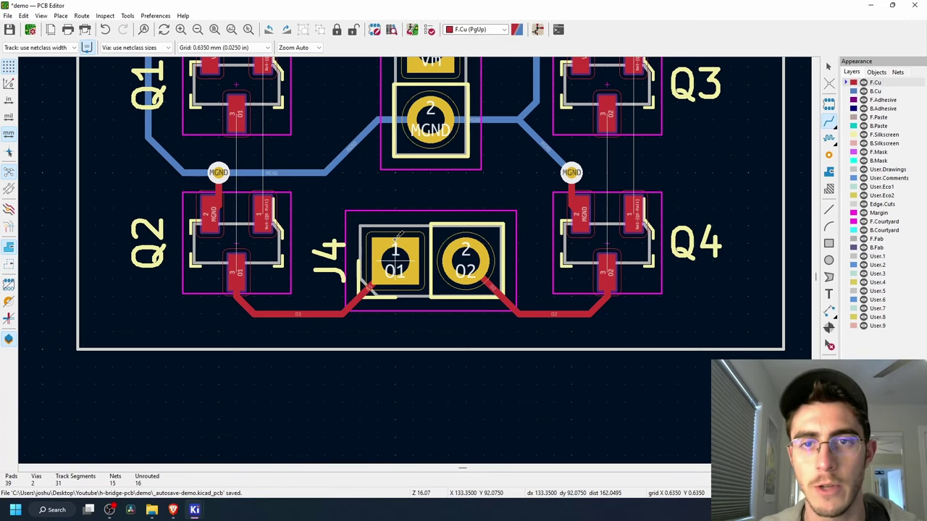
scroll(569, 368, "up", 2)
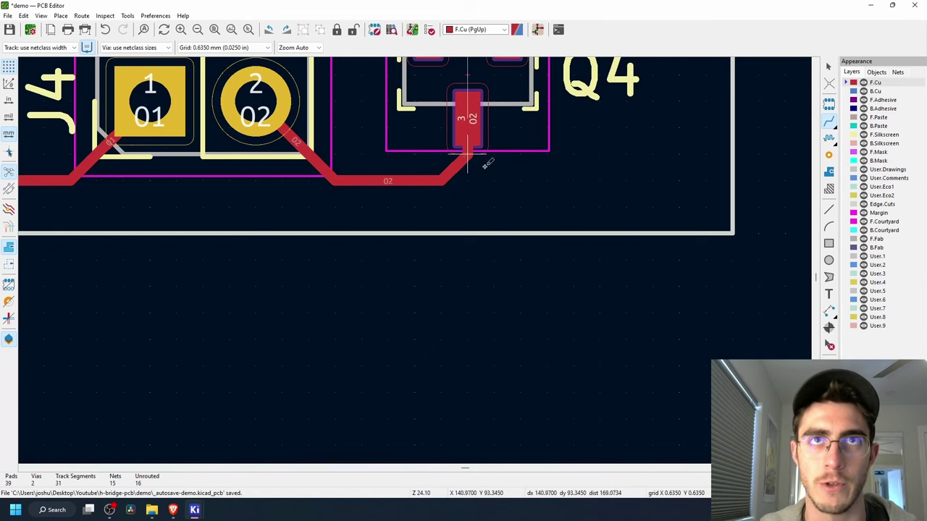
middle_click_drag(441, 130, 412, 227)
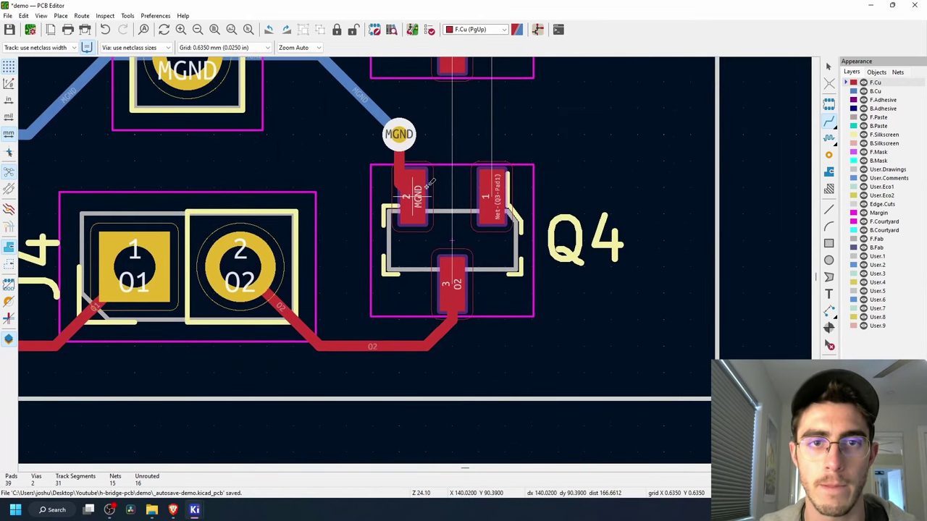
scroll(429, 181, "down", 2)
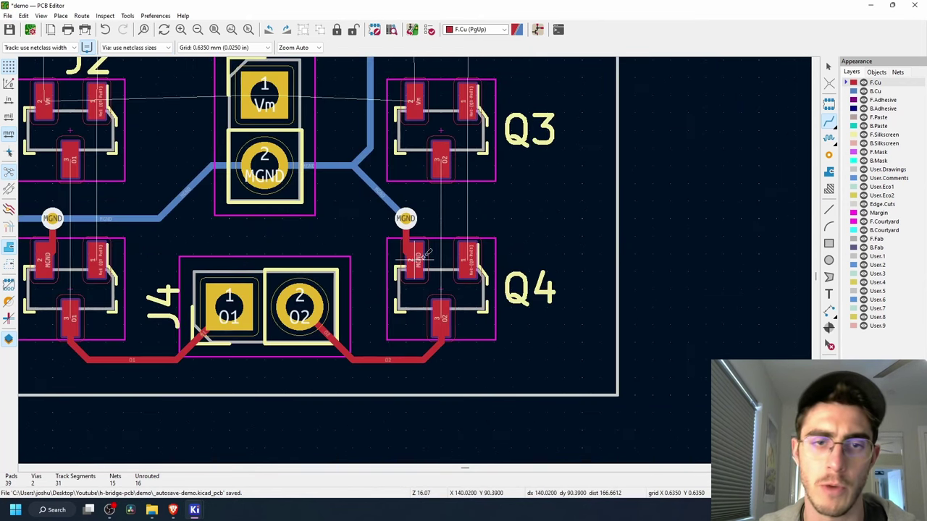
left_click(444, 155)
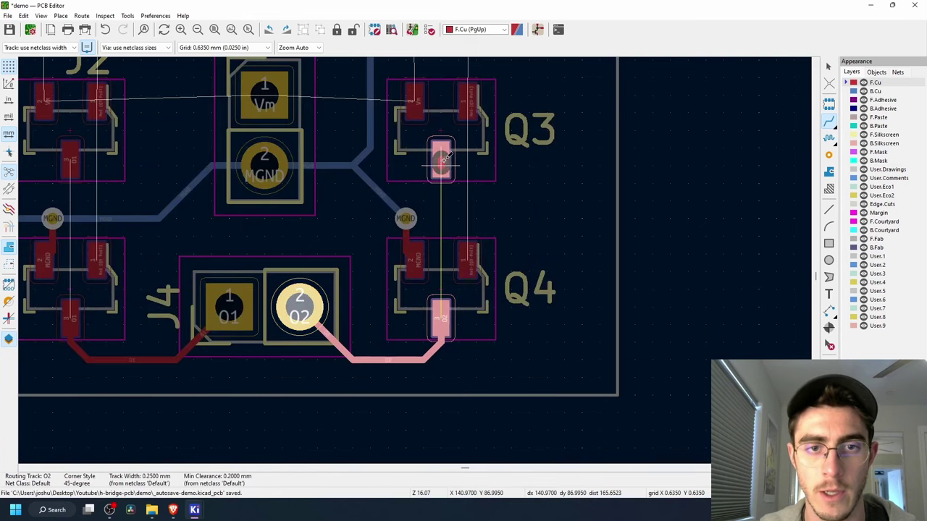
left_click(441, 317)
Step: Route the O1 track on the front copper from pad 3 of Q1 down to pad 3 of Q2
middle_click_drag(147, 237, 402, 226)
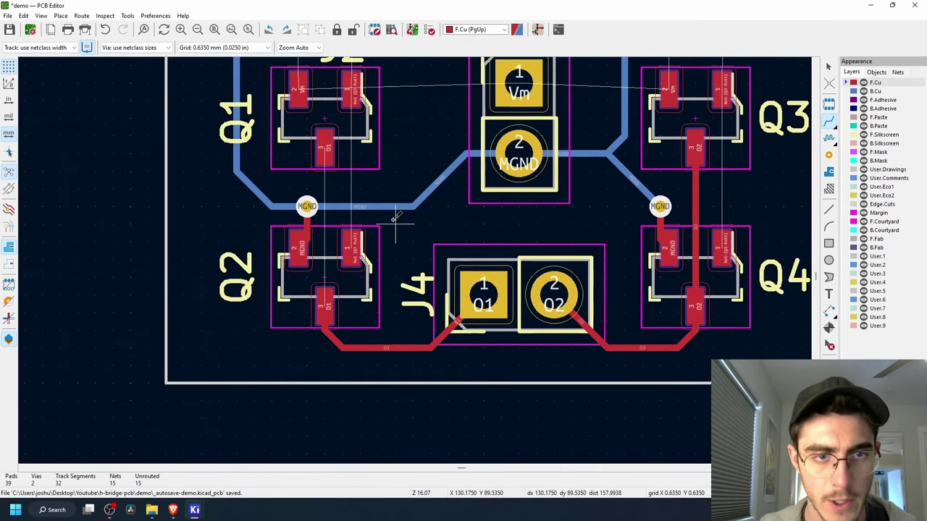
left_click(325, 144)
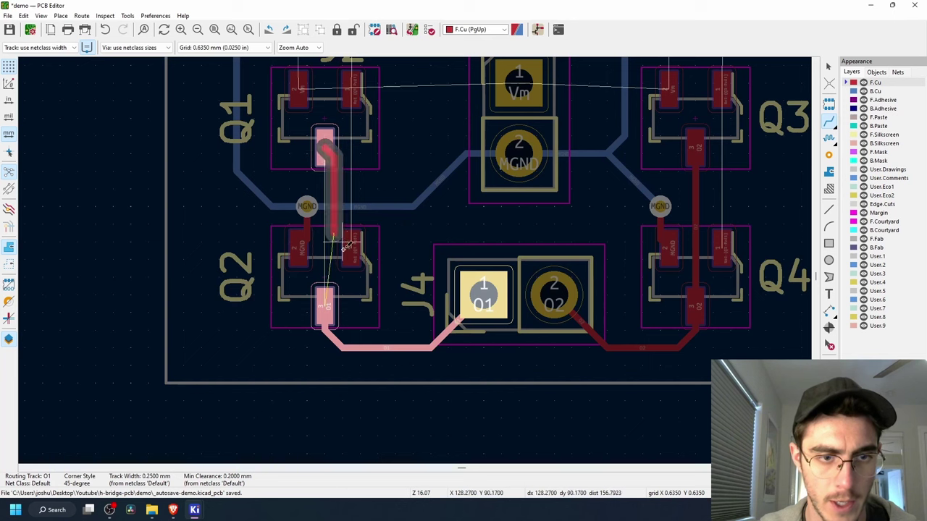
left_click(327, 303)
Step: Connect pad 1 of Q1 to pad 1 of Q2 with a vertical front copper track
scroll(435, 226, "up", 2)
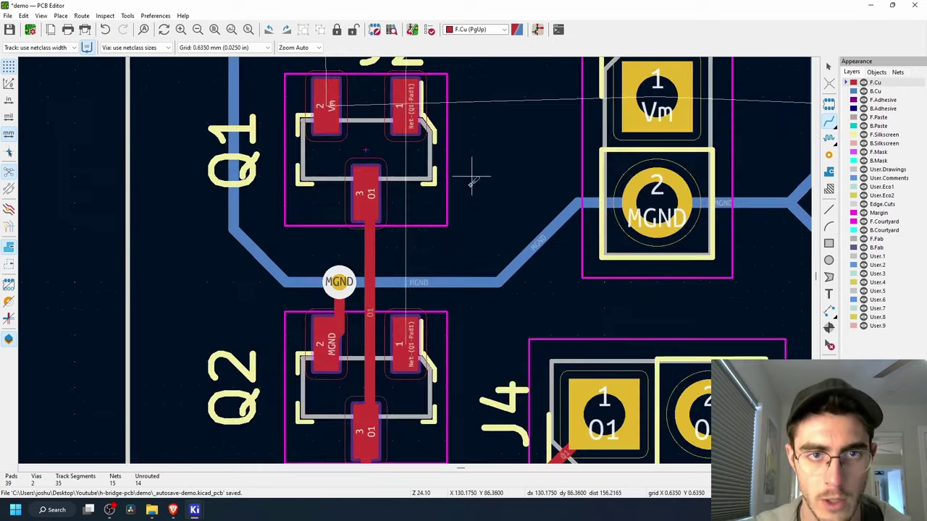
left_click(374, 70)
left_click(375, 317)
Step: Connect pad 1 of Q3 to pad 1 of Q4 with a vertical front copper track
middle_click_drag(438, 186, 492, 260)
middle_click_drag(787, 299, 341, 231)
middle_click_drag(585, 218, 529, 236)
left_click(478, 91)
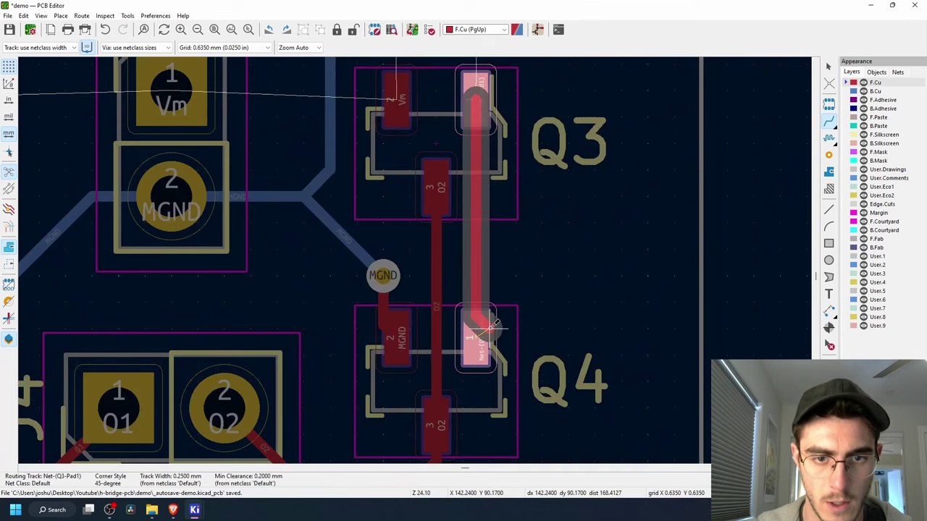
left_click(478, 326)
Step: Route the Vm track on the front copper from pad 1 of R3 to pad 2 of Q3
scroll(433, 290, "down", 3)
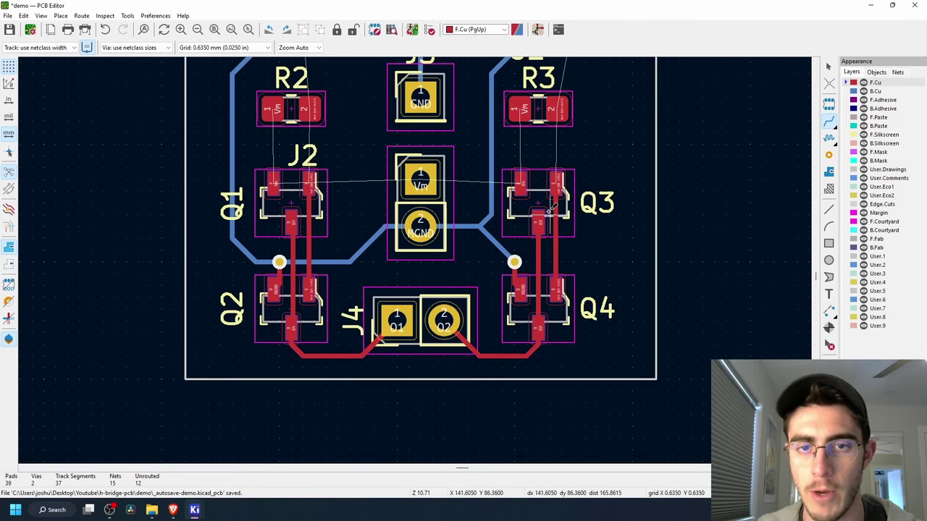
scroll(552, 208, "up", 2)
middle_click_drag(374, 294, 531, 195)
middle_click_drag(580, 67, 496, 187)
left_click(444, 122)
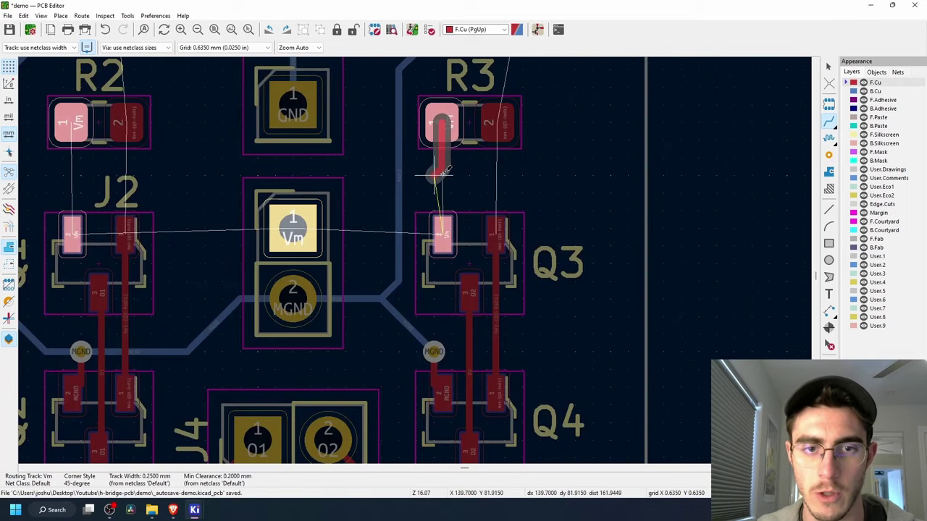
left_click(448, 228)
Step: Route the Vm track on the front copper from pad 1 of R2 to pad 2 of Q1 and end routing there
middle_click_drag(296, 231, 457, 251)
left_click(239, 143)
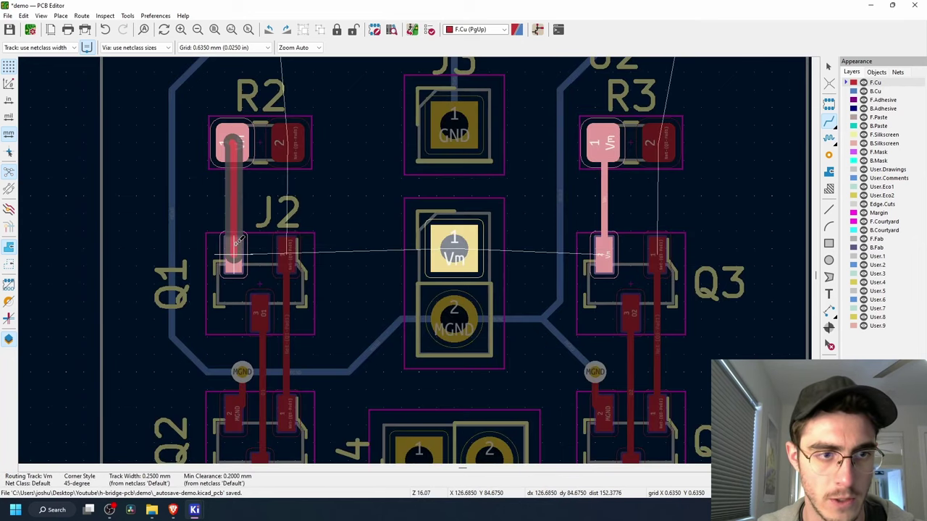
right_click(234, 248)
key("Escape")
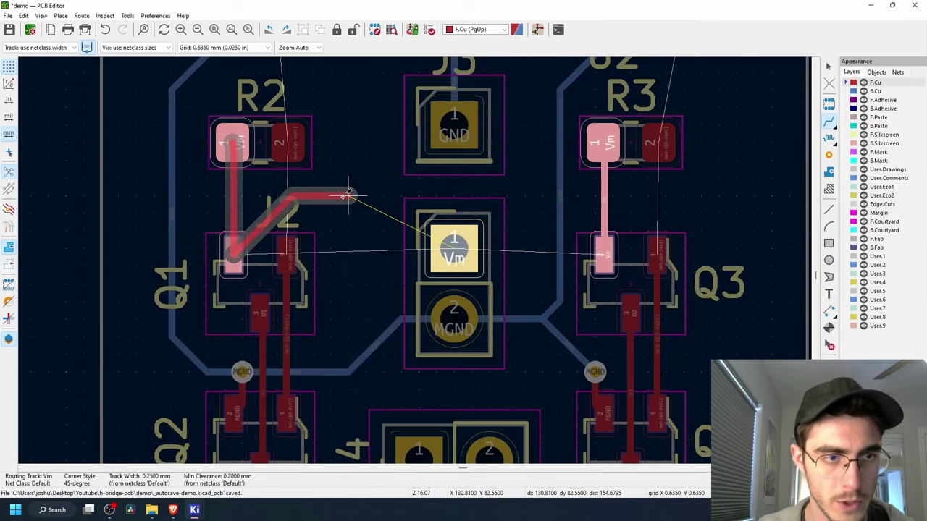
key("Escape")
key("Escape")
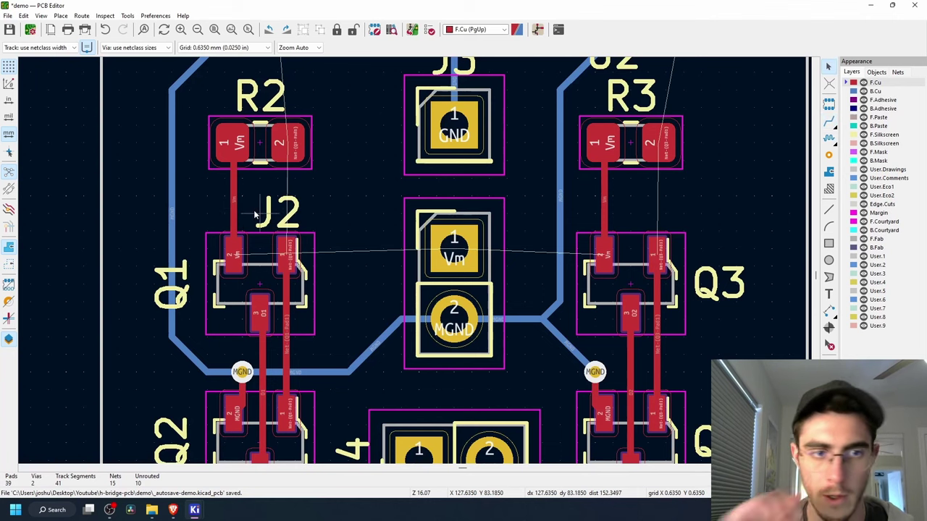
Step: Route a front copper track from pad 2 of R2 down to pad 1 of Q1
scroll(255, 214, "up", 3)
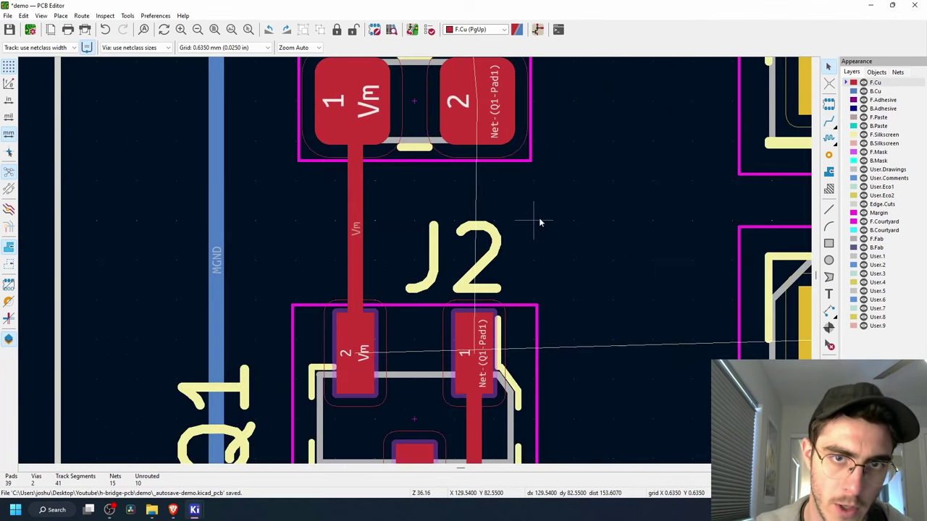
middle_click_drag(540, 221, 463, 197)
scroll(443, 223, "down", 3)
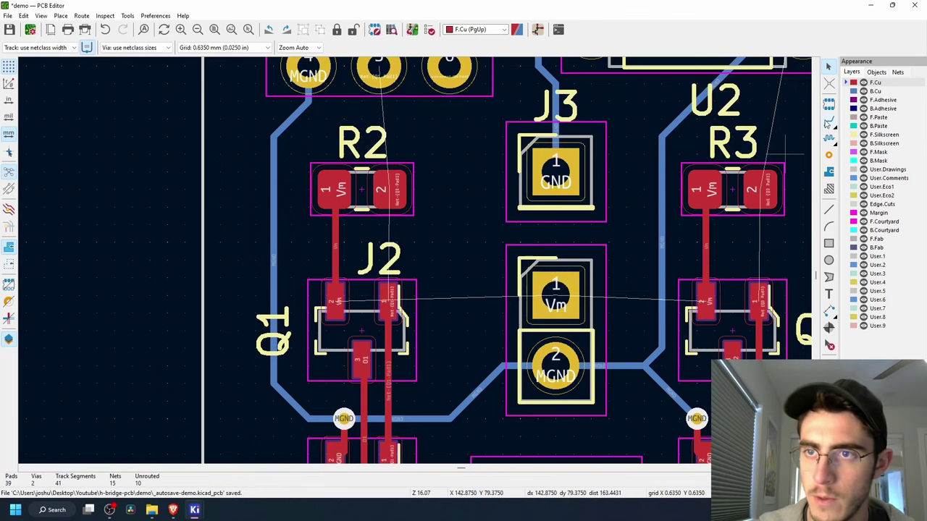
left_click(829, 122)
left_click(391, 189)
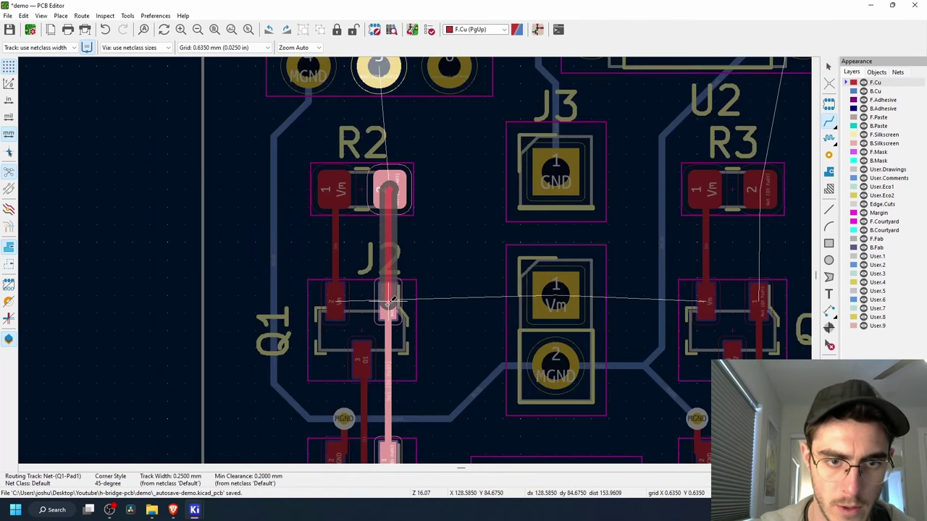
left_click(389, 297)
Step: Route a short Vm stub on the front copper from pad 1 of connector J2 toward Q1, ending before Q1's outline
scroll(439, 326, "up", 2)
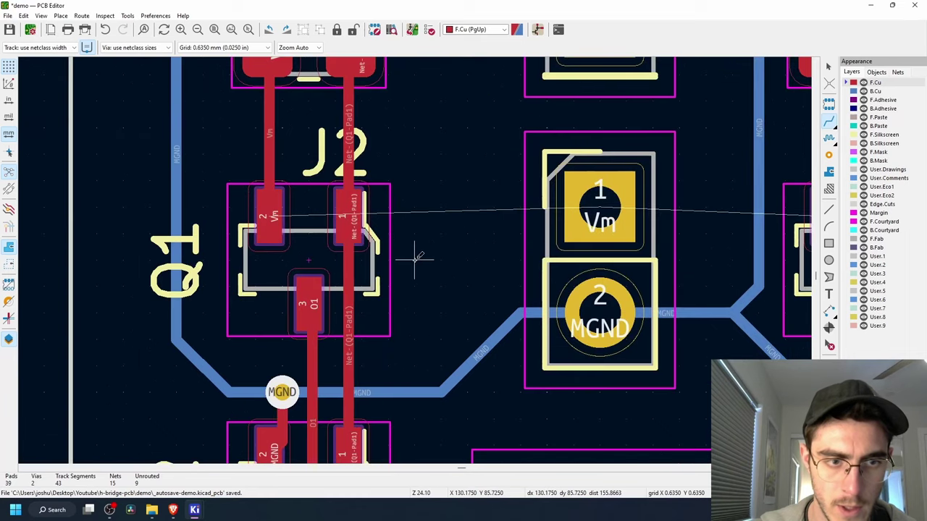
scroll(467, 250, "right", 3)
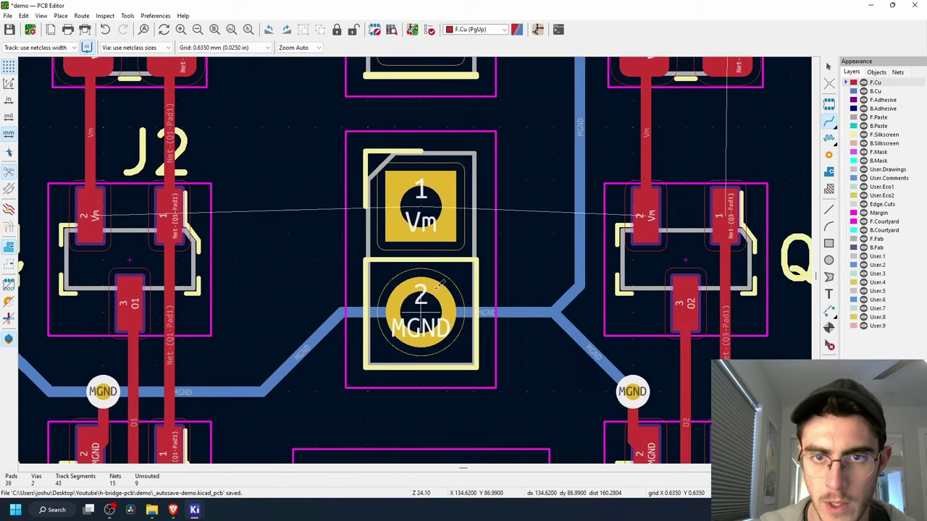
scroll(368, 265, "down", 2)
scroll(390, 224, "left", 3)
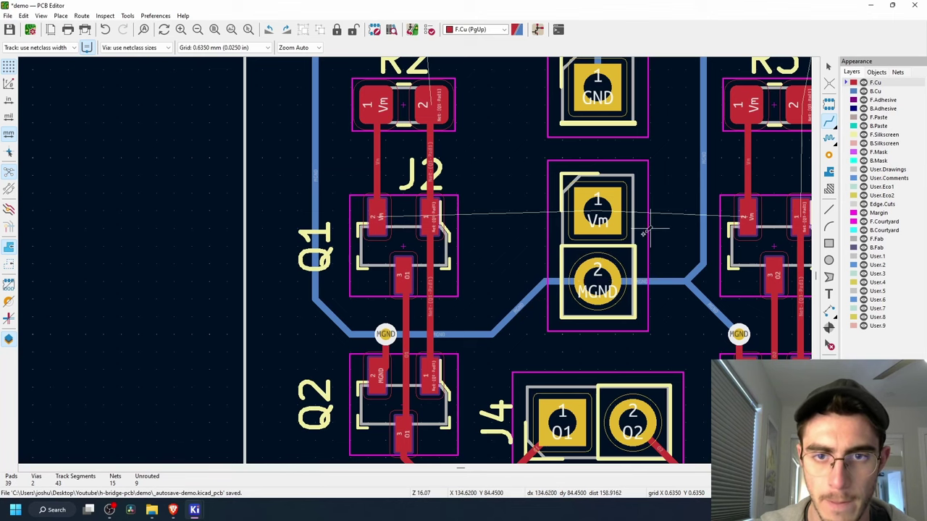
left_click(602, 206)
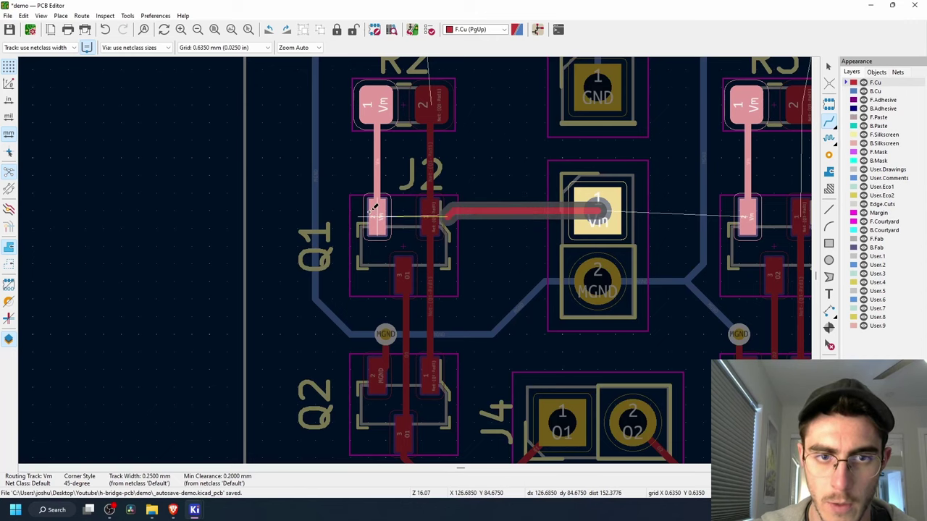
left_click(497, 212)
key("Escape")
Step: Place a via on the free end of the Vm stub between connector J2 and Q1
left_click(41, 15)
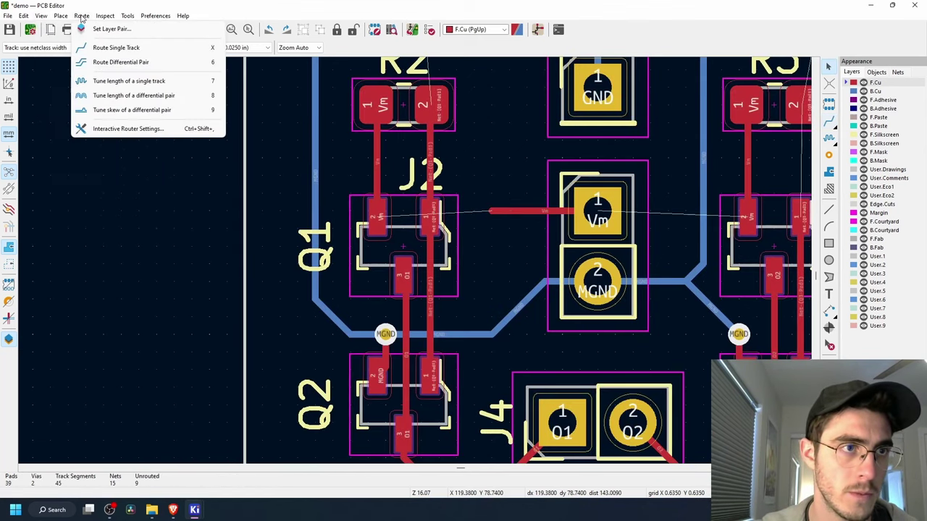
mouse_move(61, 15)
left_click(83, 45)
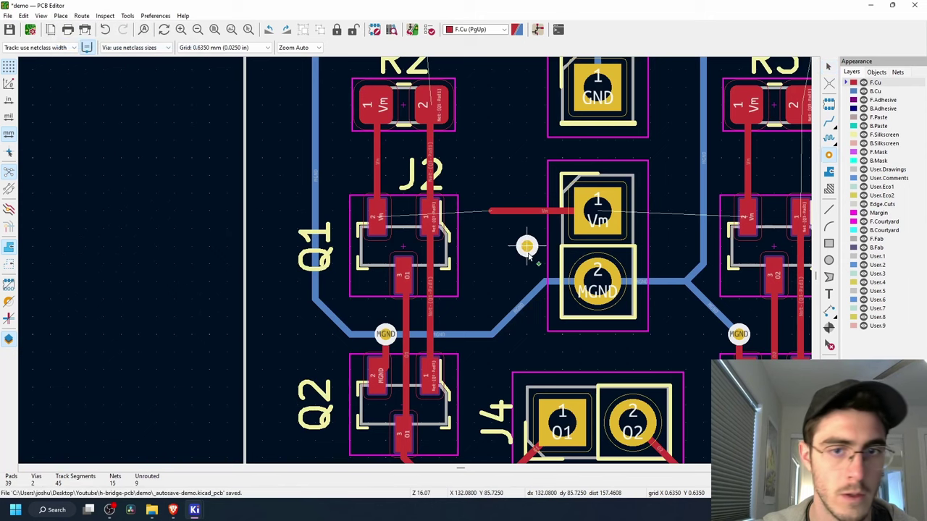
left_click(491, 210)
key("Escape")
Step: Delete the vertical MGND back copper segment running alongside Q1 near the board edge
middle_click_drag(419, 272, 469, 271)
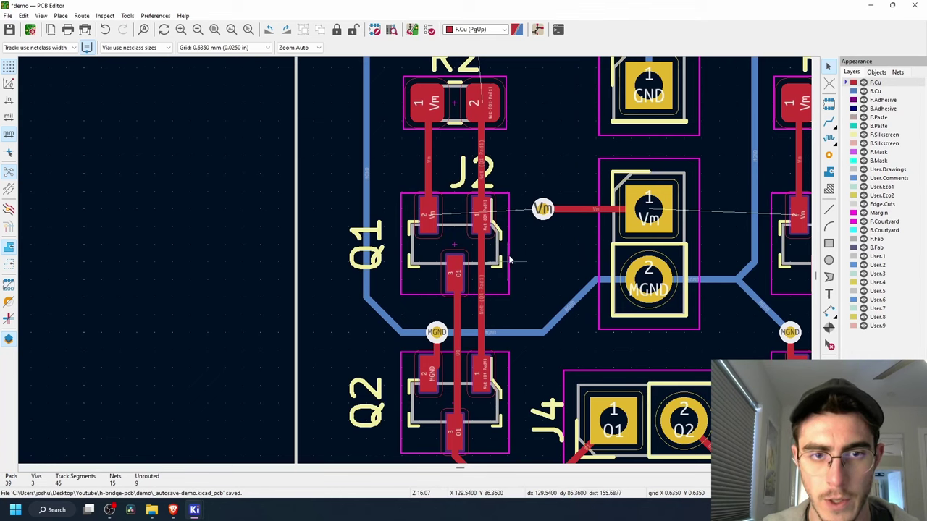
left_click(366, 190)
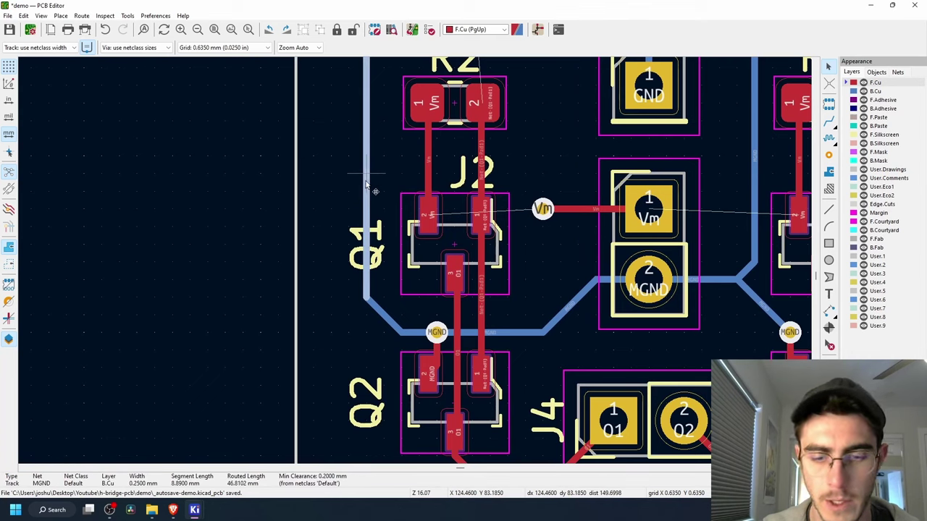
key("Delete")
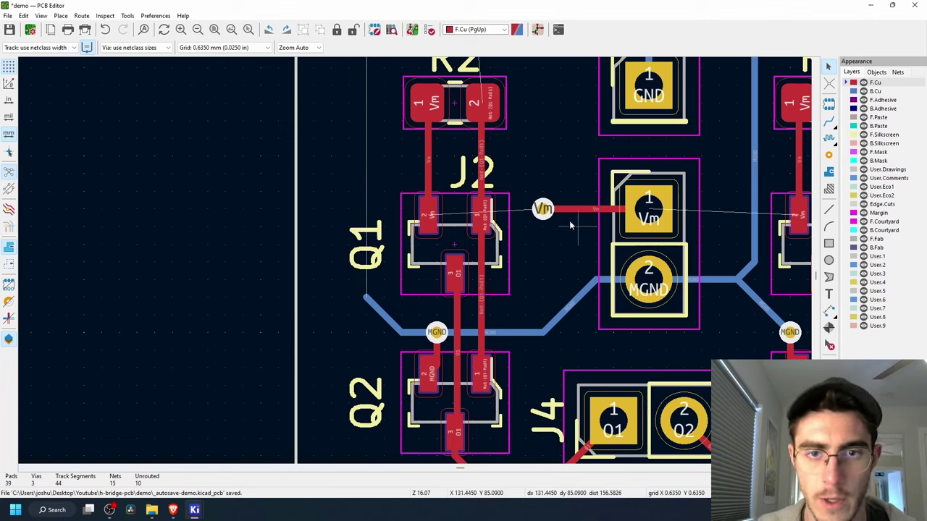
Step: Route a Vm track on the back copper from the new via straight beneath Q1's pads 1 and 2, ending just left of Q1
key("Page_Down")
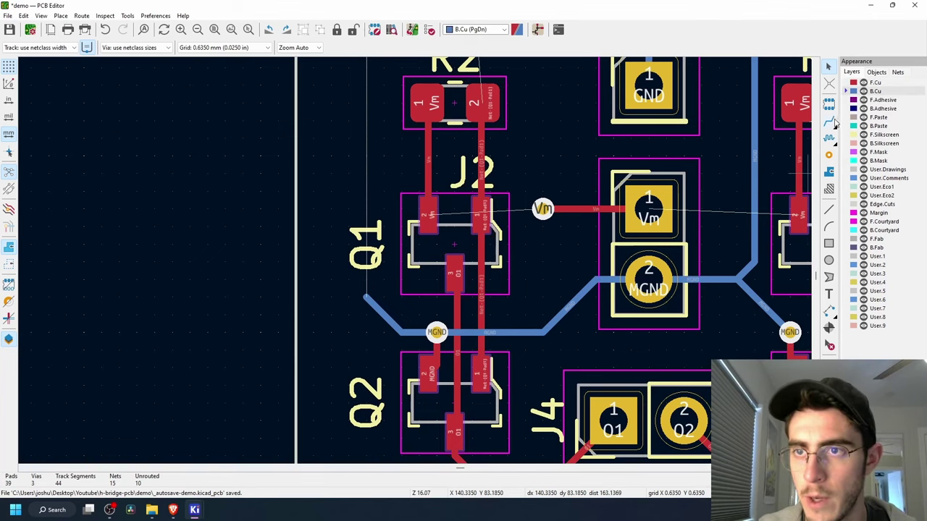
left_click(831, 122)
left_click(543, 208)
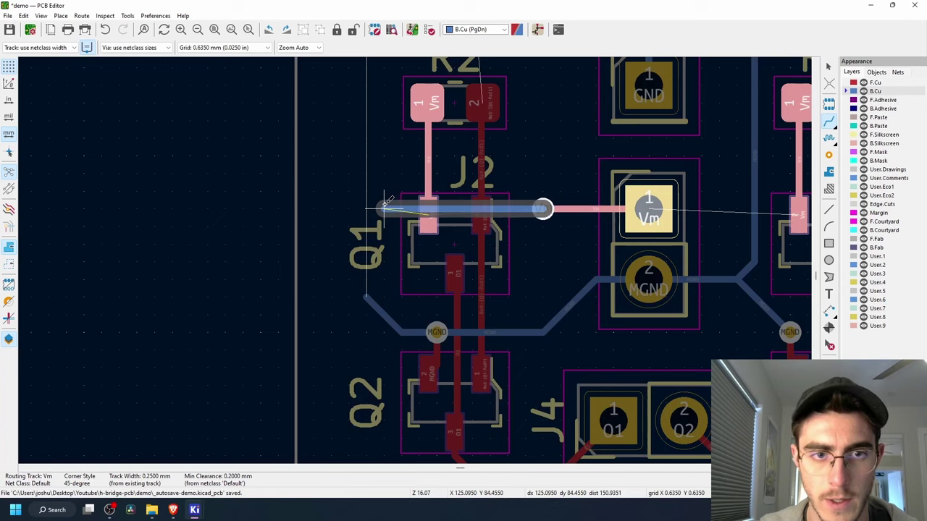
left_click(384, 207)
scroll(393, 233, "up", 2)
key("Escape")
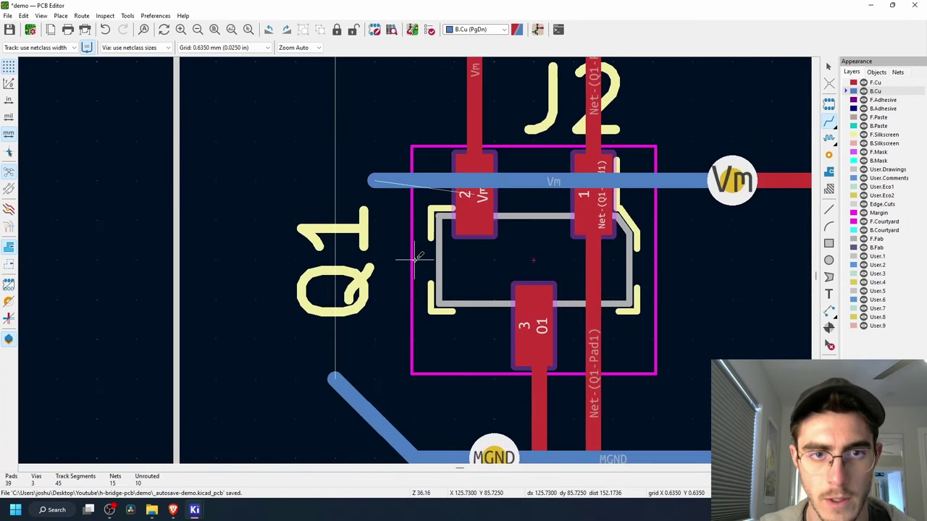
Step: Place a second via on the free end of the Vm back copper track, left of Q1
middle_click_drag(404, 204, 407, 225)
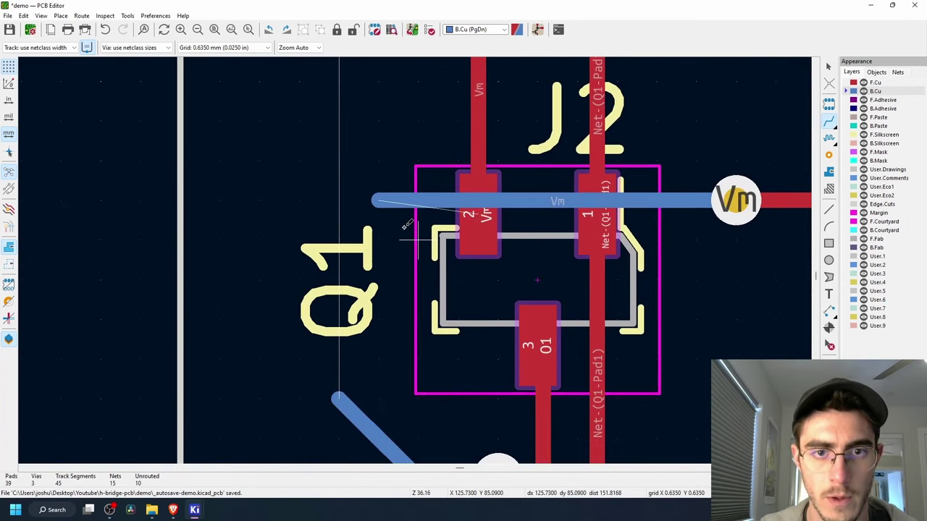
left_click(61, 15)
left_click(94, 55)
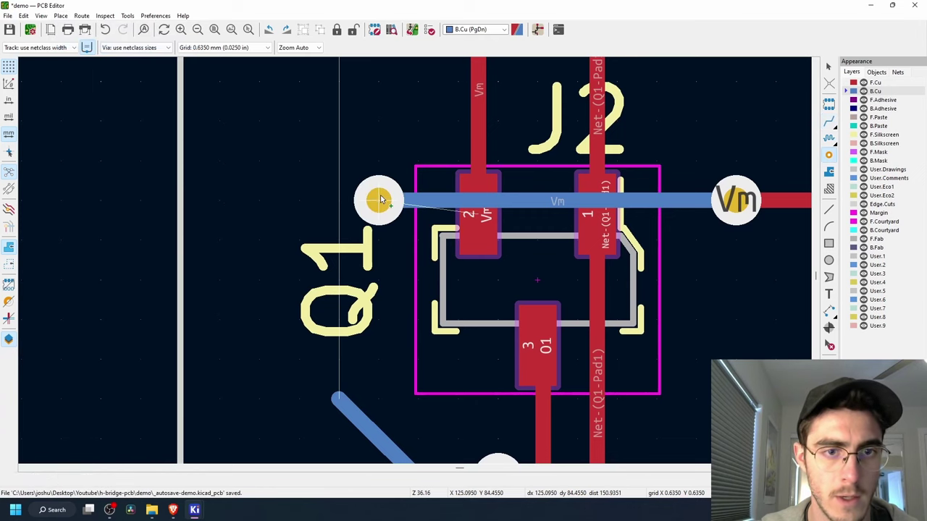
left_click(378, 200)
key("Escape")
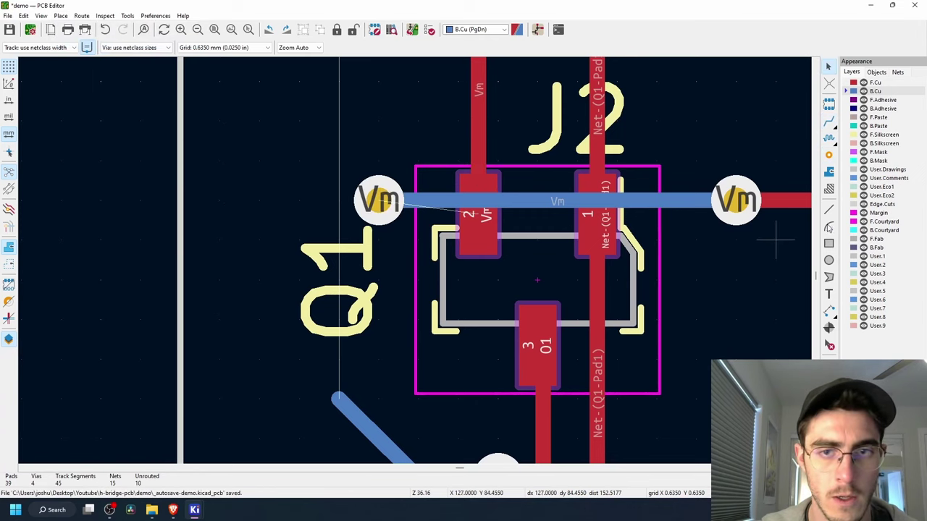
Step: Route a front copper Vm track from the via left of Q1 to pad 2 of Q1
left_click(876, 82)
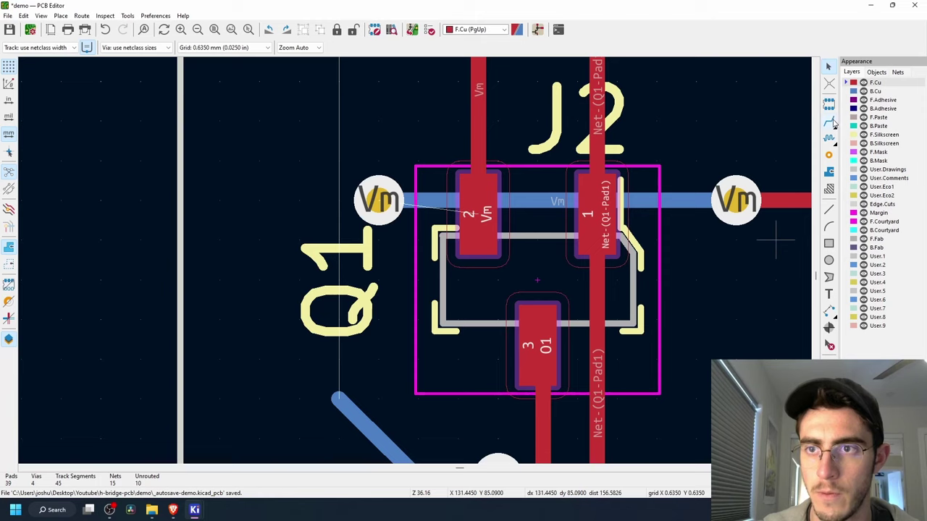
left_click(829, 121)
left_click(403, 207)
left_click(478, 209)
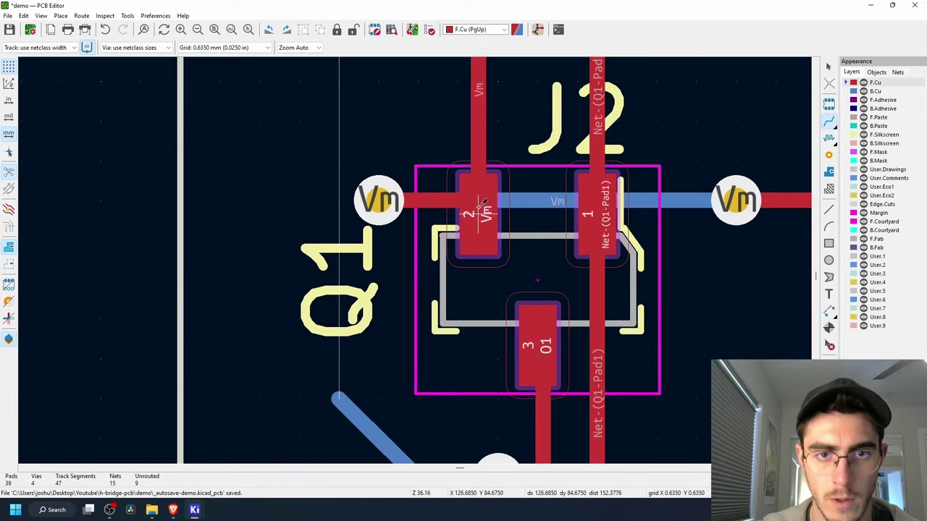
scroll(489, 278, "down", 3)
Step: Route the Vm track on the front copper from pad 1 of connector J2 to pad 2 of Q3 and end routing
middle_click_drag(489, 287, 412, 265)
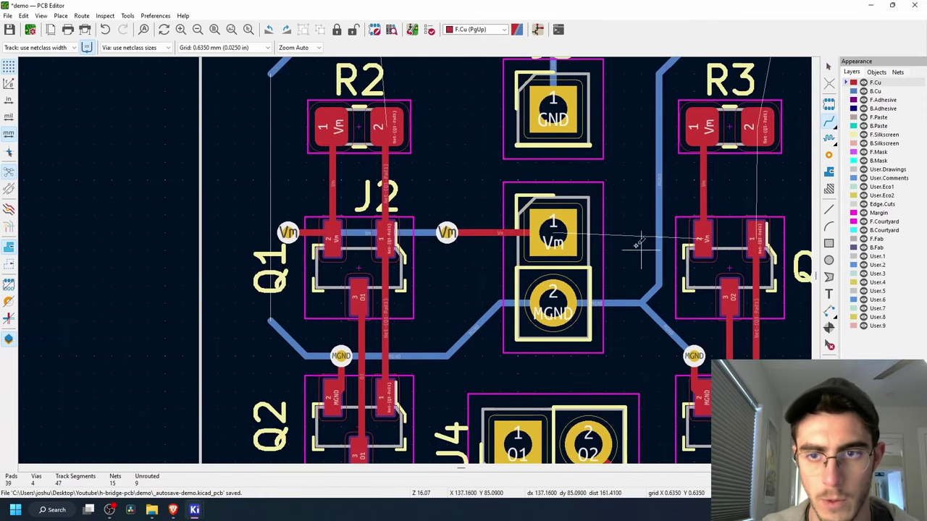
key("Escape")
middle_click_drag(658, 249, 415, 260)
scroll(415, 261, "up", 3)
middle_click_drag(289, 258, 402, 254)
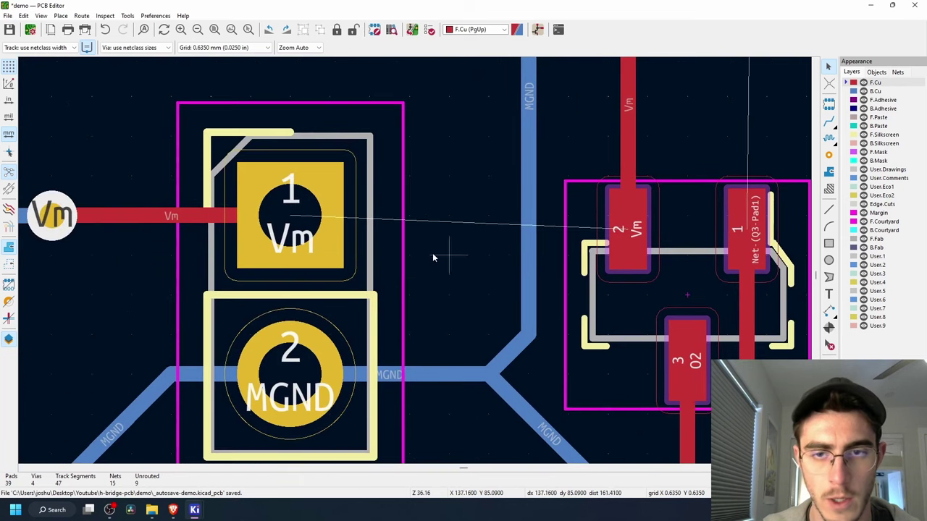
middle_click_drag(547, 221, 404, 216)
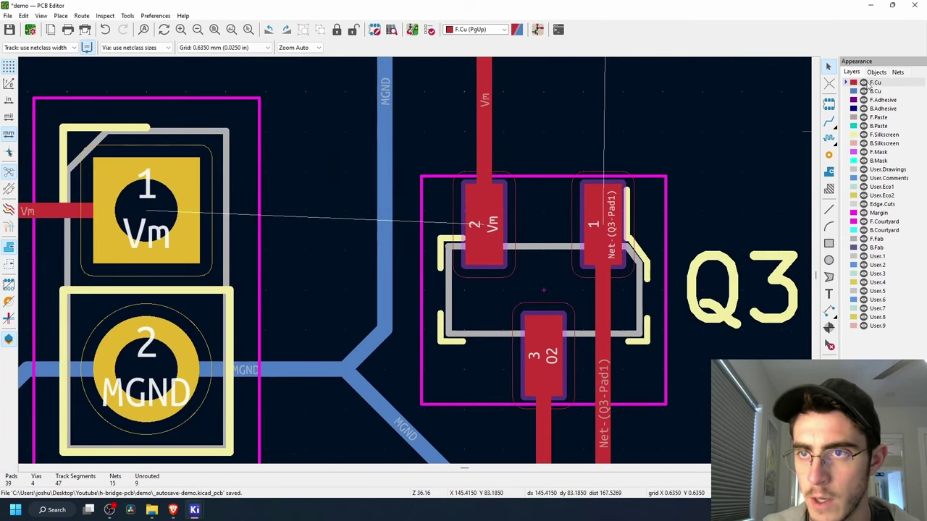
left_click(829, 120)
left_click(147, 210)
left_click(484, 224)
scroll(484, 225, "down", 4)
scroll(407, 184, "left", 3)
scroll(408, 184, "up", 3)
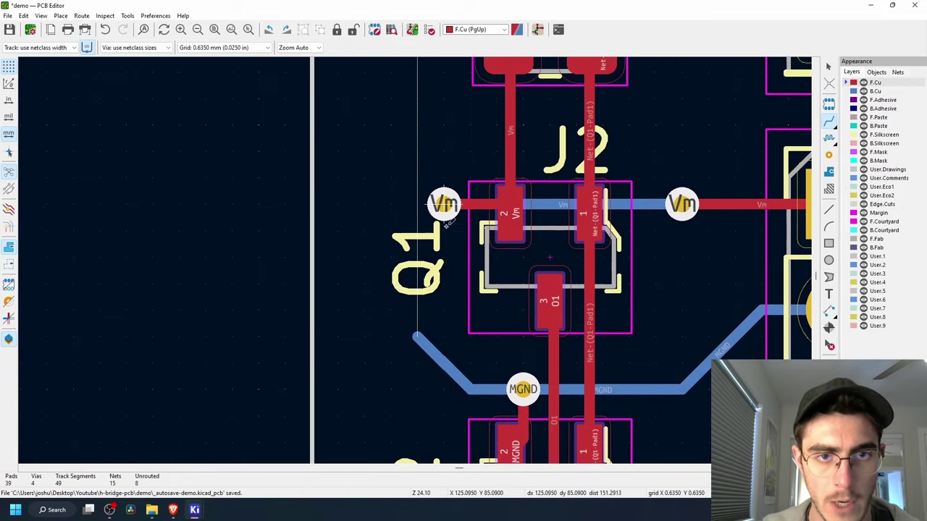
key("Escape")
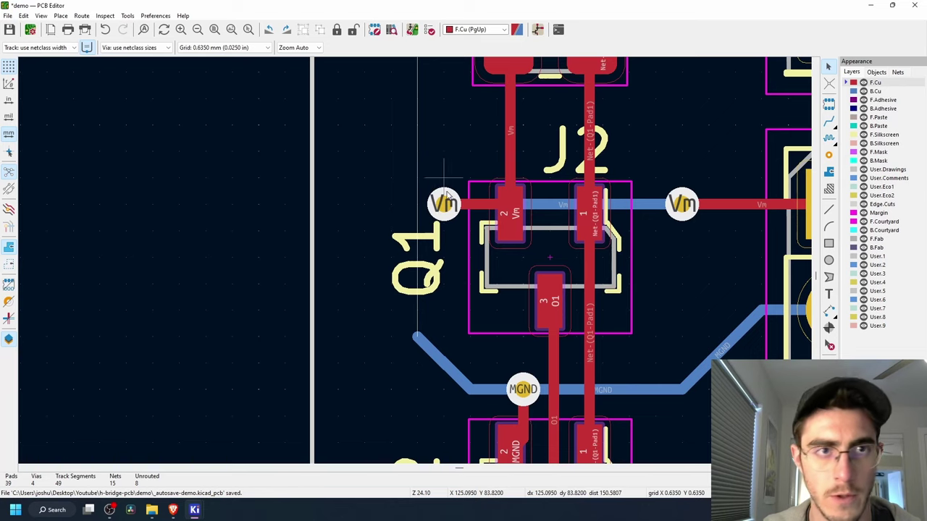
Step: Set the grid spacing to 1.2700 mm (0.0500 in)
left_click(205, 48)
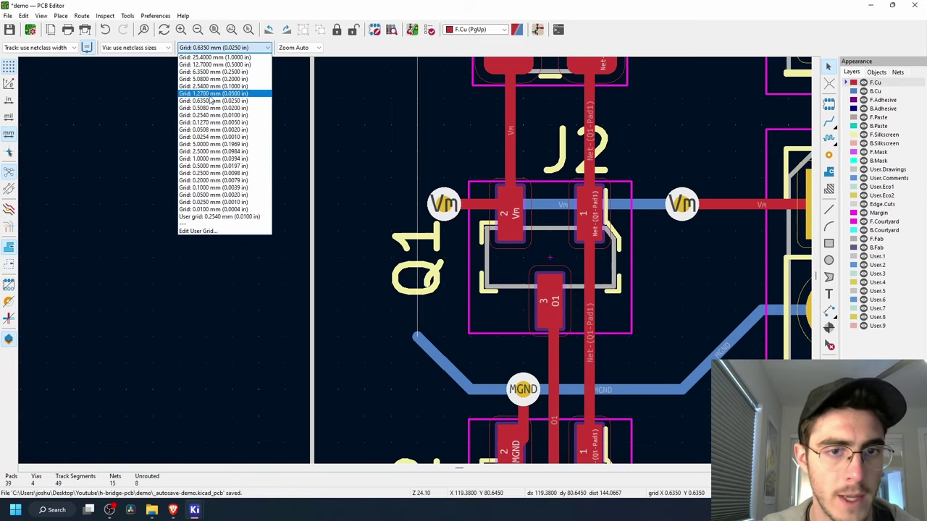
left_click(209, 95)
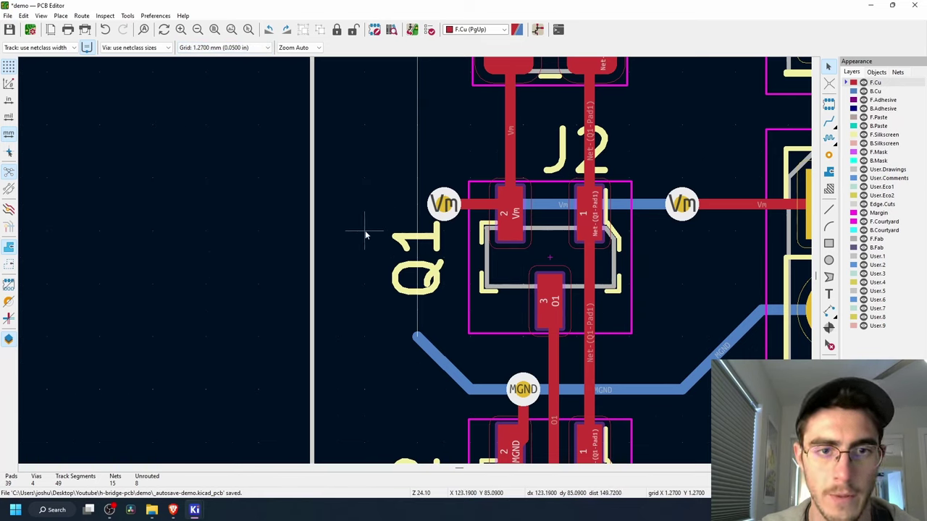
scroll(430, 207, "down", 2)
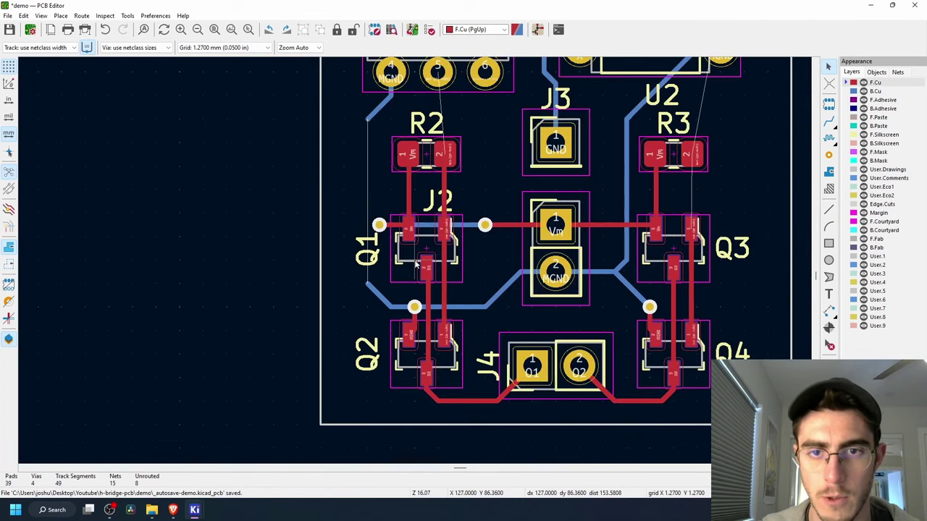
scroll(437, 319, "up", 2)
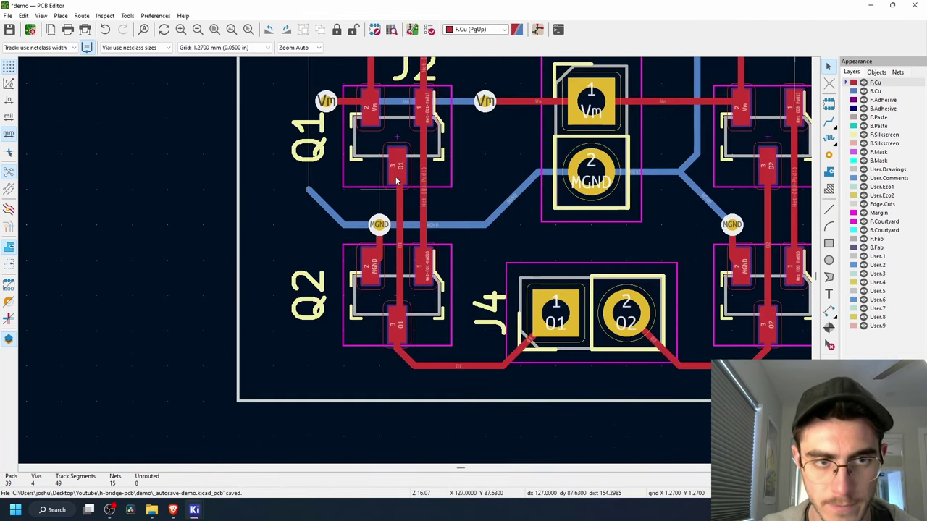
Step: Reroute the missing MGND segment on the back copper left of Q1's Vm via, reconnecting pad 4 of U1 with the MGND via above Q2
middle_click_drag(395, 176, 425, 266)
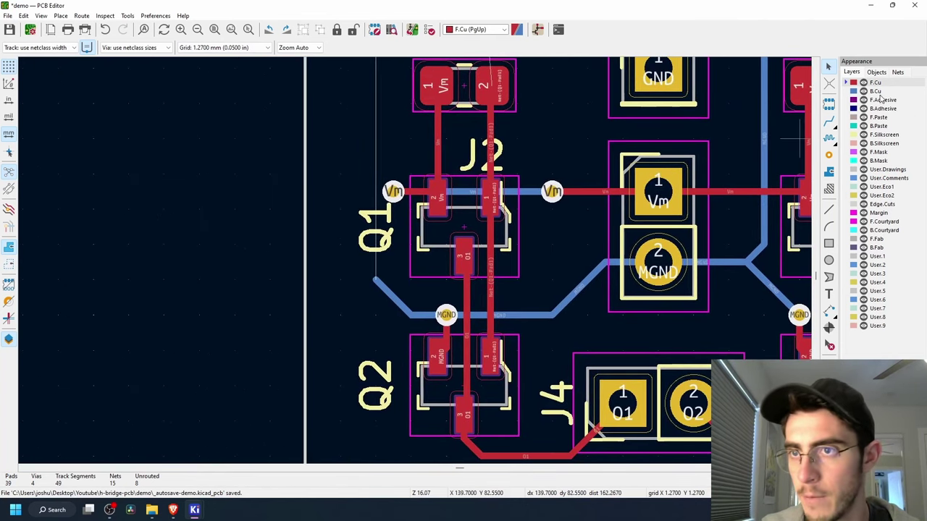
left_click(880, 93)
left_click(830, 122)
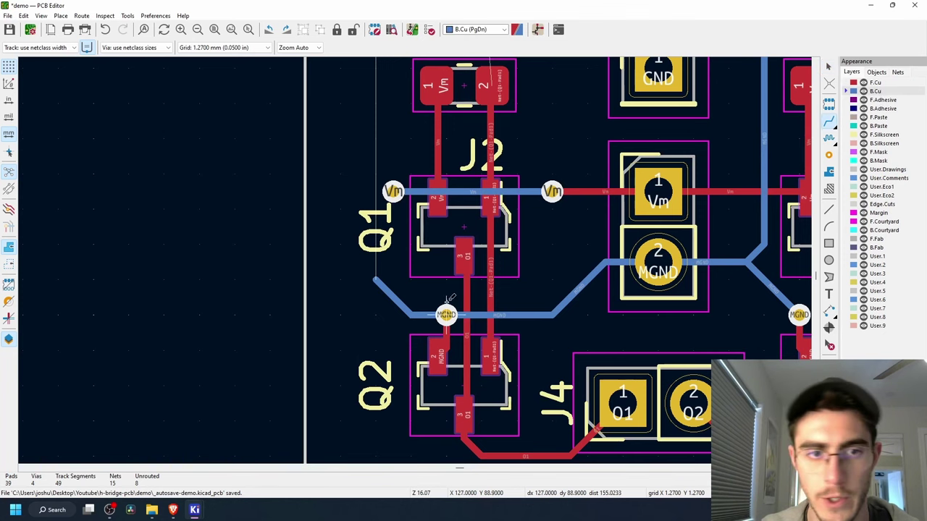
left_click(375, 279)
middle_click_drag(341, 135, 344, 335)
left_click(377, 219)
scroll(377, 220, "down", 3)
scroll(408, 227, "up", 2)
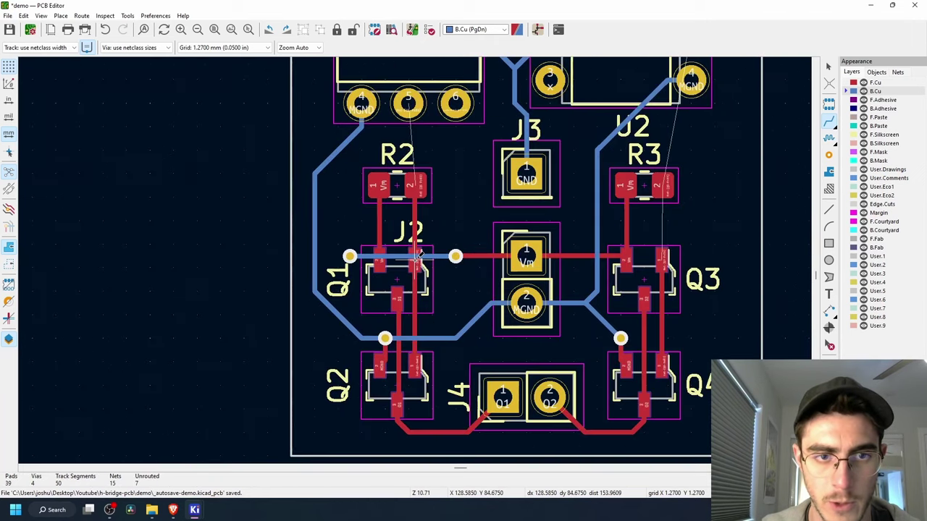
Step: Route a vertical front copper track from pad 1 of Q3 up to pad 2 of R3
middle_click_drag(544, 311, 408, 239)
middle_click_drag(419, 184, 417, 273)
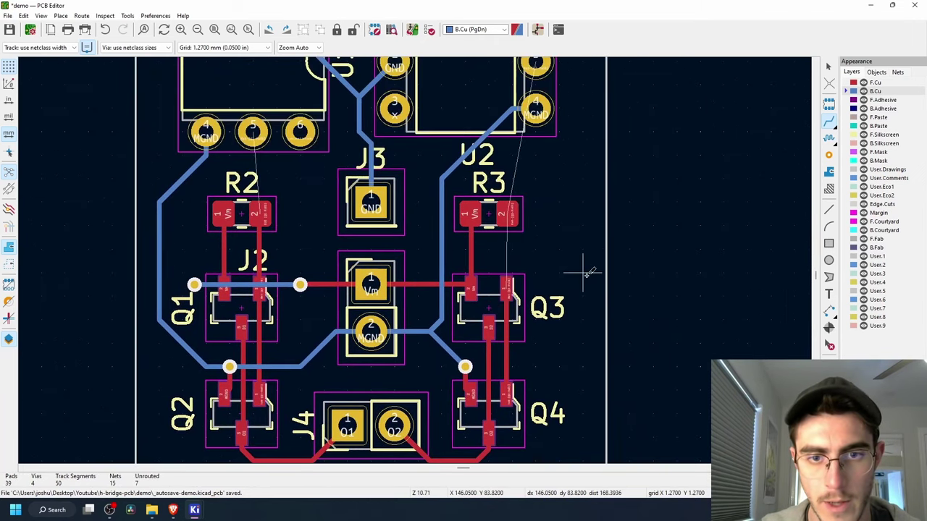
scroll(583, 273, "up", 4)
middle_click_drag(360, 207, 574, 238)
key("Page_Up")
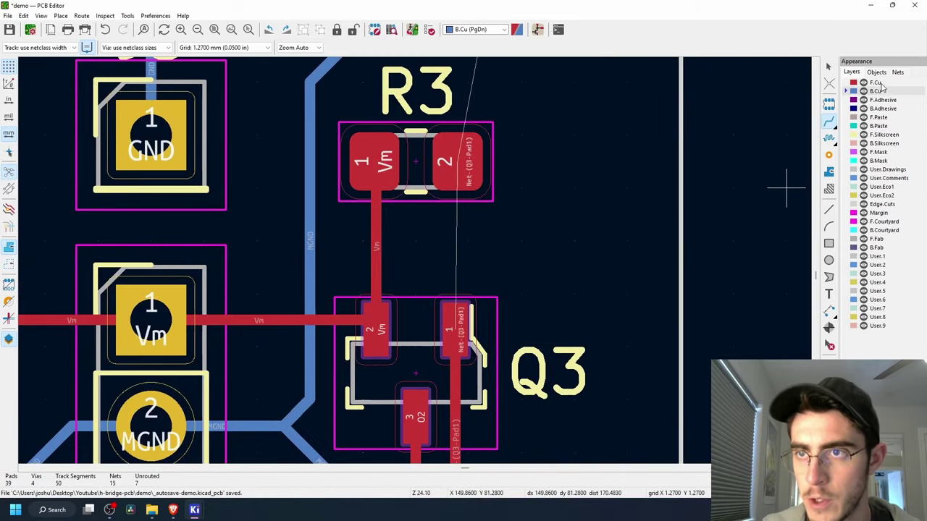
left_click(830, 123)
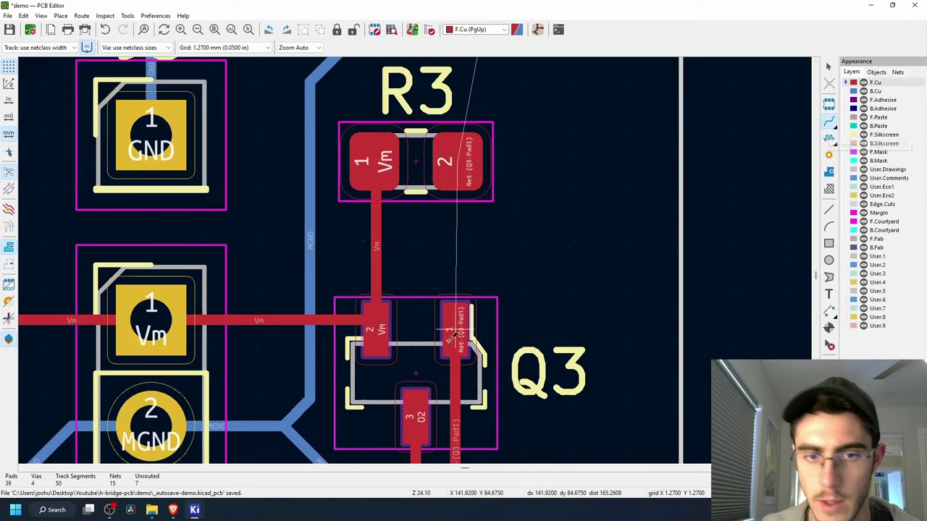
left_click(456, 324)
left_click(454, 167)
middle_click_drag(422, 281, 375, 326)
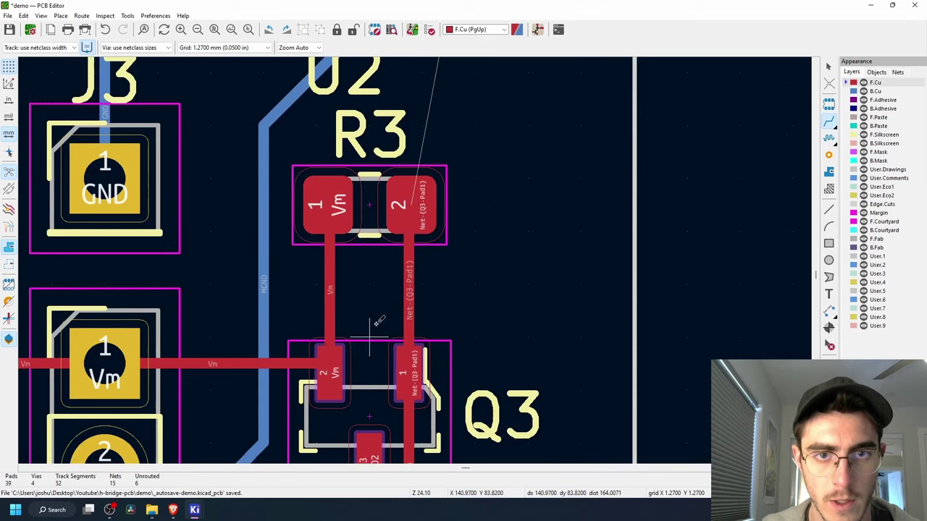
Step: Route a front copper track from pad 5 of U2 around the outside of pad 4 to pad 2 of R3
middle_click_drag(454, 164, 336, 321)
middle_click_drag(367, 247, 368, 364)
middle_click_drag(407, 292, 430, 236)
scroll(436, 233, "down", 2)
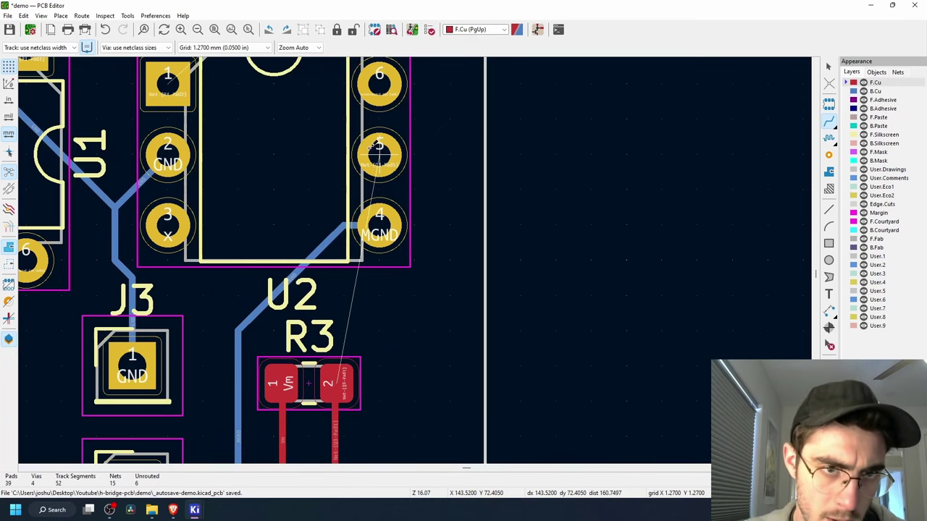
scroll(384, 150, "up", 5)
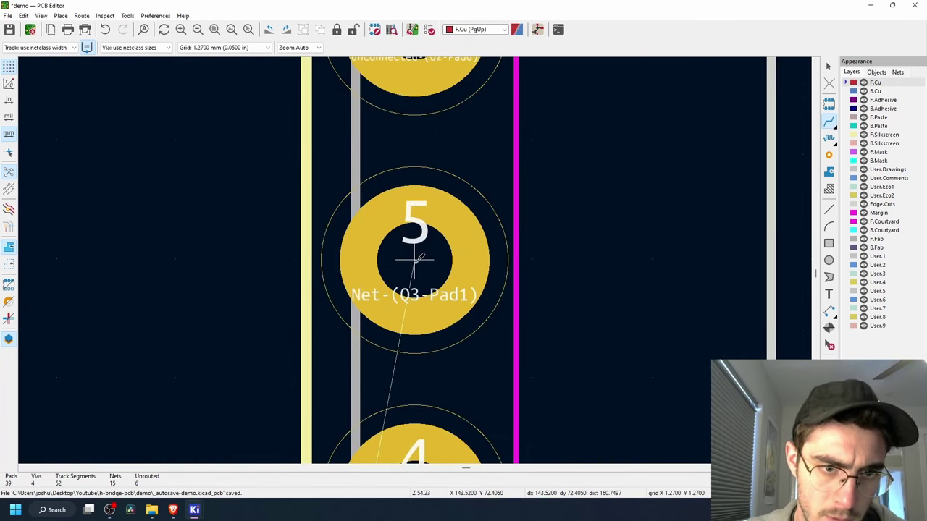
scroll(415, 258, "down", 5)
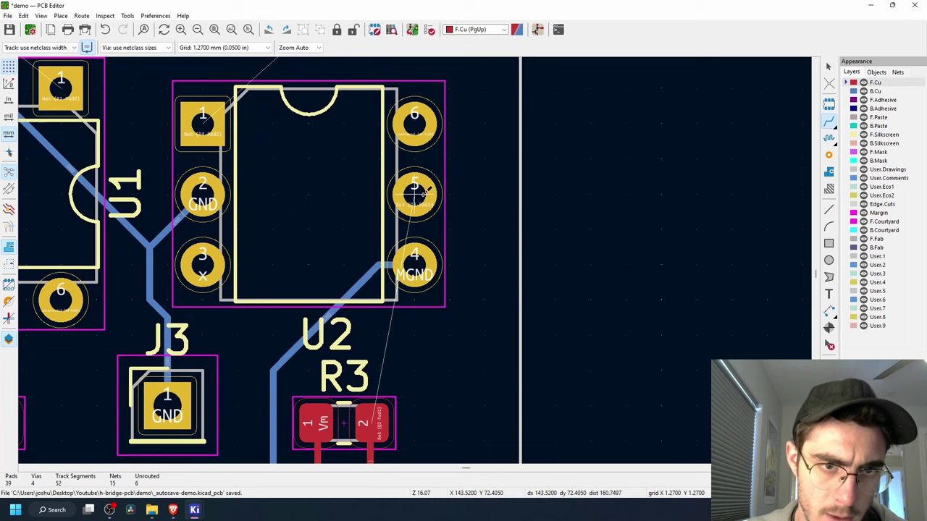
left_click(417, 190)
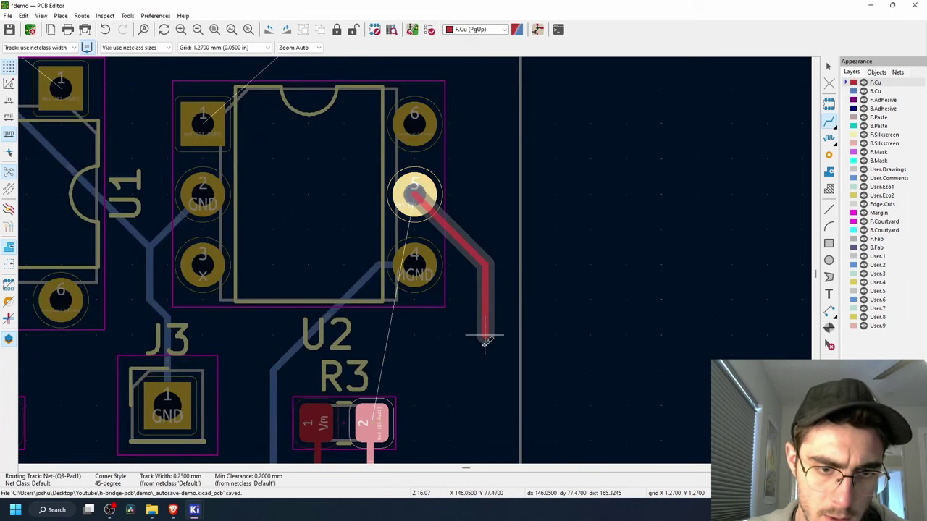
left_click(371, 418)
Step: Route a short front copper track from pad 5 of U1 down to pad 2 of R2
scroll(411, 197, "down", 2)
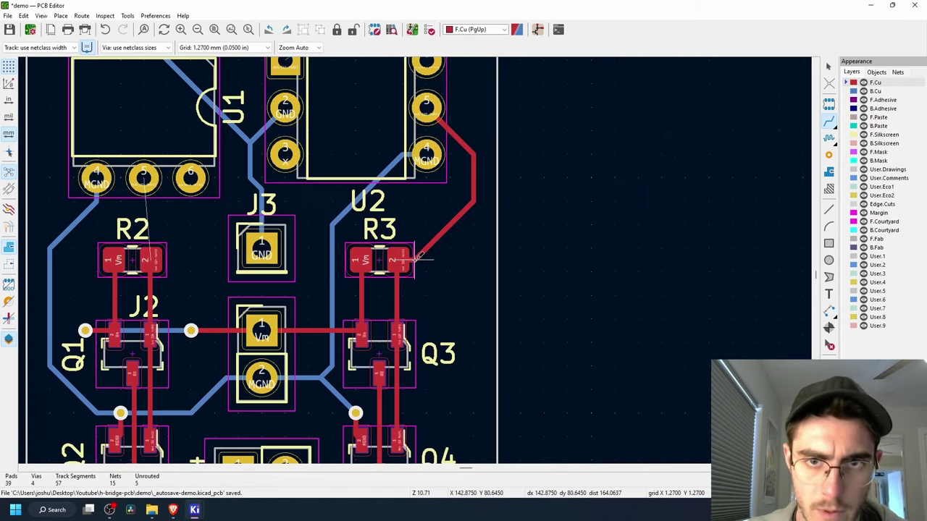
scroll(409, 199, "up", 1)
middle_click_drag(396, 263, 566, 234)
scroll(566, 233, "down", 1)
middle_click_drag(275, 270, 497, 222)
left_click(401, 190)
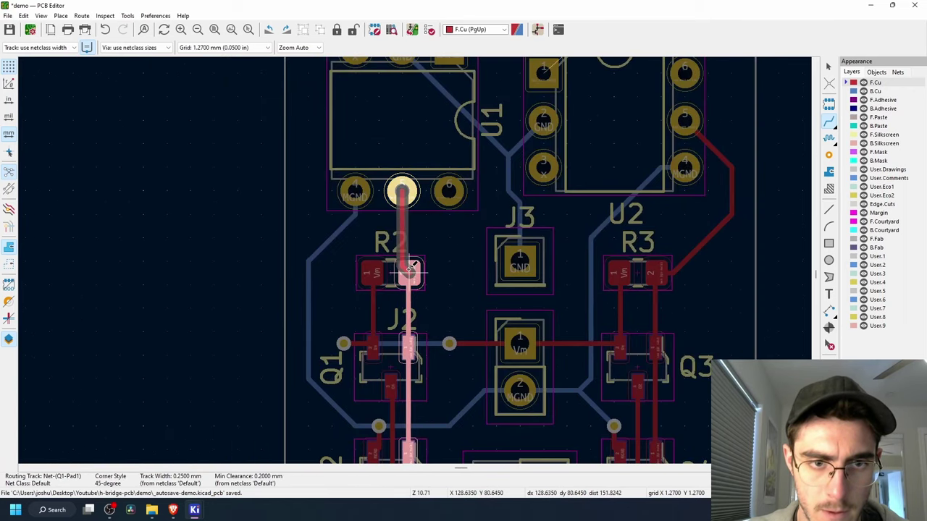
left_click(411, 273)
Step: Route the IN1 track from pad 1 of R1 to pad 1 of J1, and the IN2 track from pad 2 of J1 to pad 1 of R4
middle_click_drag(462, 318, 484, 165)
middle_click_drag(484, 123, 474, 219)
middle_click_drag(440, 149, 416, 249)
scroll(416, 251, "up", 2)
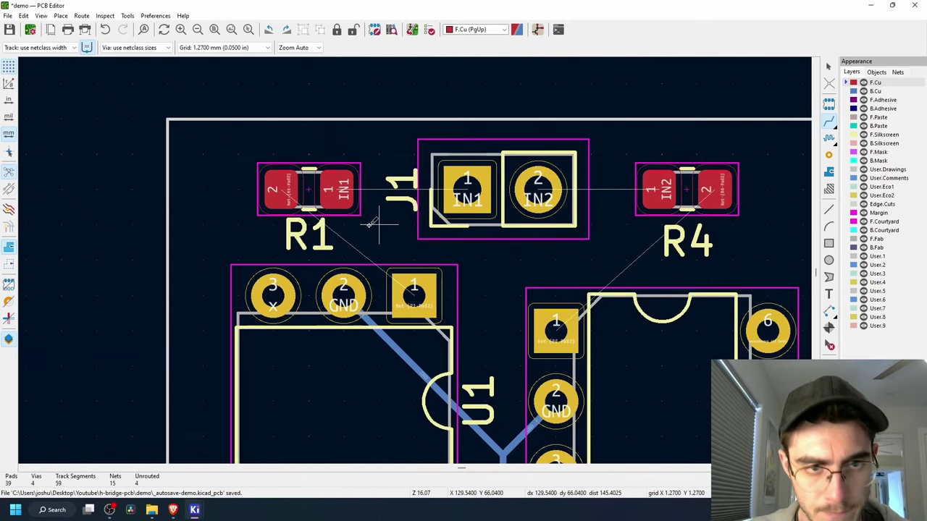
left_click(342, 188)
left_click(480, 176)
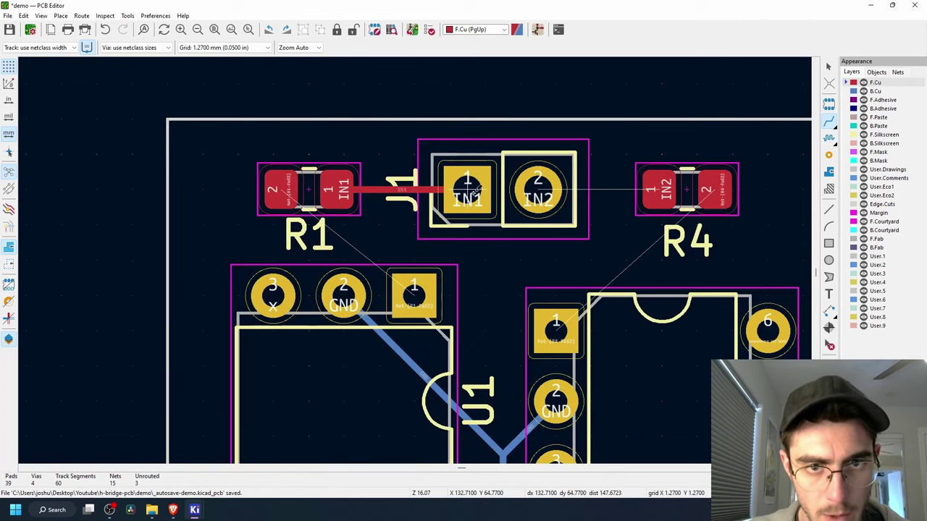
left_click(542, 185)
left_click(659, 184)
middle_click_drag(697, 262, 658, 214)
left_click(688, 137)
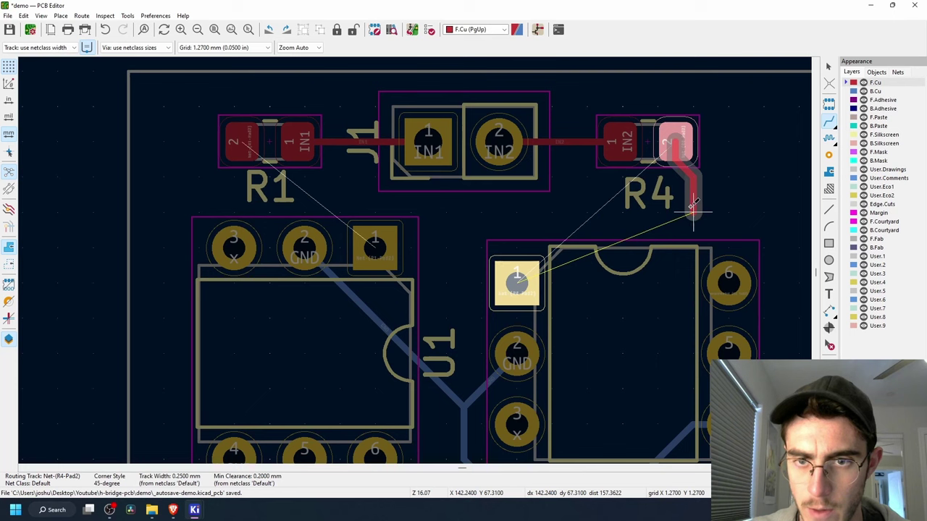
key("Escape")
key("Escape")
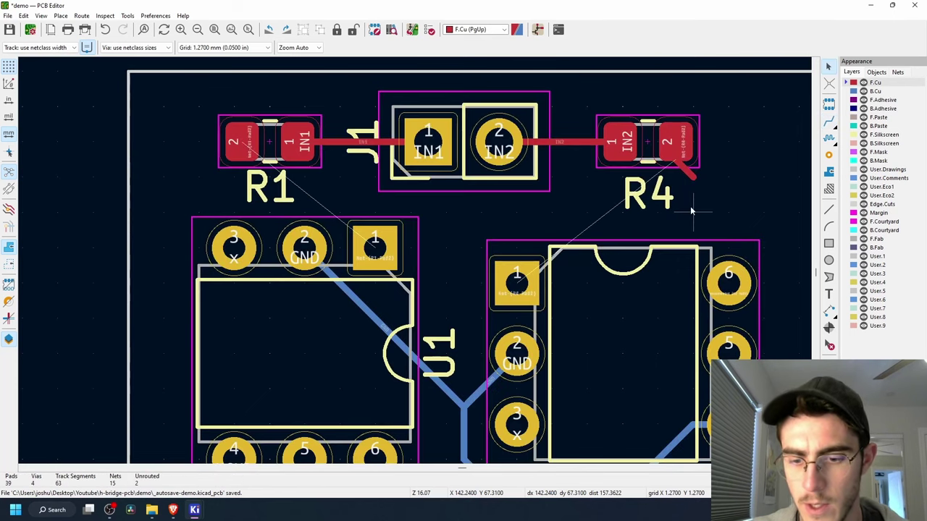
left_click(687, 172)
key("Delete")
Step: Route front copper tracks from pad 1 of U2 to pad 2 of R4 and from pad 2 of R1 to pad 1 of U1
key("x")
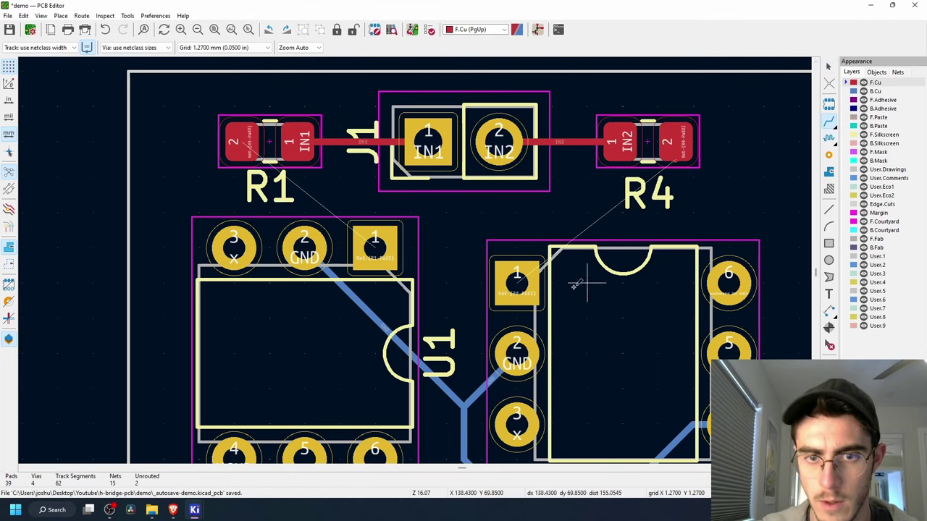
left_click(516, 283)
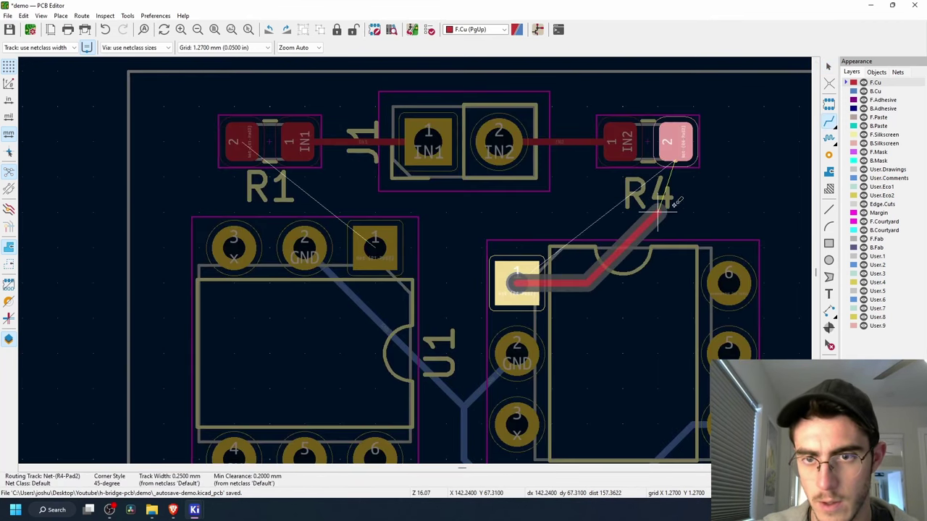
left_click(675, 142)
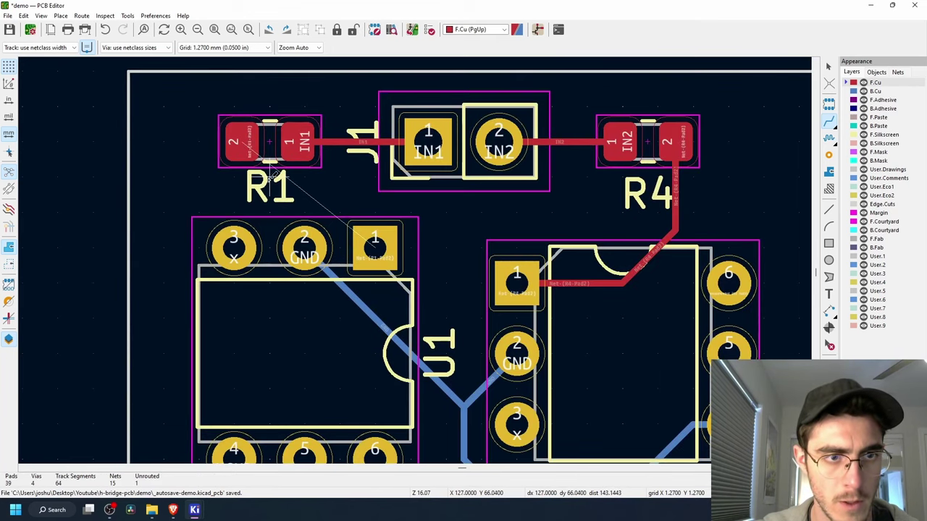
left_click(244, 142)
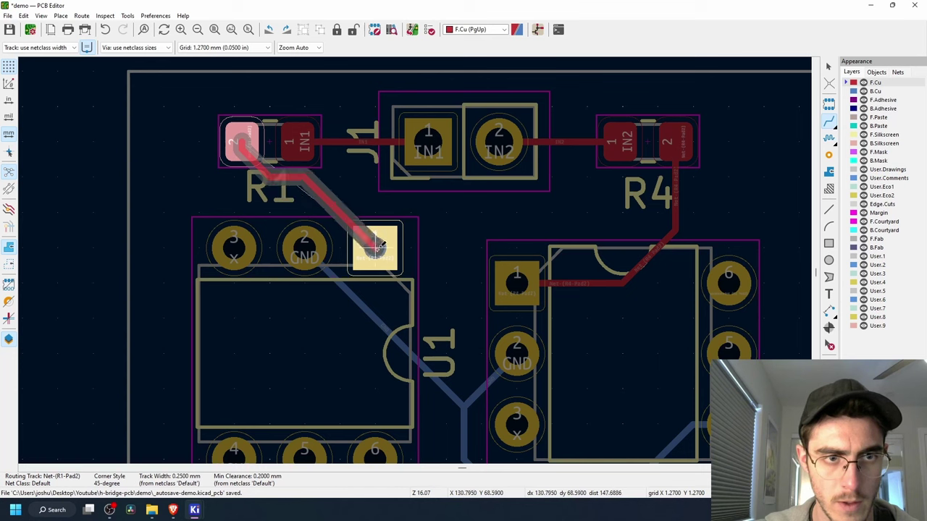
left_click(377, 246)
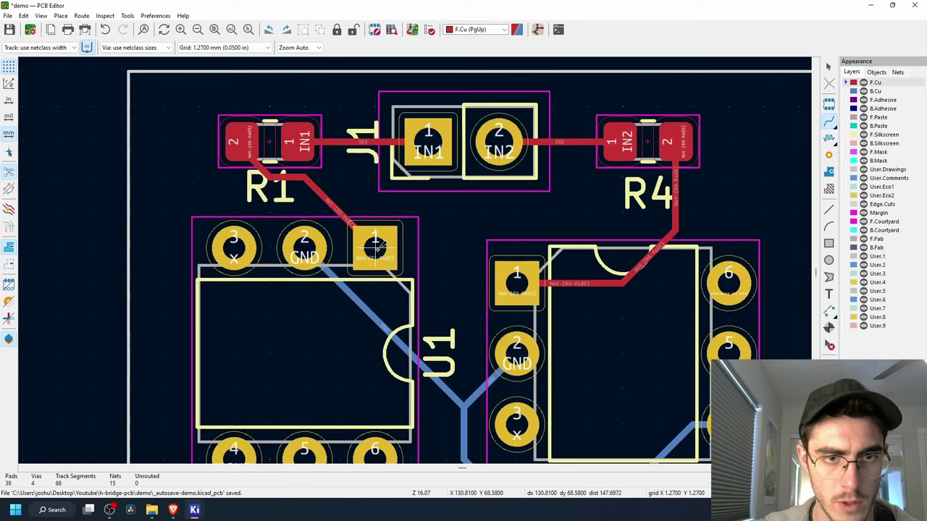
Step: Move the J1 reference label off the IN1 track to just below connector J1 and rotate it to read horizontally
scroll(589, 321, "down", 5)
middle_click_drag(411, 296, 454, 223)
scroll(454, 223, "up", 2)
middle_click_drag(420, 134, 461, 218)
scroll(460, 221, "down", 1, "shift")
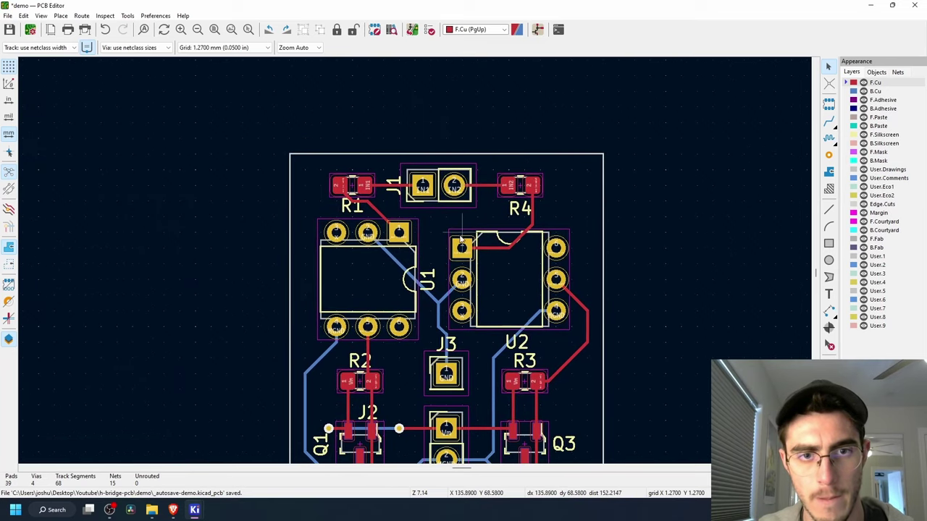
left_click(391, 183)
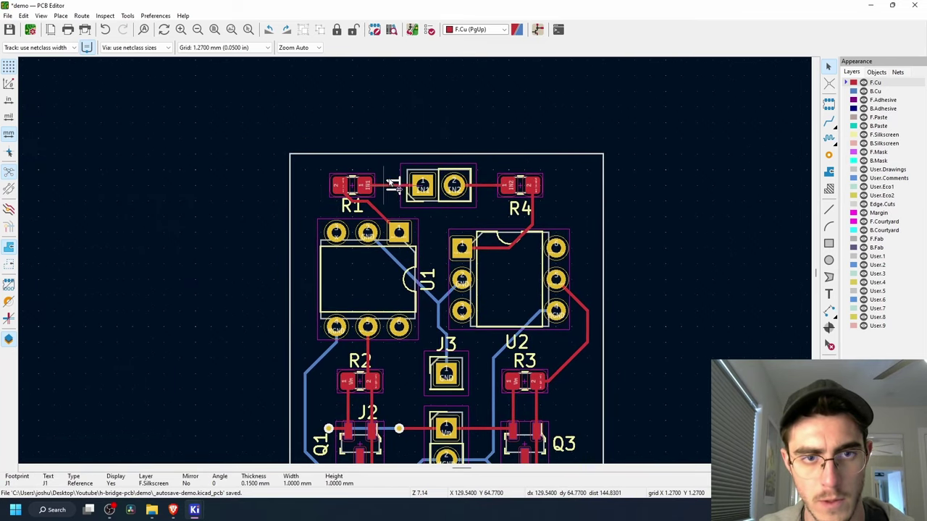
left_click_drag(391, 183, 438, 217)
key("r")
key("Escape")
Step: Shift the R1 and R4 reference labels slightly left and the U1 label slightly up, away from the nearby tracks
left_click(354, 208)
left_click_drag(355, 208, 339, 207)
left_click_drag(517, 210, 514, 208)
middle_click_drag(570, 201, 572, 188)
left_click(599, 323)
middle_click_drag(601, 324, 637, 255)
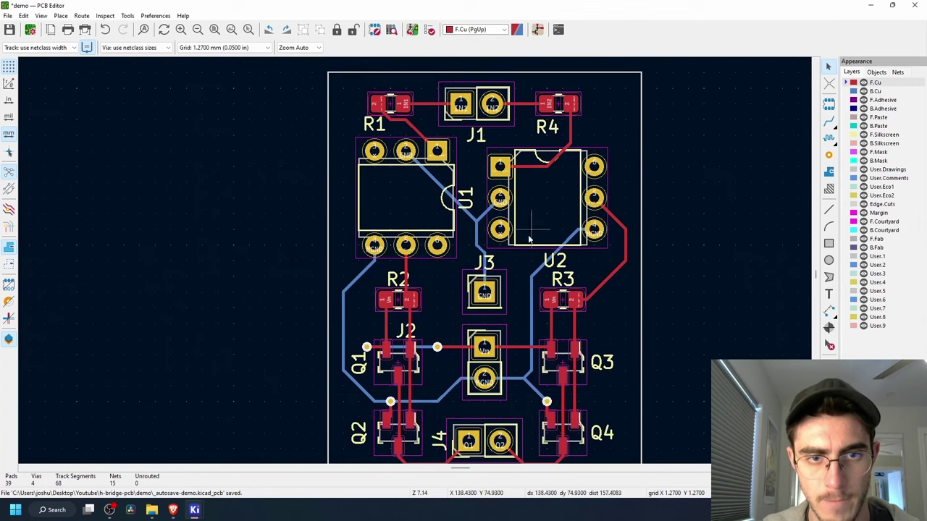
left_click_drag(475, 201, 475, 194)
Step: Move the U2 reference label beside pad 6 of U2 and rotate it to read vertically
left_click(585, 231)
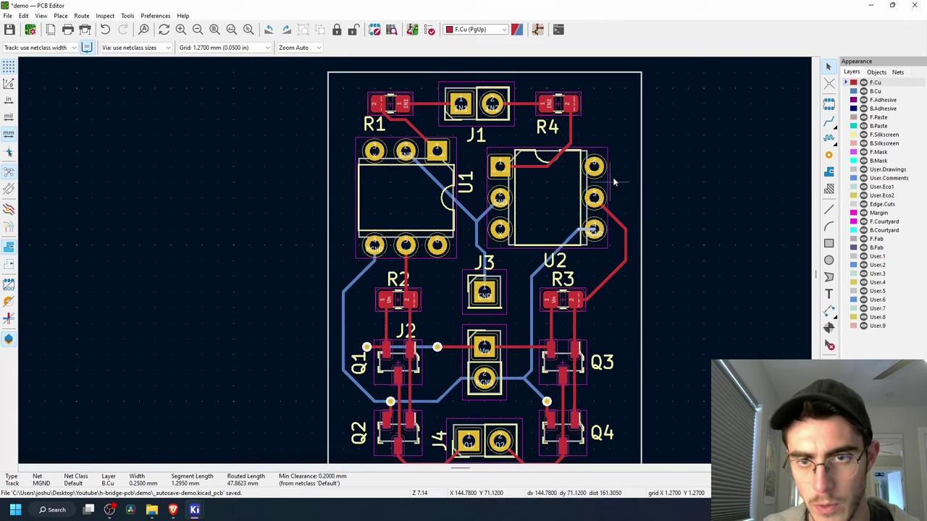
left_click_drag(559, 267, 613, 161)
key("r")
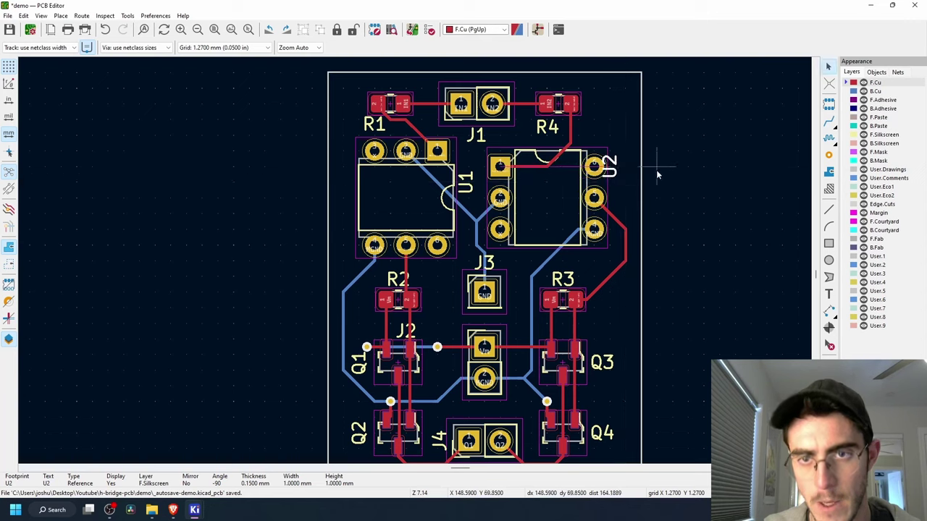
Step: Set the grid spacing to 0.6350 mm (0.0250 in) and shift the U2 label just outside the right side of its courtyard
left_click(213, 47)
left_click(221, 101)
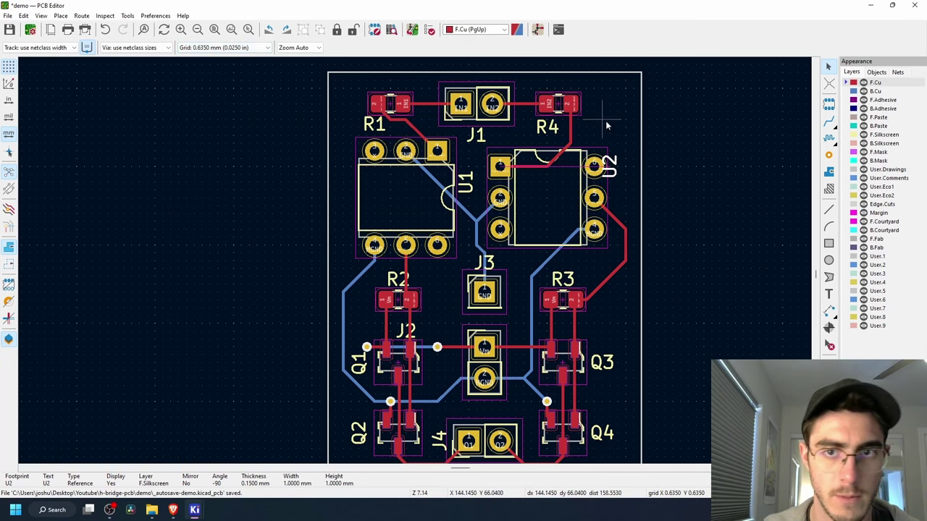
left_click_drag(612, 162, 620, 168)
left_click(641, 189)
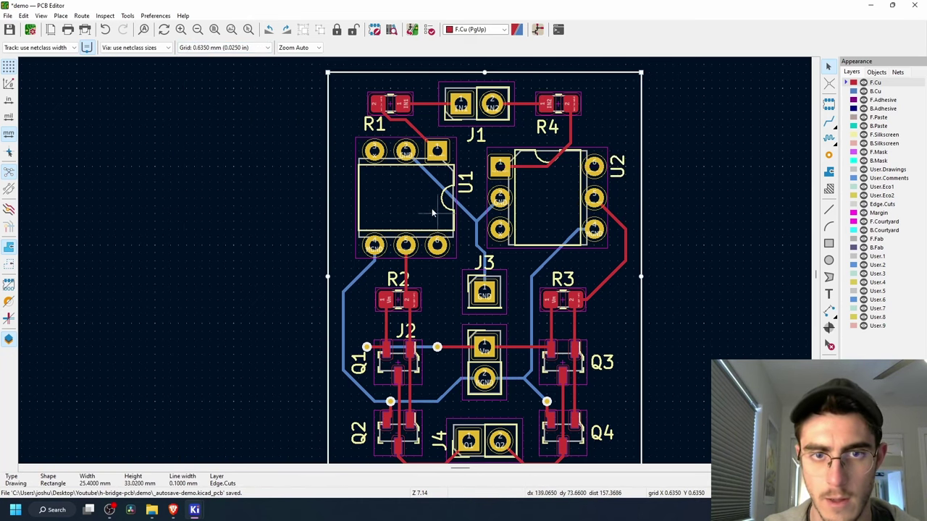
Step: Shift the R2 reference label slightly left off the track and move the J2 label next to the upper-left corner of connector J2
left_click(467, 183)
scroll(405, 242, "down", 2)
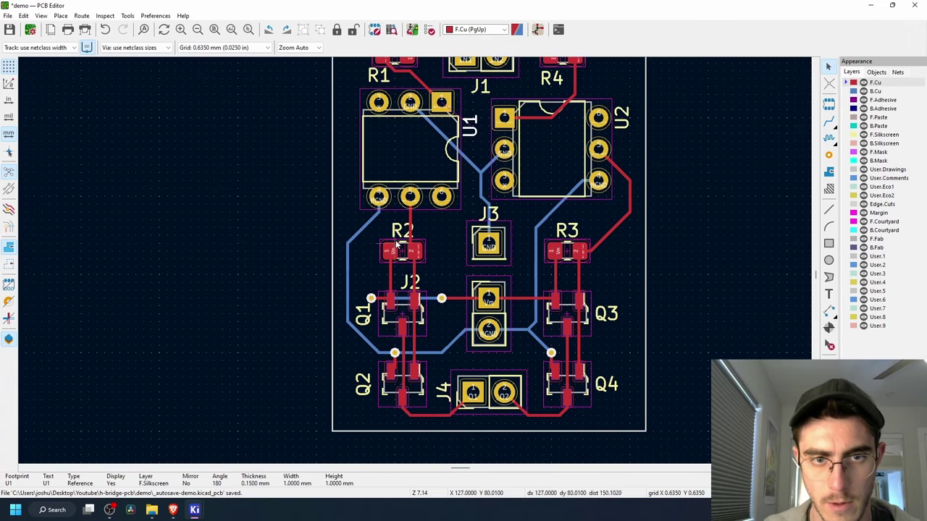
left_click_drag(397, 233, 389, 234)
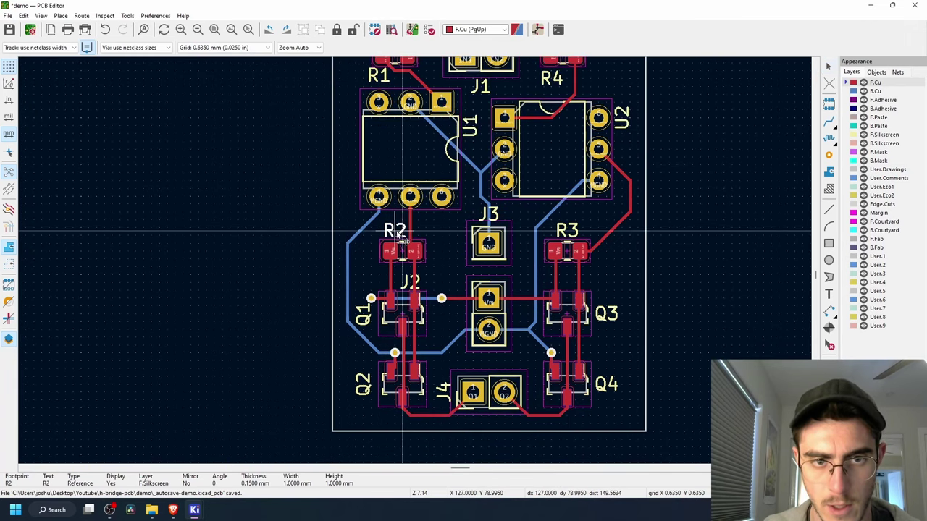
left_click(415, 285)
left_click(420, 285)
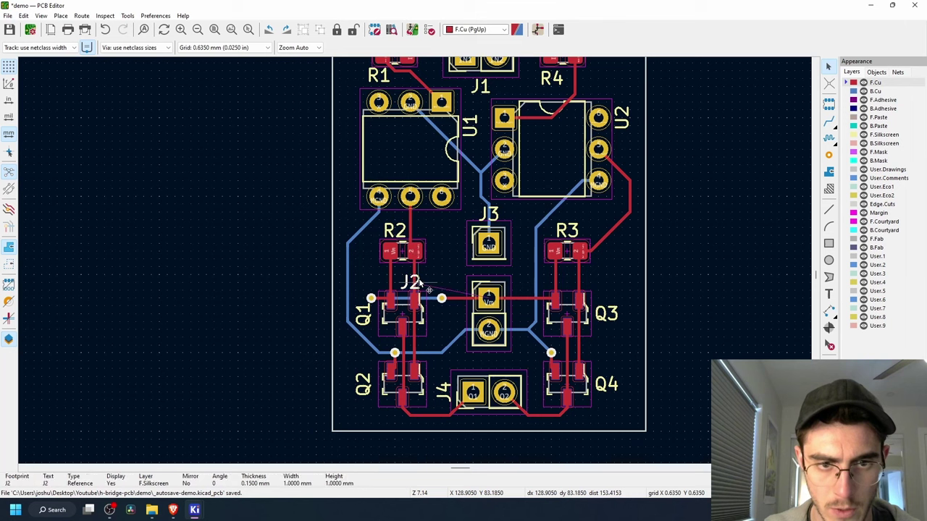
left_click_drag(420, 284, 465, 289)
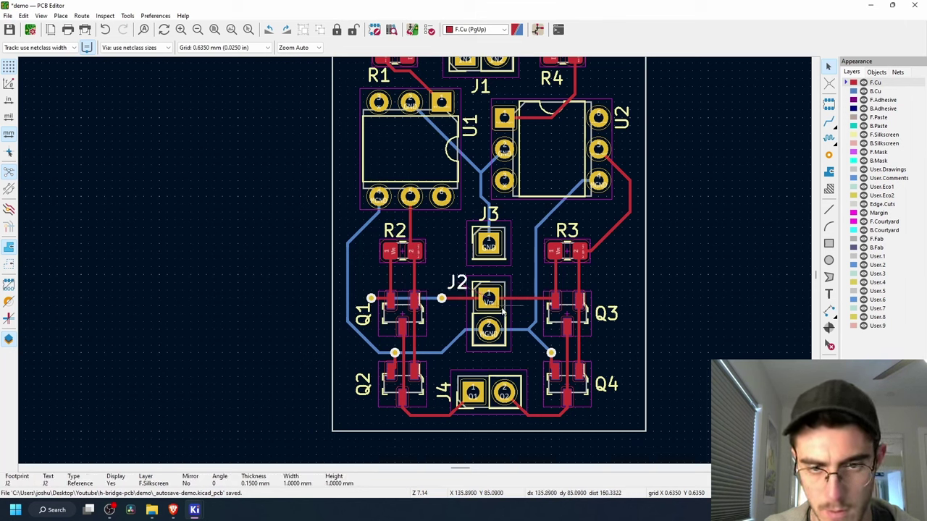
Step: Try the J4 reference label in a horizontal orientation, then rotate it back to vertical
left_click(442, 391)
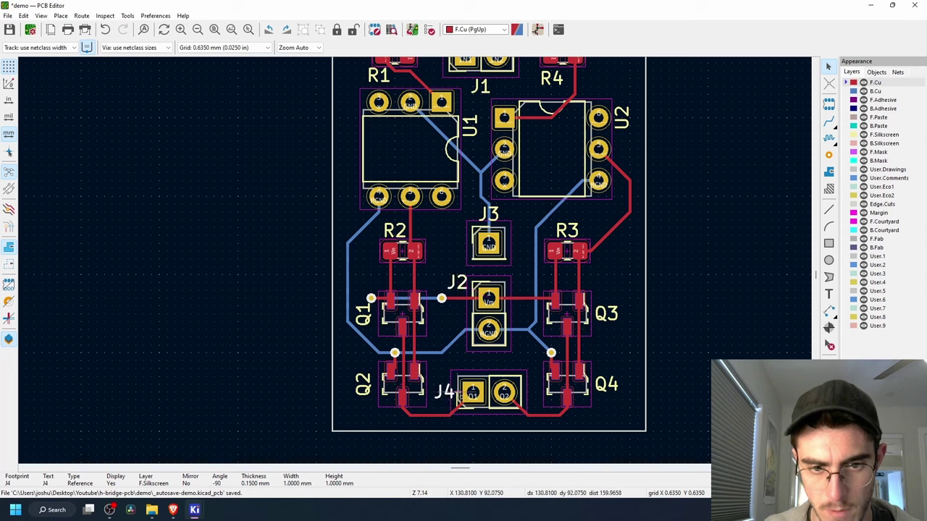
key("r")
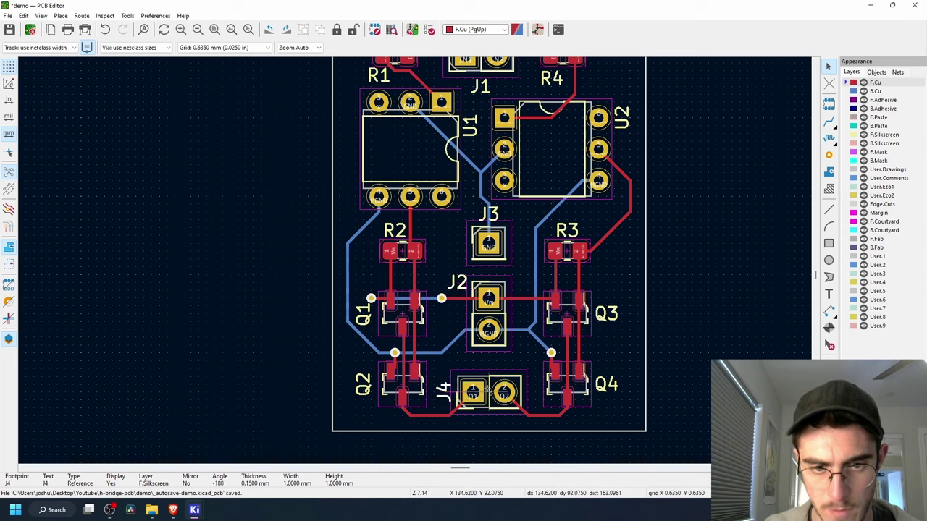
Step: Rotate the Q3 and Q4 reference labels to read vertically, like the Q1 and Q2 labels
left_click(617, 314)
middle_click_drag(646, 238, 673, 175)
middle_click_drag(623, 221, 621, 242)
key("r")
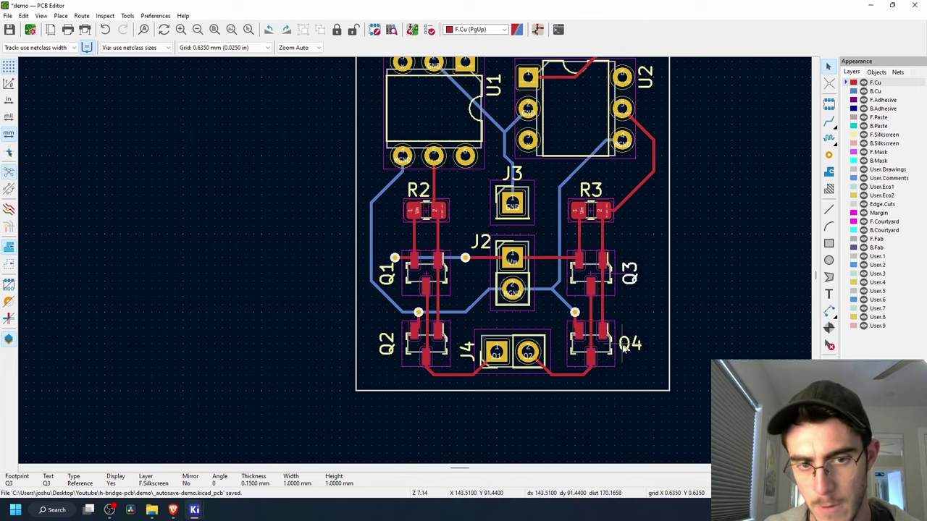
left_click(624, 348, "shift")
key("r")
key("r")
left_click(629, 346)
key("r")
left_click(681, 346)
Step: Extend the board outline by moving its lower edge slightly further down below Q2, J4 and Q4
scroll(641, 299, "up", 3)
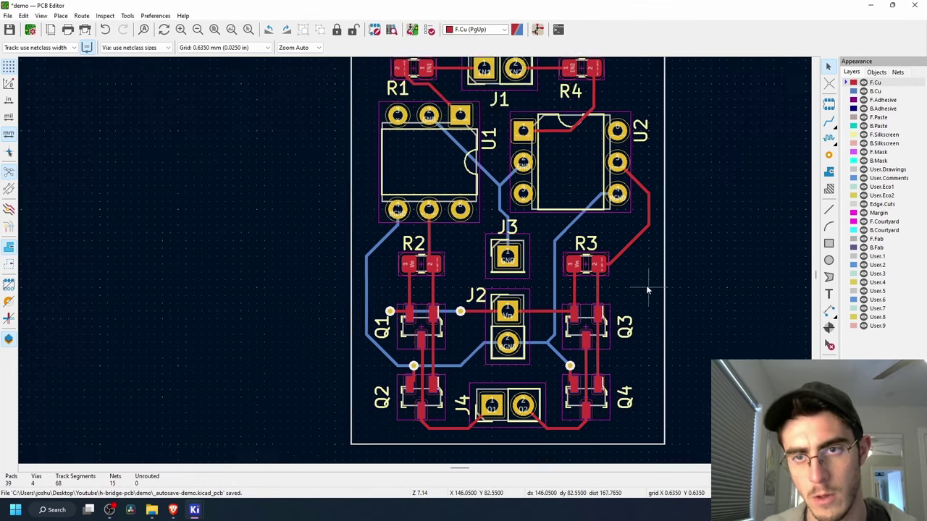
scroll(501, 312, "down", 3)
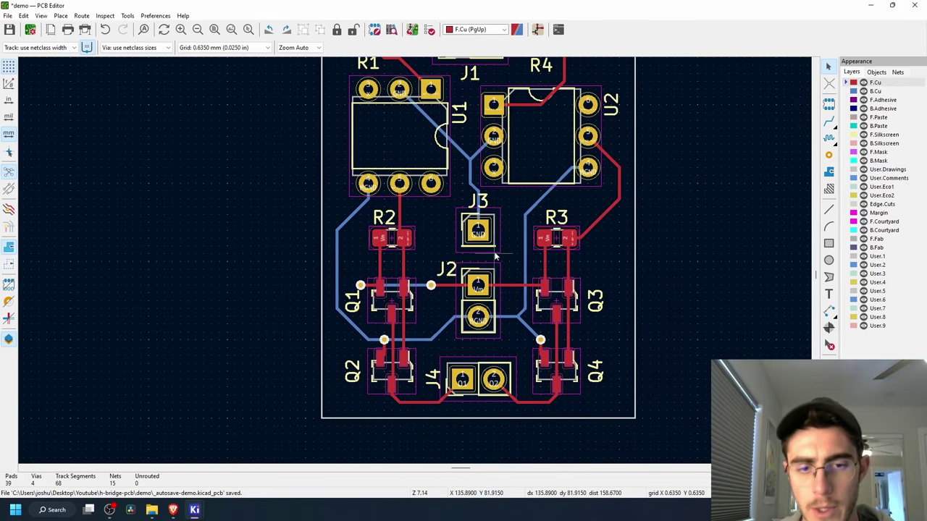
middle_click_drag(653, 266, 680, 170)
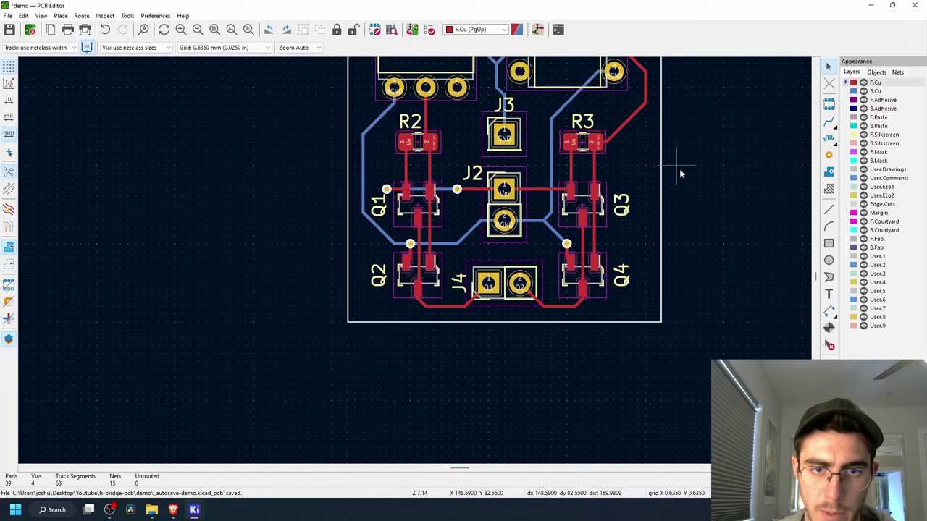
left_click(497, 321)
left_click_drag(504, 322, 503, 338)
left_click(698, 321)
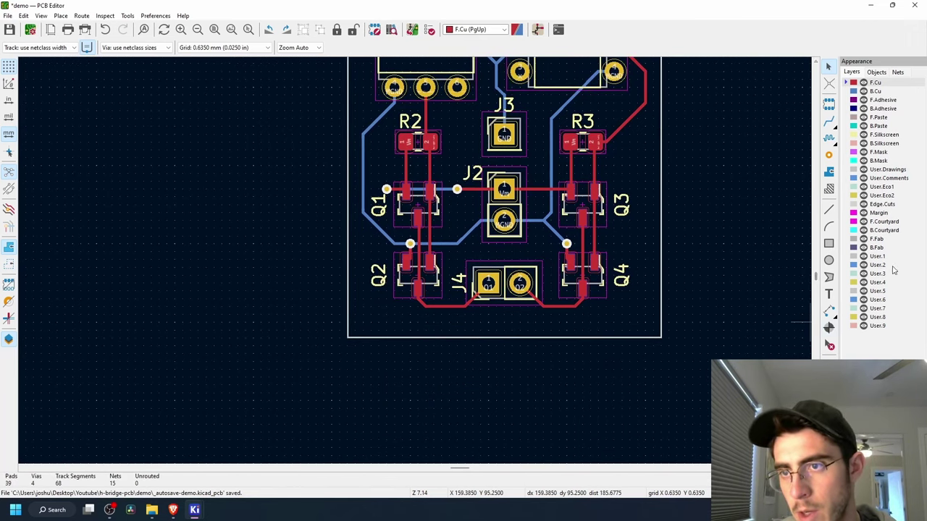
Step: Make F.Silkscreen the active layer and place the text "outputs" centred below connector J4
left_click(889, 197)
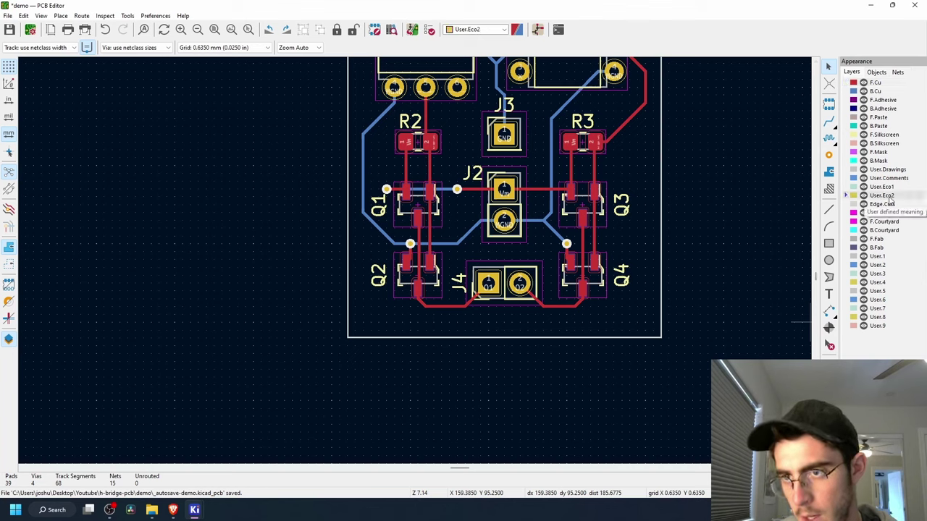
left_click(893, 179)
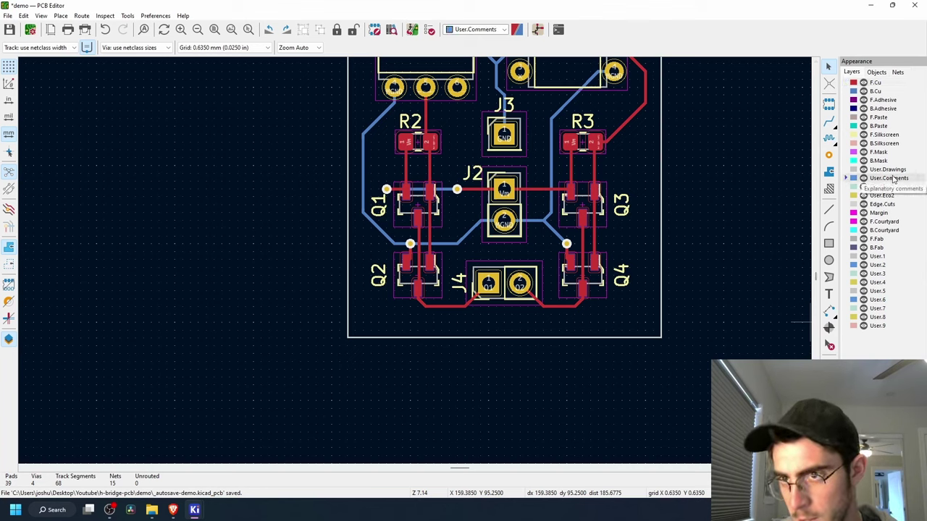
left_click(905, 136)
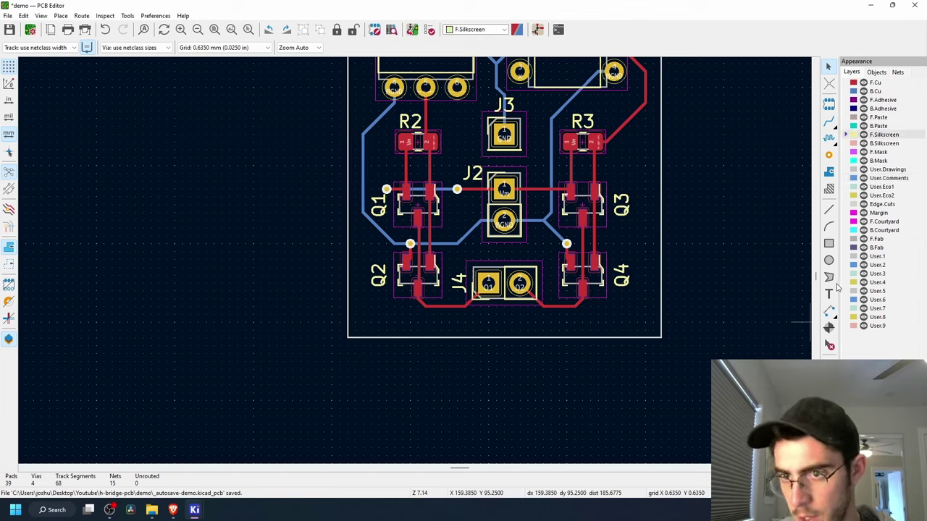
left_click(829, 293)
left_click(445, 154)
left_click_drag(417, 139, 639, 188)
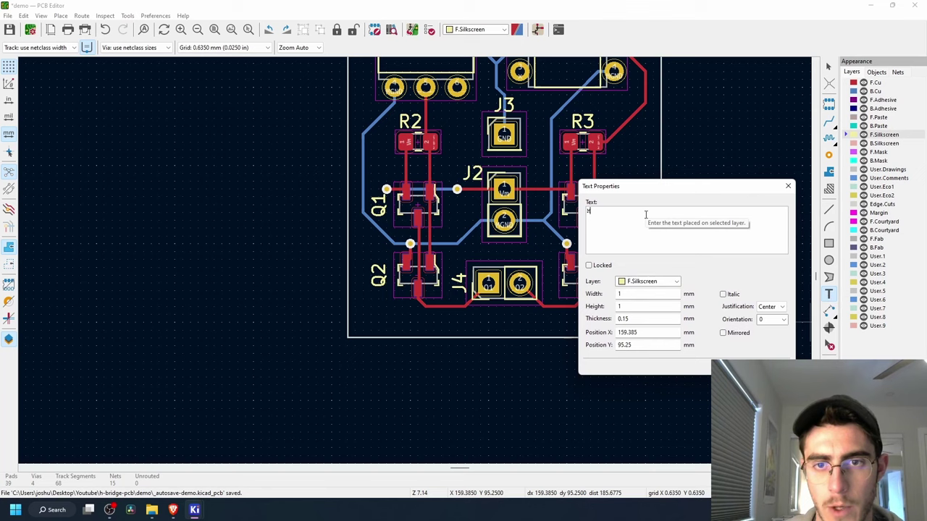
type("tput")
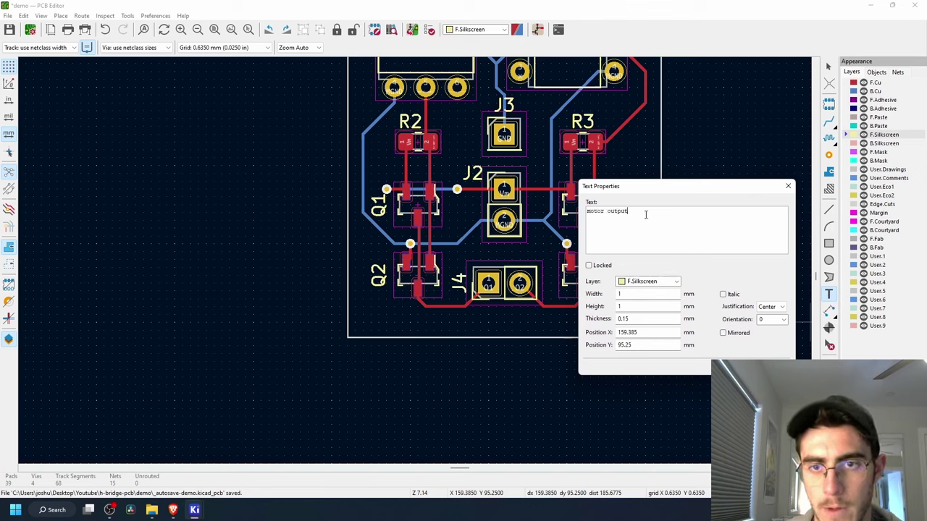
type("outputs")
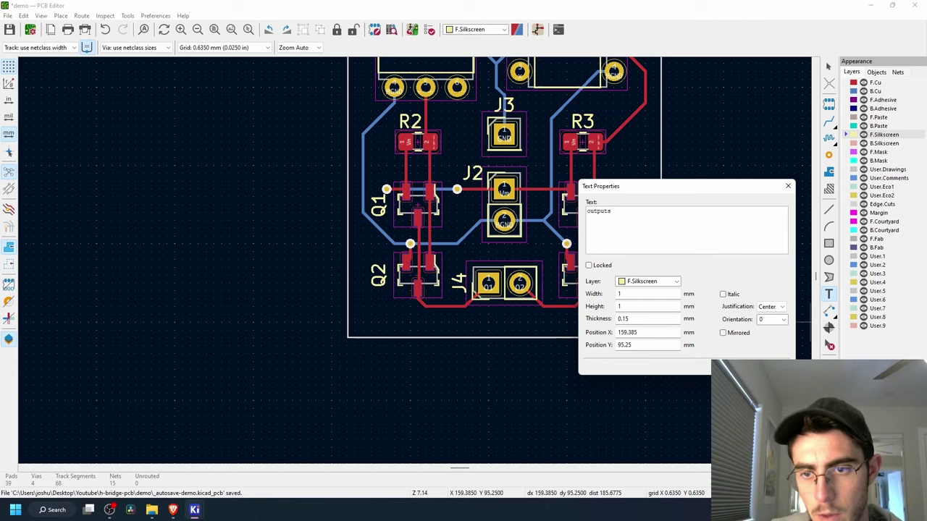
key("Return")
left_click(509, 320)
key("Escape")
Step: Copy the "outputs" text to just above connector J1 and move the board outline's upper edge up so it encloses the copy
left_click(536, 315)
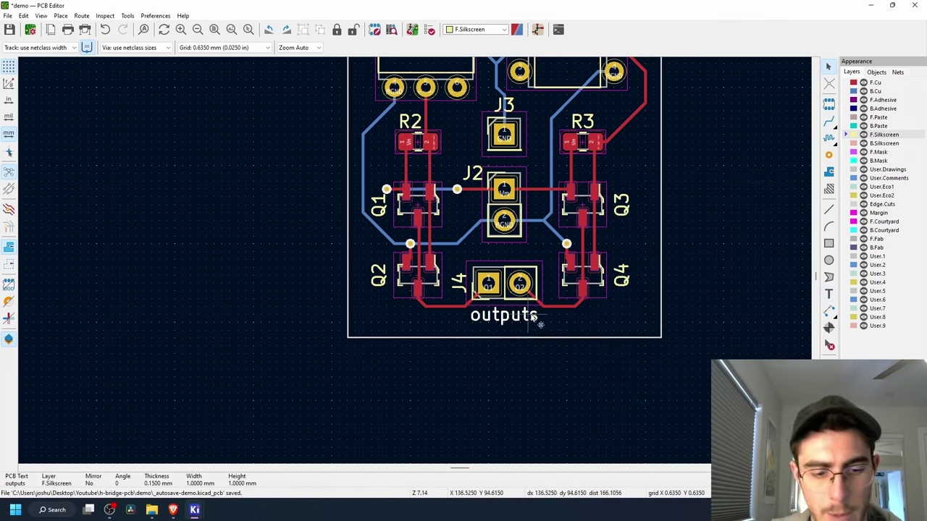
key("ctrl+c")
scroll(533, 308, "up", 5)
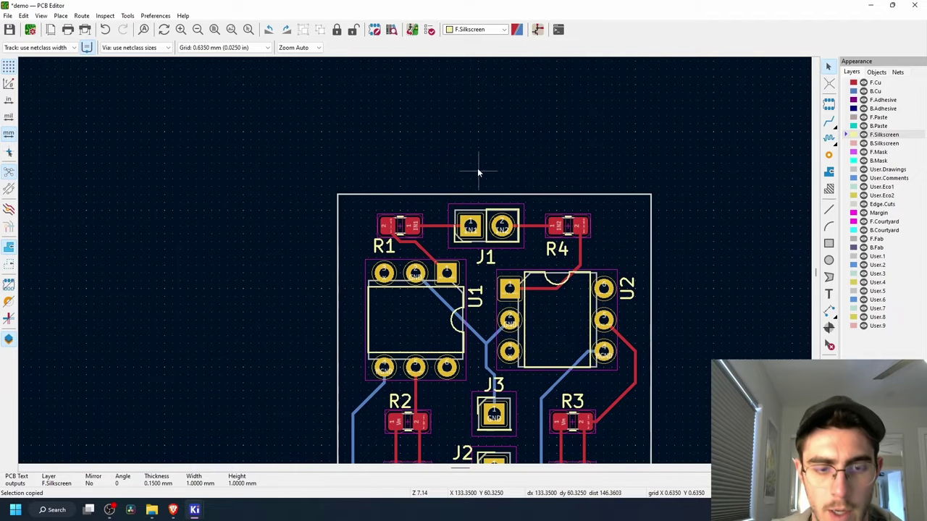
key("ctrl+v")
left_click(492, 196)
left_click(440, 194)
left_click_drag(494, 195, 494, 178)
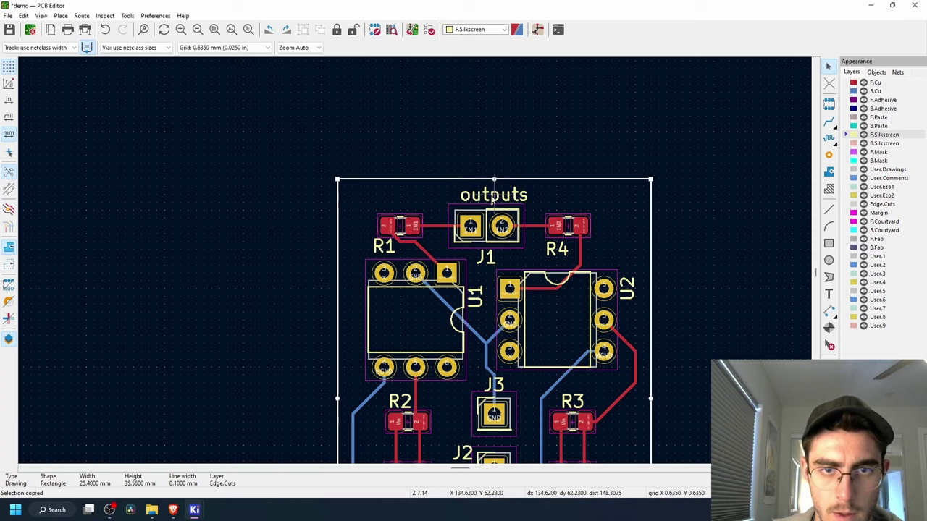
Step: Change the copied text above J1 to "inputs"
double_click(489, 198)
left_click_drag(600, 211, 587, 214)
type("inputs")
key("Return")
key("BackSpace")
key("ctrl+Return")
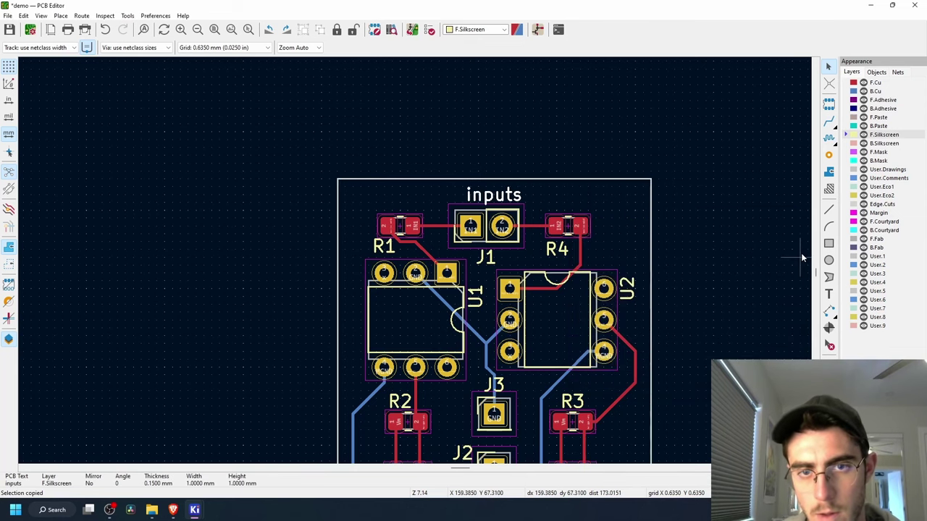
left_click(574, 130)
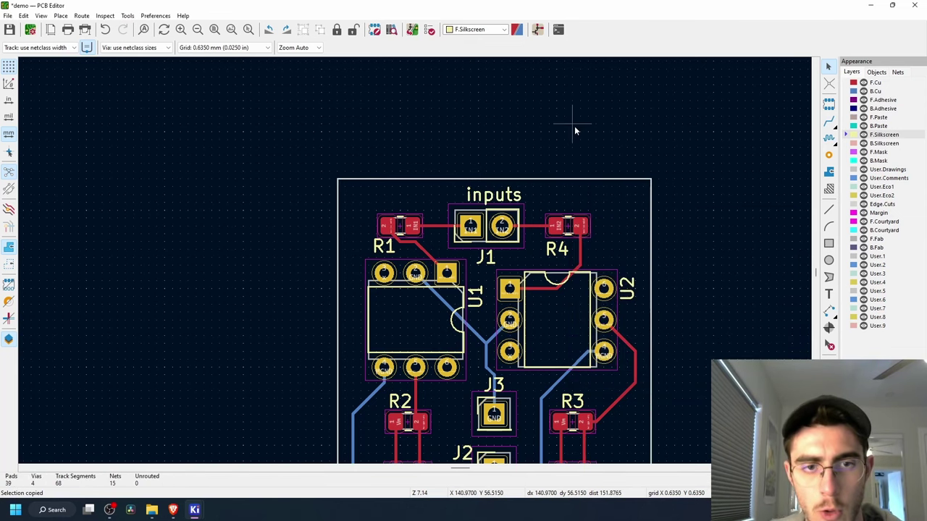
Step: Place the front silkscreen text "motor pwr" vertically along the right side of connector J2
scroll(724, 316, "down", 5)
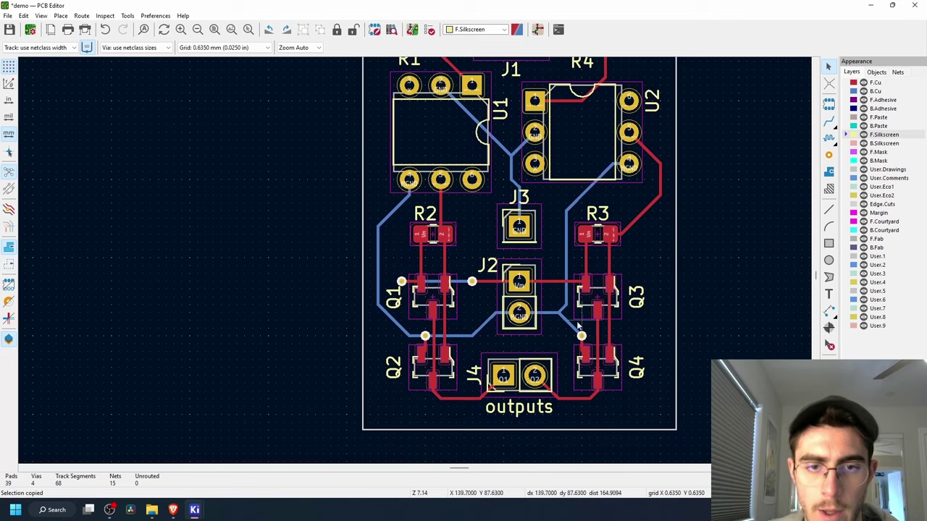
scroll(575, 322, "up", 5)
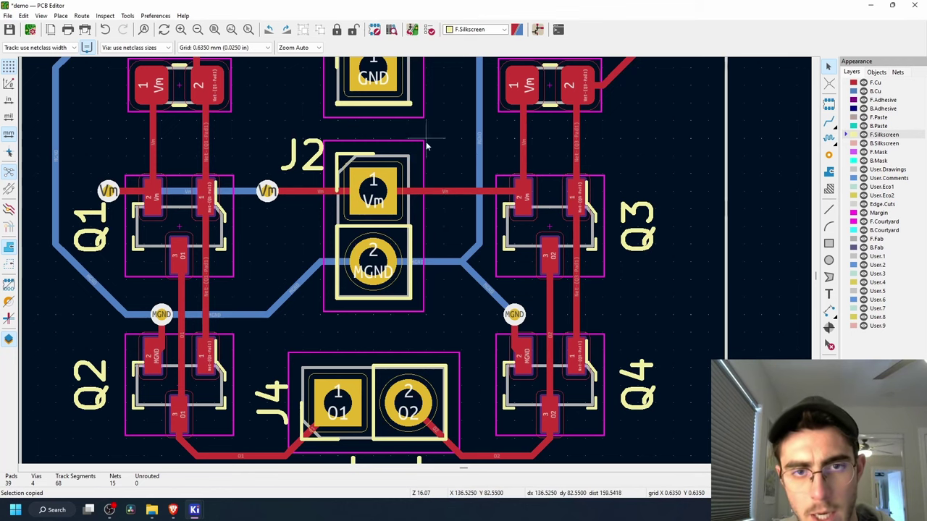
left_click(829, 295)
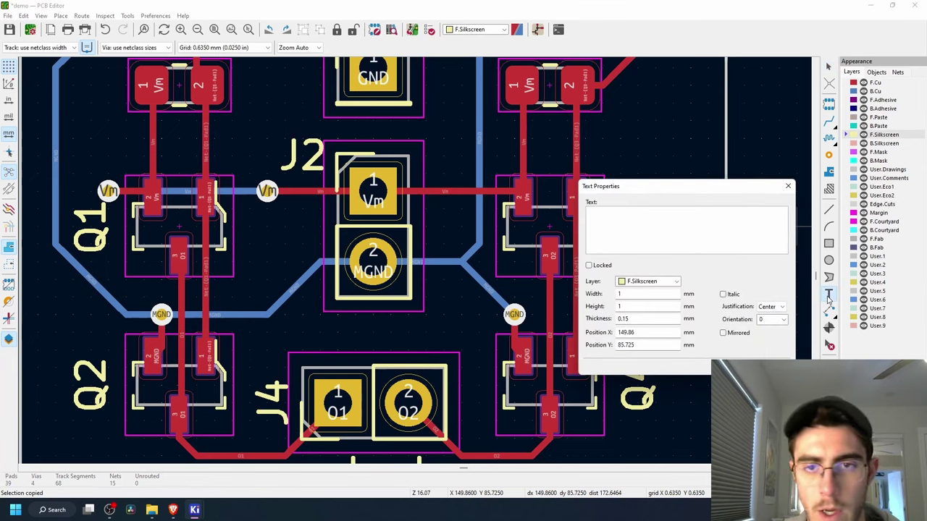
type("moto")
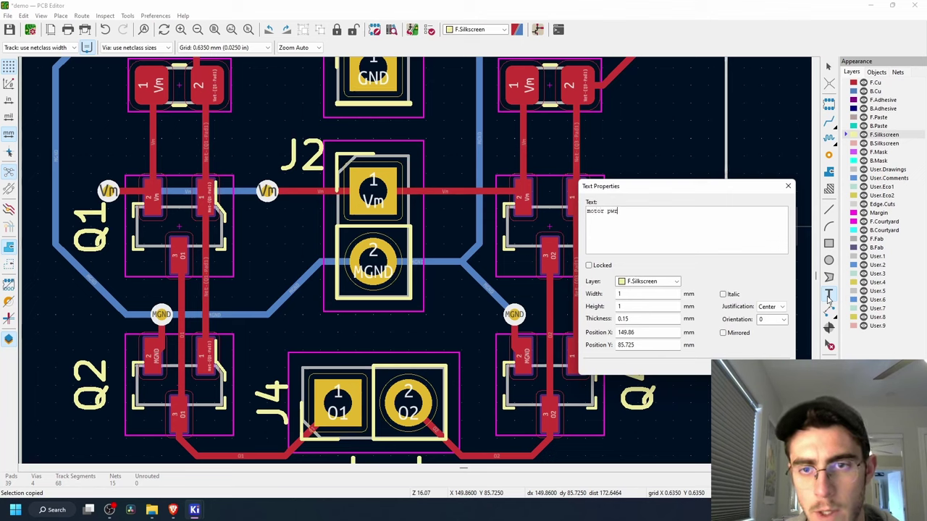
type("r pwr")
key("Return")
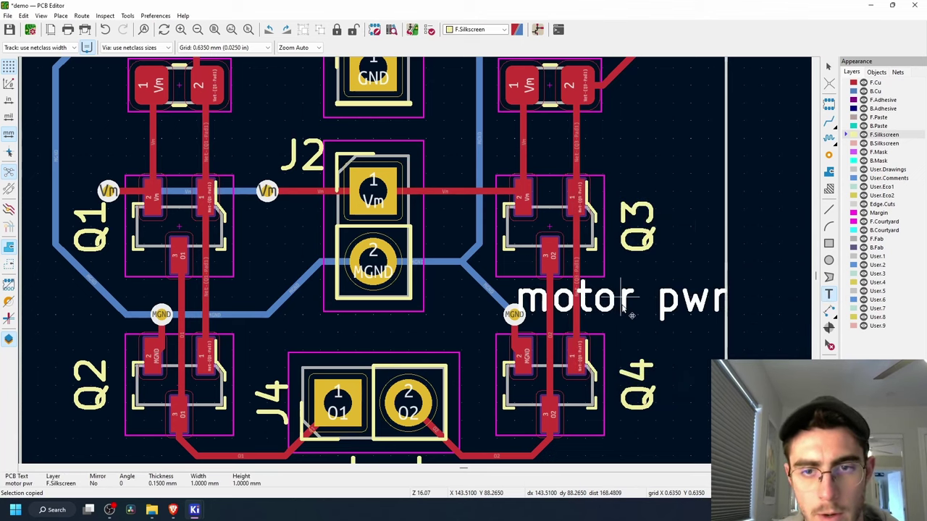
key("shift+r")
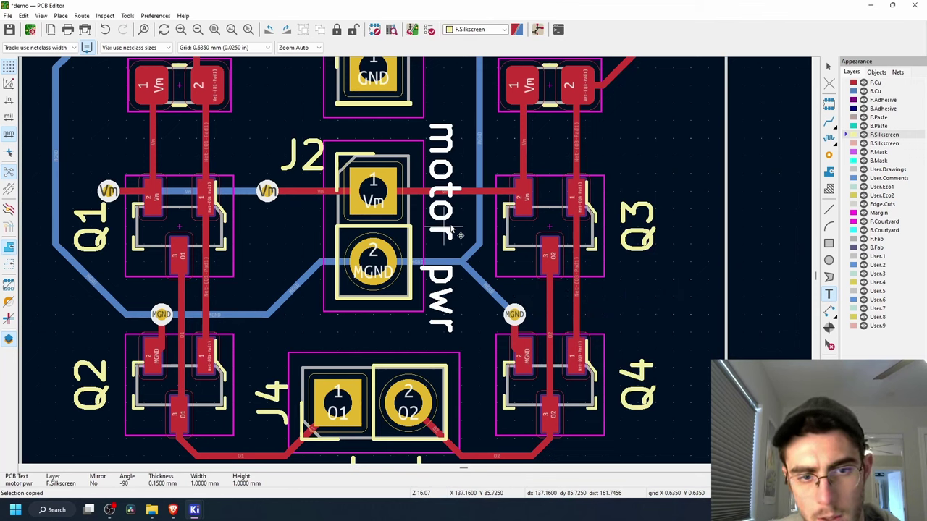
left_click(447, 232)
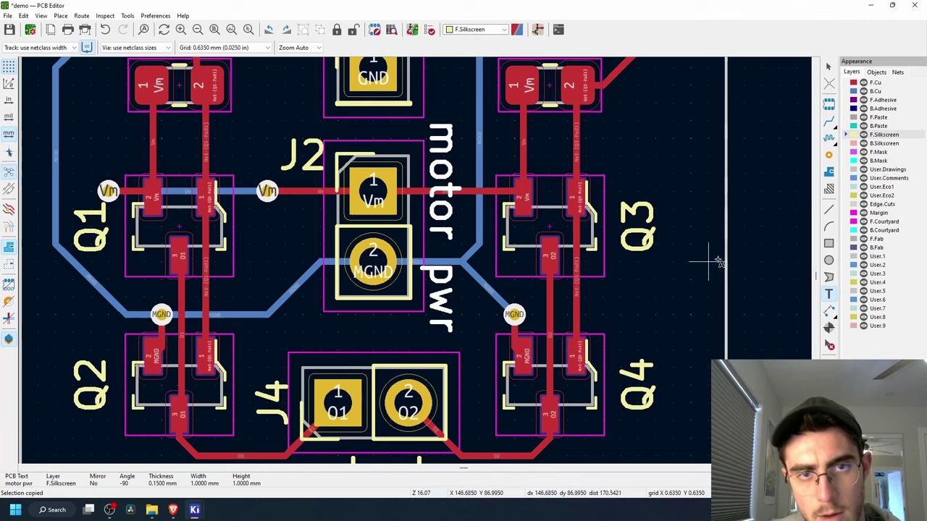
left_click(748, 217)
key("Escape")
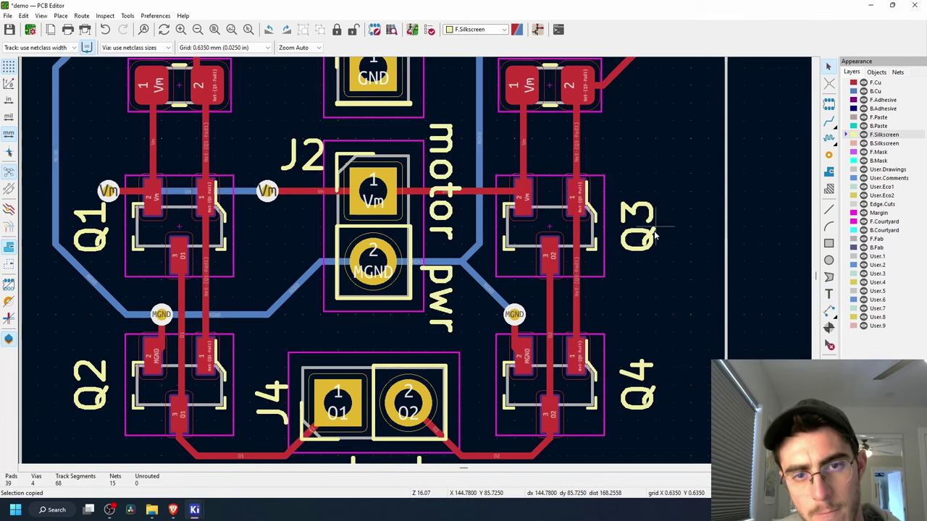
Step: Rotate the "motor pwr" text by 180 degrees so it reads from bottom to top
scroll(417, 266, "down", 3)
middle_click_drag(417, 266, 455, 227)
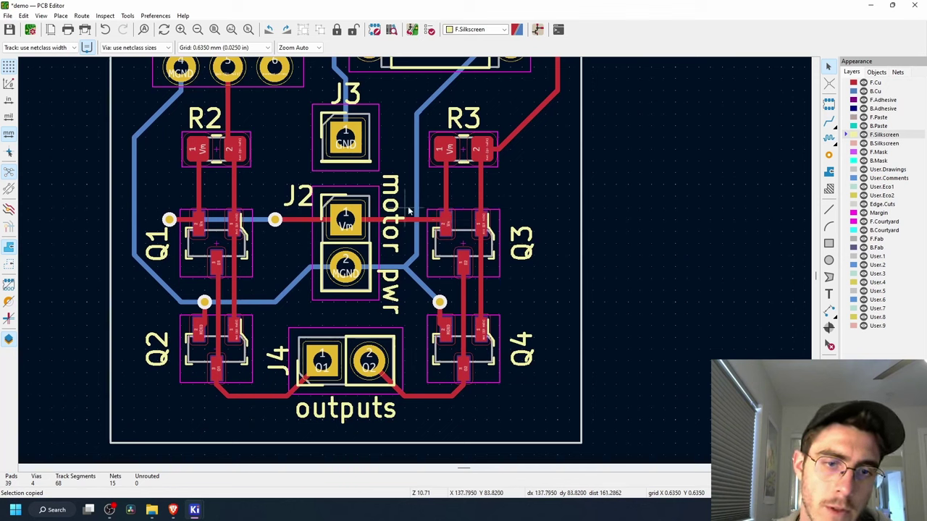
key("r")
key("r")
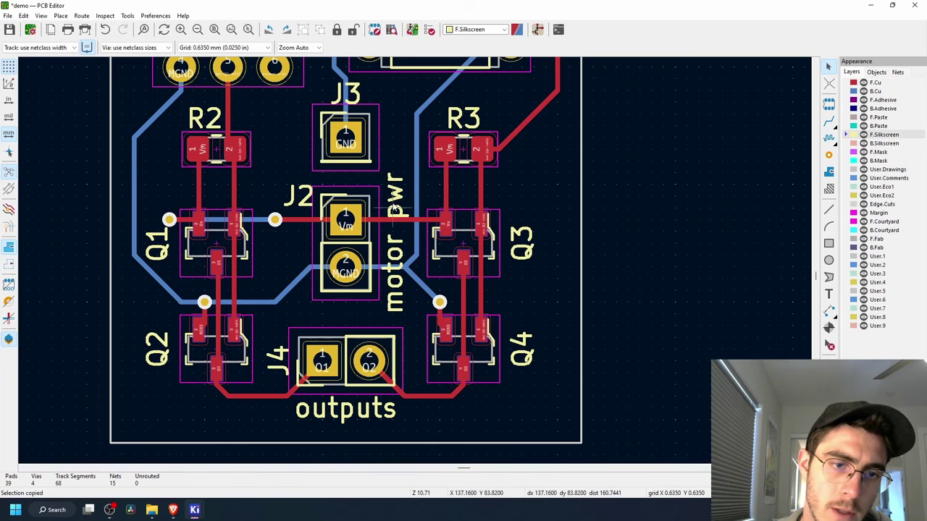
left_click(619, 248)
Step: Place a copy of the "motor pwr" text left of connector J3, change it to "sgnd" and keep it reading bottom to top
middle_click_drag(553, 181, 596, 233)
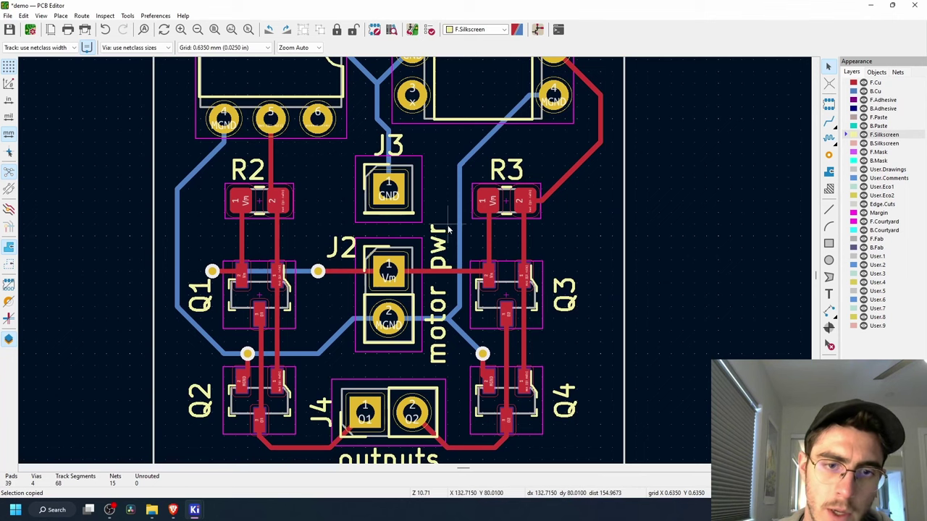
key("ctrl+v")
double_click(354, 207)
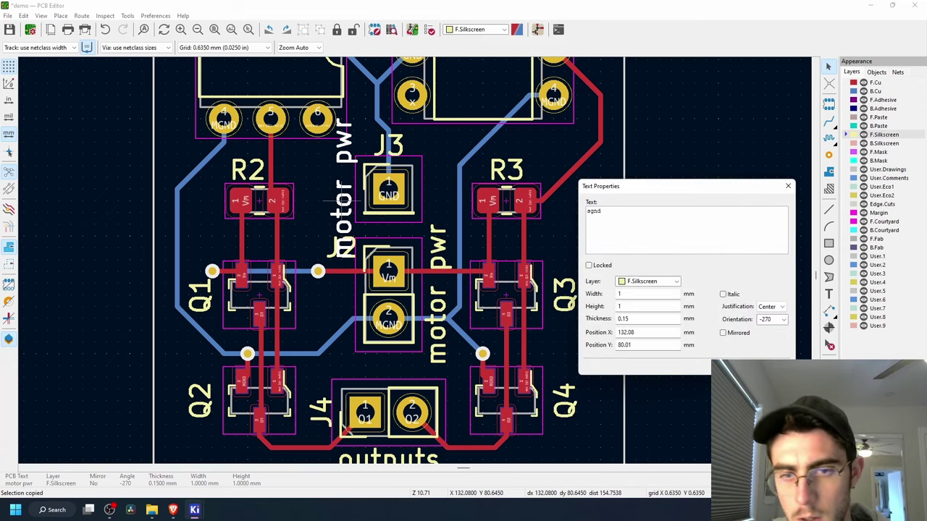
key("Return")
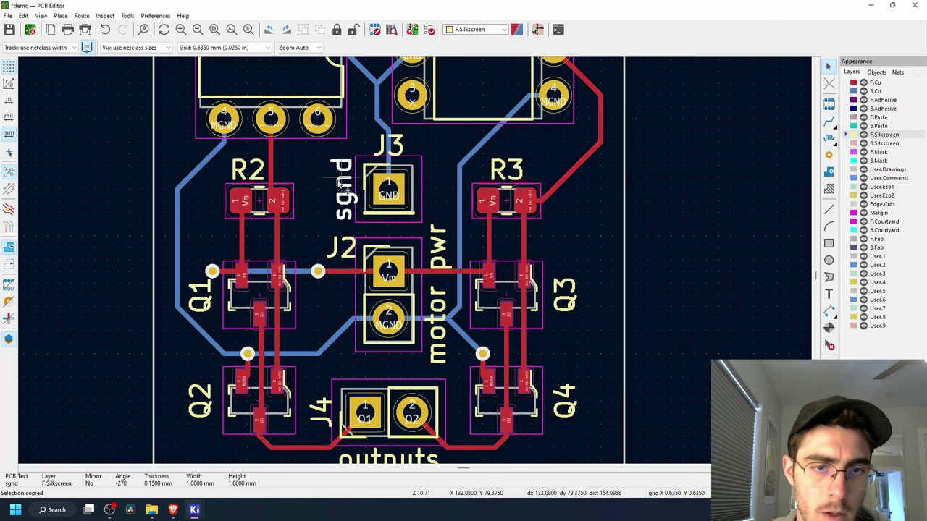
key("shift+r")
key("shift+r")
key("shift+r")
key("shift+r")
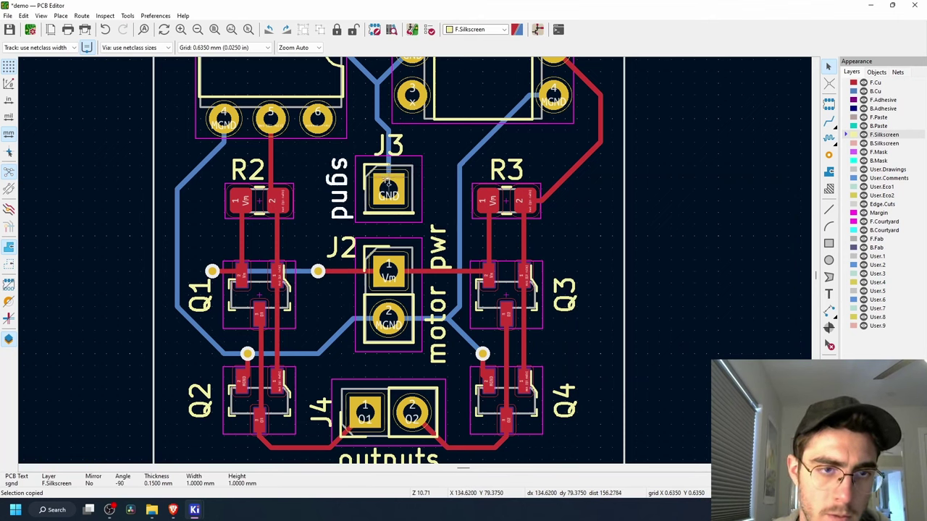
left_click(326, 194)
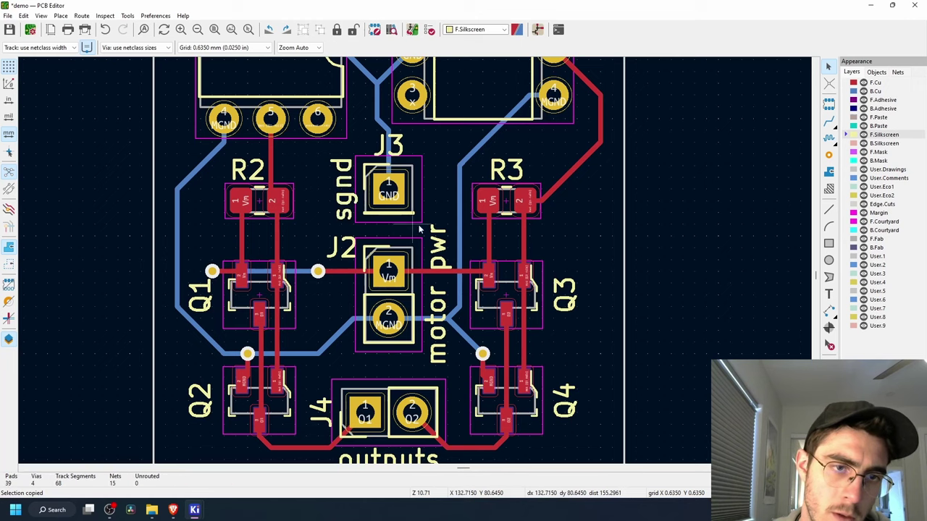
scroll(648, 261, "down", 3)
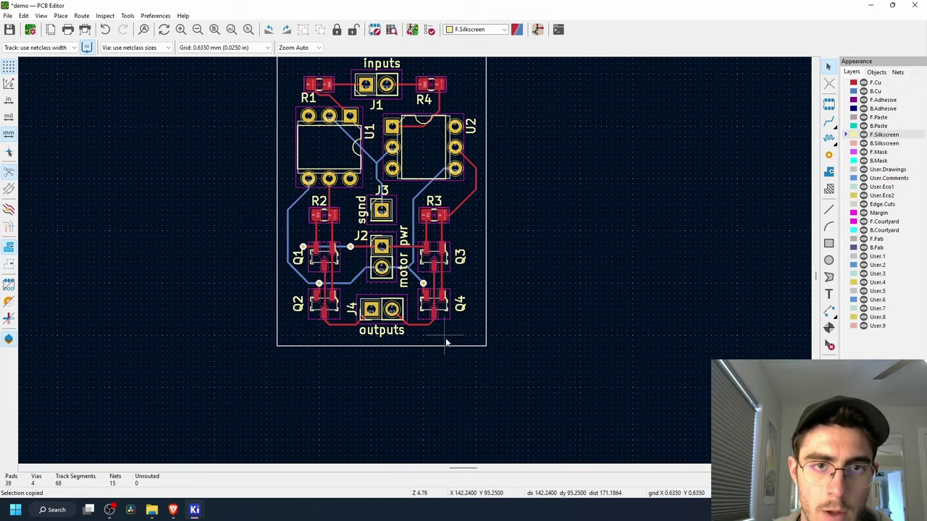
scroll(494, 336, "up", 2)
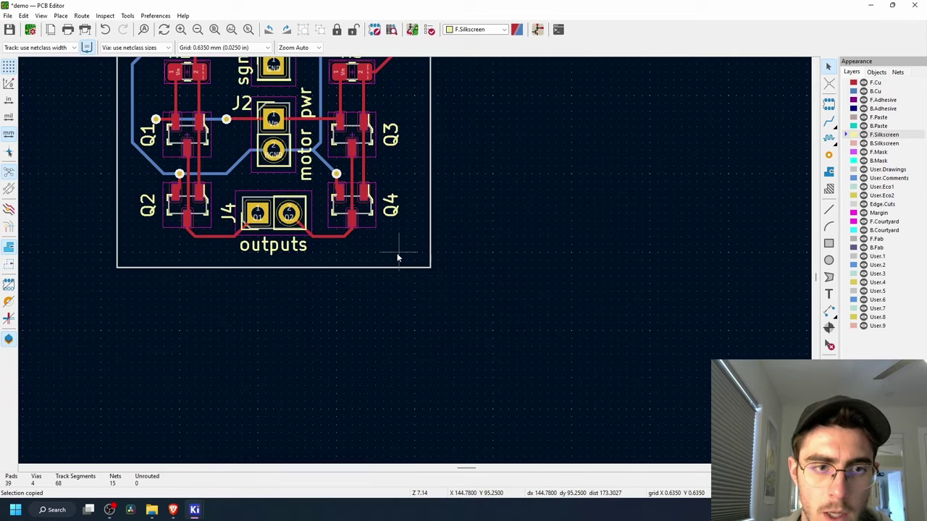
scroll(397, 258, "up", 1)
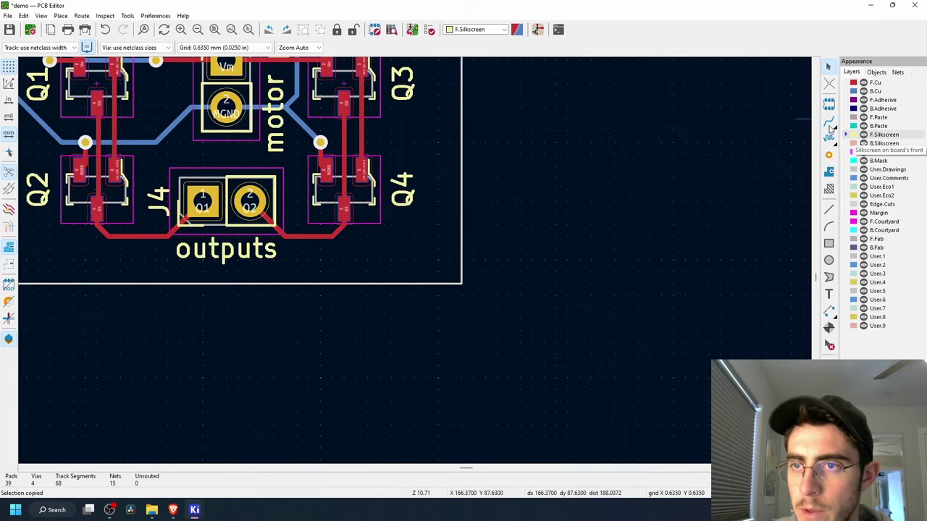
left_click(378, 248)
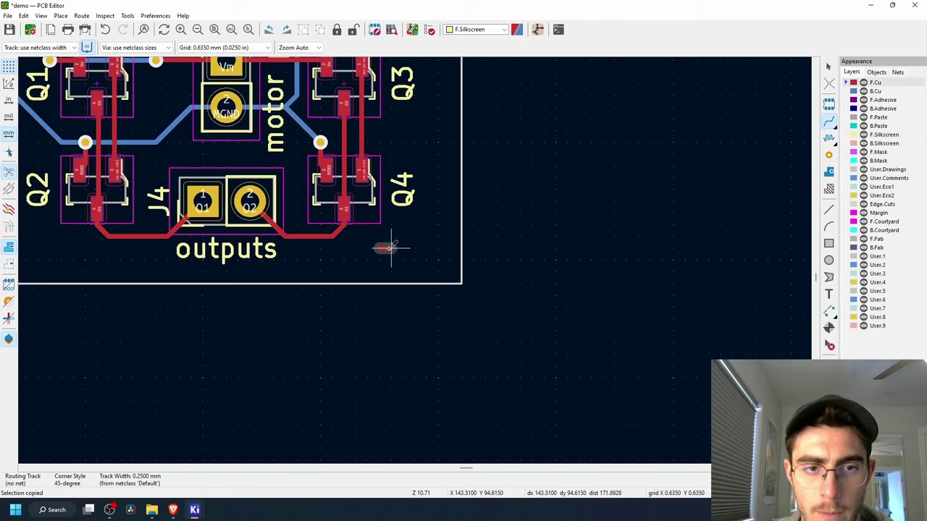
key("Escape")
key("Escape")
Step: Create a new text reading "Canis Techis" on the F.Silkscreen layer
left_click(887, 136)
left_click(823, 291)
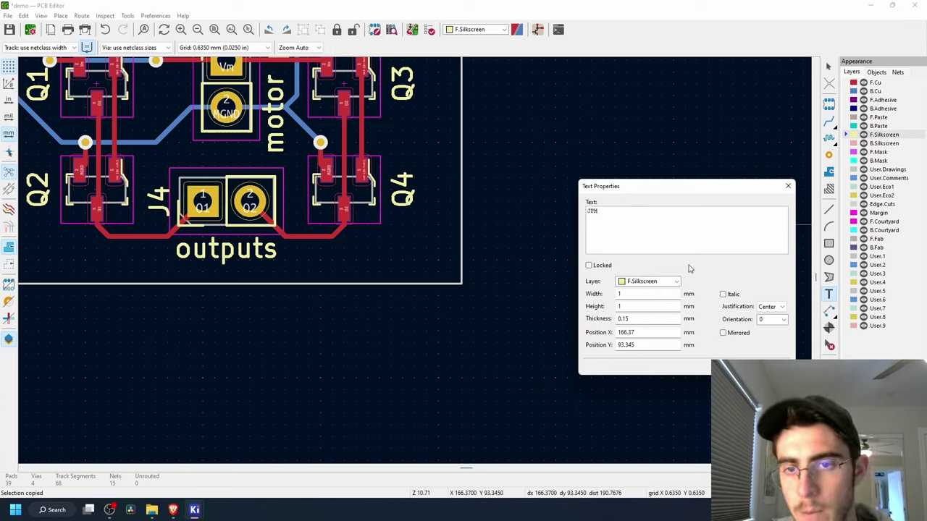
key("BackSpace")
key("BackSpace")
key("BackSpace")
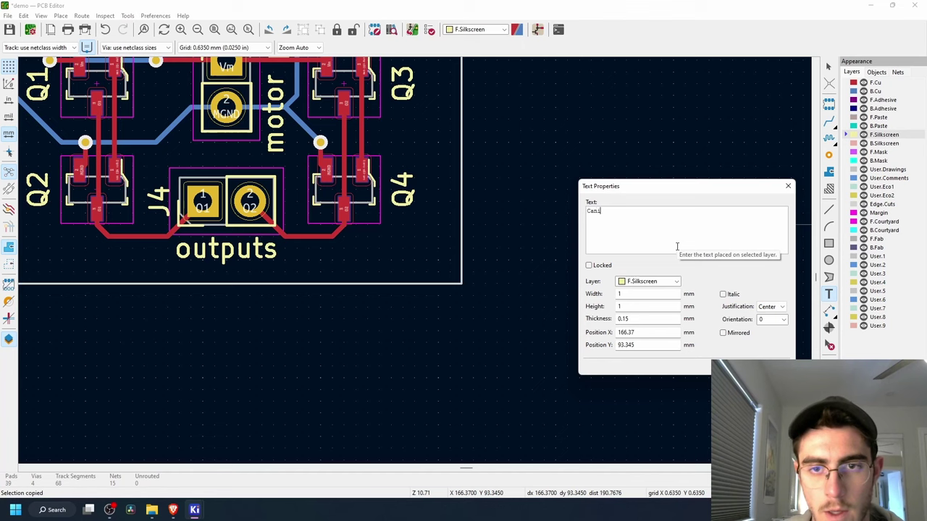
left_click(720, 362)
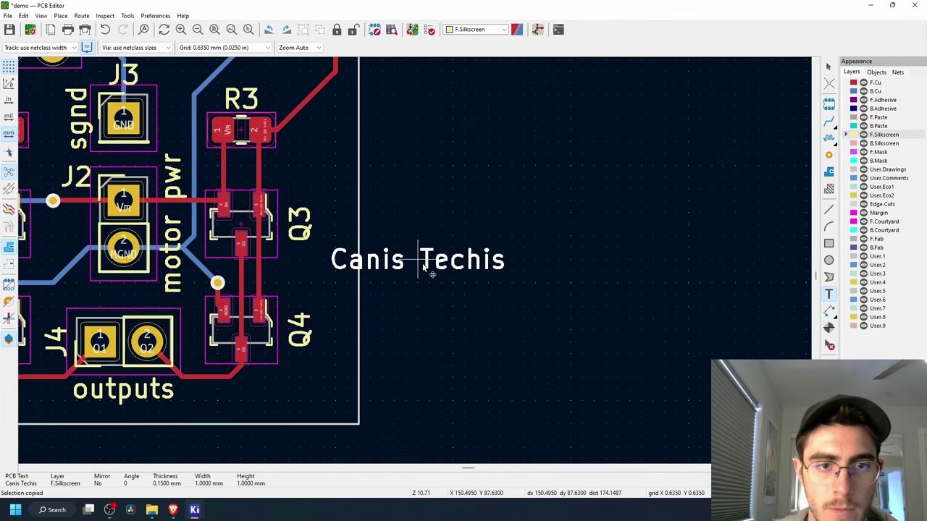
Step: Place the "Canis Techis" text horizontally near the board's lower-right corner, below Q4
key("r")
key("r")
key("r")
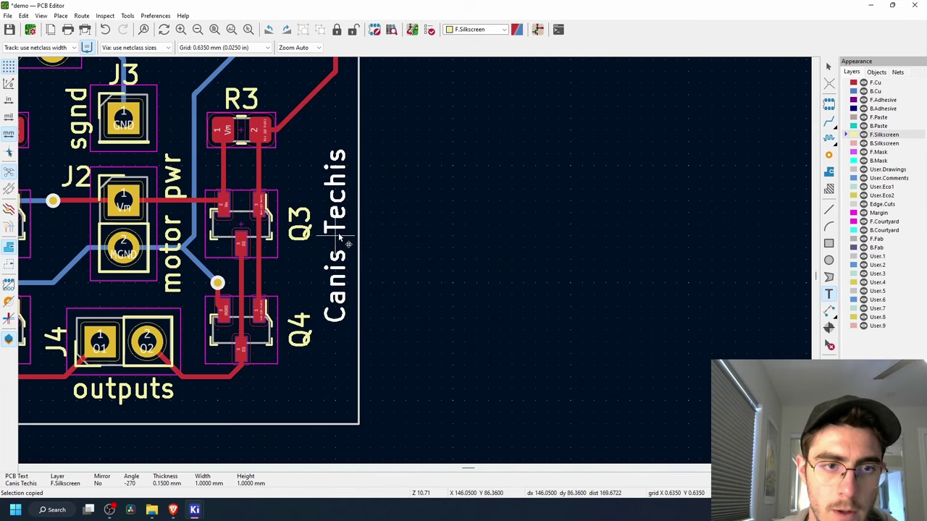
middle_click_drag(332, 236, 542, 223)
middle_click_drag(426, 246, 454, 222)
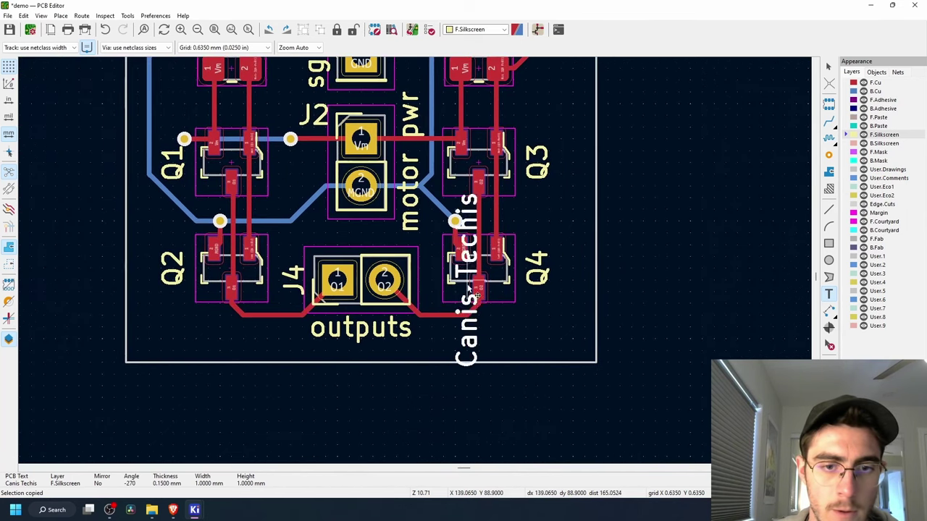
key("r")
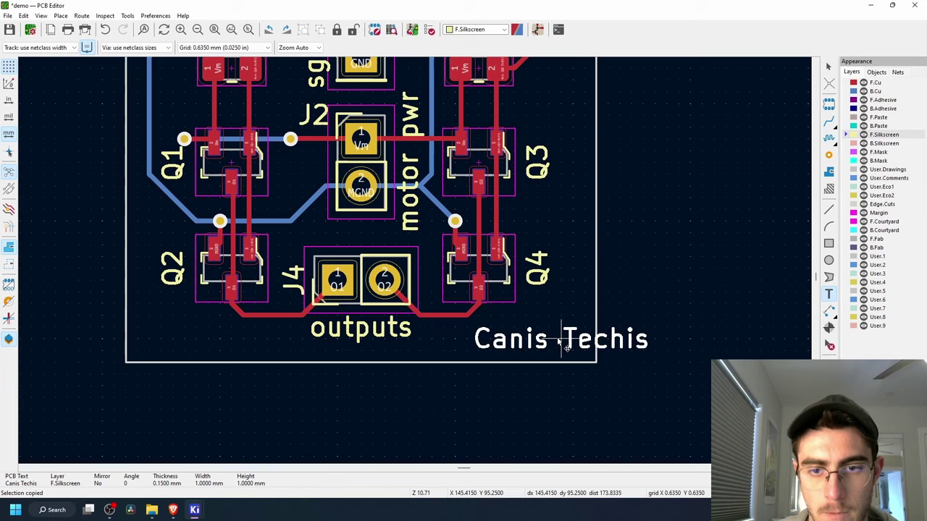
left_click(571, 338)
left_click(574, 338)
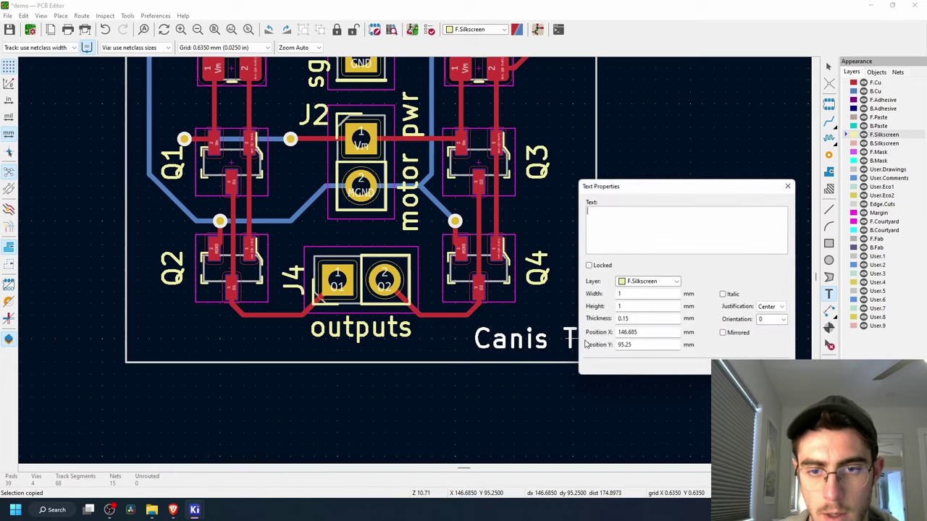
key("Escape")
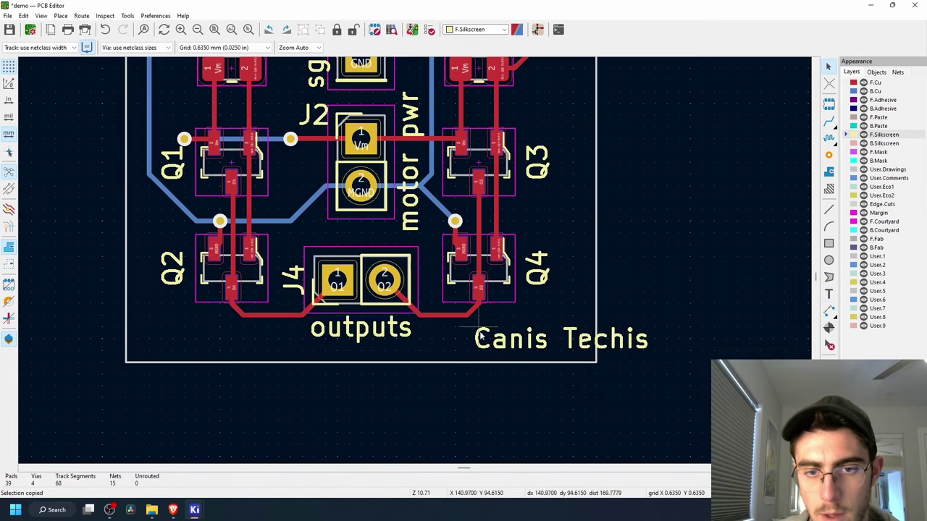
Step: Split the "Canis Techis" text into two lines and move it inside the board's lower-right corner
double_click(514, 342)
left_click(605, 211)
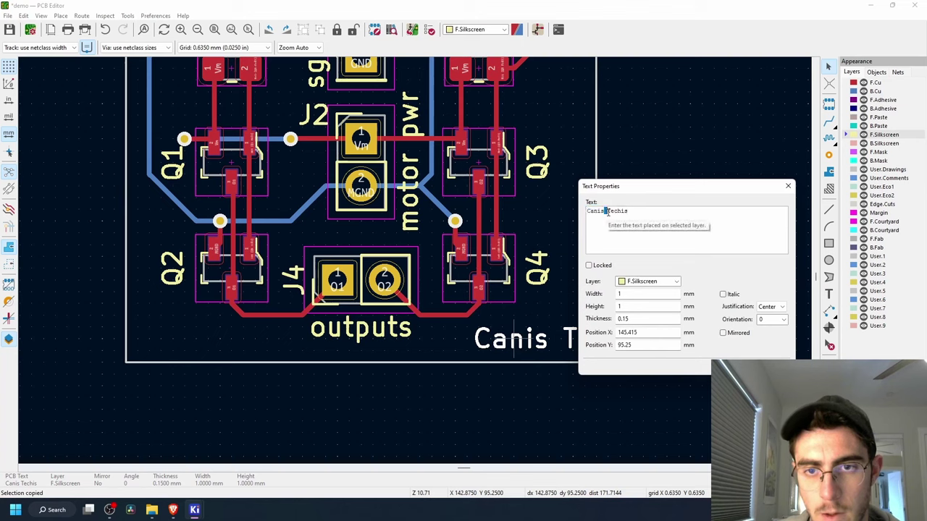
key("Return")
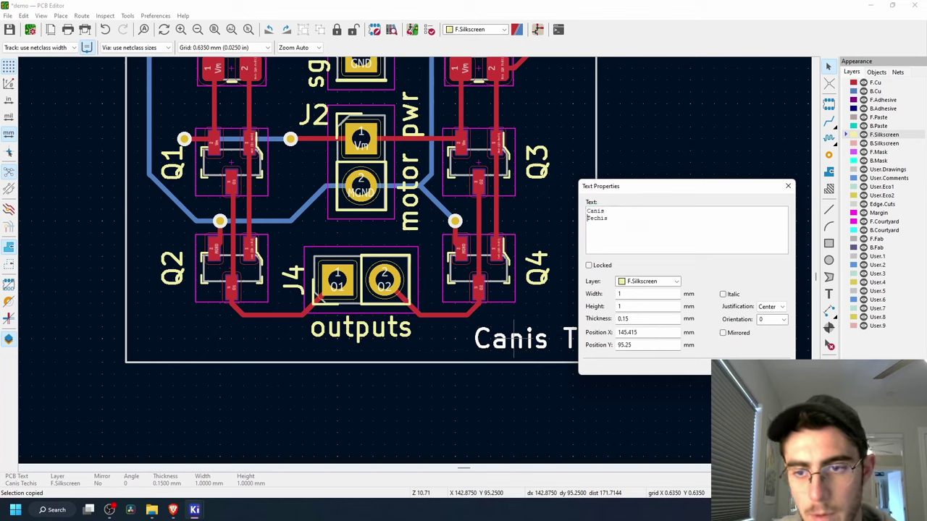
key("ctrl+Return")
left_click_drag(568, 339, 554, 331)
left_click(648, 296)
scroll(404, 266, "down", 6)
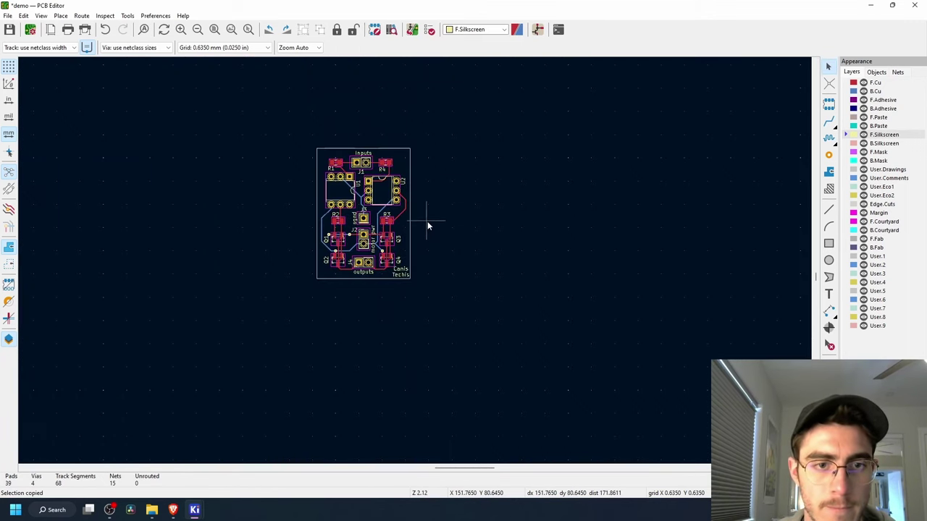
Step: Delete the two-line "Canis Techis" text from the board's lower-right corner
middle_click_drag(427, 225, 487, 262)
scroll(488, 316, "up", 2)
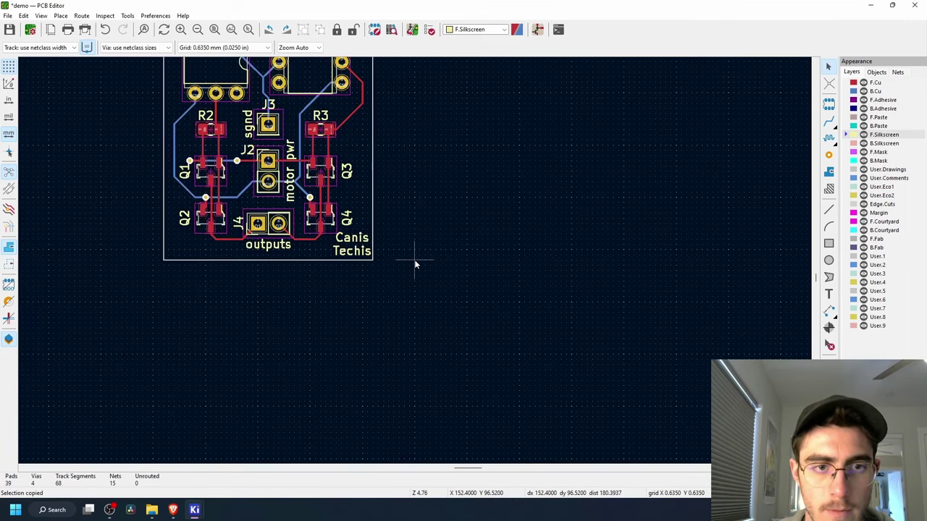
middle_click_drag(390, 176, 419, 254)
left_click(386, 324)
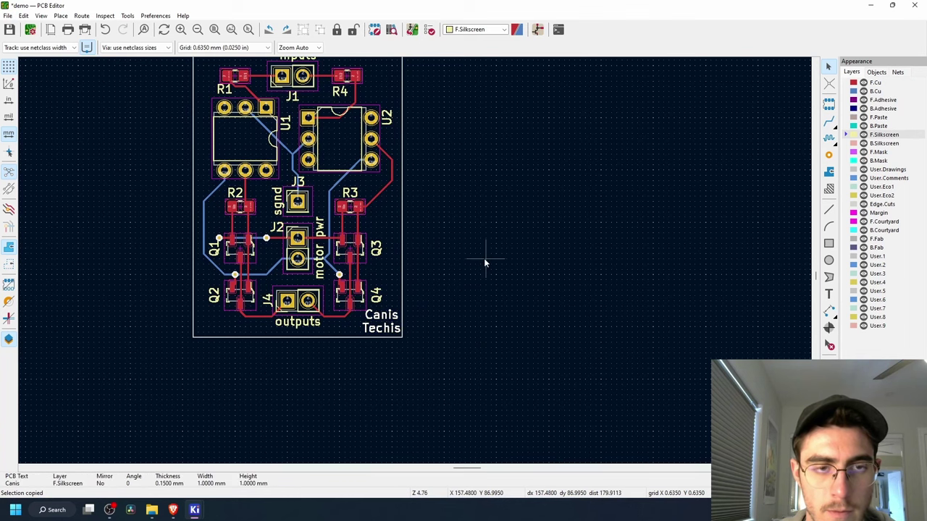
middle_click_drag(483, 258, 591, 287)
key("Delete")
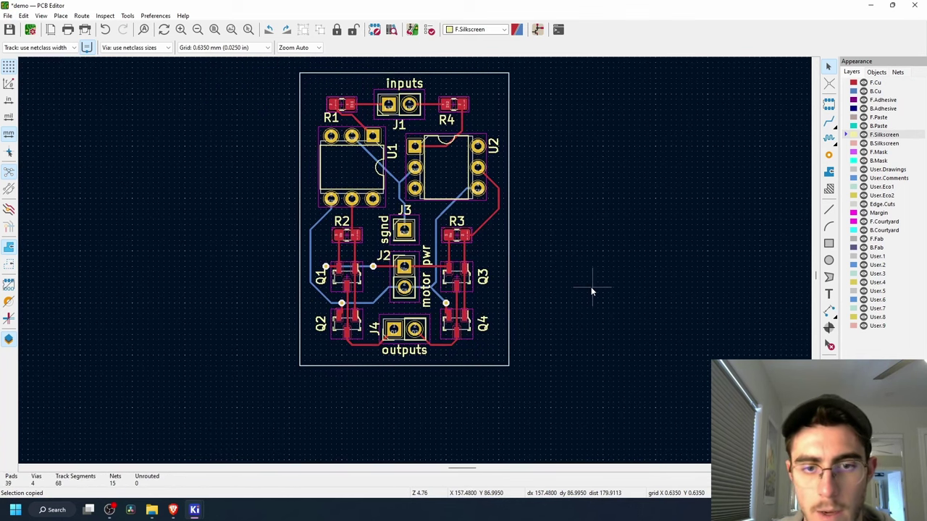
Step: Save the board file
middle_click_drag(552, 239, 574, 249)
scroll(574, 249, "up", 1)
middle_click_drag(574, 249, 416, 259)
middle_click_drag(384, 230, 639, 230)
scroll(639, 231, "down", 1)
middle_click_drag(289, 275, 402, 262)
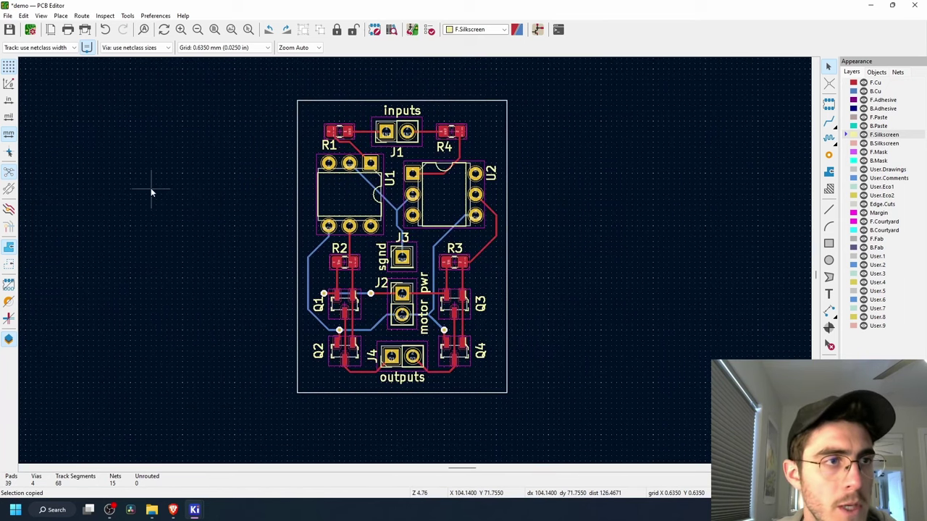
key("ctrl+s")
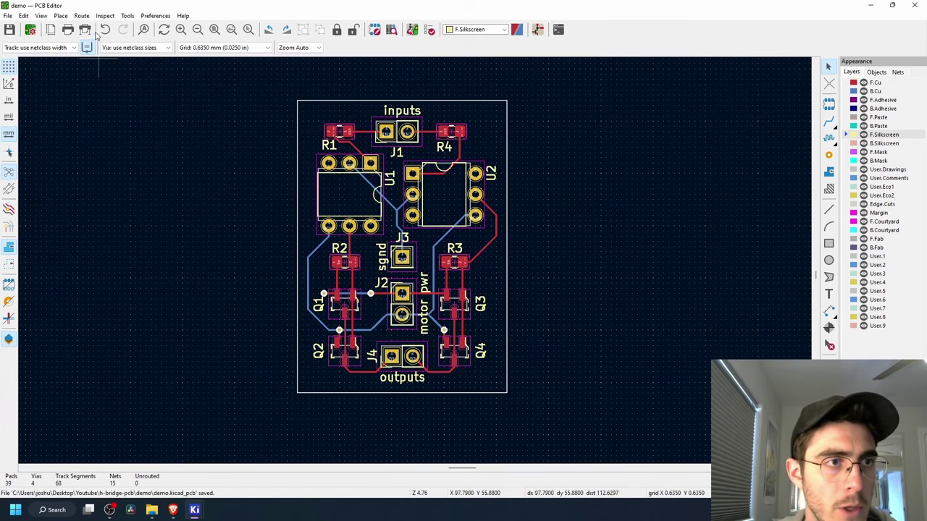
Step: Inspect the board and its silkscreen labels in the 3D viewer, tilting the model, and close the viewer
left_click(41, 16)
left_click(82, 55)
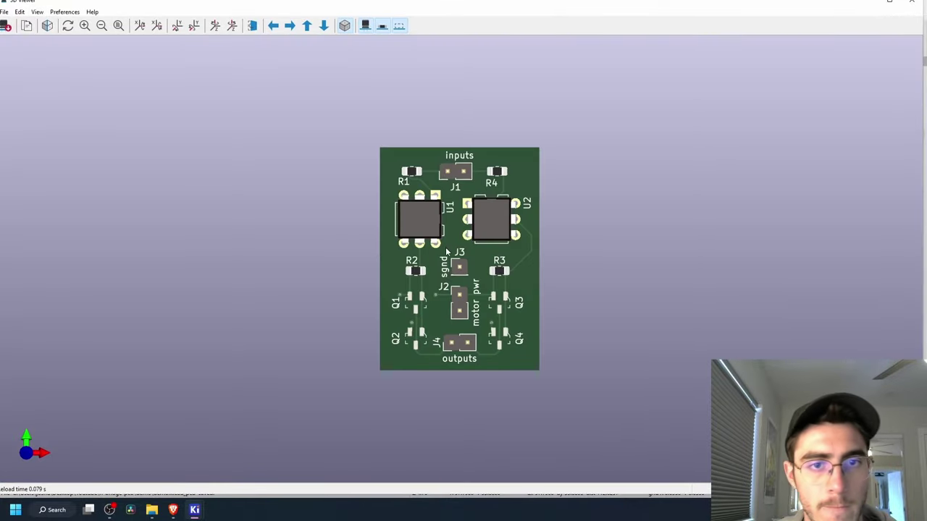
left_click_drag(678, 238, 628, 139)
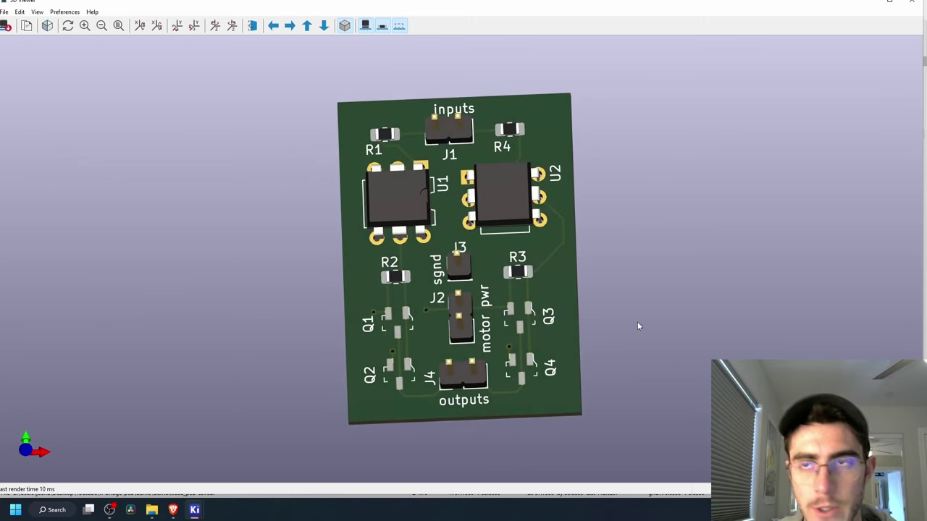
left_click(921, 6)
Step: Try to add a MountingHole_3.2mm_M3 footprint near the board's upper-left corner, searching the footprint library for "hole"
scroll(509, 256, "up", 2)
middle_click_drag(323, 156, 478, 272)
middle_click_drag(403, 204, 447, 238)
scroll(415, 265, "up", 2)
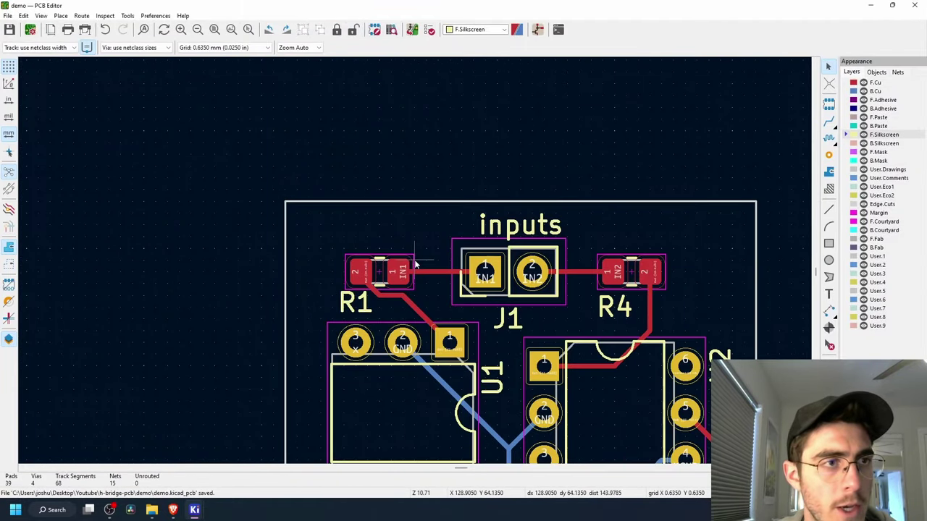
middle_click_drag(337, 228, 304, 191)
scroll(298, 214, "down", 2)
scroll(298, 214, "right", 1)
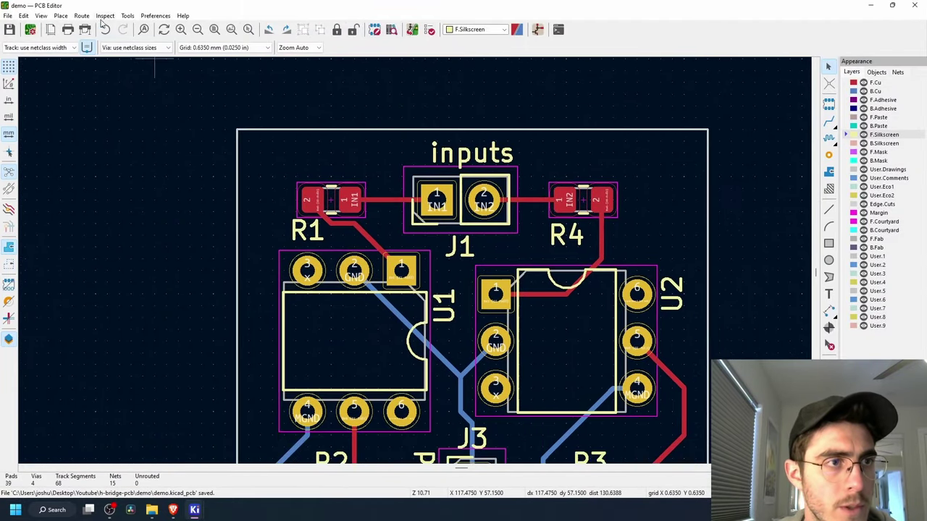
left_click(60, 16)
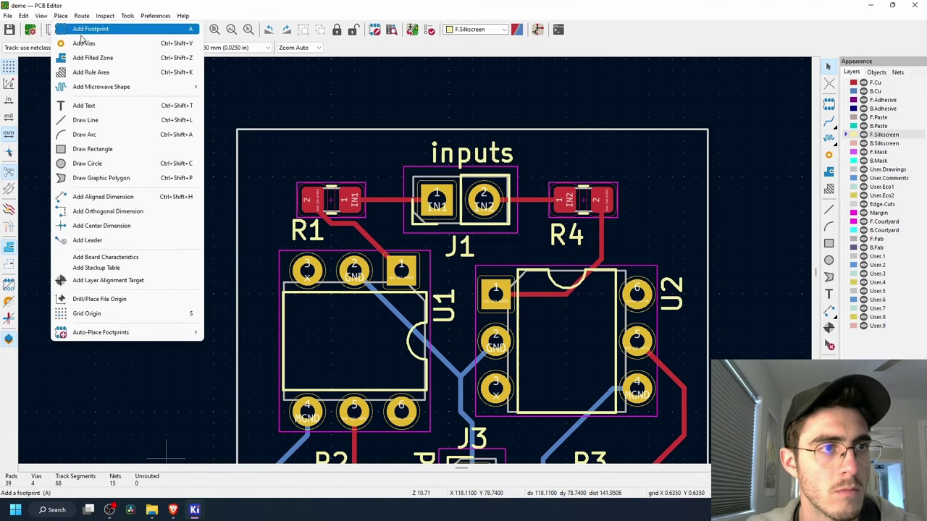
left_click(84, 33)
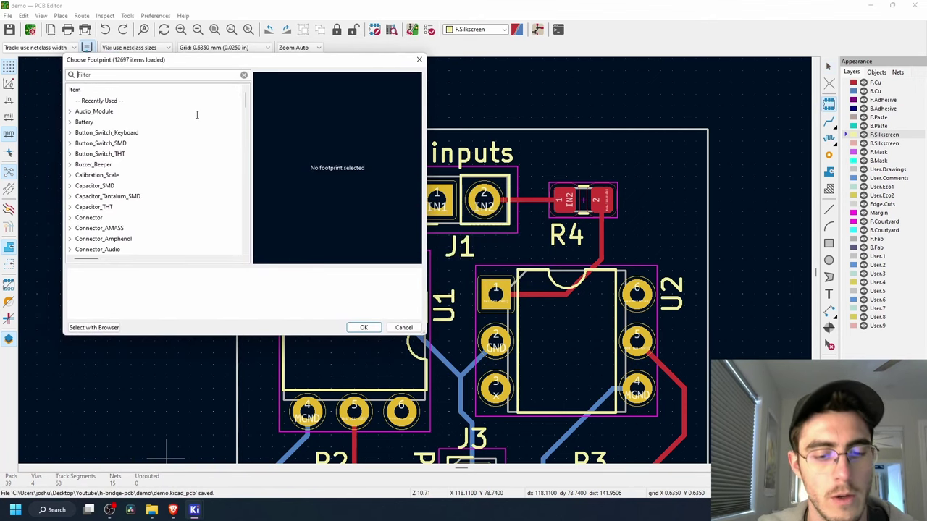
type("hole")
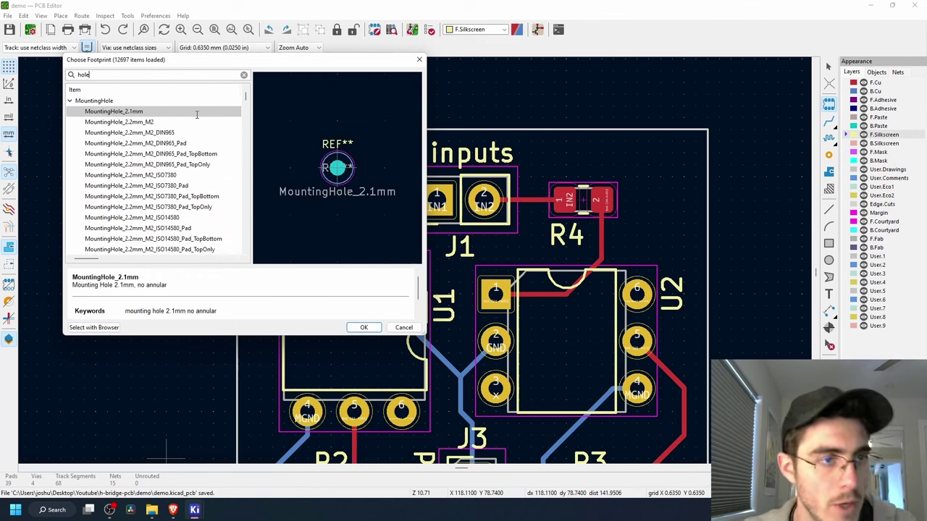
key("Down")
key("Down")
key("Down")
key("Down")
key("Down")
key("Down")
key("Down")
key("Down")
key("Down")
key("Down")
key("Down")
key("Down")
key("Down")
key("Down")
key("Down")
key("Down")
key("Down")
key("Down")
key("Down")
key("Down")
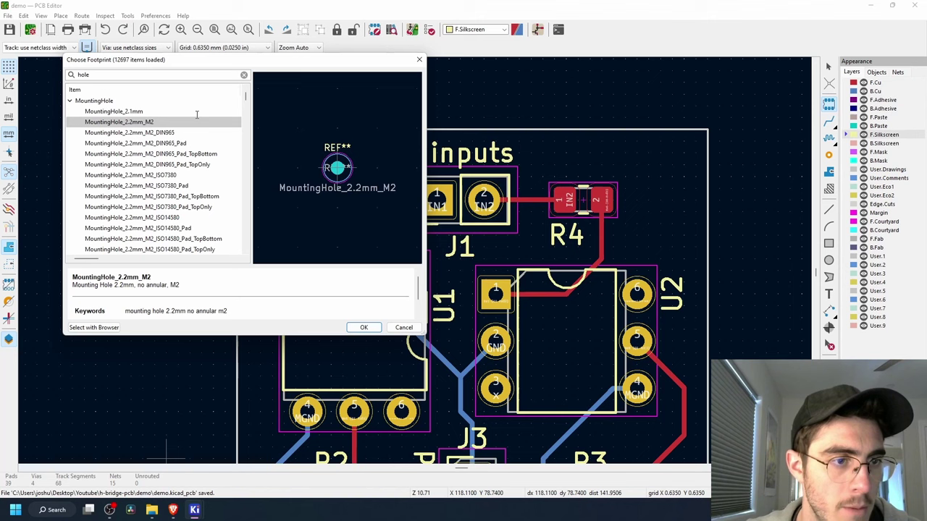
key("Up")
key("Up")
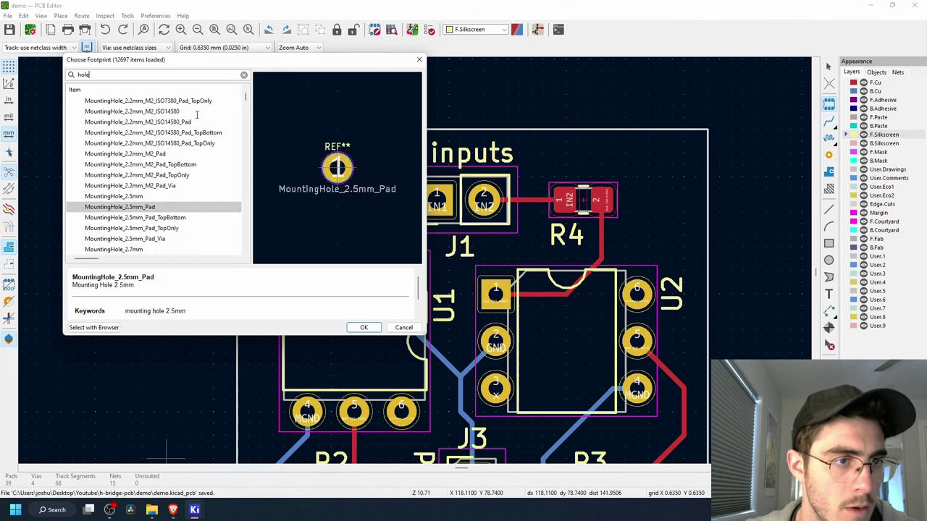
key("Up")
key("Down")
key("Down")
key("Down")
key("Down")
key("Down")
key("Down")
key("Down")
key("Down")
key("Down")
key("Down")
key("Down")
key("Down")
key("Down")
key("Down")
key("Down")
key("Down")
key("Down")
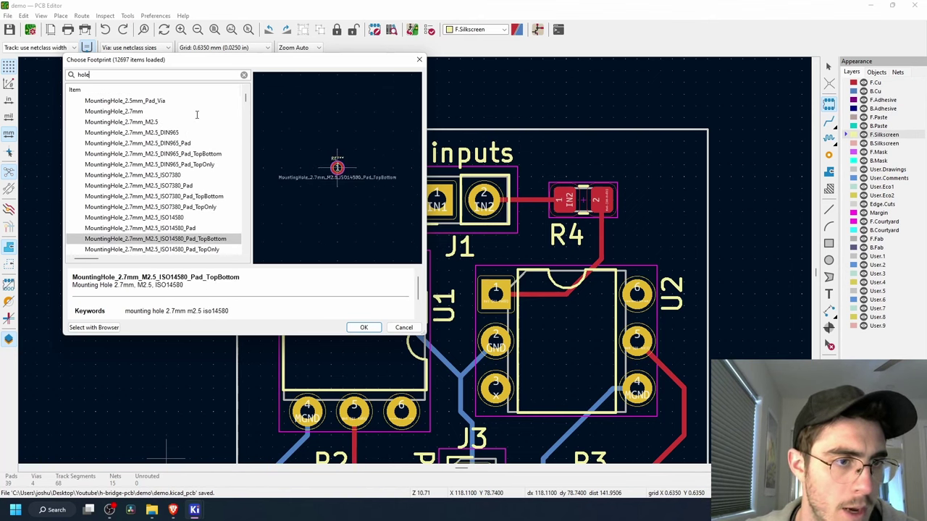
key("Down")
key("Down")
key("Down")
key("Down")
key("Down")
key("Down")
key("Down")
key("Down")
key("Down")
key("Down")
key("Down")
key("Down")
key("Down")
key("Down")
key("Down")
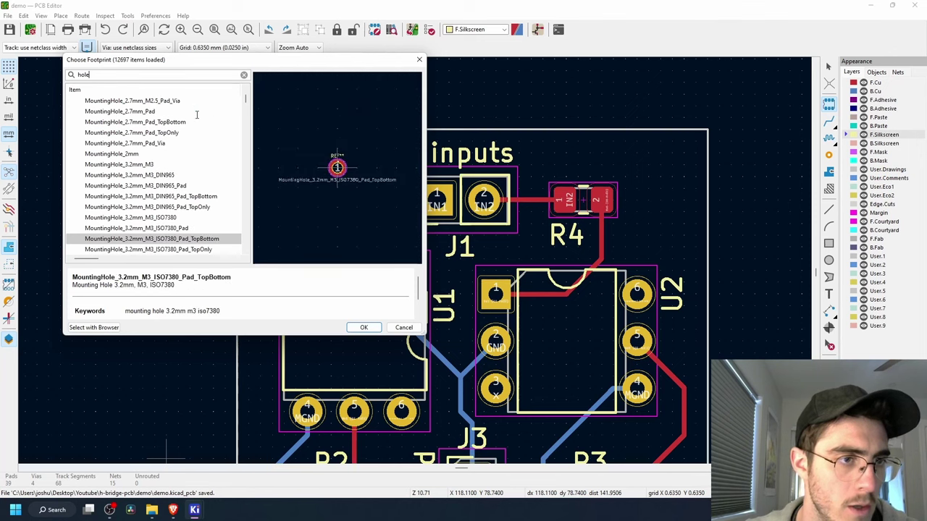
key("Up")
key("Up")
key("Up")
key("Up")
key("Up")
key("Up")
key("Up")
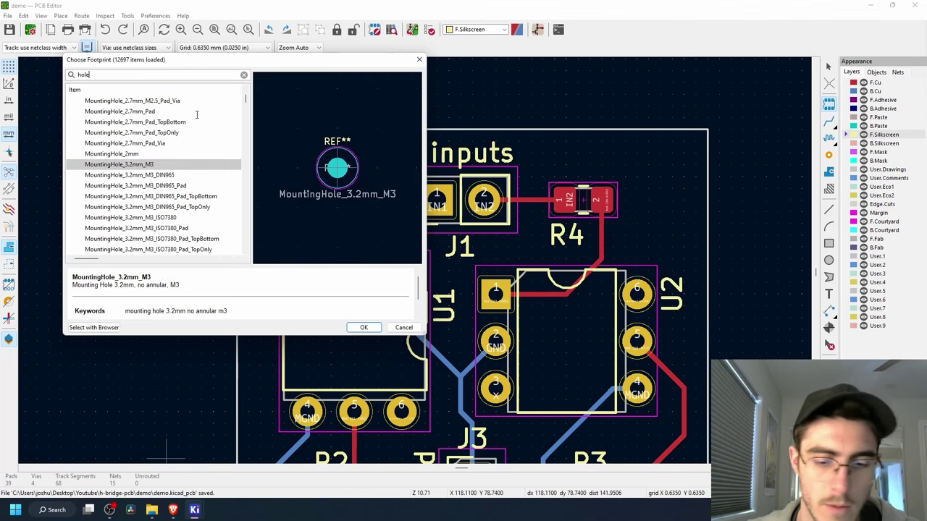
left_click(363, 327)
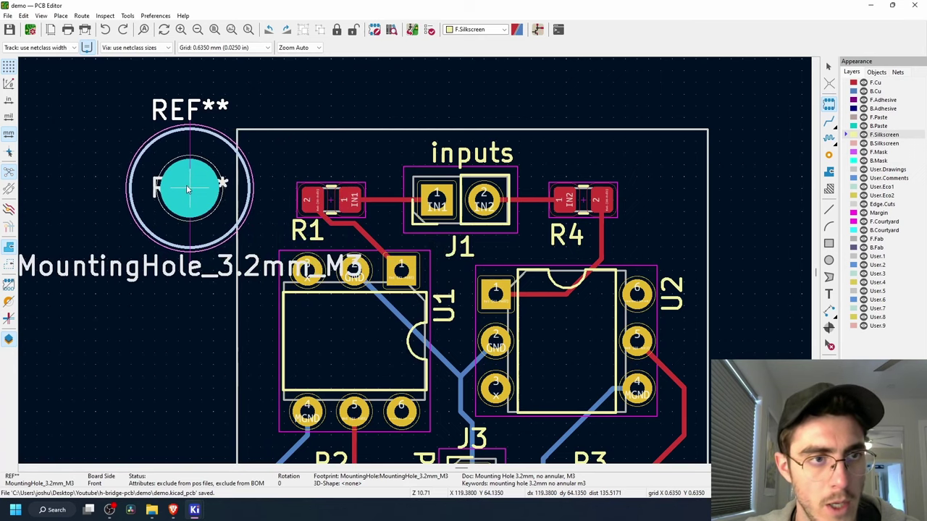
scroll(414, 258, "down", 3)
scroll(406, 255, "up", 3)
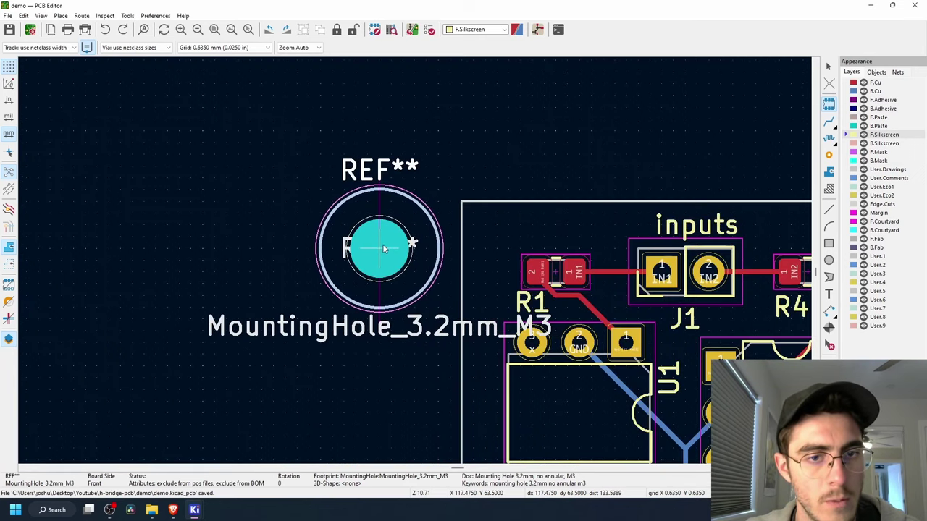
key("Escape")
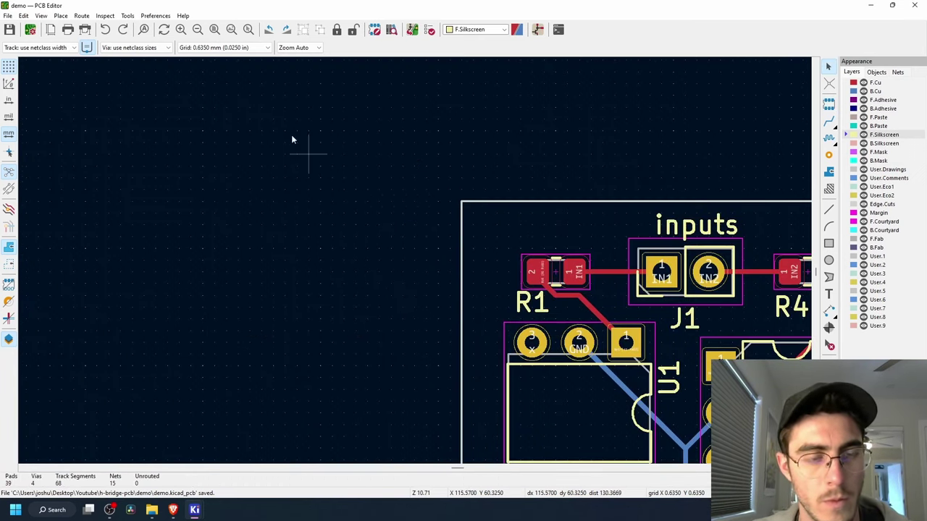
Step: Add a MountingHole_2.7mm_M2.5 footprint at the board's upper-left corner, searching the footprint library for "hole"
left_click(60, 15)
left_click(90, 29)
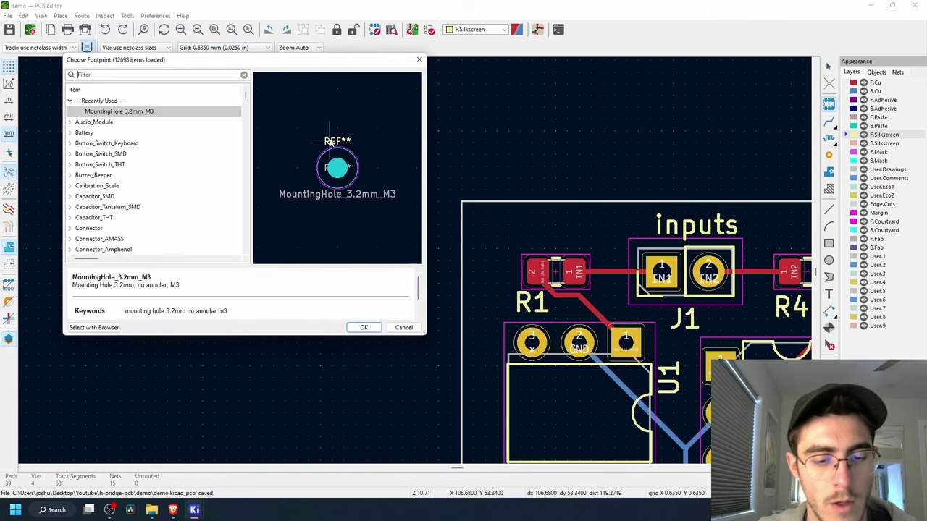
type("hole")
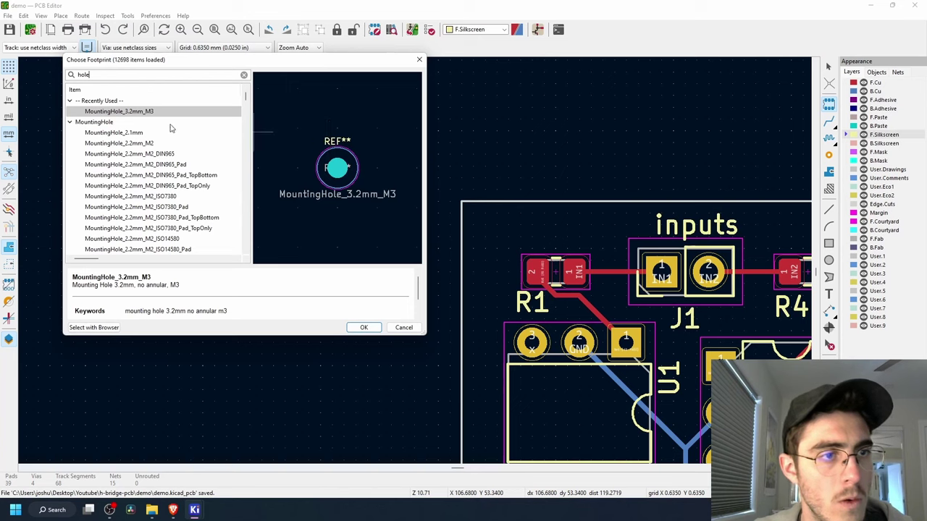
left_click(181, 197)
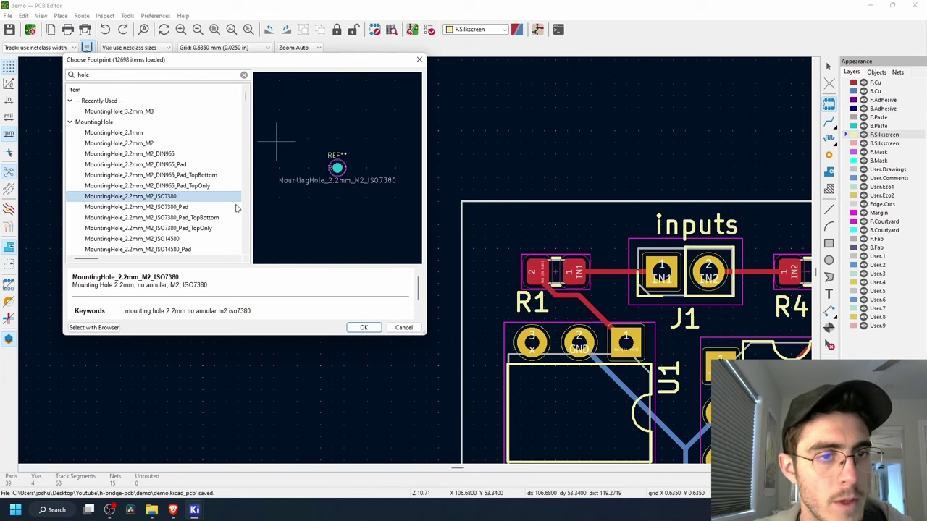
key("Down")
key("Down")
key("Down")
key("Down")
key("Down")
key("Down")
key("Down")
key("Down")
key("Down")
key("Down")
key("Down")
key("Down")
key("Down")
key("Down")
key("Down")
key("Down")
key("Down")
key("Down")
key("Down")
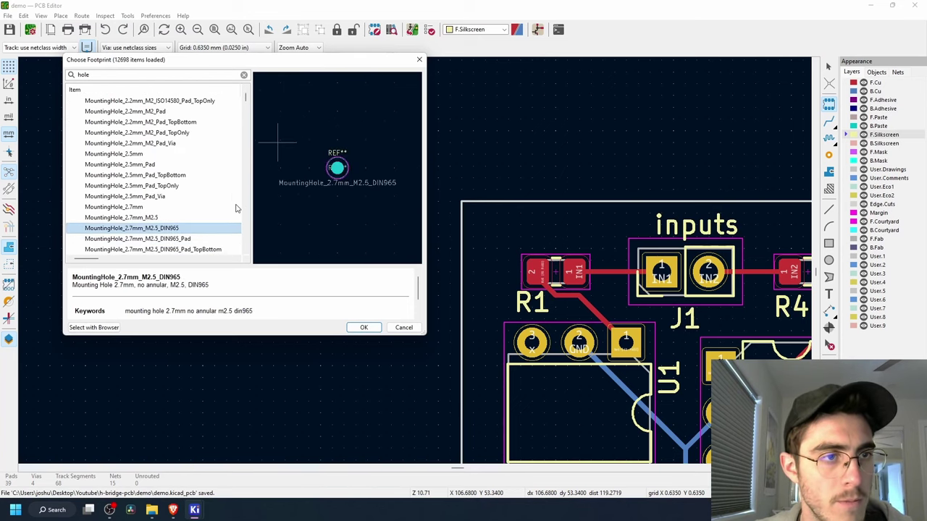
key("Up")
key("Down")
key("Up")
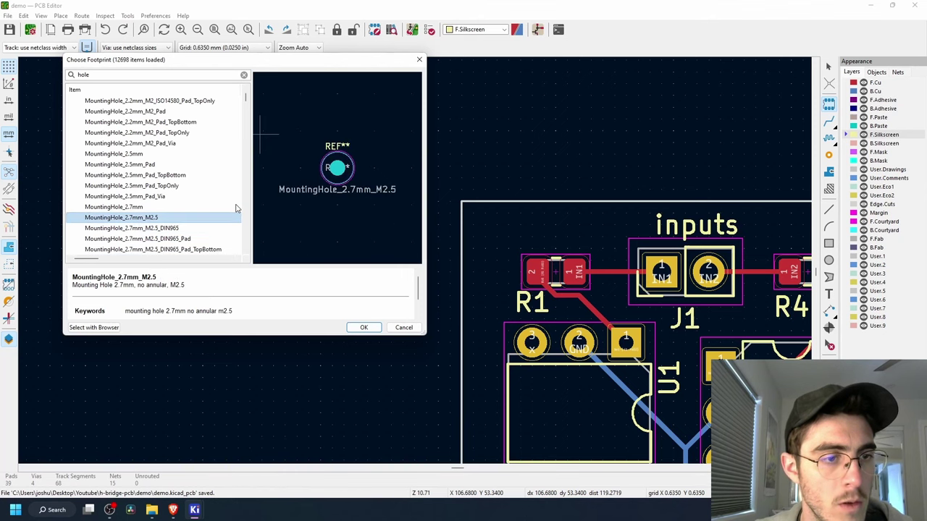
key("Return")
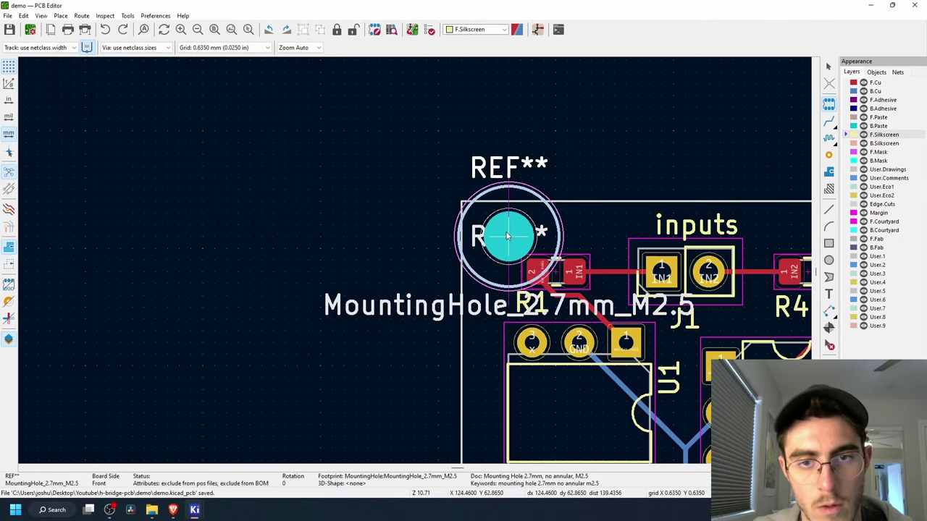
middle_click_drag(498, 235, 290, 167)
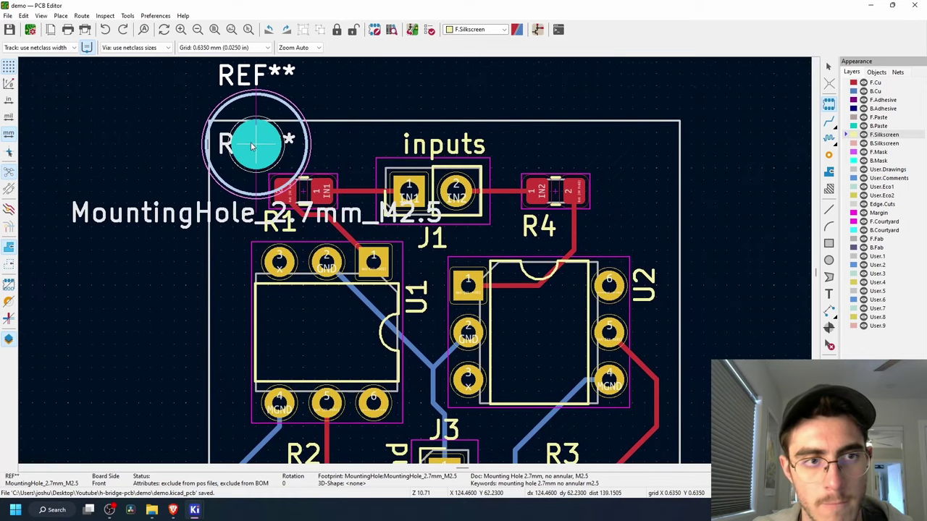
middle_click_drag(247, 145, 321, 189)
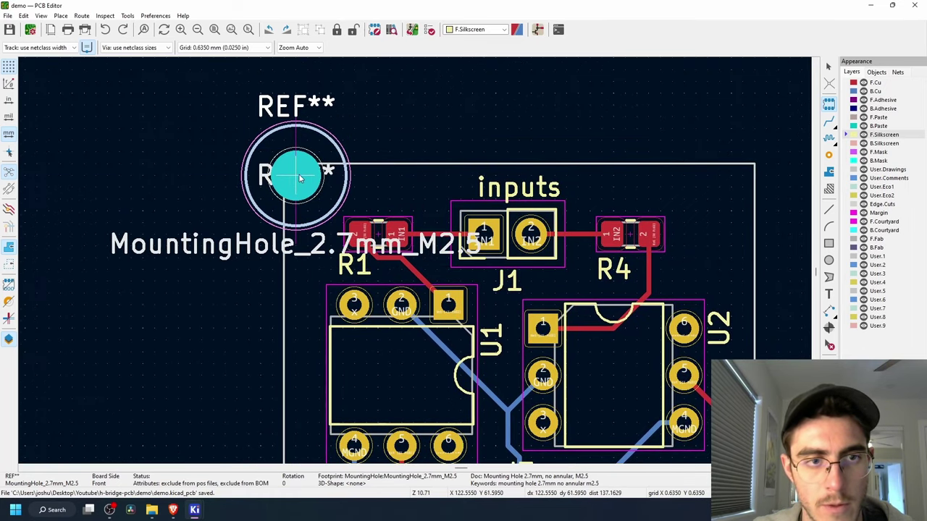
left_click(298, 177)
Step: Enlarge the board outline by moving its upper edge up and its left edge outward, to a width of about 27.3 mm
left_click(386, 166)
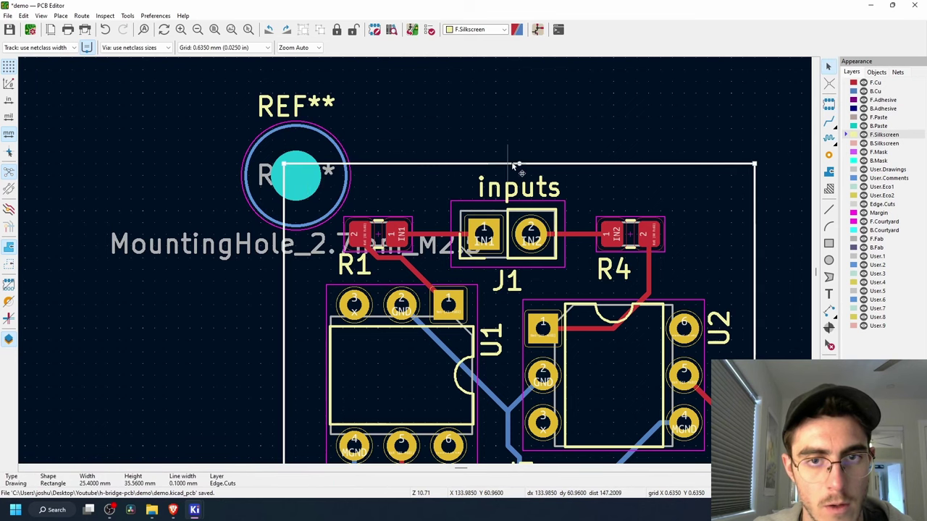
left_click_drag(518, 165, 507, 117)
scroll(319, 311, "down", 4)
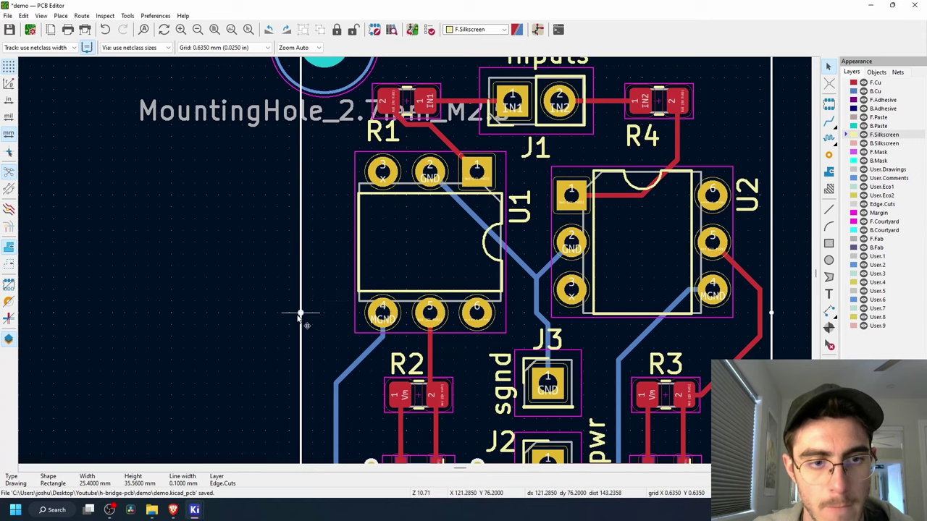
left_click_drag(301, 316, 265, 314)
scroll(290, 322, "up", 3)
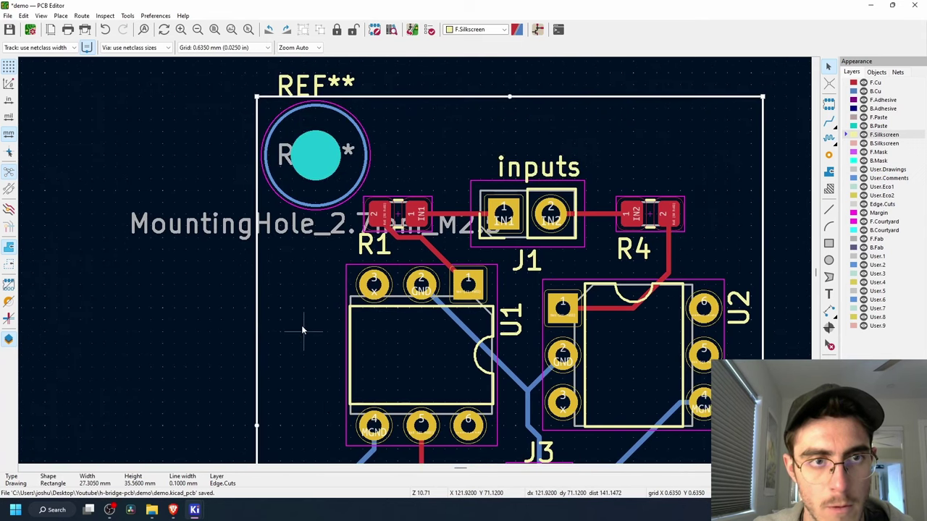
Step: Hide the value and ${REFERENCE} texts of the upper-left mounting hole
left_click(382, 145)
left_click(291, 135)
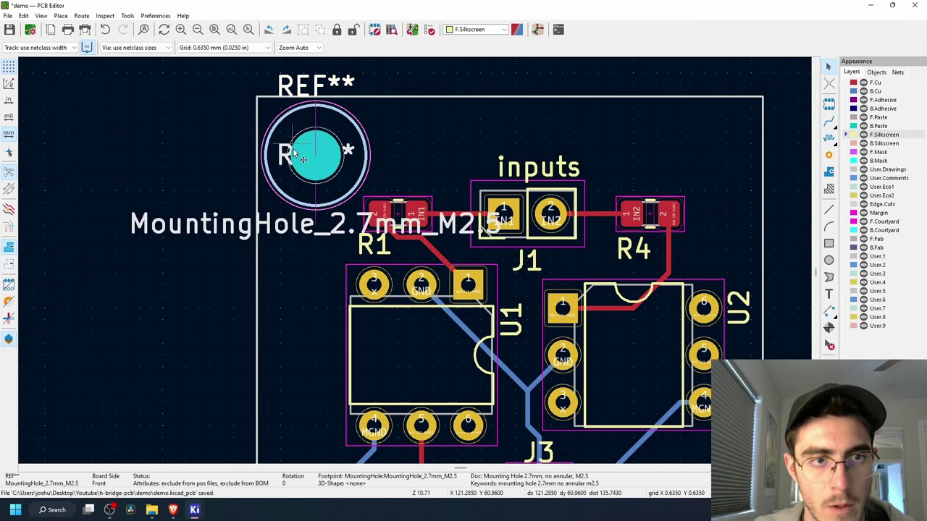
left_click(318, 154)
left_click(310, 102)
double_click(316, 106)
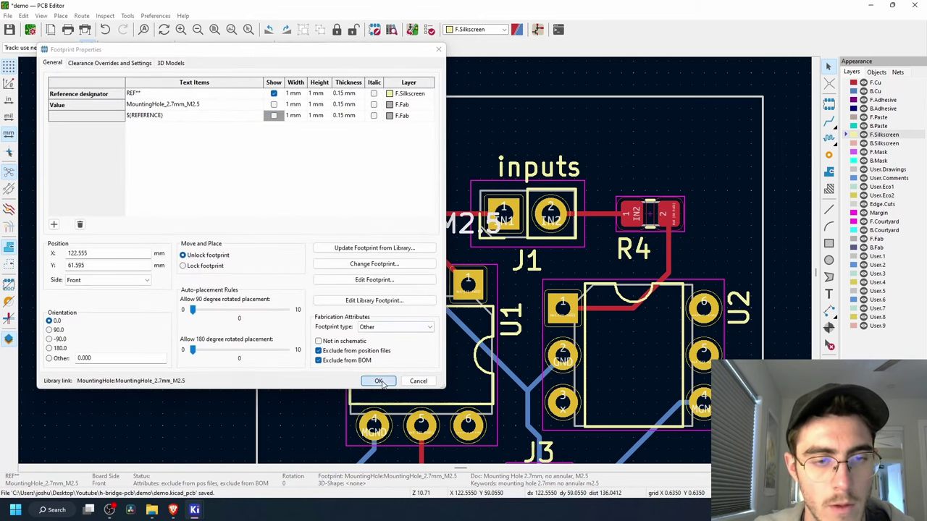
left_click(378, 381)
Step: Move the mounting hole's REF** text onto the hole and hide the reference designator in the footprint's properties
left_click(297, 85)
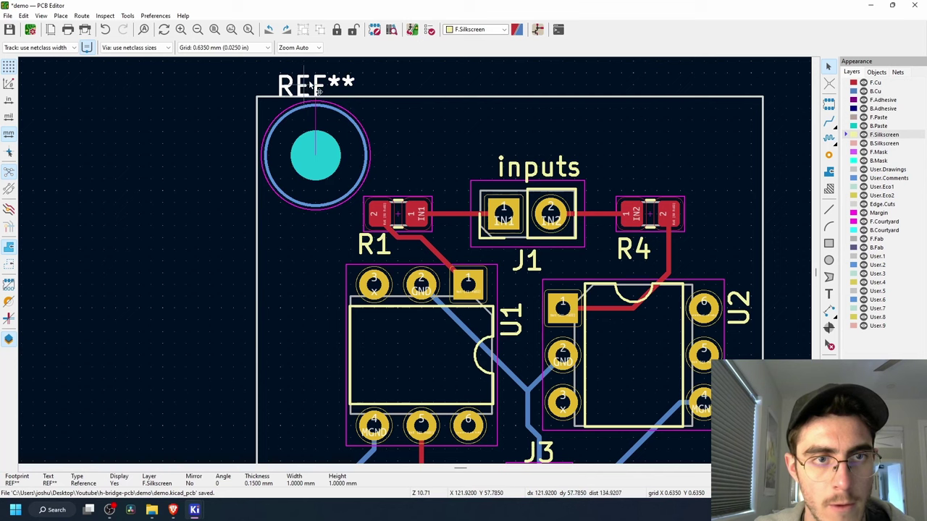
left_click_drag(309, 82, 297, 166)
double_click(298, 165)
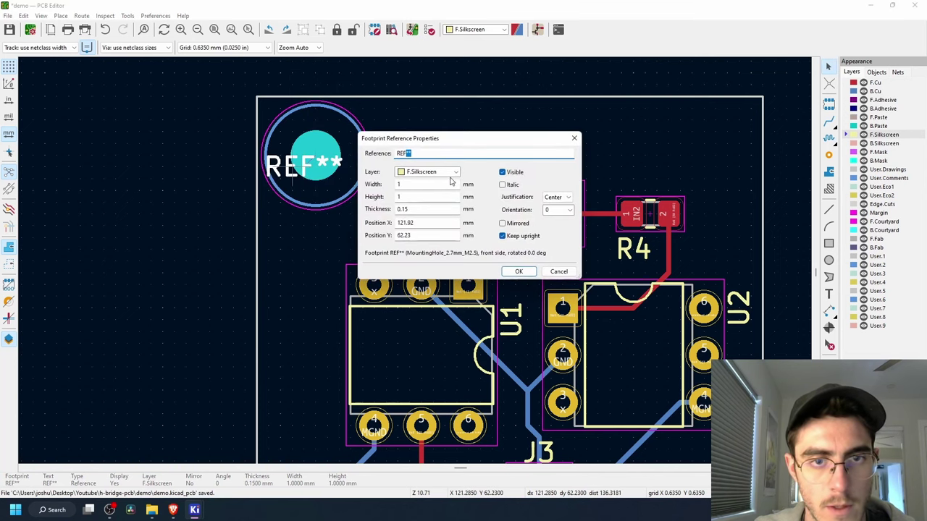
left_click(574, 139)
double_click(314, 105)
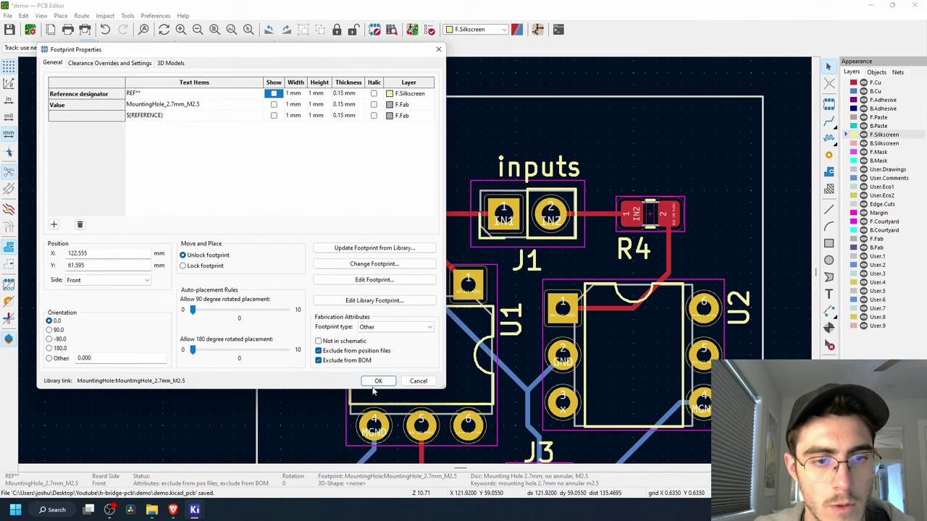
left_click(378, 381)
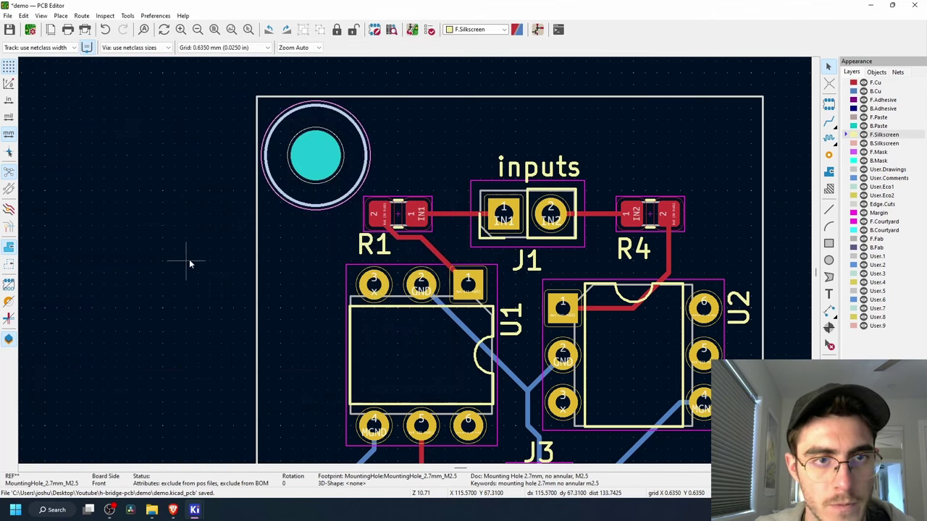
Step: Copy the upper-left mounting hole and paste it in the board's upper-right corner
scroll(447, 340, "down", 3)
key("ctrl+c")
key("ctrl+v")
scroll(558, 248, "up", 2)
left_click(426, 229)
left_click(428, 261)
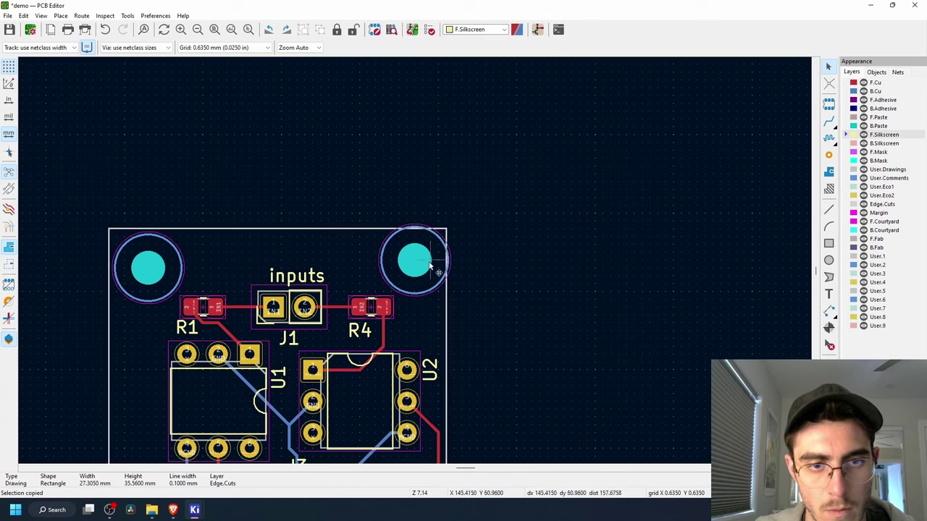
Step: Move the outline's upper and right edges slightly outward and raise the upper-left mounting hole level with the upper-right one
left_click(278, 229)
left_click_drag(278, 229, 278, 221)
left_click_drag(146, 268, 148, 260)
left_click(448, 366)
middle_click_drag(451, 367, 420, 281)
left_click_drag(417, 280, 424, 280)
Step: Copy a mounting hole and paste it near the board's lower-right corner
left_click(392, 203)
key("ctrl+c")
middle_click_drag(422, 427, 451, 195)
key("ctrl+v")
left_click(484, 303)
Step: Extend the board outline by moving its lower edge down and its right edge outward
left_click(165, 349)
left_click_drag(165, 350, 165, 381)
left_click_drag(452, 142, 485, 141)
Step: Move the lower-right mounting hole into the board's corner and shift the Q3 and Q4 labels up and inward to clear it
left_click_drag(484, 302, 445, 343)
middle_click_drag(552, 141, 557, 193)
left_click_drag(418, 370, 408, 346)
left_click_drag(418, 298, 410, 283)
left_click_drag(468, 372, 441, 393)
Step: Paste a mounting hole in the board's lower-left corner, level with the lower-right one, and nudge the Q2 label clear of it
left_click(437, 361)
middle_click_drag(437, 361, 564, 325)
key("ctrl+v")
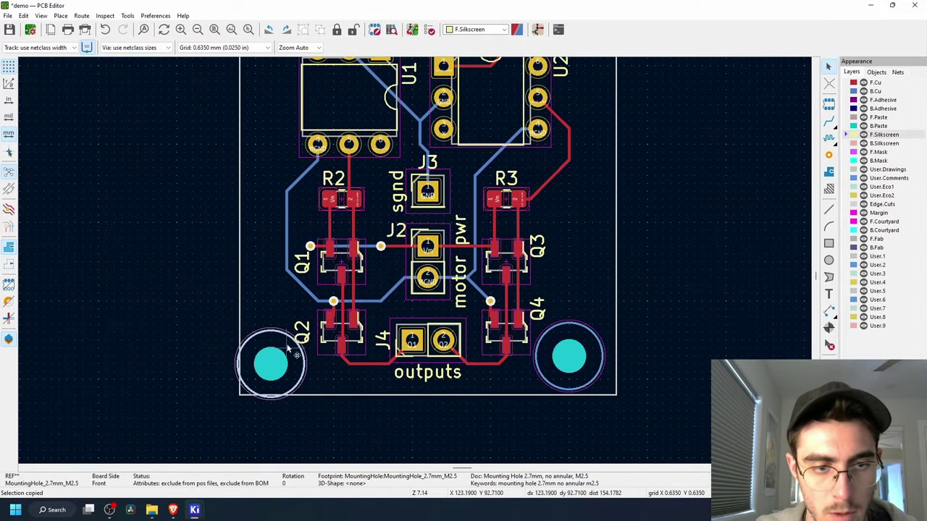
left_click(279, 357)
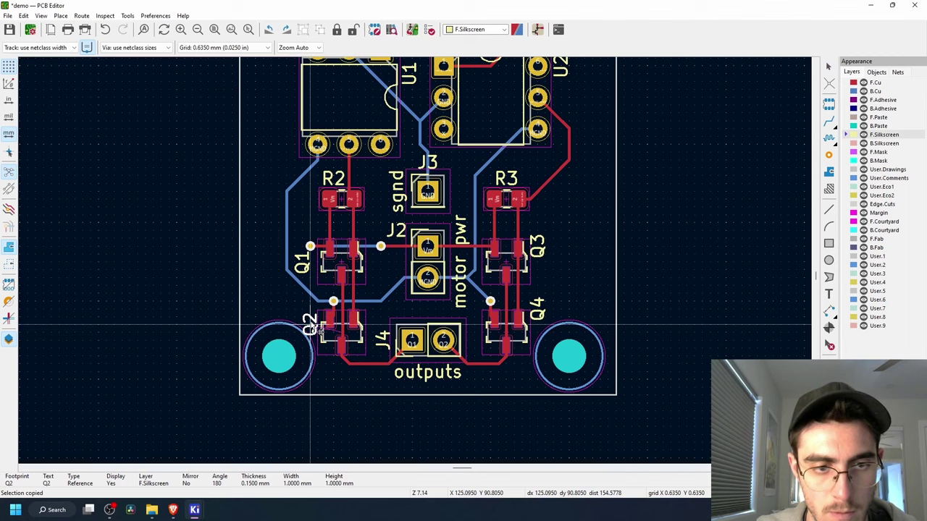
Step: Align the upper-right mounting hole above the lower-right one and pull the outline's right edge slightly inward
middle_click_drag(606, 117, 573, 267)
key("ctrl+v")
left_click(535, 151)
middle_click_drag(573, 233, 538, 174)
left_click(547, 296)
left_click_drag(549, 247, 542, 249)
middle_click_drag(542, 249, 542, 315)
Step: Move the upper-left mounting hole down and slightly outward beside R1, and shift the outline's left edge outward
left_click(212, 117)
left_click_drag(212, 119, 205, 160)
middle_click_drag(175, 323, 181, 264)
left_click(178, 264)
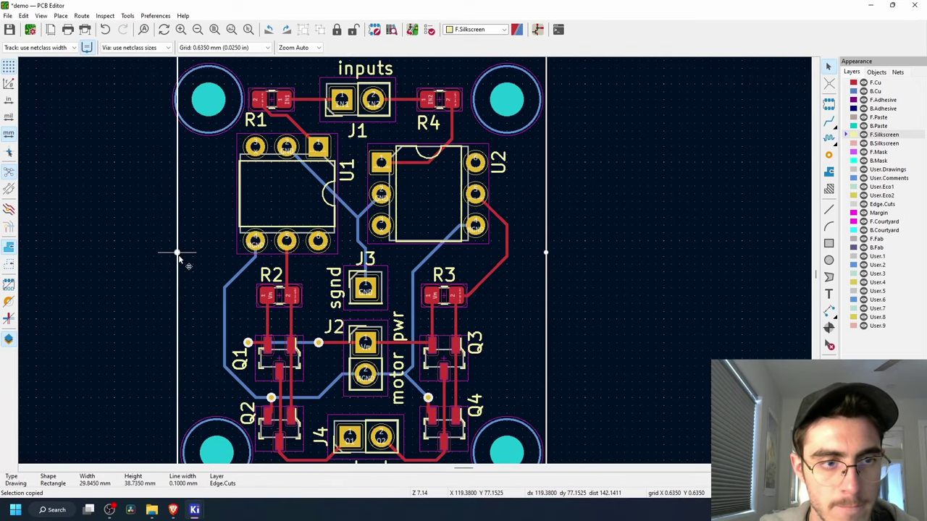
left_click_drag(179, 254, 171, 253)
middle_click_drag(171, 254, 166, 311)
Step: Lower the outline's upper edge close to the upper mounting holes and raise both upper holes slightly
middle_click_drag(541, 259, 538, 293)
left_click_drag(352, 106, 351, 153)
middle_click_drag(351, 153, 361, 110)
left_click(413, 178)
left_click(362, 110)
left_click_drag(362, 111, 362, 103)
left_click(424, 182)
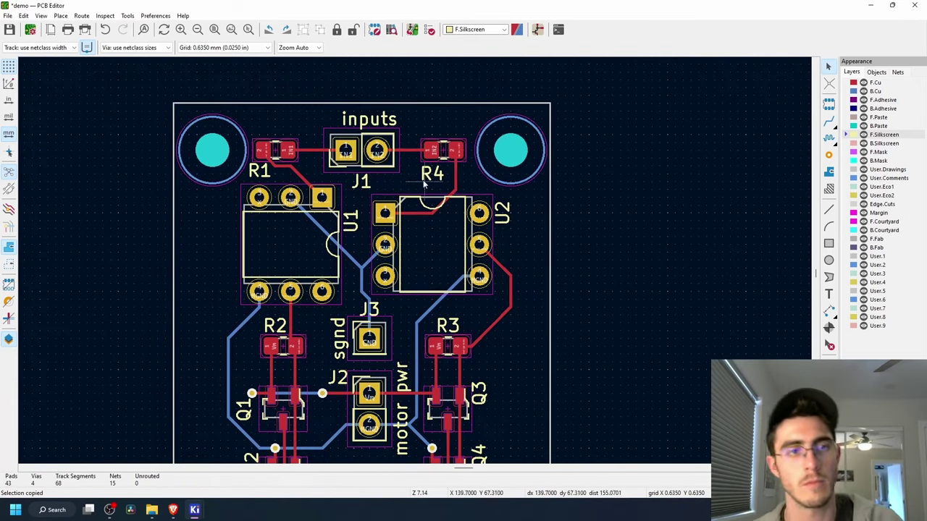
left_click(511, 145)
left_click(674, 185)
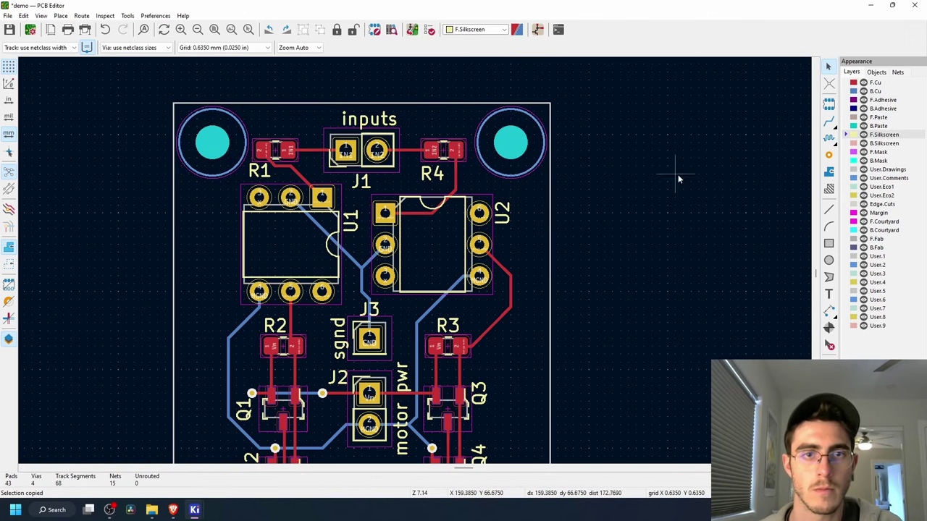
Step: Inspect the board with its four mounting holes in the 3D viewer, tilting the model, and close the viewer
scroll(620, 253, "down", 3)
middle_click_drag(354, 351, 416, 329)
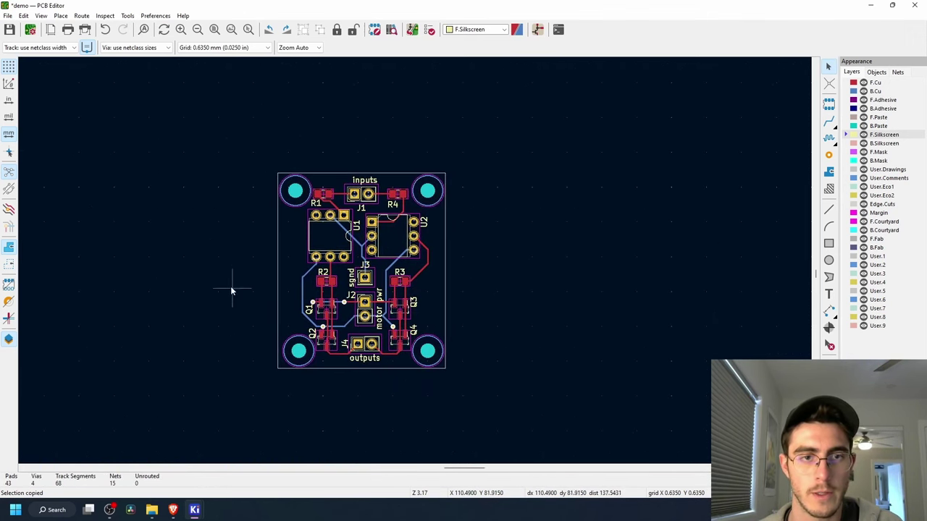
middle_click_drag(241, 262, 218, 318)
scroll(217, 318, "up", 3)
middle_click_drag(550, 283, 322, 279)
left_click(42, 16)
left_click(66, 53)
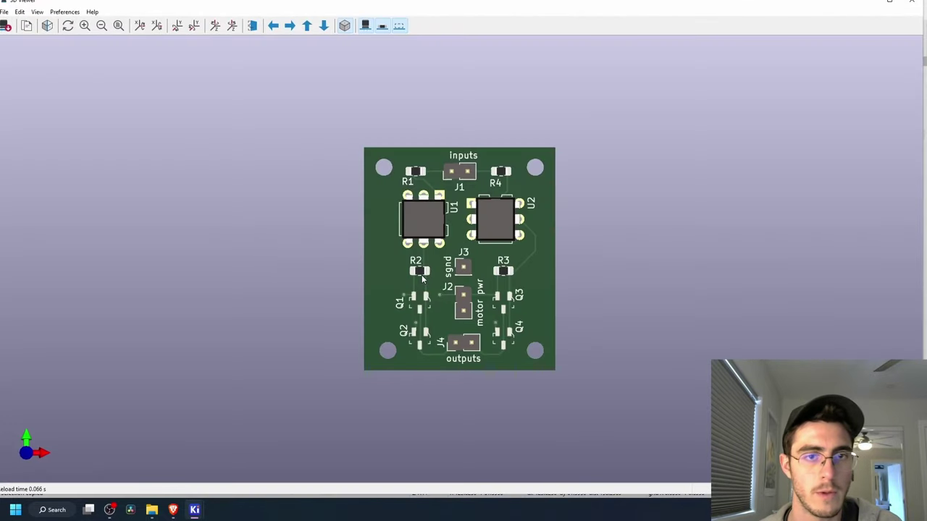
scroll(603, 282, "up", 2)
mouse_move(699, 263)
left_mouse_down()
mouse_move(323, 302)
mouse_move(589, 276)
mouse_move(267, 288)
mouse_move(404, 266)
mouse_move(207, 234)
mouse_move(221, 256)
mouse_move(371, 216)
mouse_move(606, 233)
mouse_move(474, 239)
mouse_move(522, 226)
mouse_move(335, 212)
mouse_move(381, 228)
left_mouse_up()
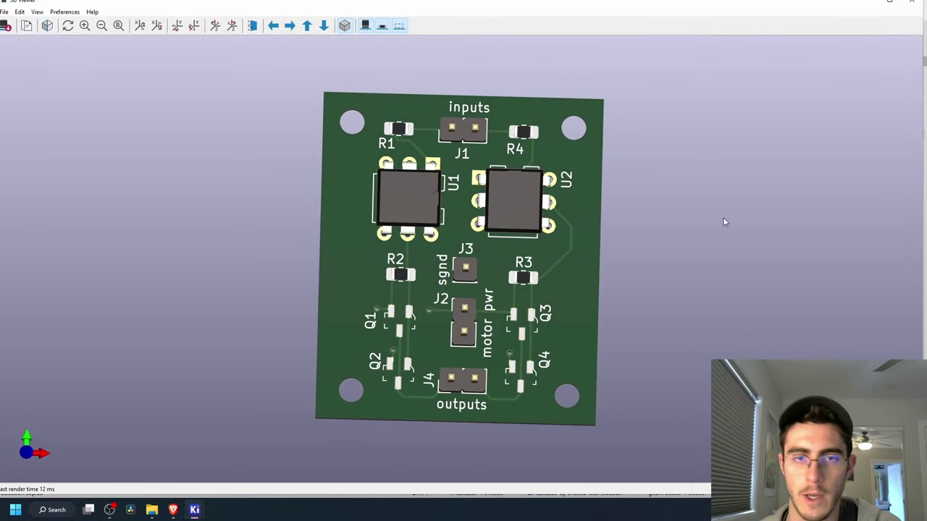
left_click(912, 3)
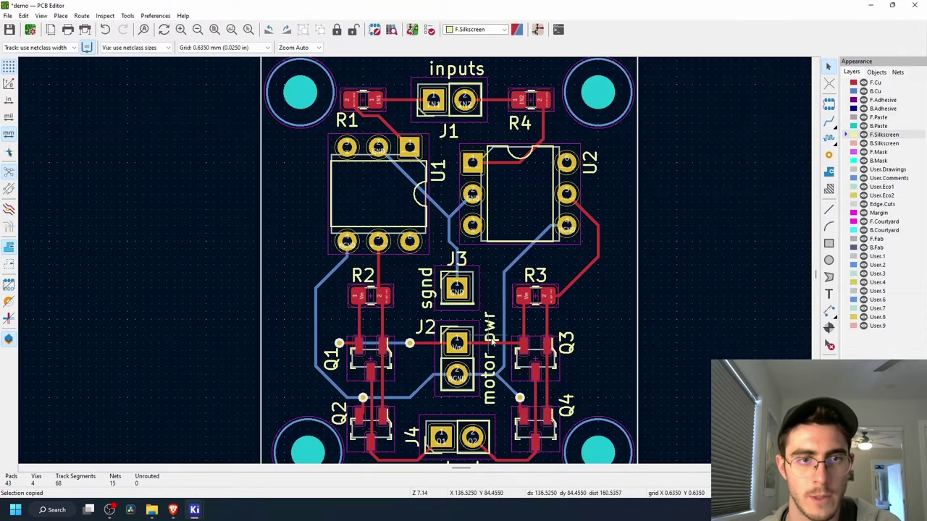
Step: Add the F.Silkscreen text "Canis Techis", rotated to -90°, along the board's left edge beside U1
middle_click_drag(596, 324, 590, 281)
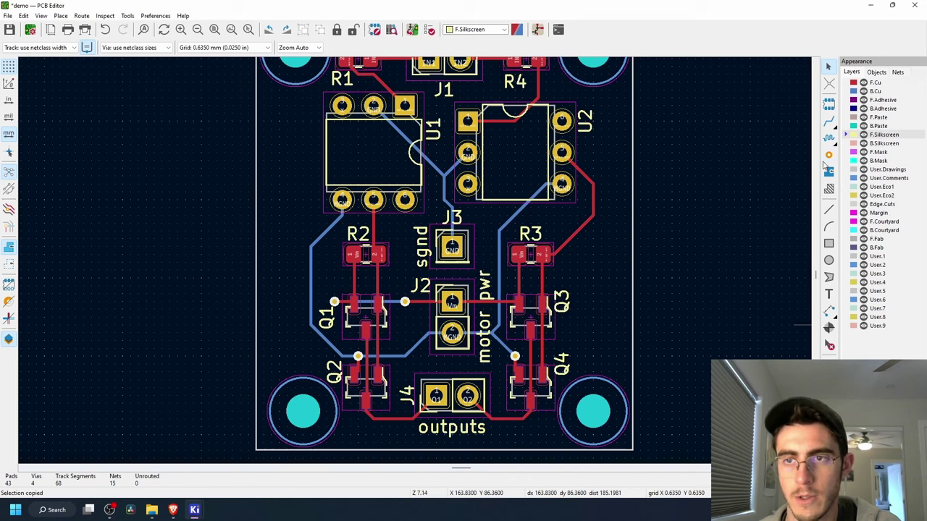
left_click(829, 294)
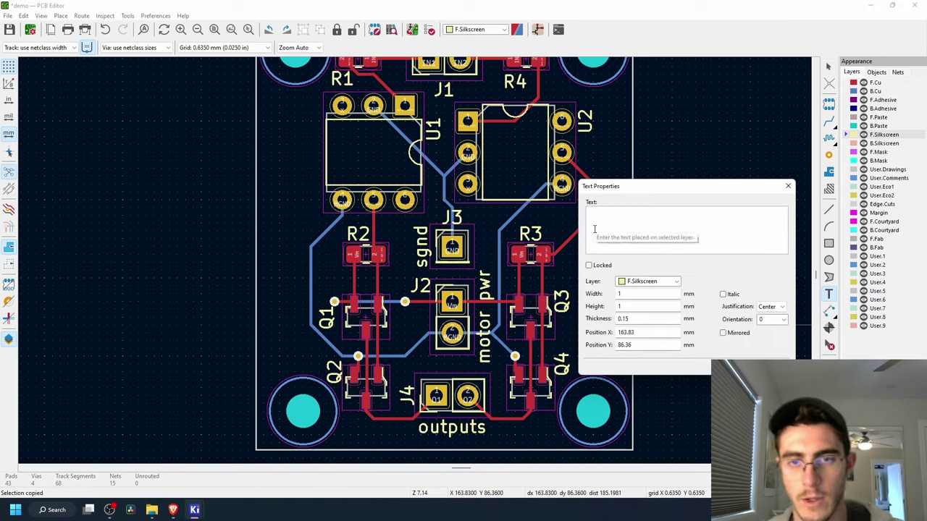
type("Canis Techis")
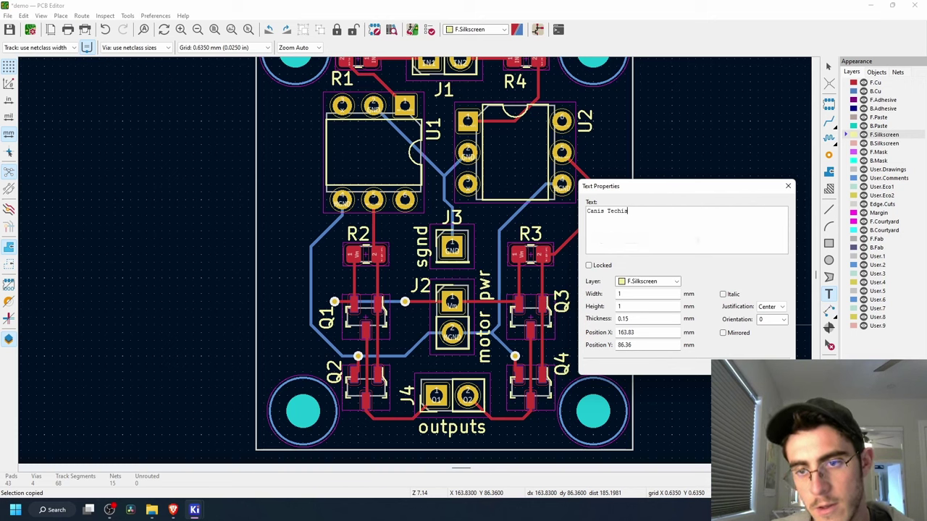
key("Return")
key("r")
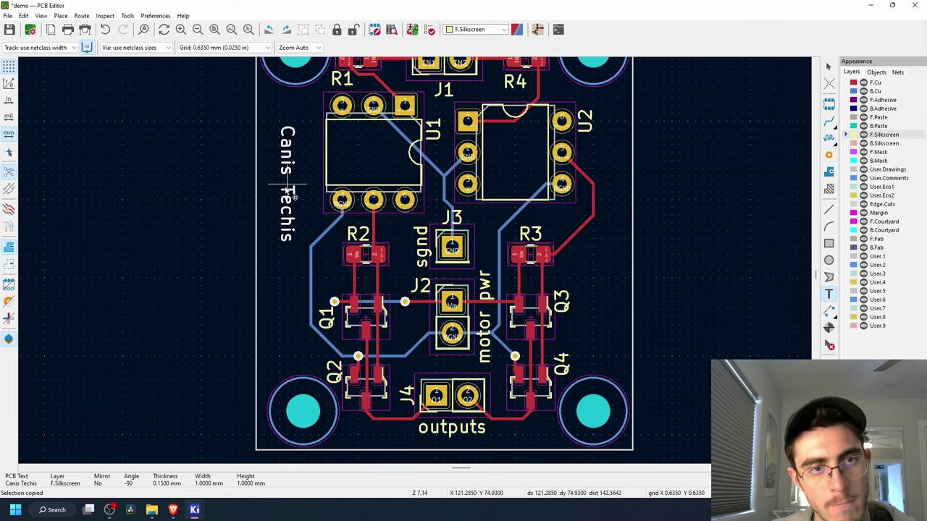
left_click(286, 162)
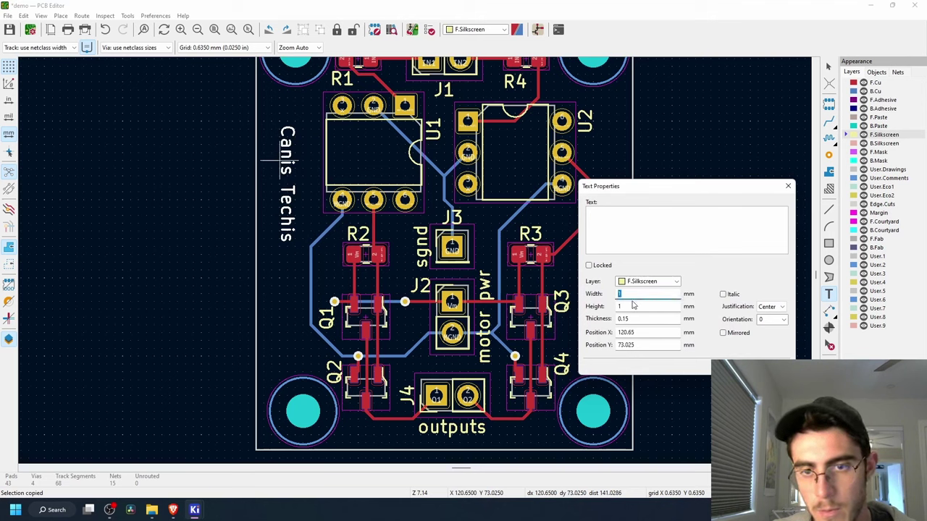
Step: Try to set the thickness of a new silkscreen text to 0.3 mm
left_click(633, 318)
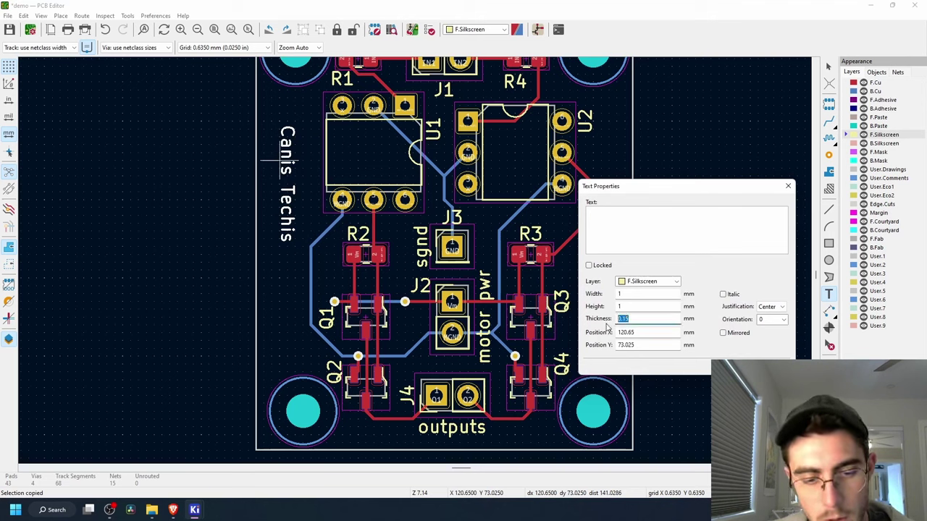
type("0.")
key("Tab")
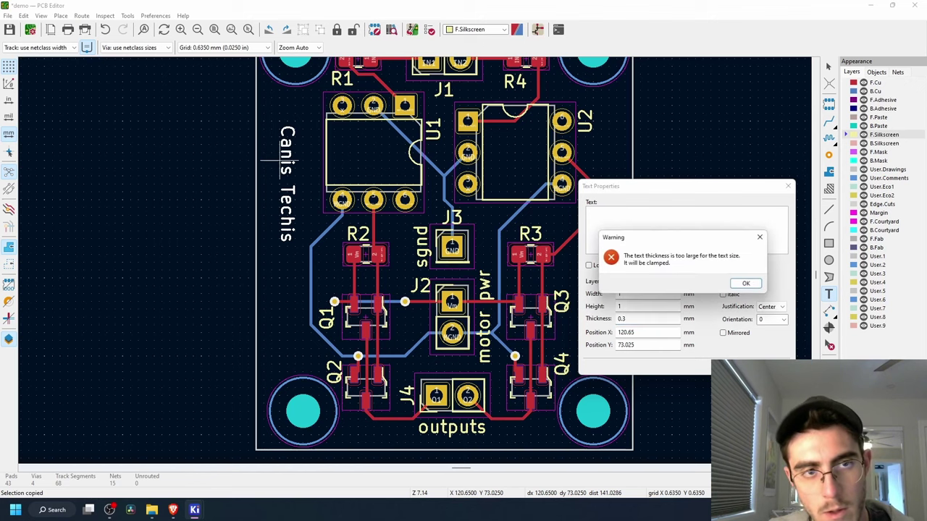
left_click(746, 284)
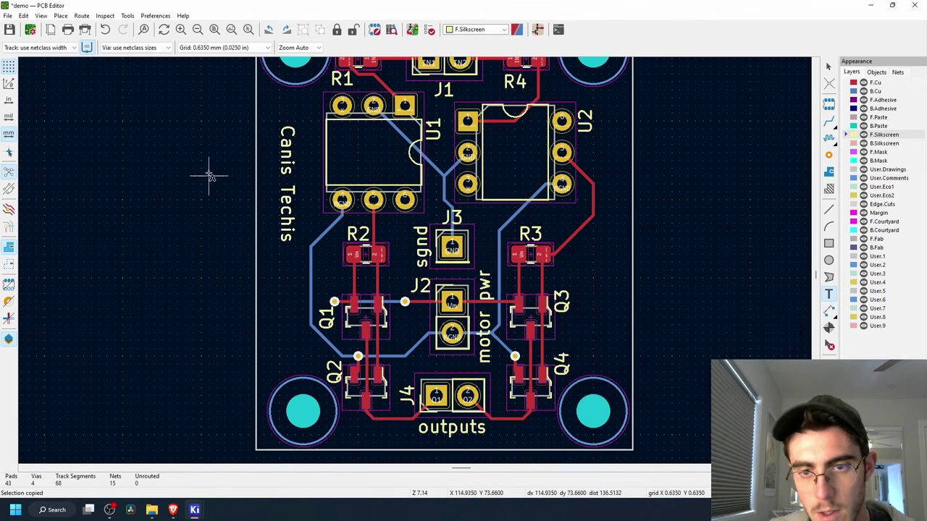
left_click(302, 166)
left_click(648, 292)
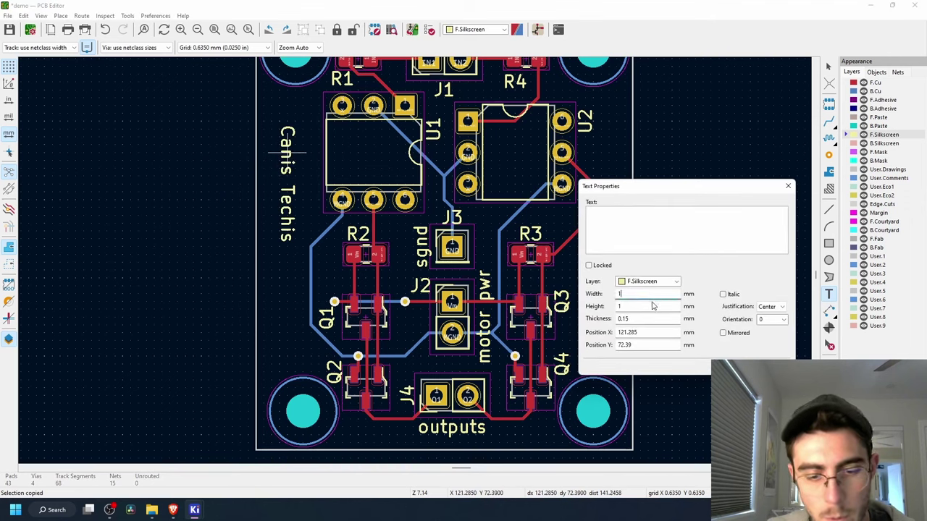
type(".5")
key("Escape")
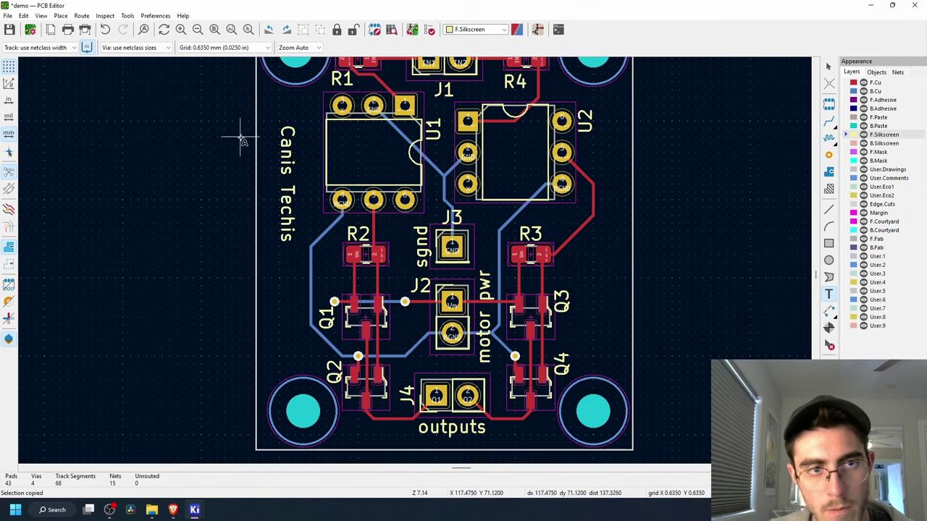
key("Escape")
Step: Enlarge the "Canis Techis" silkscreen text to 1.5 mm width, 1.5 mm height and 0.3 mm thickness
double_click(287, 148)
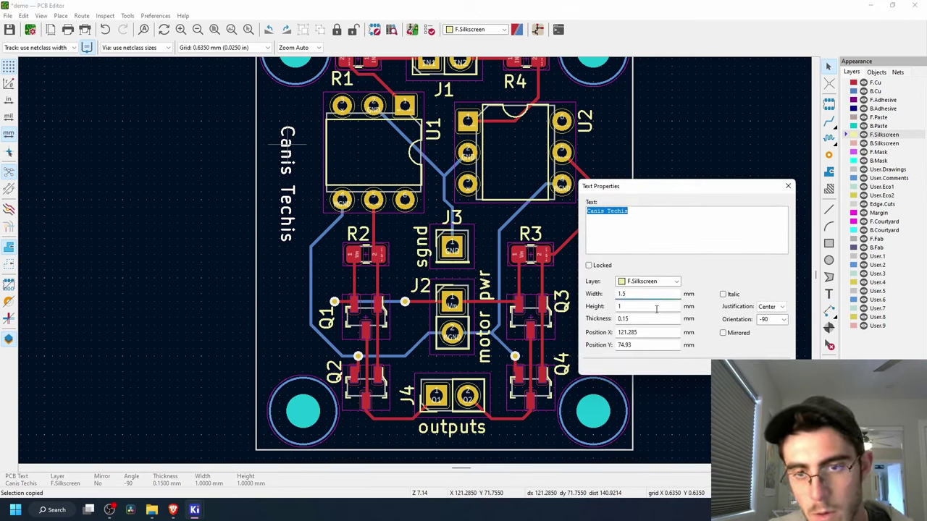
left_click(656, 309)
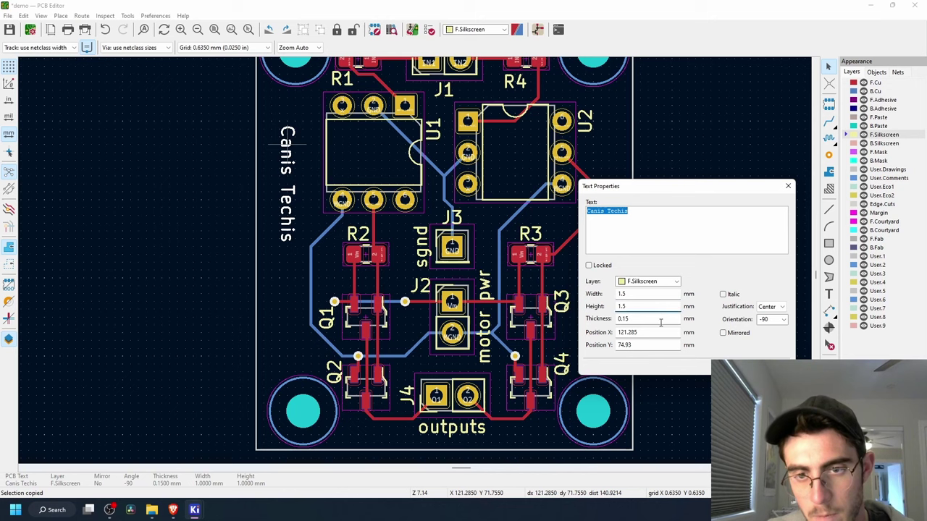
left_click(660, 322)
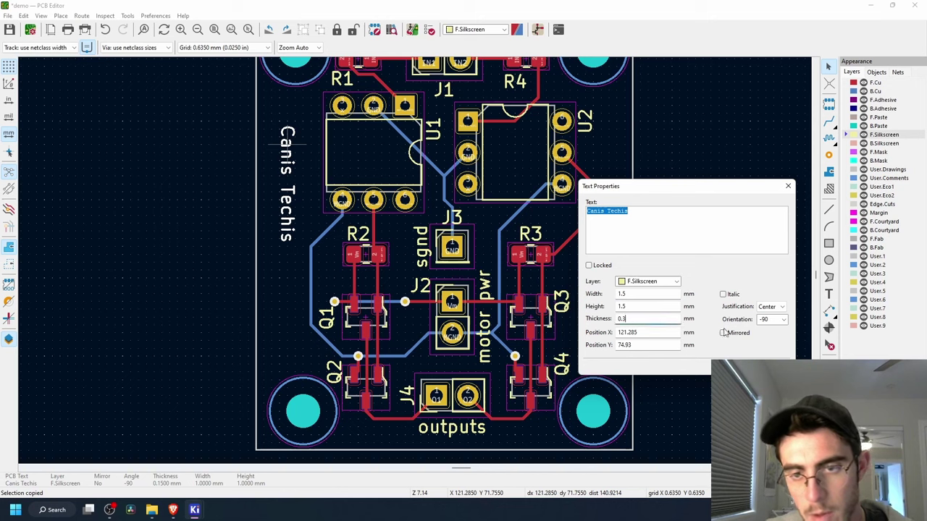
key("Return")
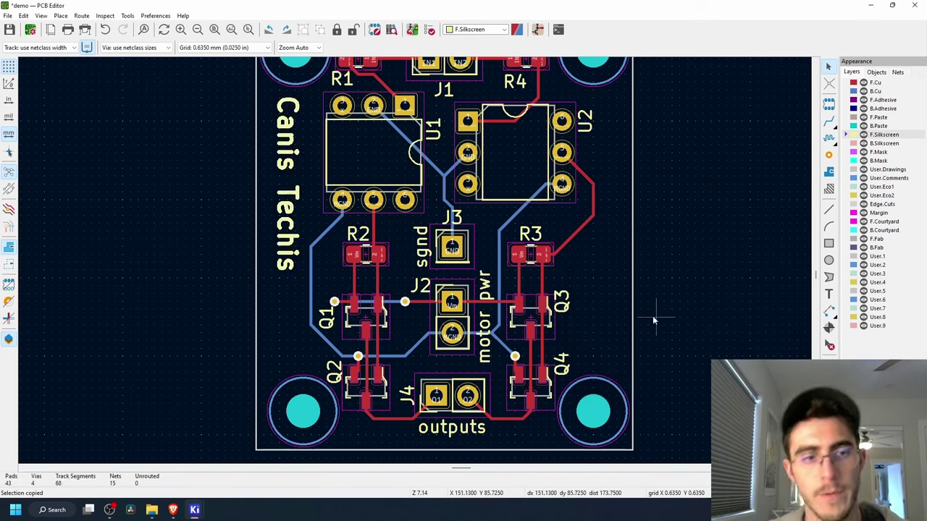
Step: Add the F.Silkscreen text "Rev 1", rotated to read vertically, between Q3 and the board's right edge, and save the board
middle_click_drag(738, 238, 711, 233)
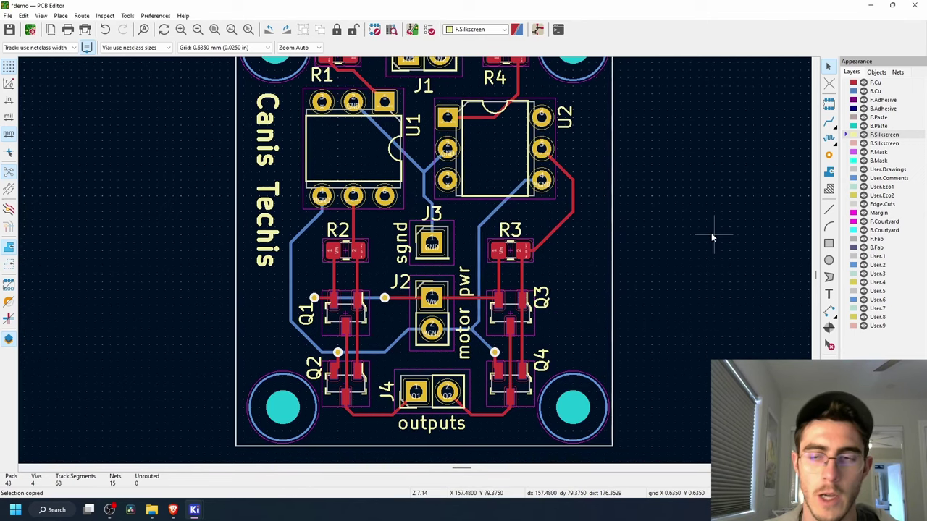
left_click(829, 297)
left_click(800, 267)
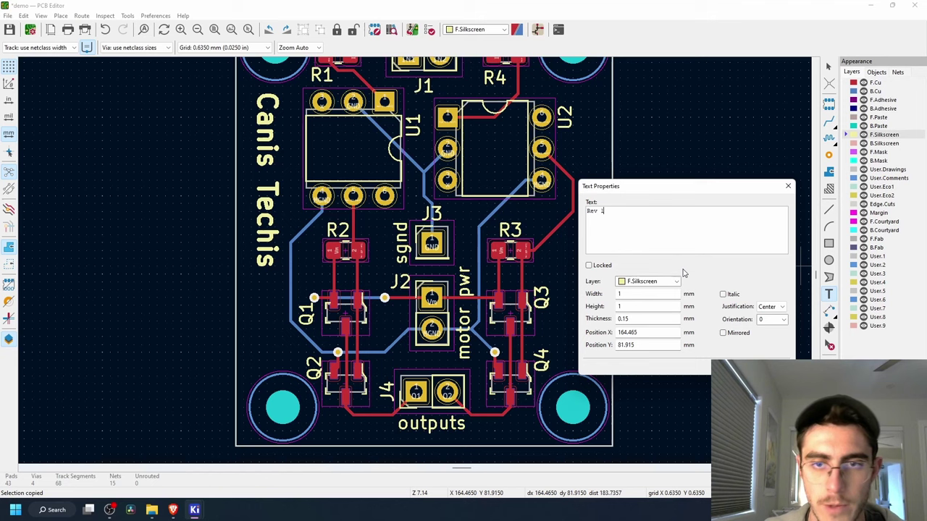
key("Return")
key("r")
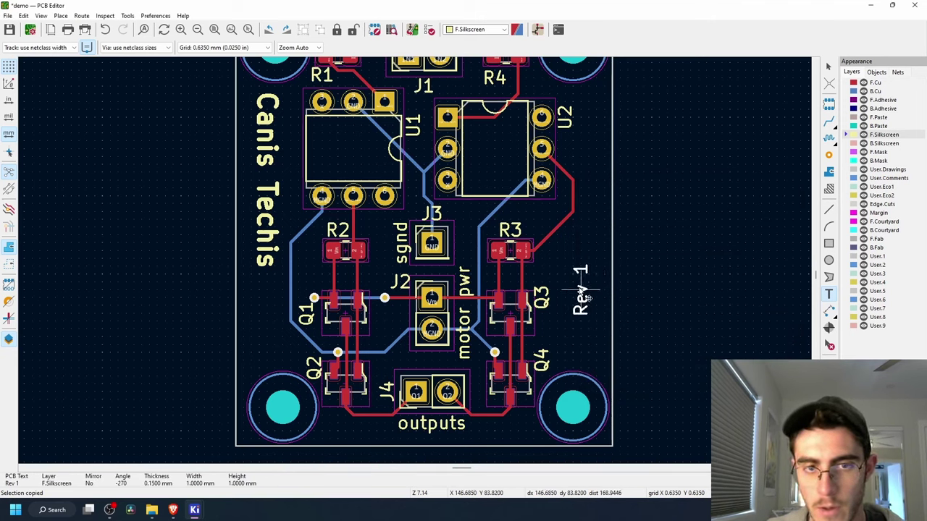
left_click(617, 265)
middle_click_drag(317, 172, 342, 234)
middle_click_drag(429, 321, 432, 257)
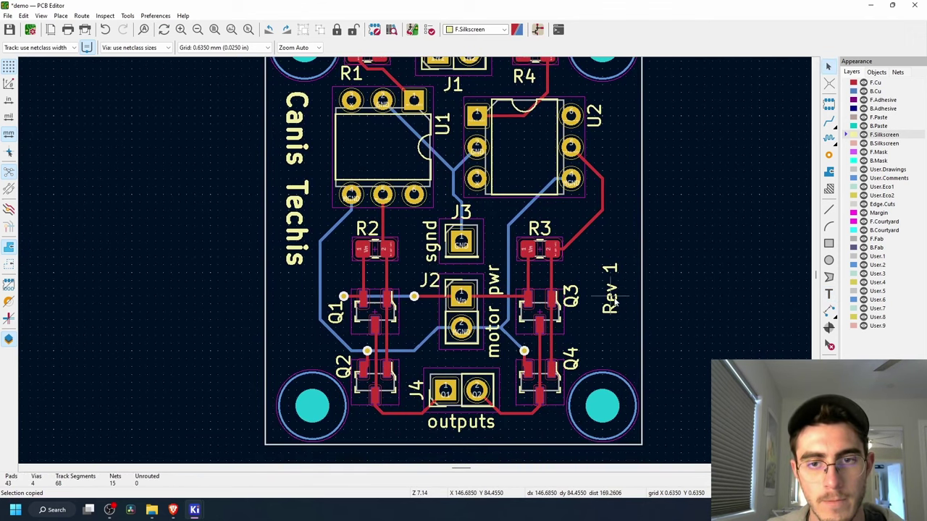
key("ctrl+s")
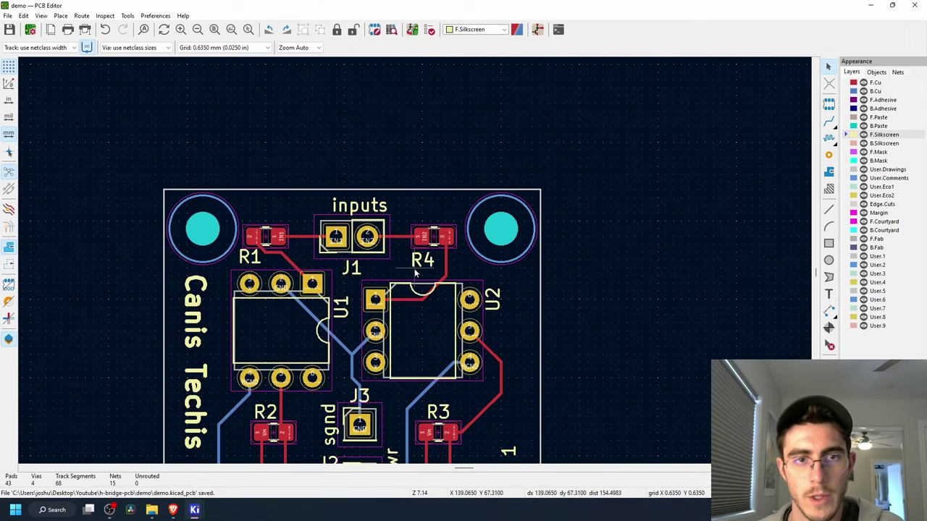
Step: Run the design rules check, review the schematic parity warnings and locate the first listed footprint on the board
middle_click_drag(419, 278, 480, 165)
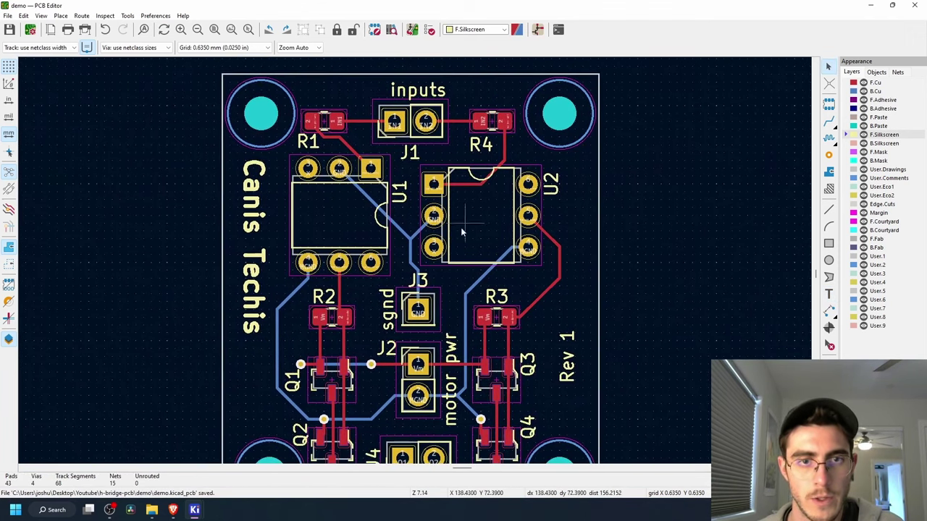
scroll(457, 239, "down", 1)
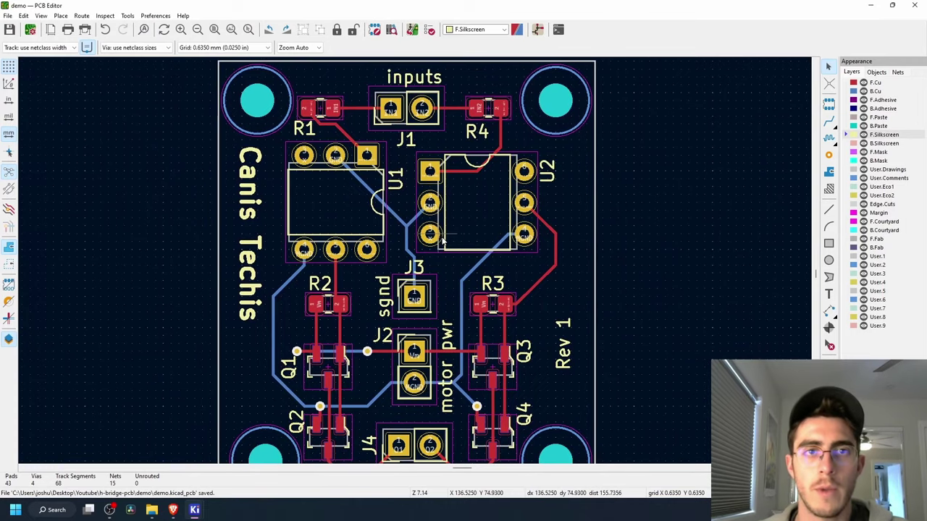
left_click(430, 30)
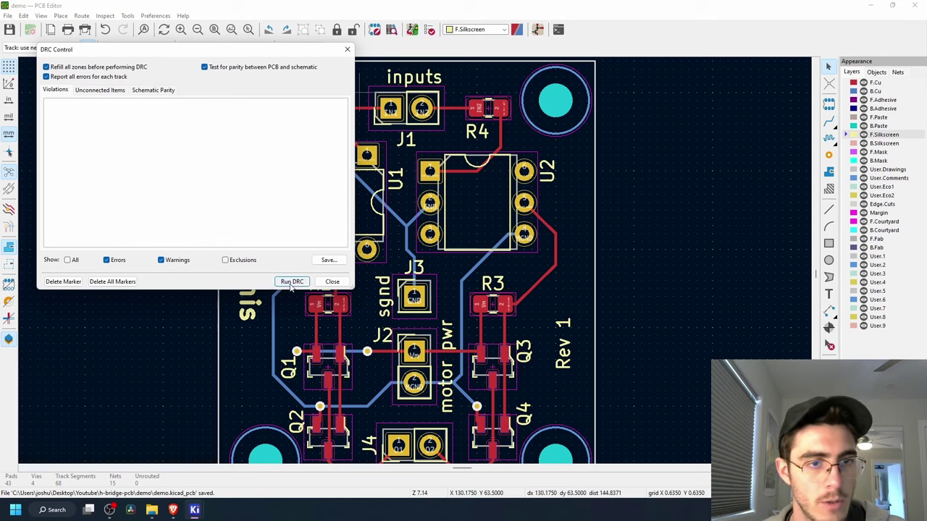
left_click(292, 282)
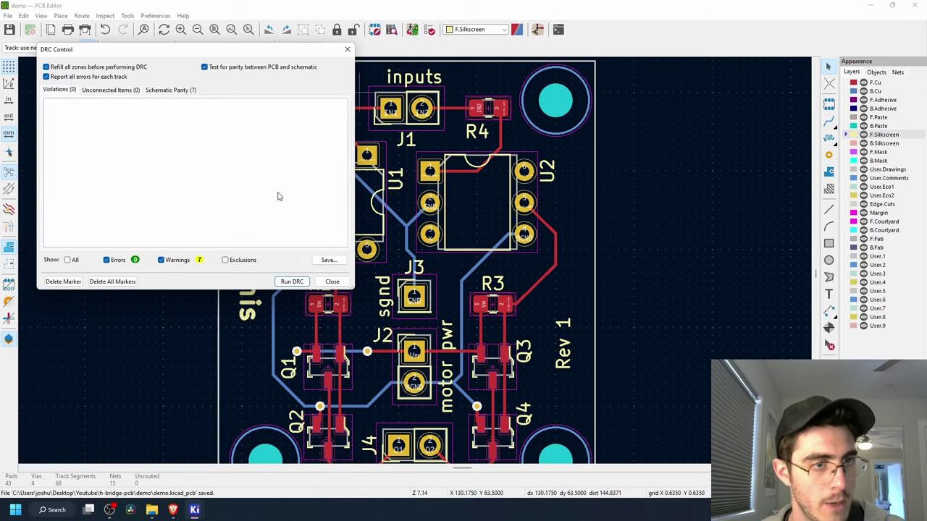
left_click(185, 91)
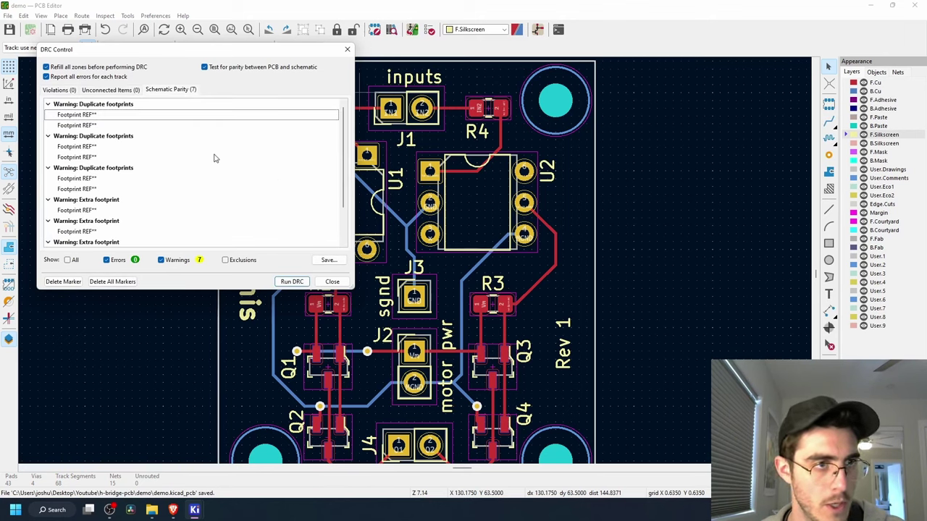
scroll(213, 158, "down", 3)
scroll(214, 158, "up", 3)
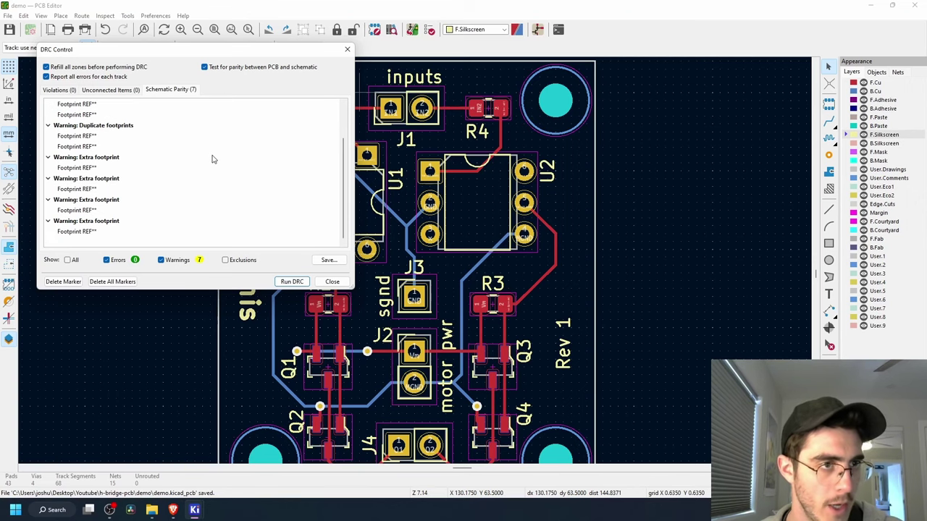
double_click(91, 116)
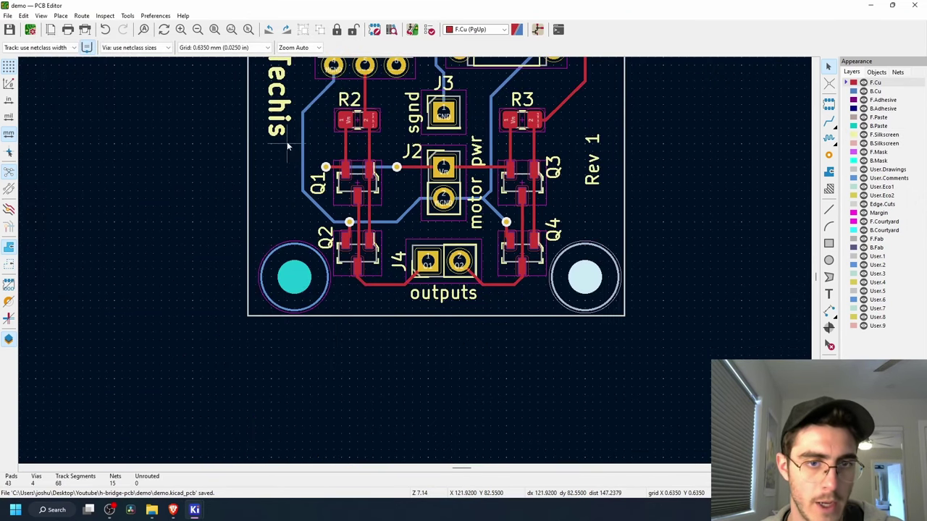
Step: Set the reference designators of the upper-left and upper-right mounting holes to REF1 and REF2
double_click(321, 109)
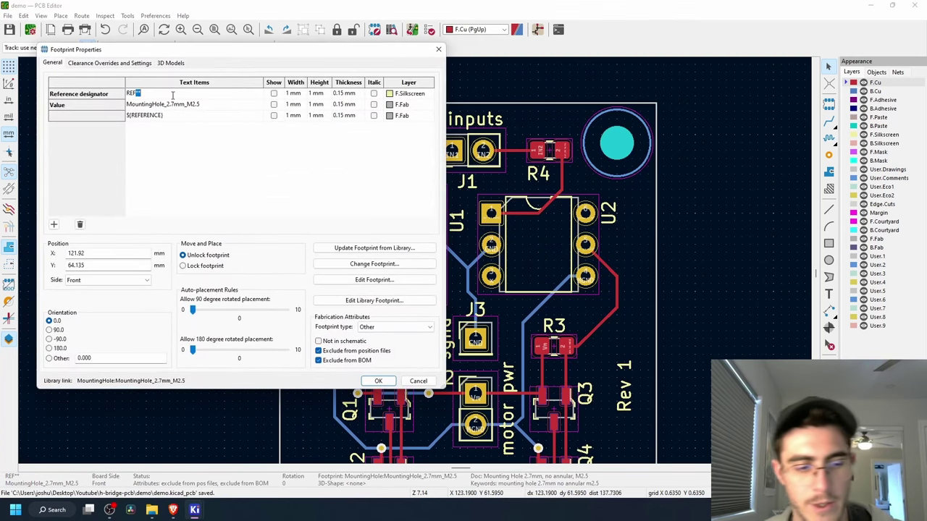
type("1")
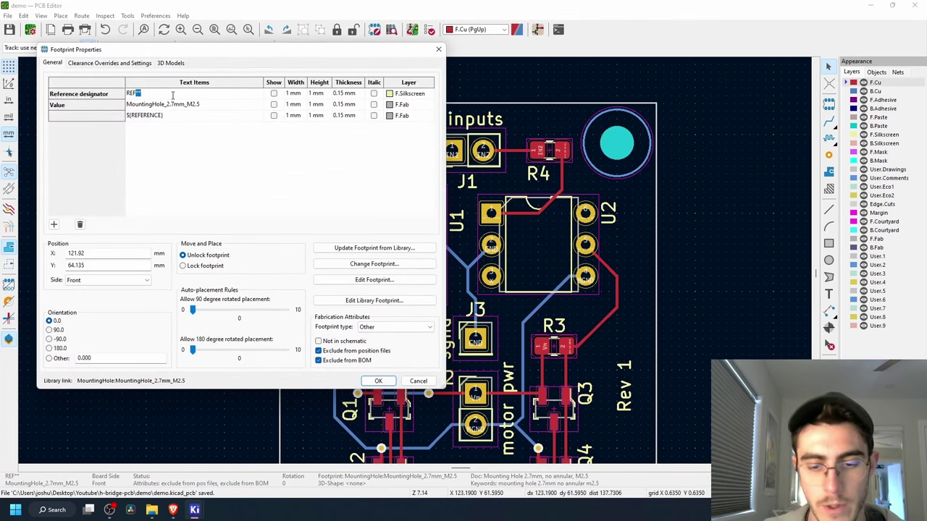
key("Return")
left_click(377, 381)
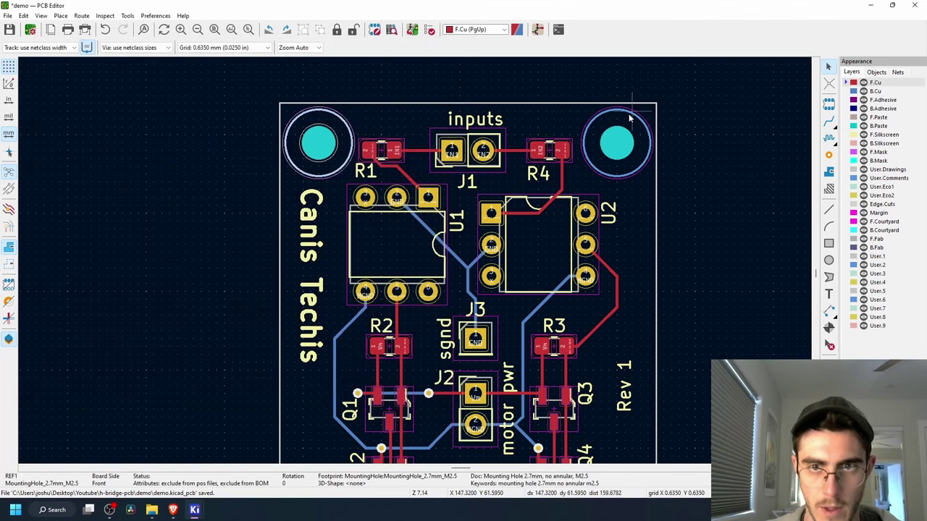
left_click(630, 116)
double_click(630, 116)
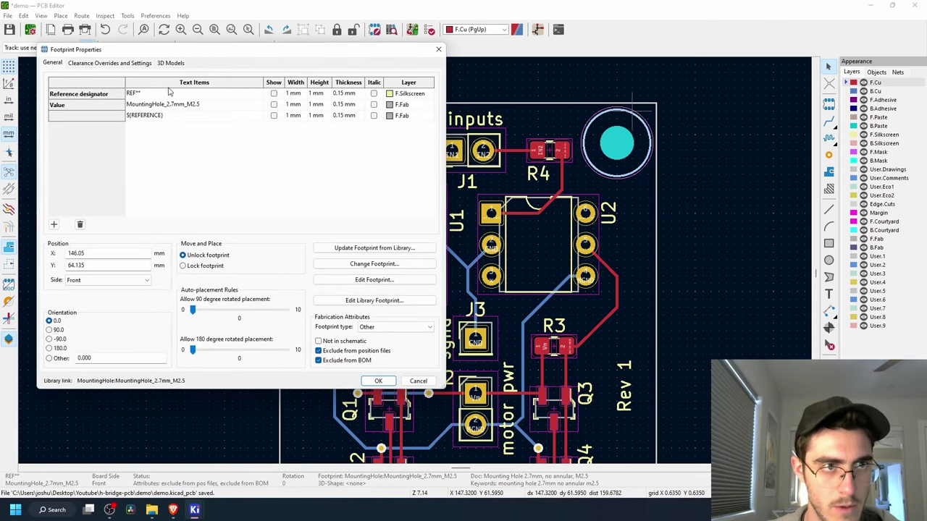
key("Return")
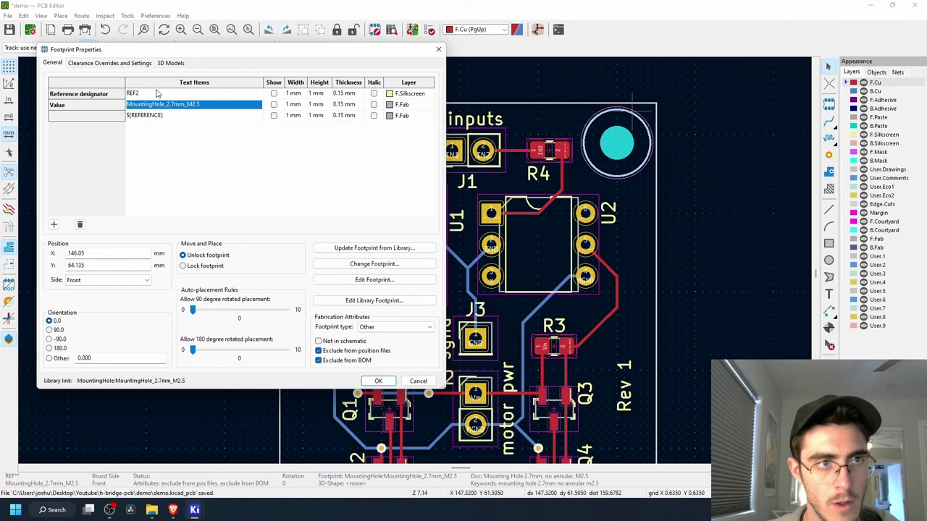
left_click(378, 383)
Step: Set the lower-left mounting hole's reference designator to REF3 and shift the hole slightly left to X 121.92 mm
scroll(380, 362, "down", 5)
double_click(381, 336)
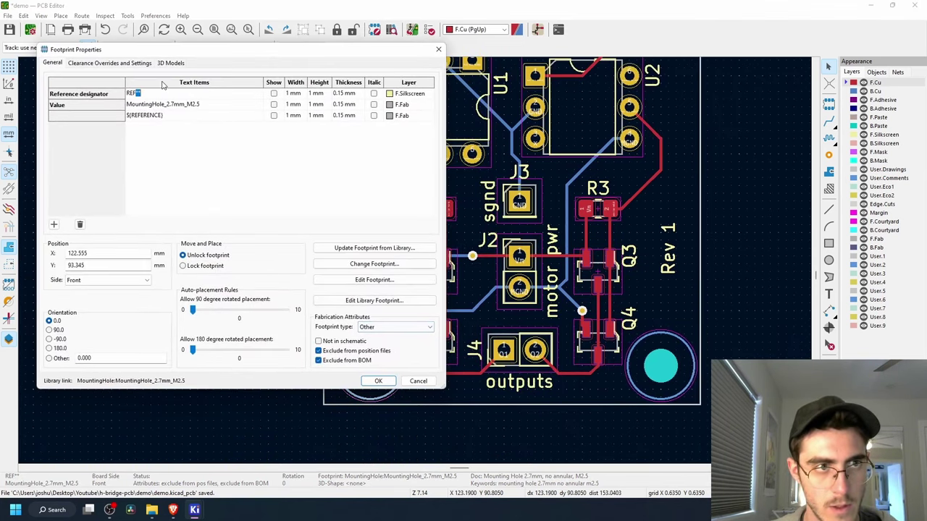
type("3")
key("Return")
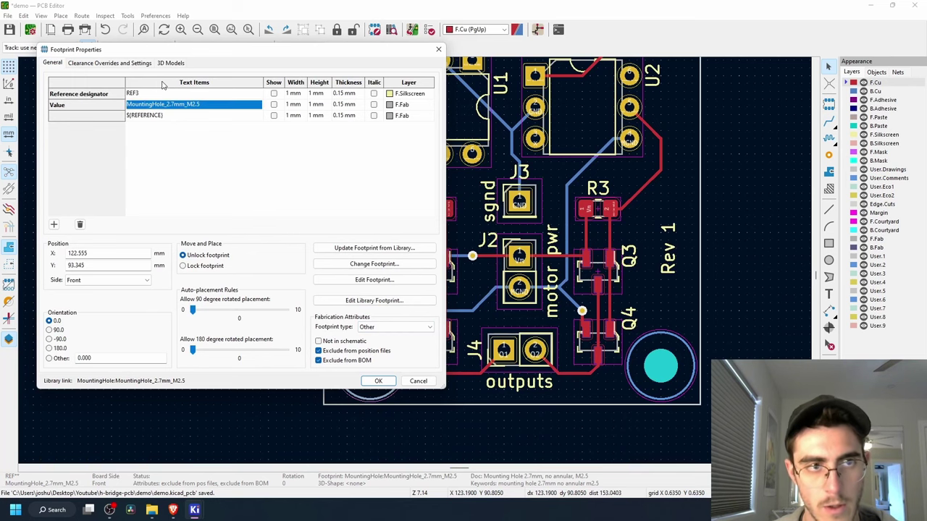
left_click(378, 381)
scroll(377, 290, "up", 3)
scroll(362, 182, "down", 4)
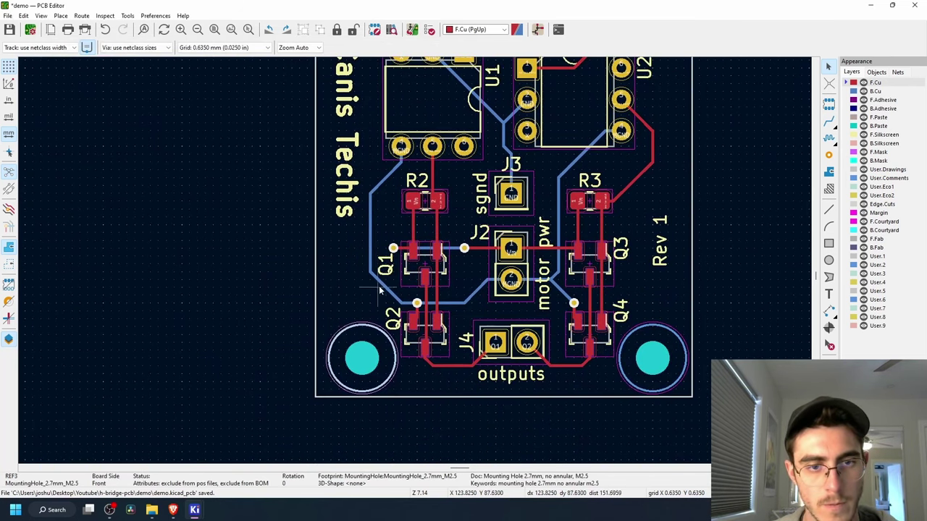
left_click_drag(368, 360, 361, 361)
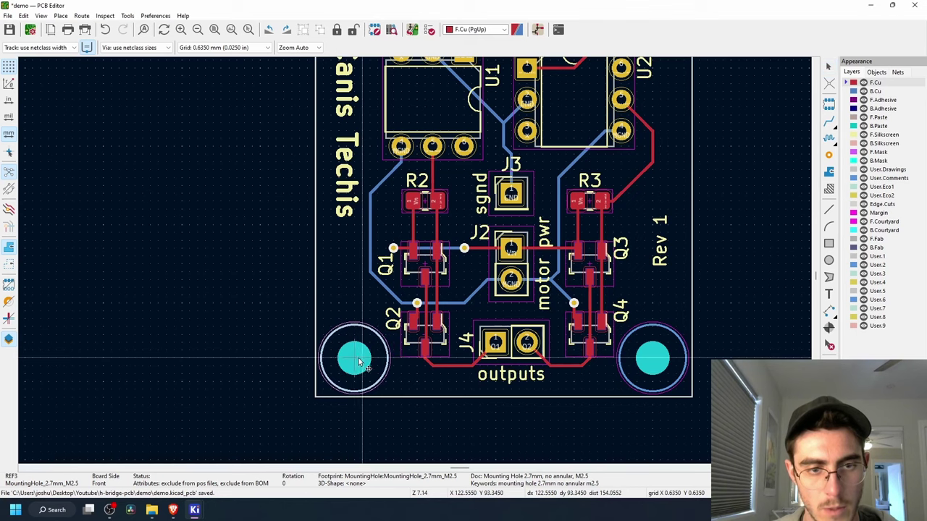
Step: Set the lower-right mounting hole's reference designator to REF4
double_click(655, 358)
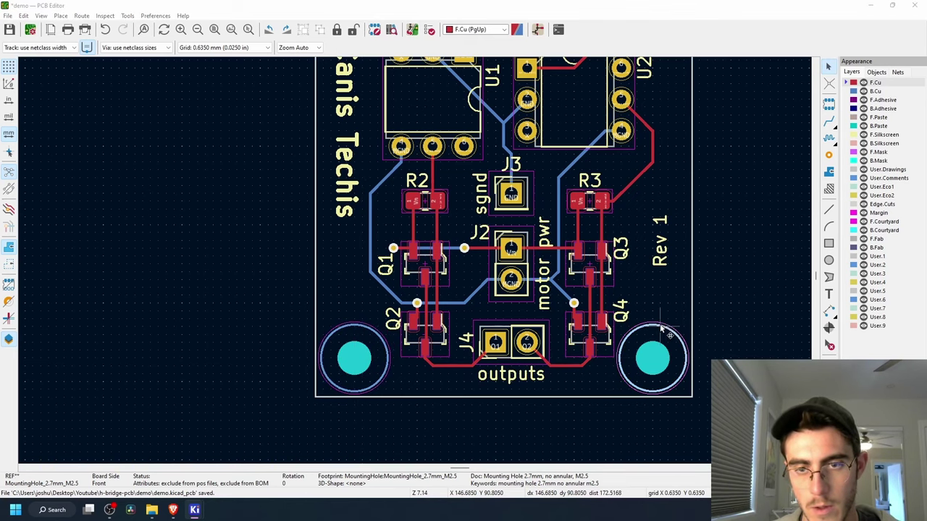
key("Return")
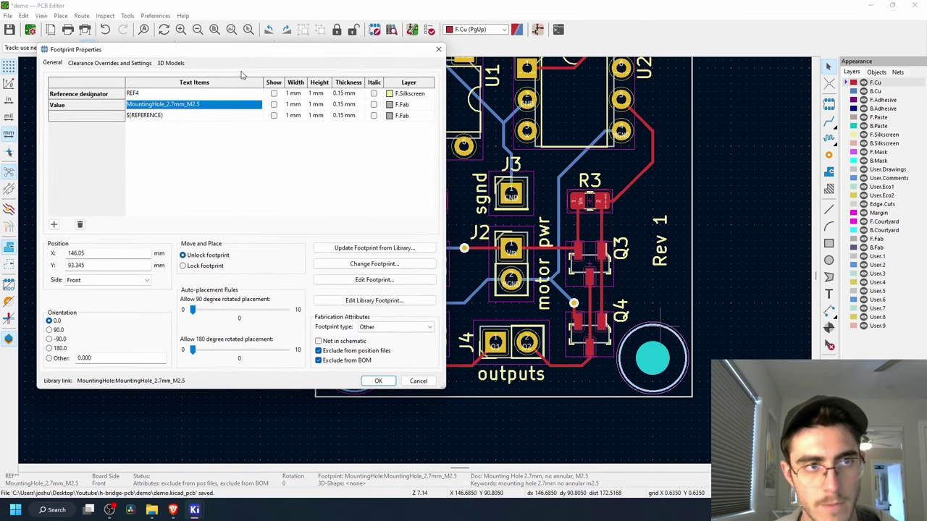
left_click(378, 382)
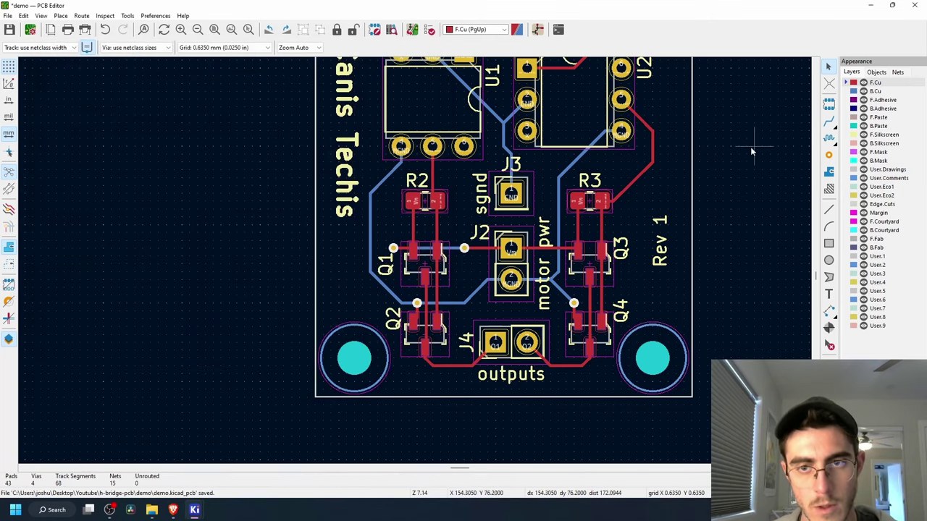
Step: Rerun the design rules check, locate the extra footprint REF3 from the schematic parity warnings and close the check
scroll(694, 198, "up", 1)
left_click(430, 30)
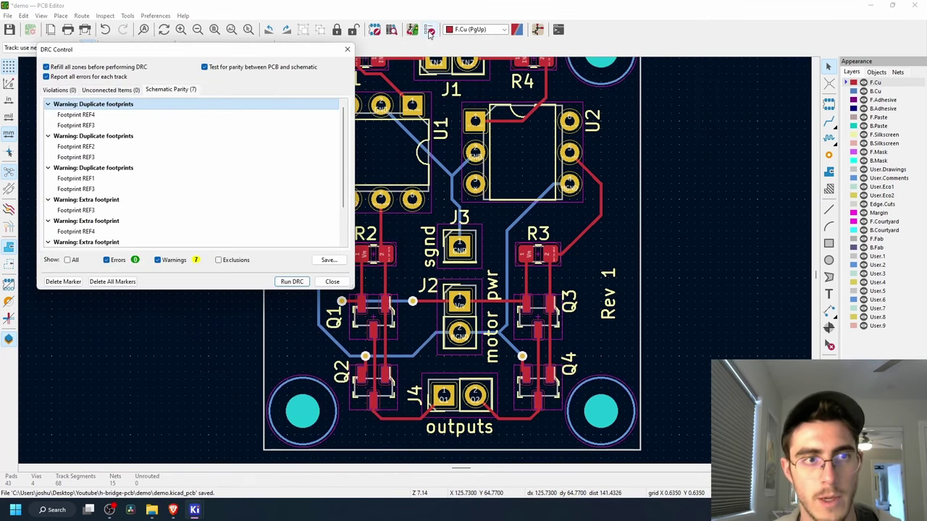
left_click(294, 281)
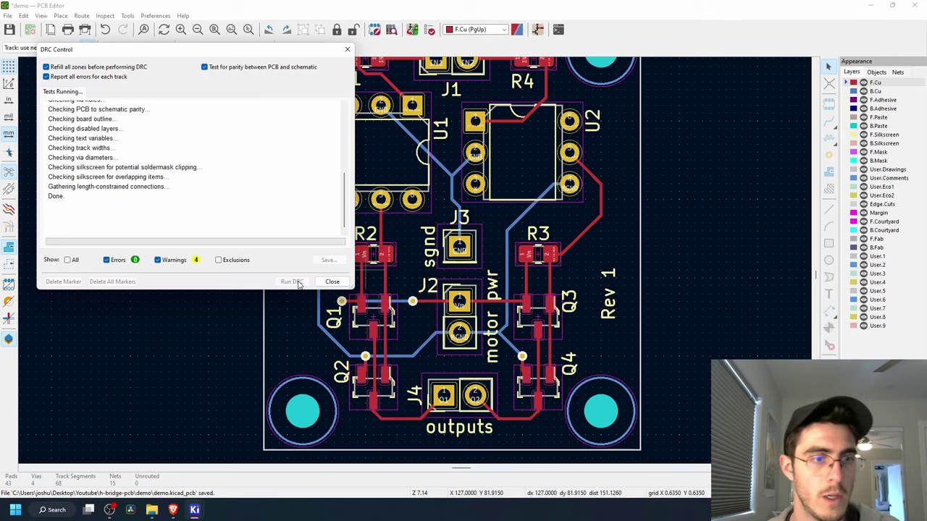
left_click(76, 115)
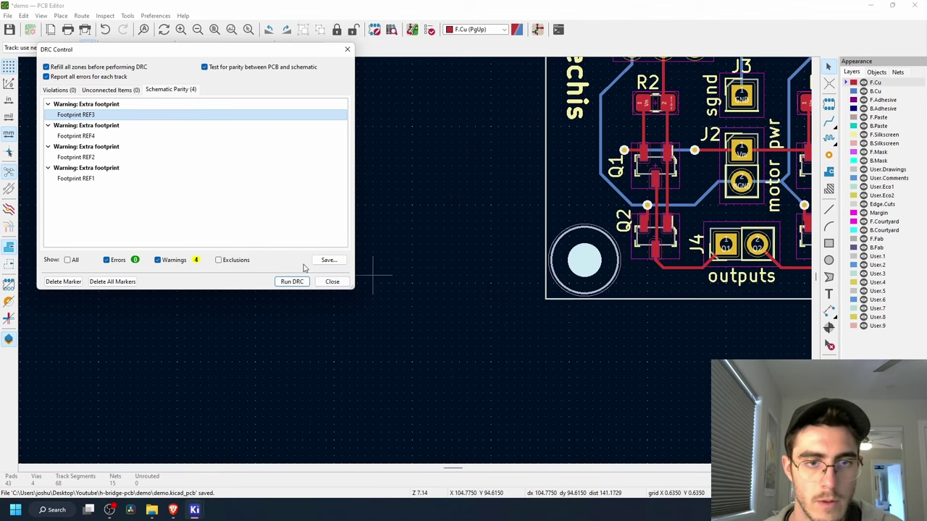
left_click(331, 283)
Step: Inspect the pad properties and footprint properties of the lower-left mounting hole, closing both without changes
double_click(588, 276)
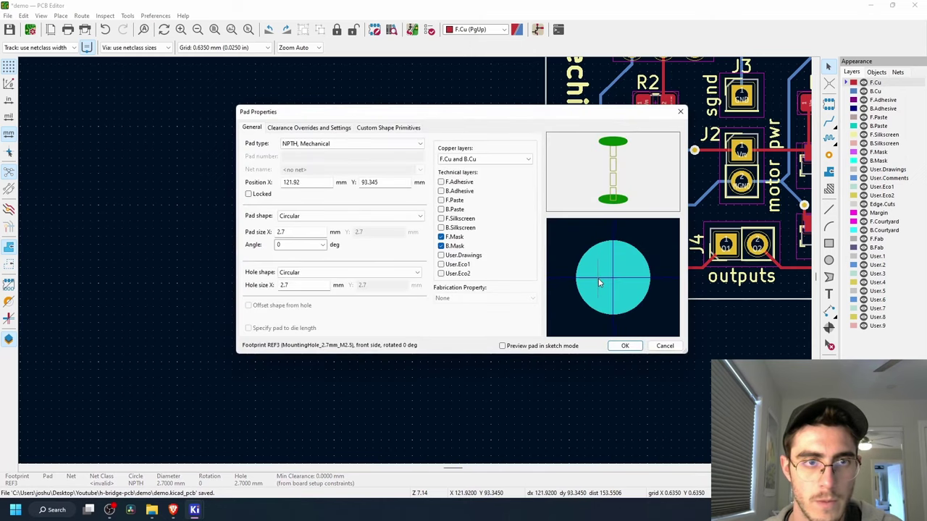
left_click(683, 111)
scroll(610, 262, "up", 5)
left_click(332, 148)
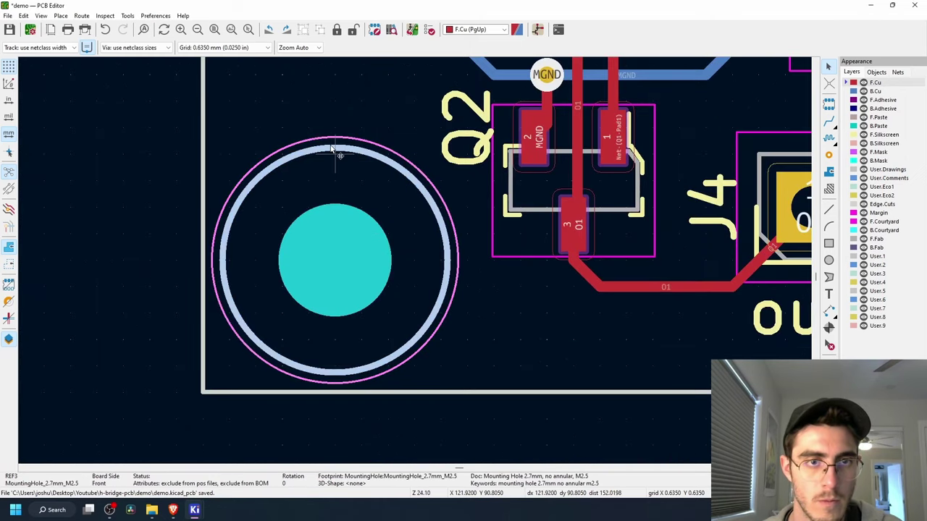
double_click(334, 148)
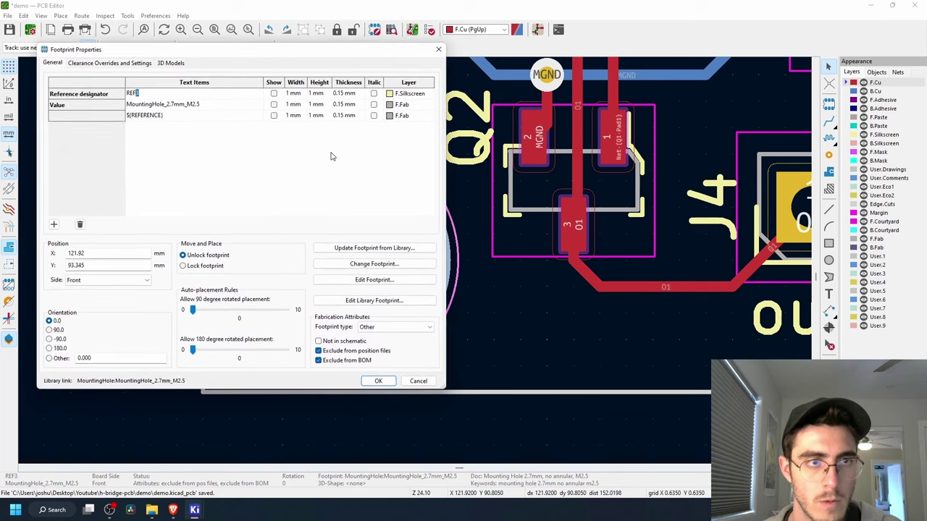
left_click(438, 50)
Step: Rerun the design rules check and review its schematic parity warnings
left_click(430, 31)
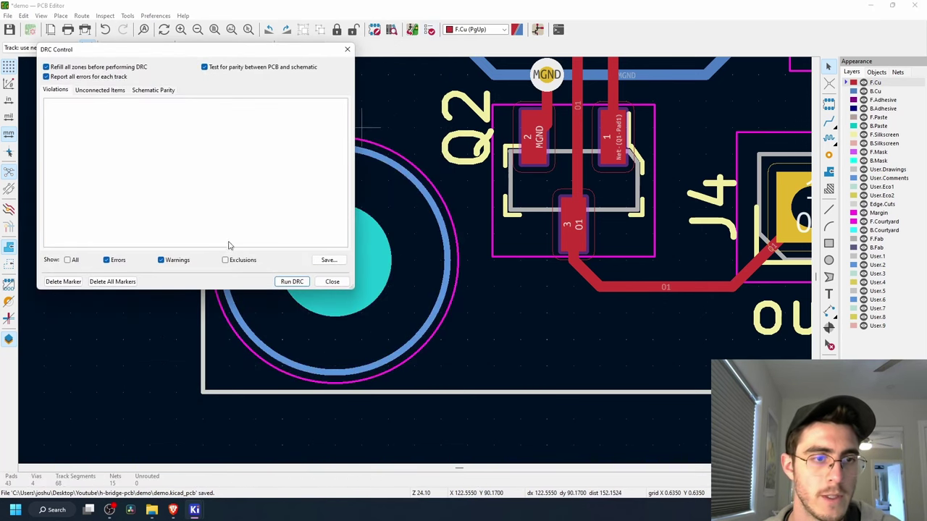
left_click(289, 282)
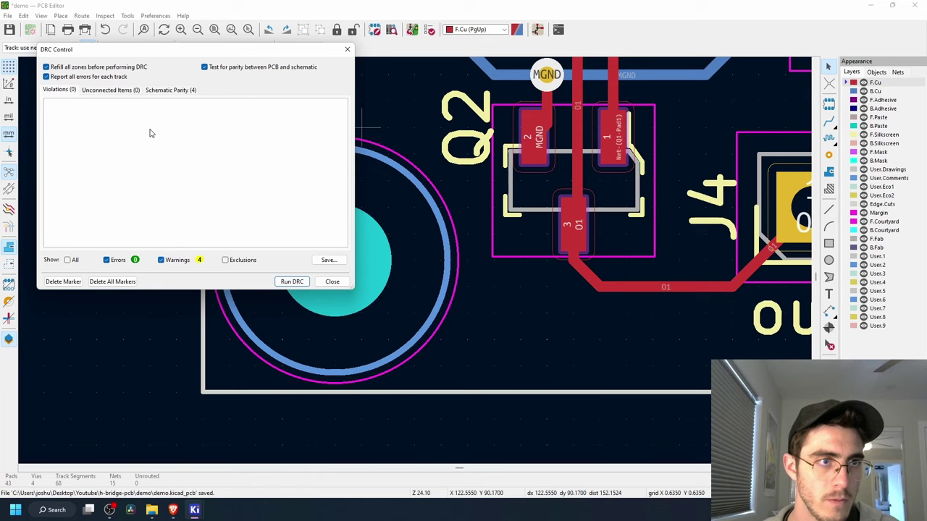
left_click(166, 90)
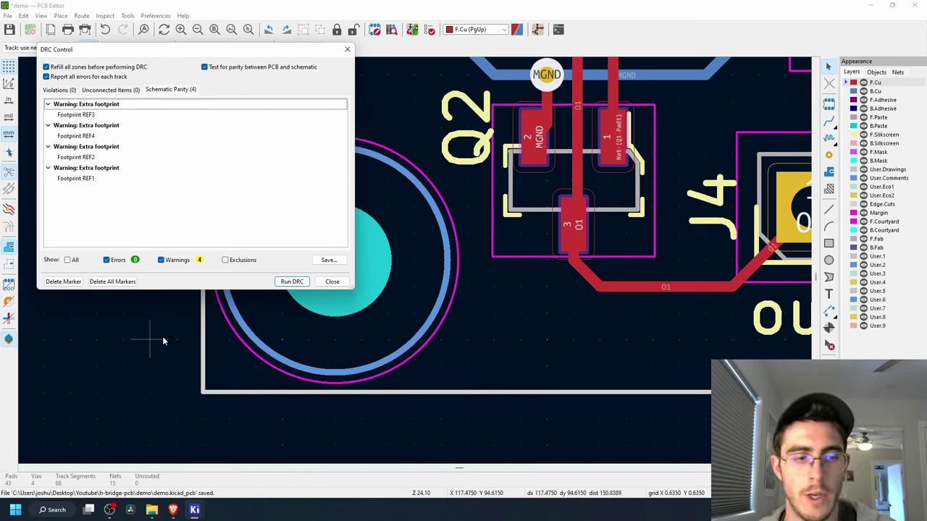
Step: Compare the warned footprints with the demo schematic, return to the PCB Editor, close the design rules check and show the whole board
left_click(195, 510)
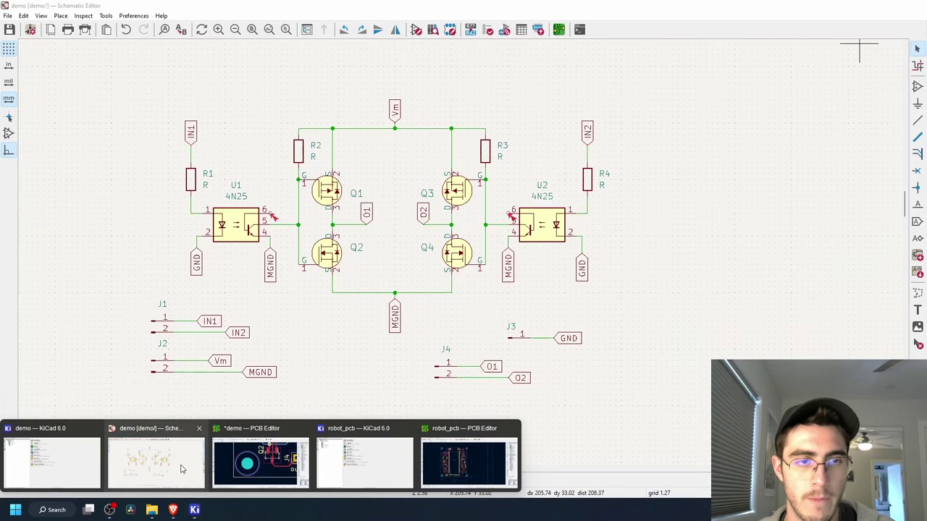
left_click(181, 470)
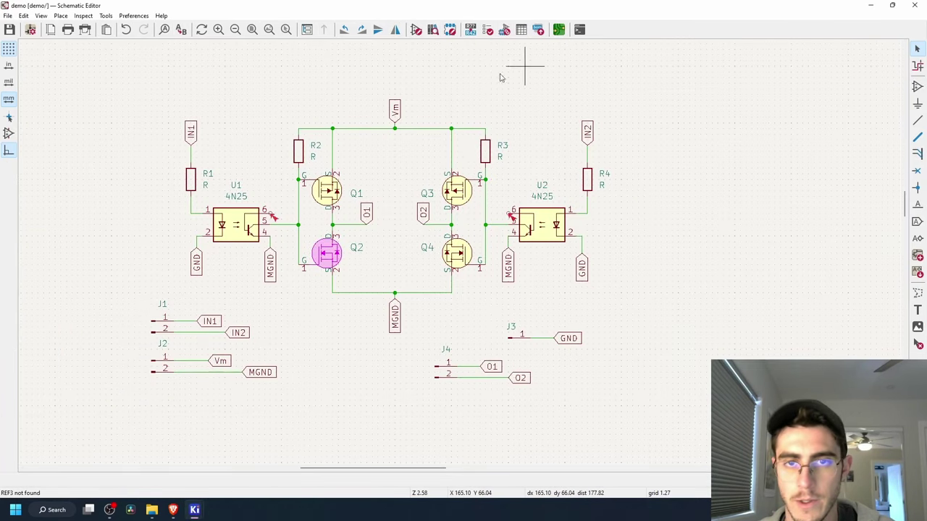
left_click(867, 7)
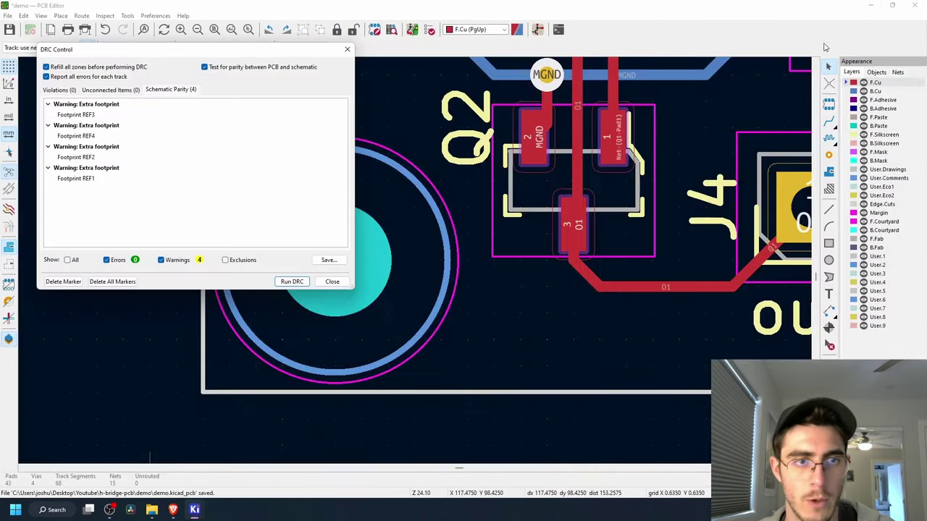
left_click(333, 282)
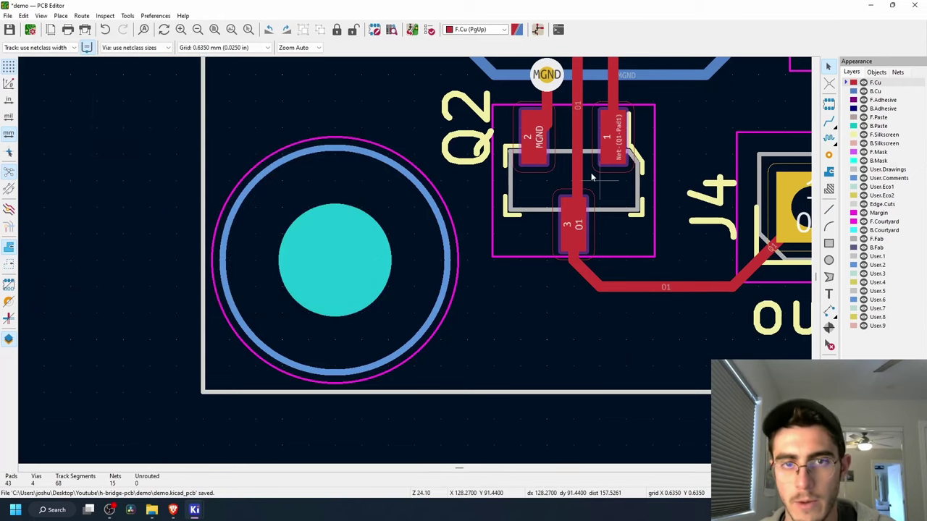
scroll(591, 172, "down", 5)
key("Home")
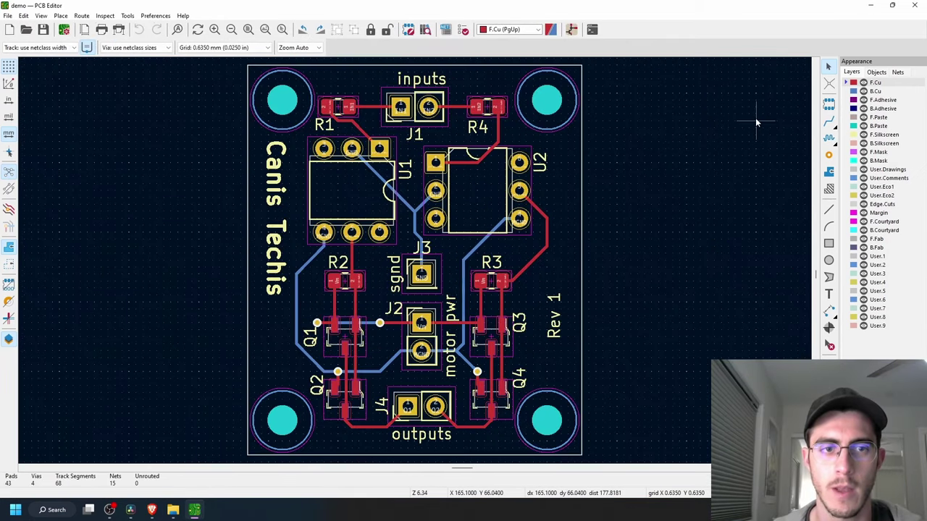